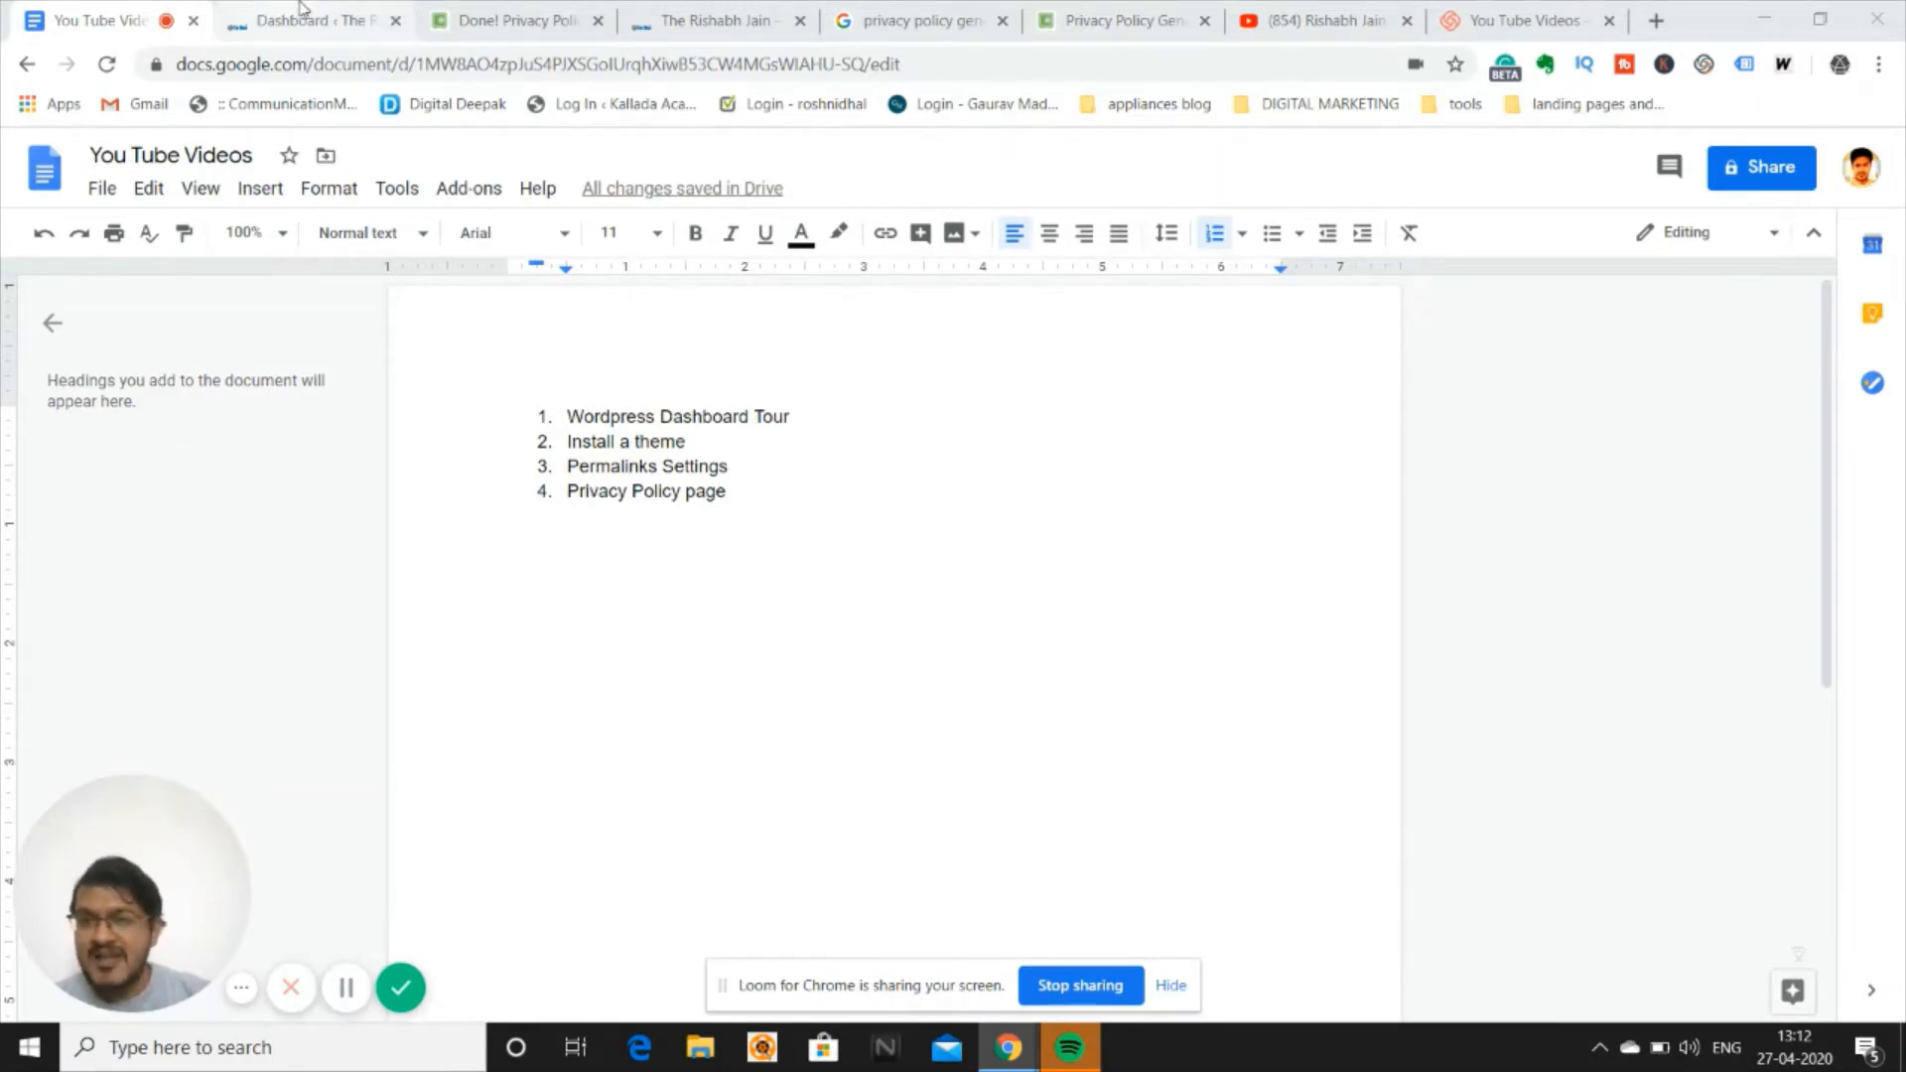
Switch to the WordPress dashboard and examine its overview widgets and admin sections, from Posts and Pages to Plugins and Settings.
left_click(350, 14)
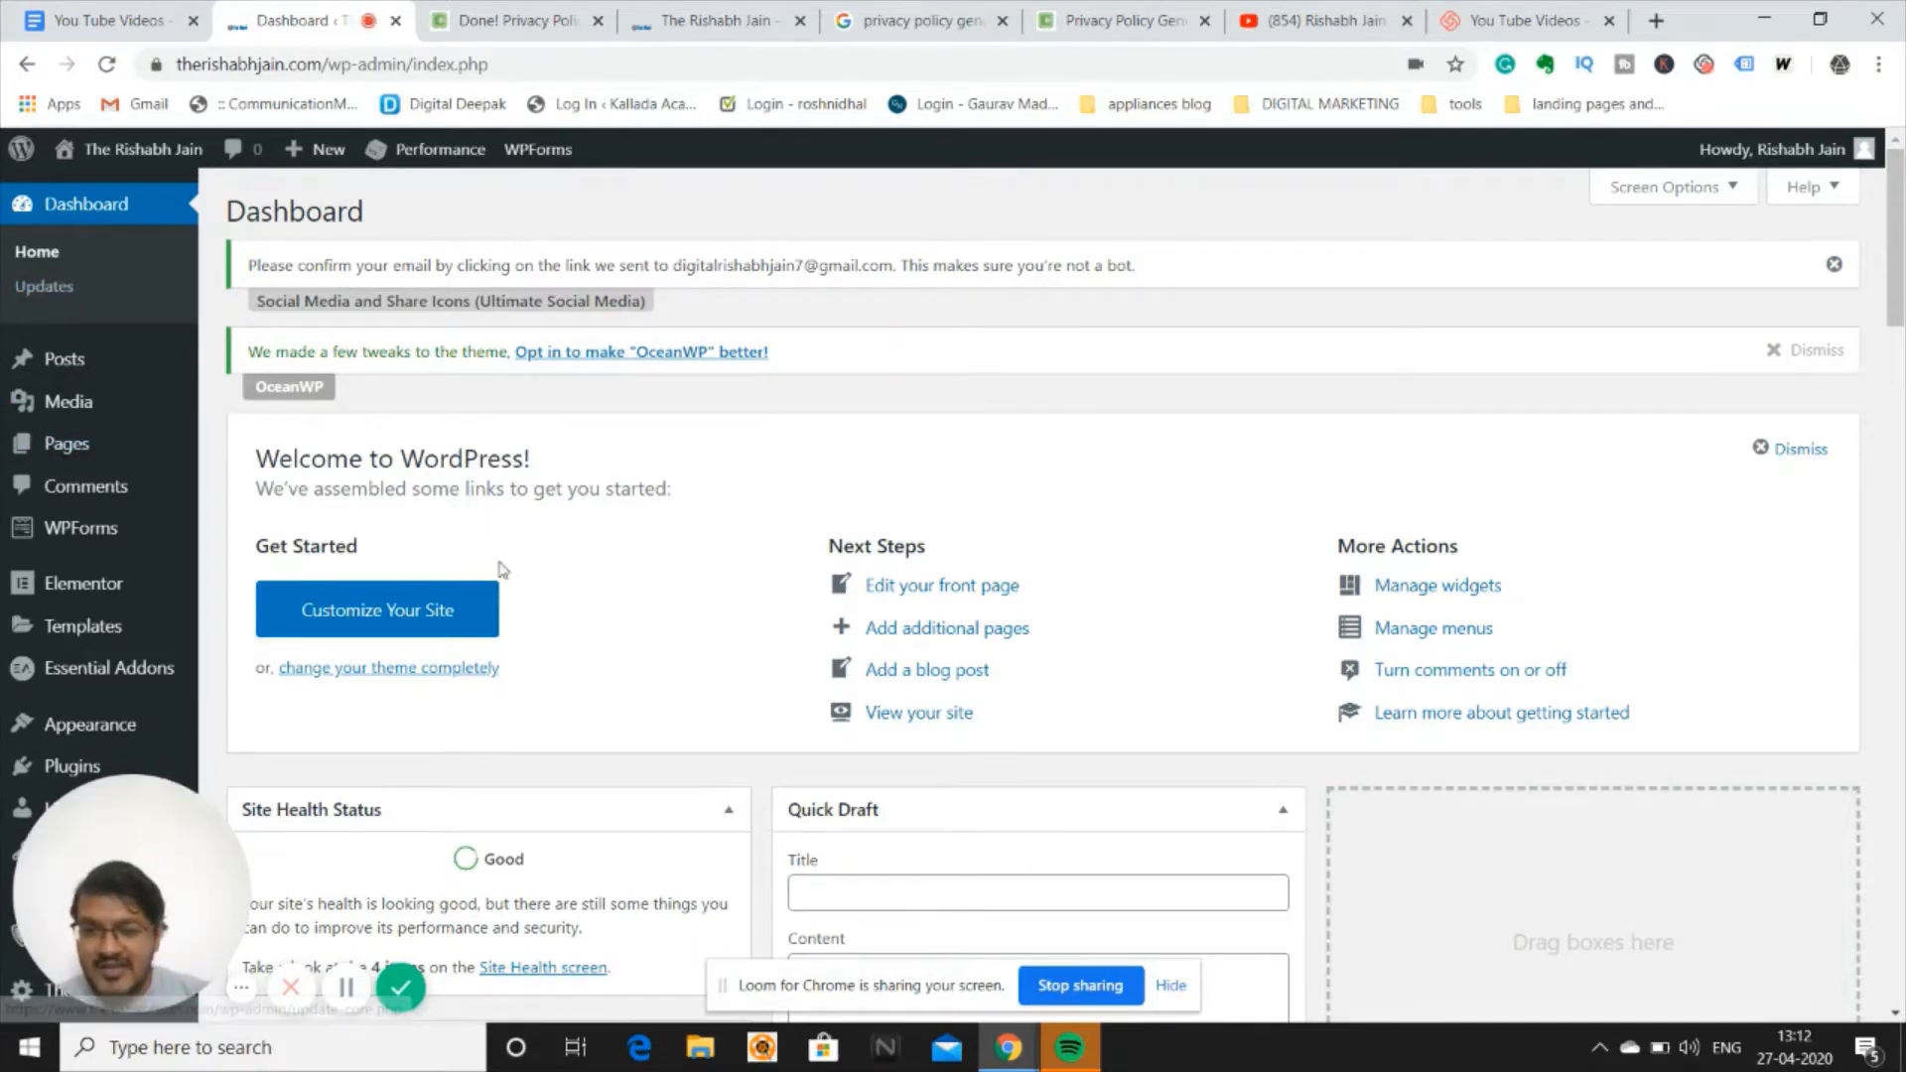
scroll(516, 604, "down", 6)
scroll(515, 596, "up", 6)
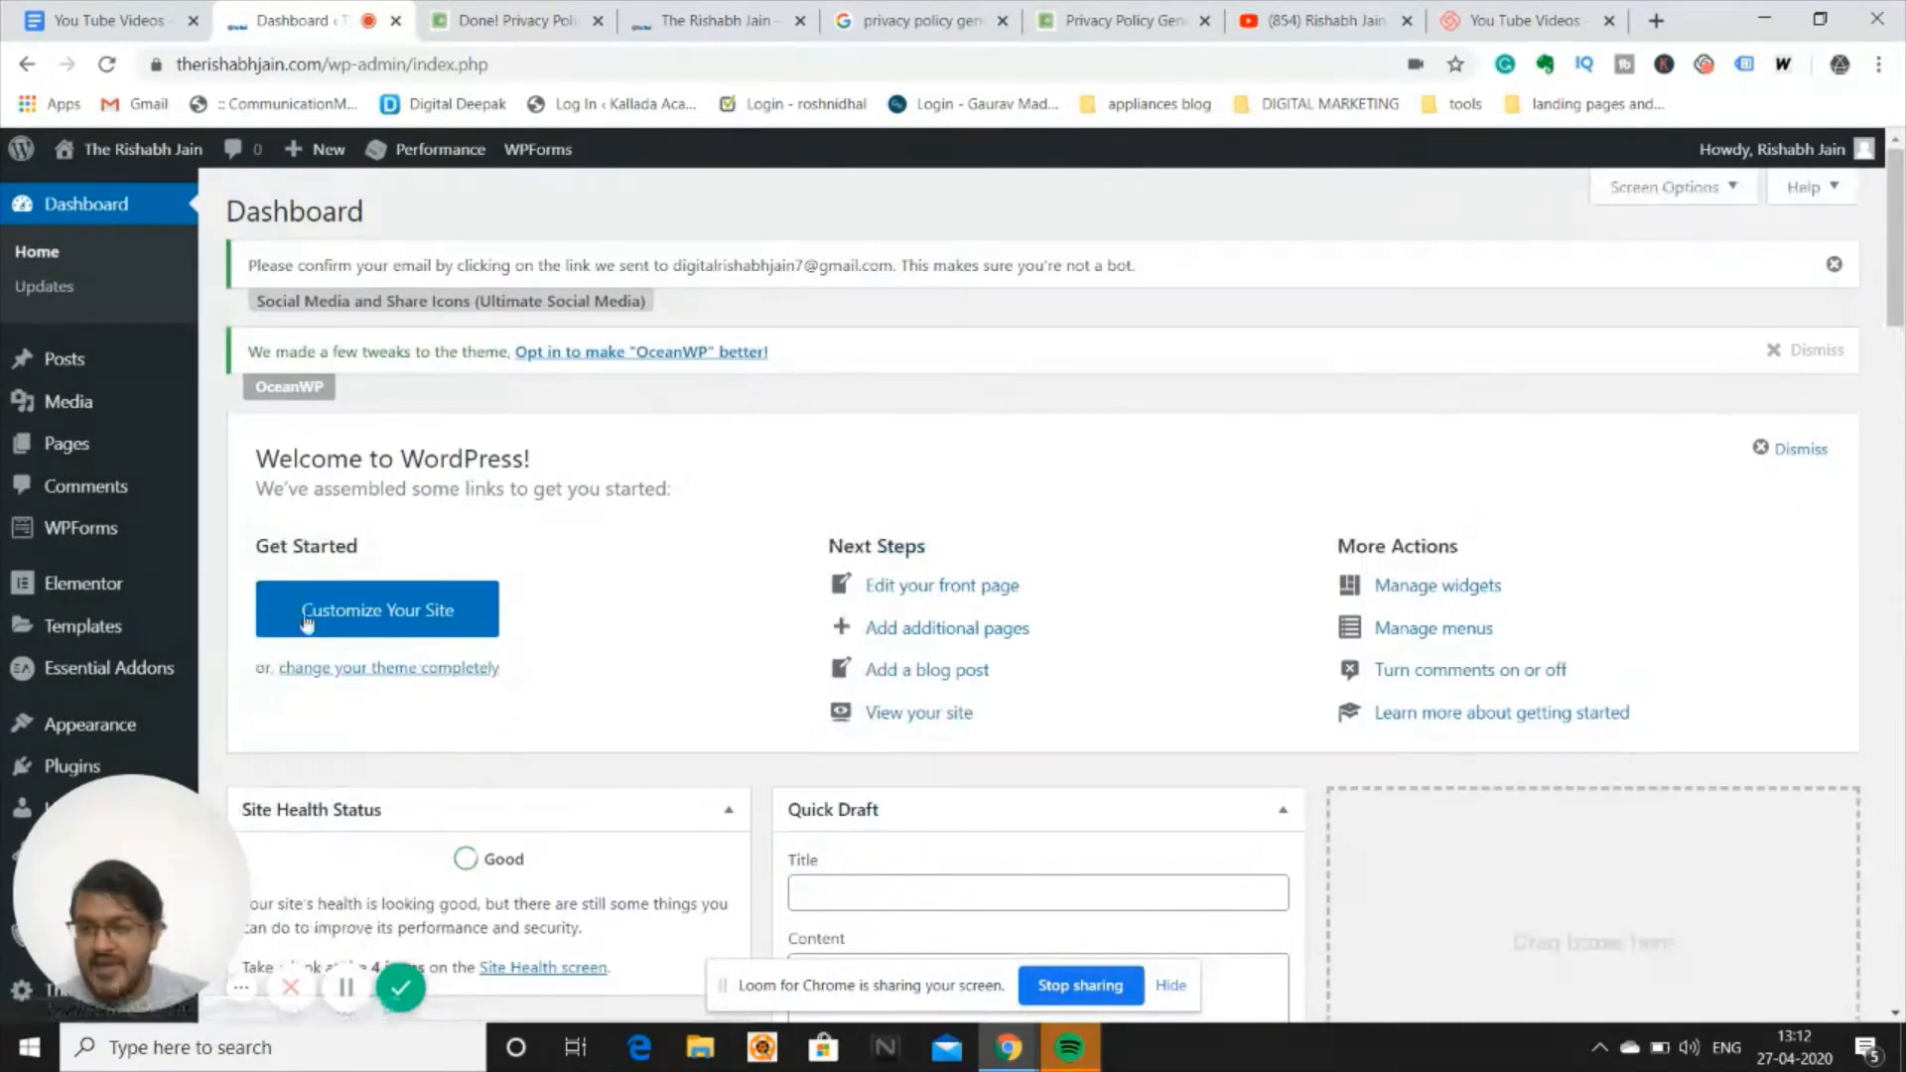
left_click_drag(97, 858, 314, 860)
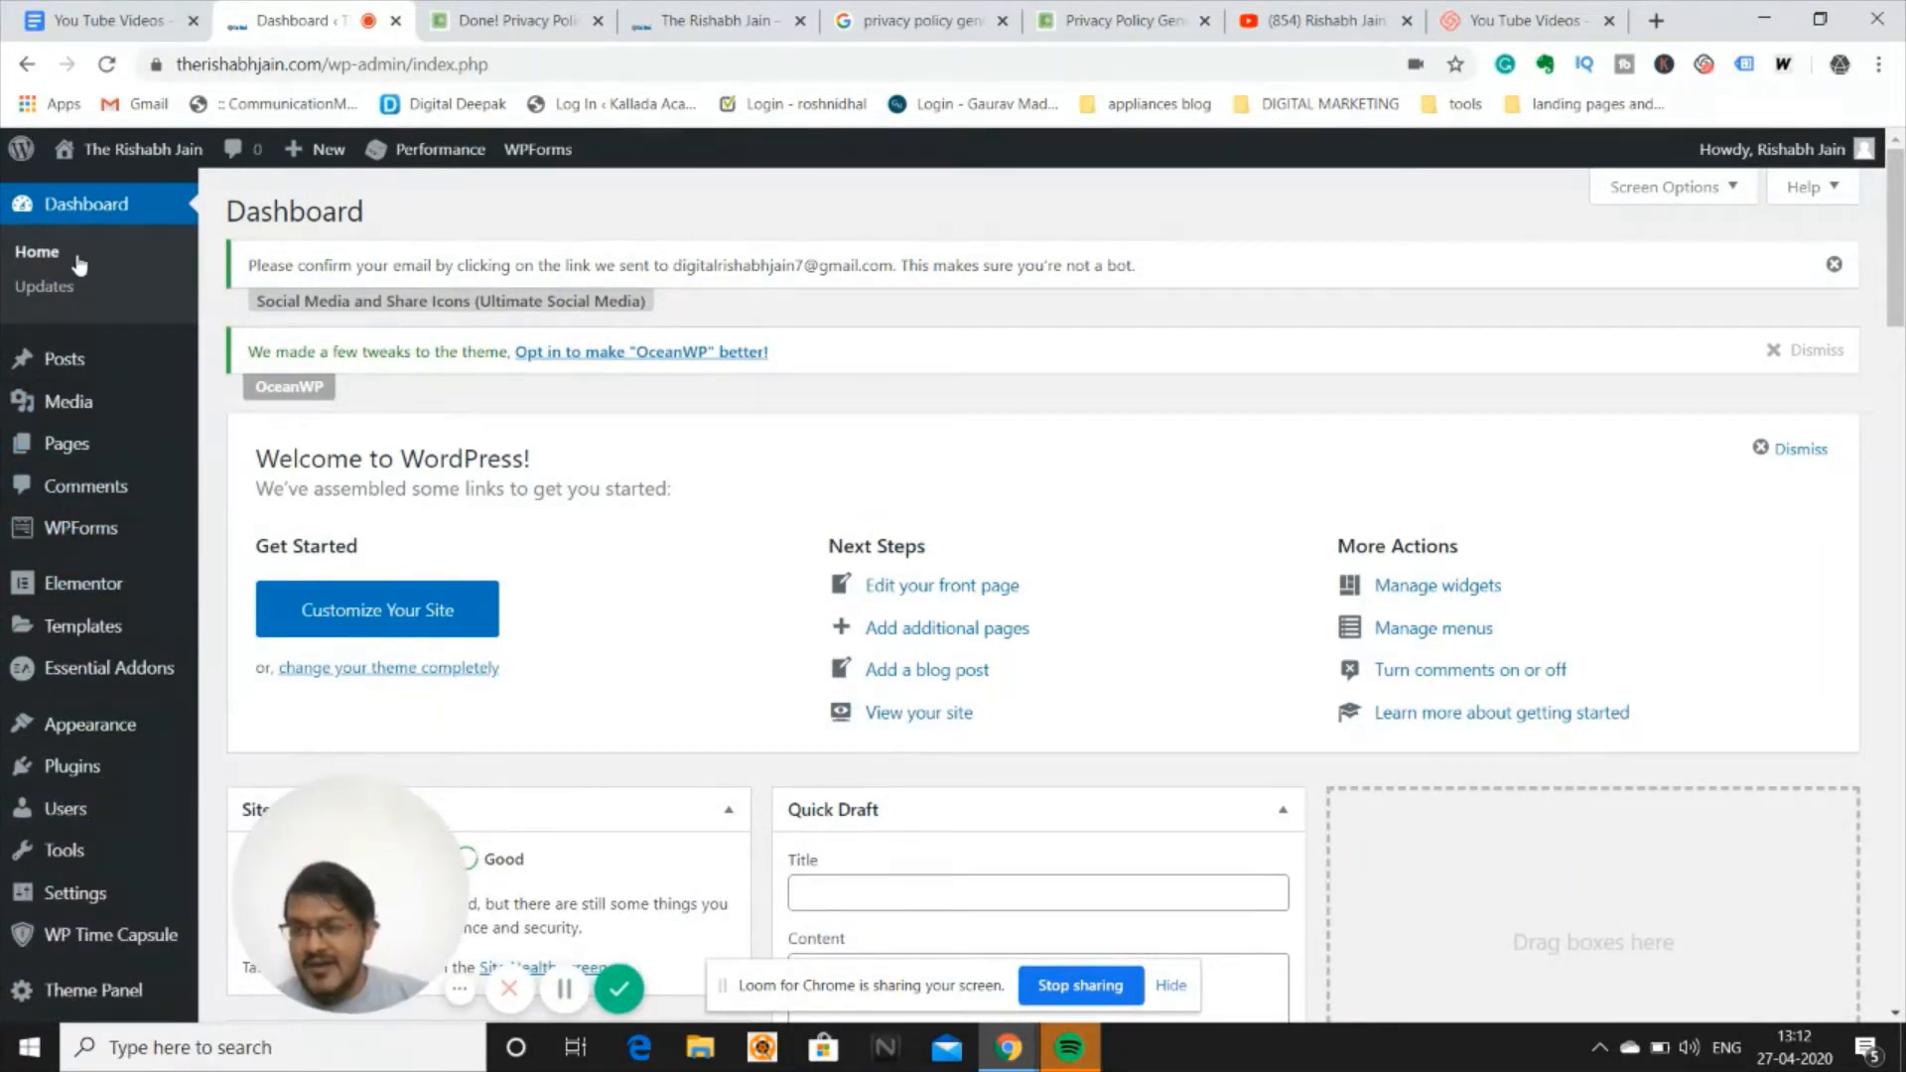
mouse_move(79, 359)
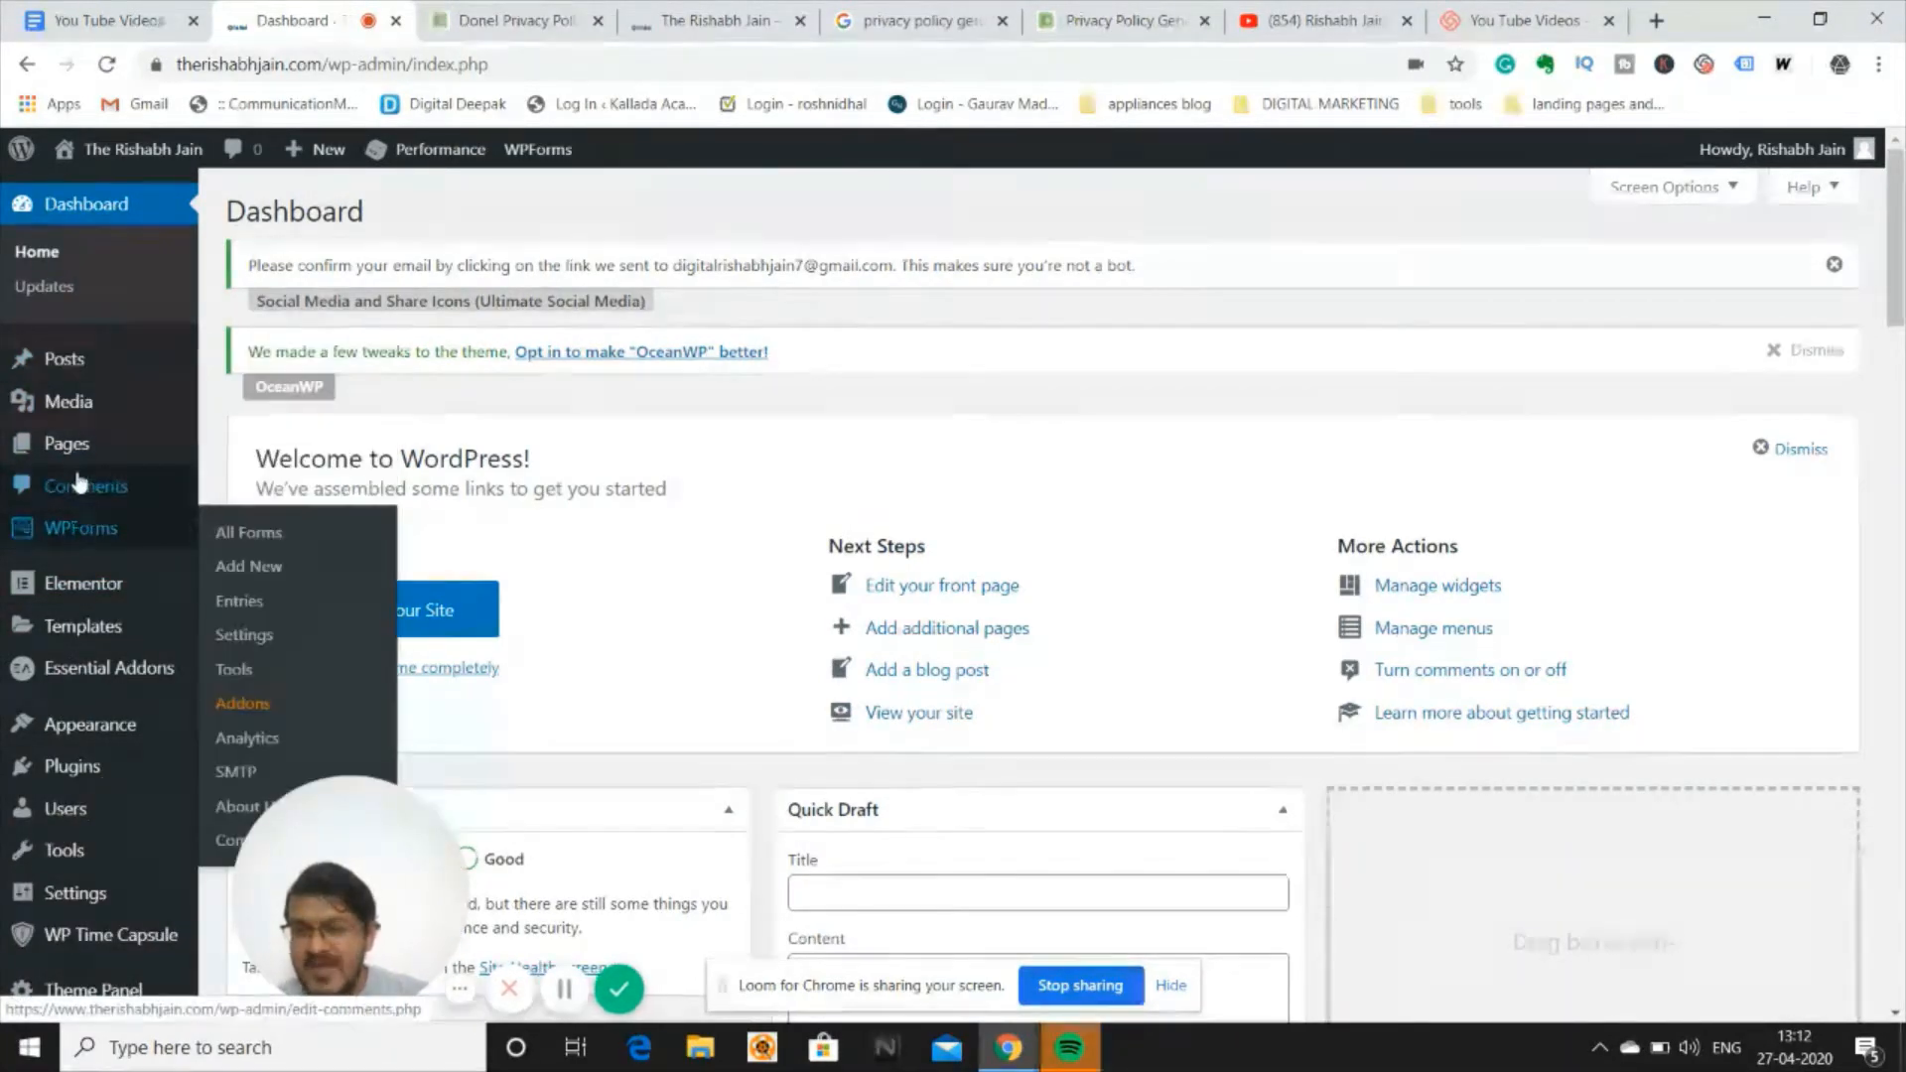
mouse_move(43, 446)
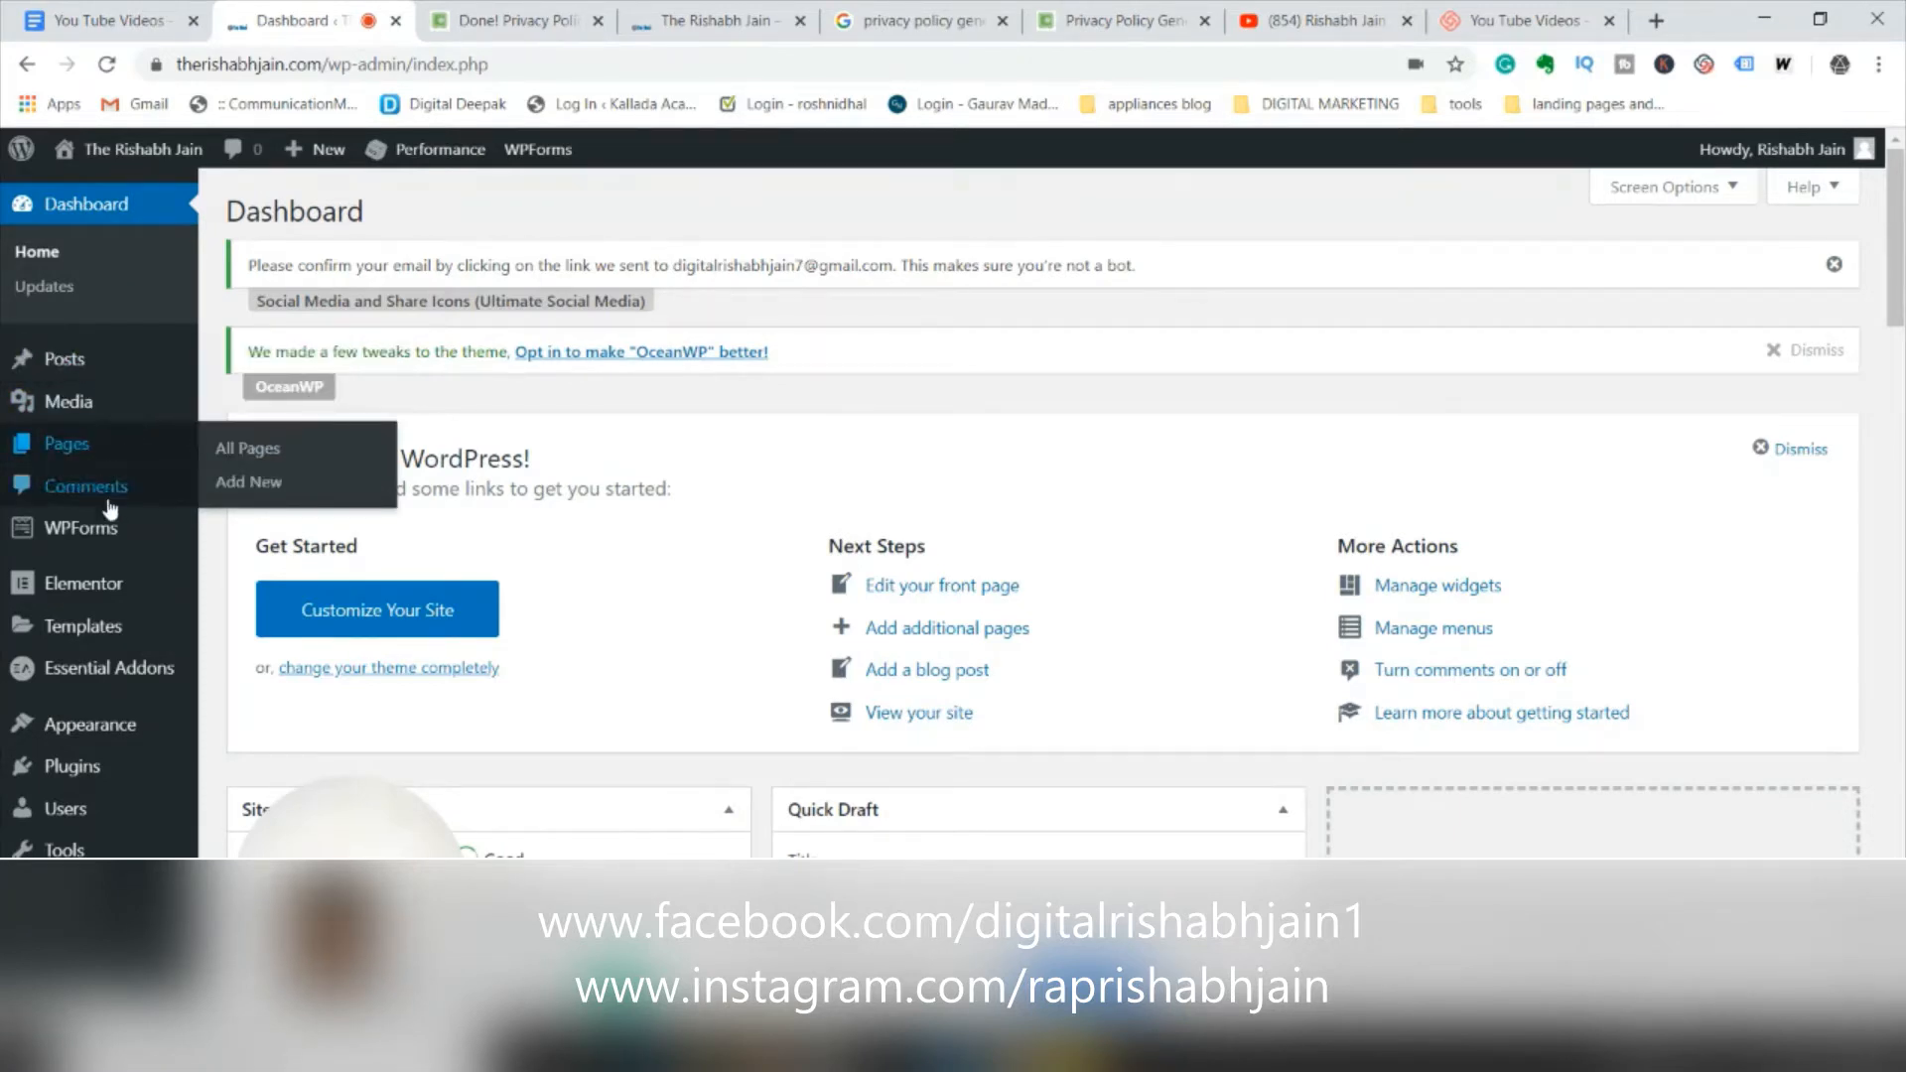
mouse_move(107, 531)
scroll(107, 528, "down", 1)
scroll(107, 528, "down", 1)
mouse_move(99, 489)
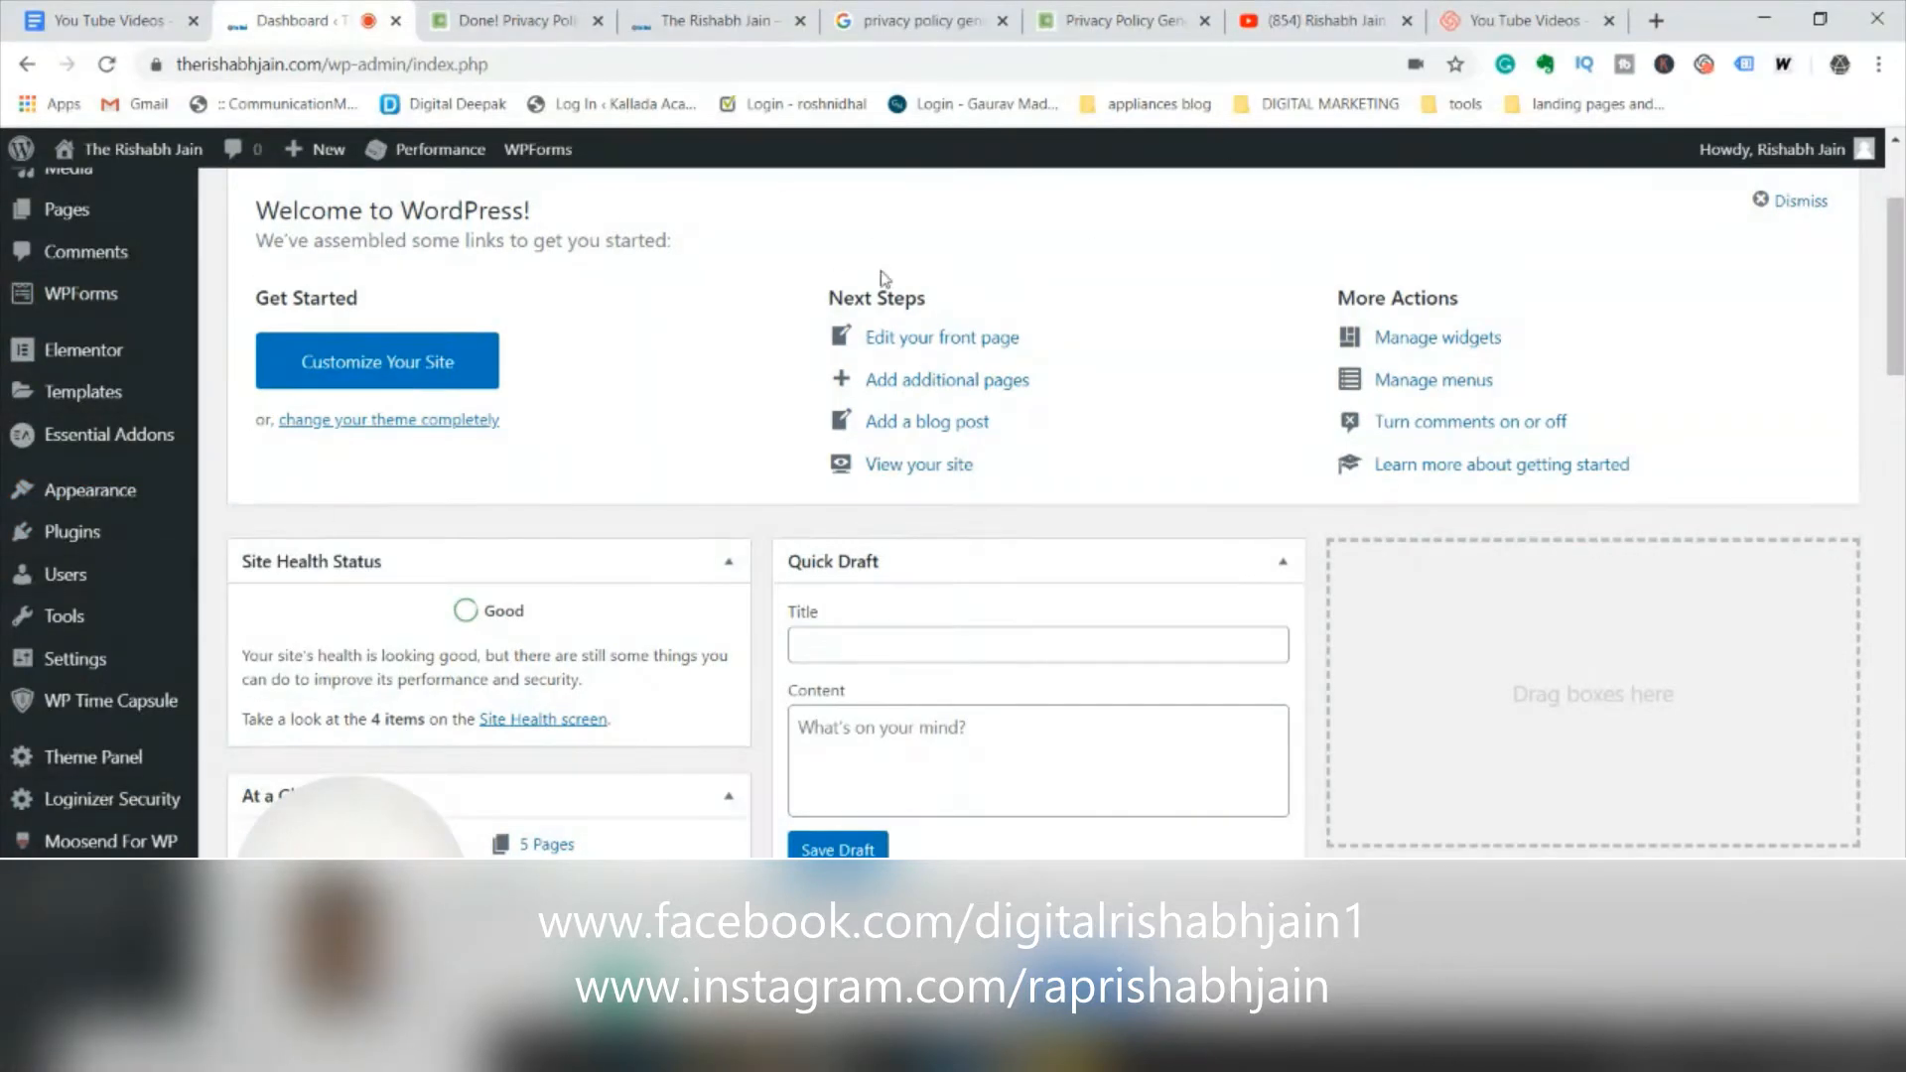
mouse_move(45, 501)
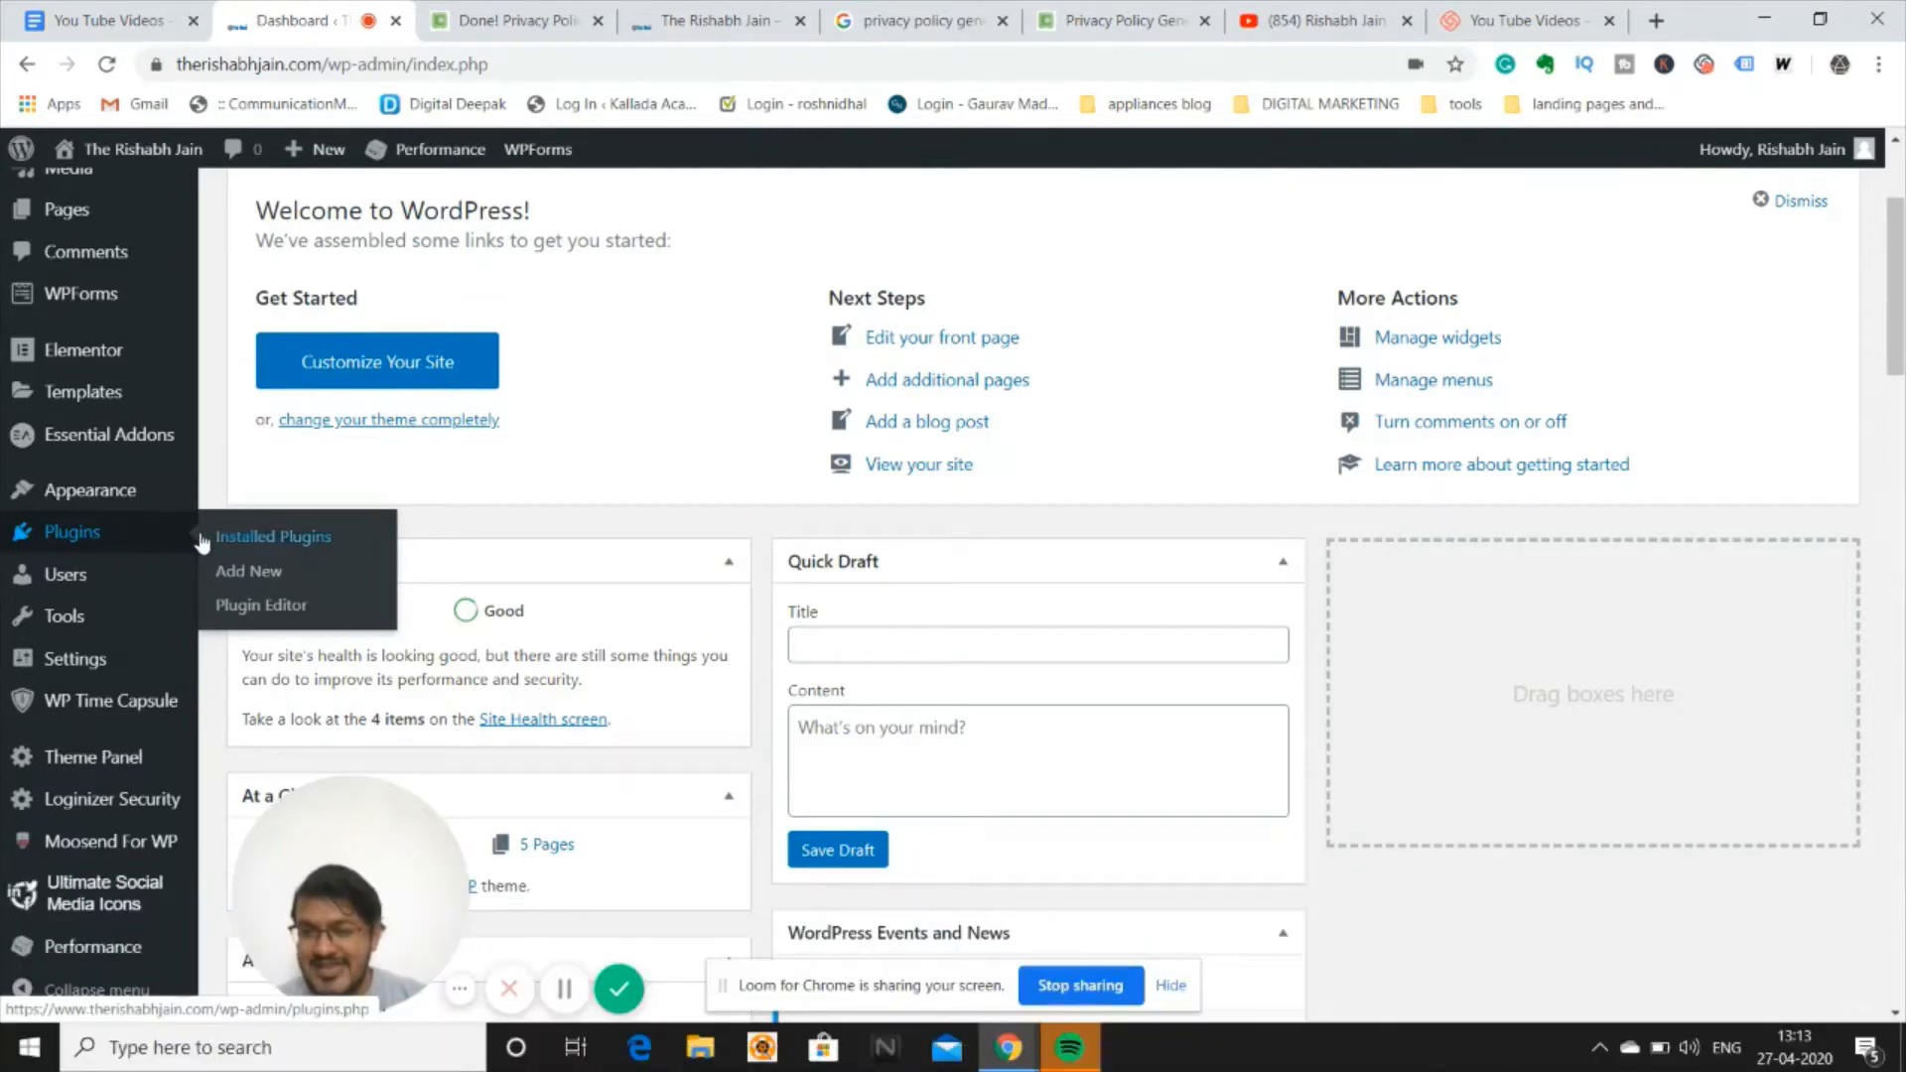
mouse_move(122, 664)
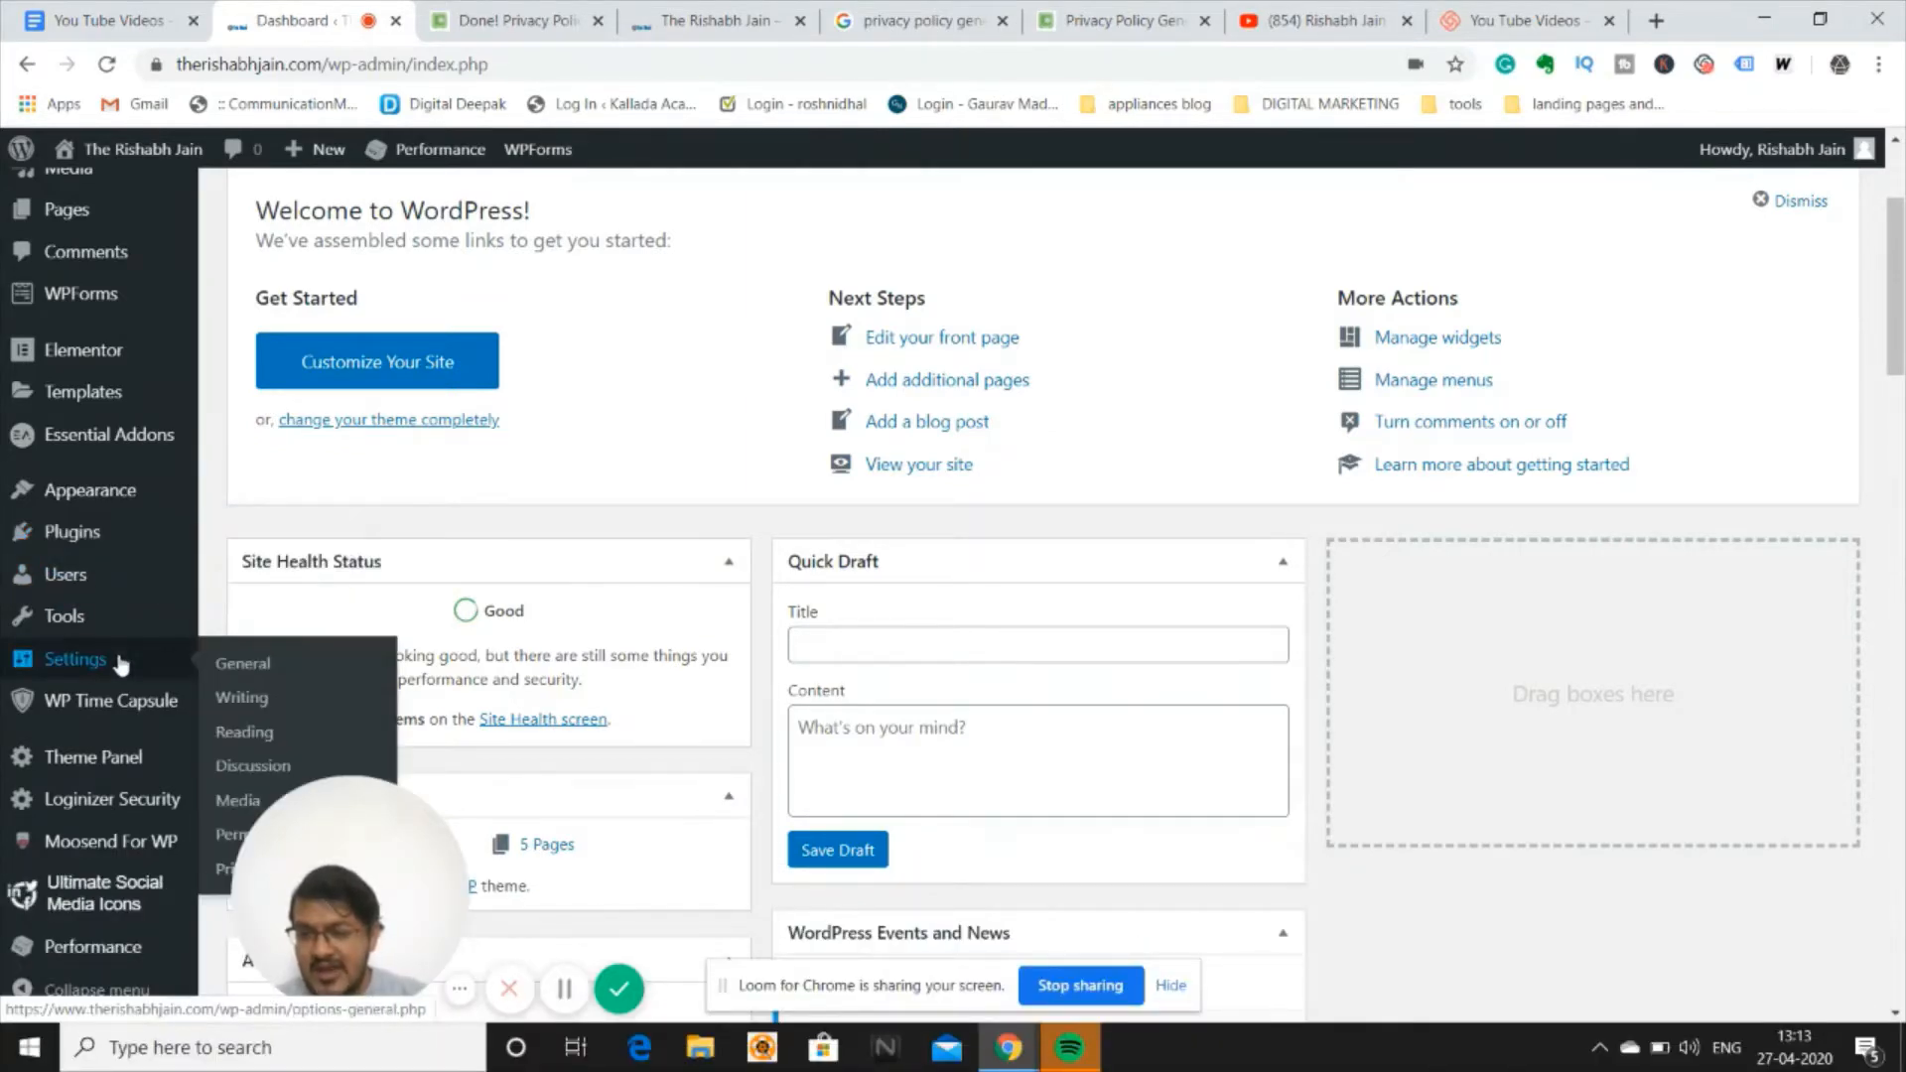
scroll(123, 667, "down", 6)
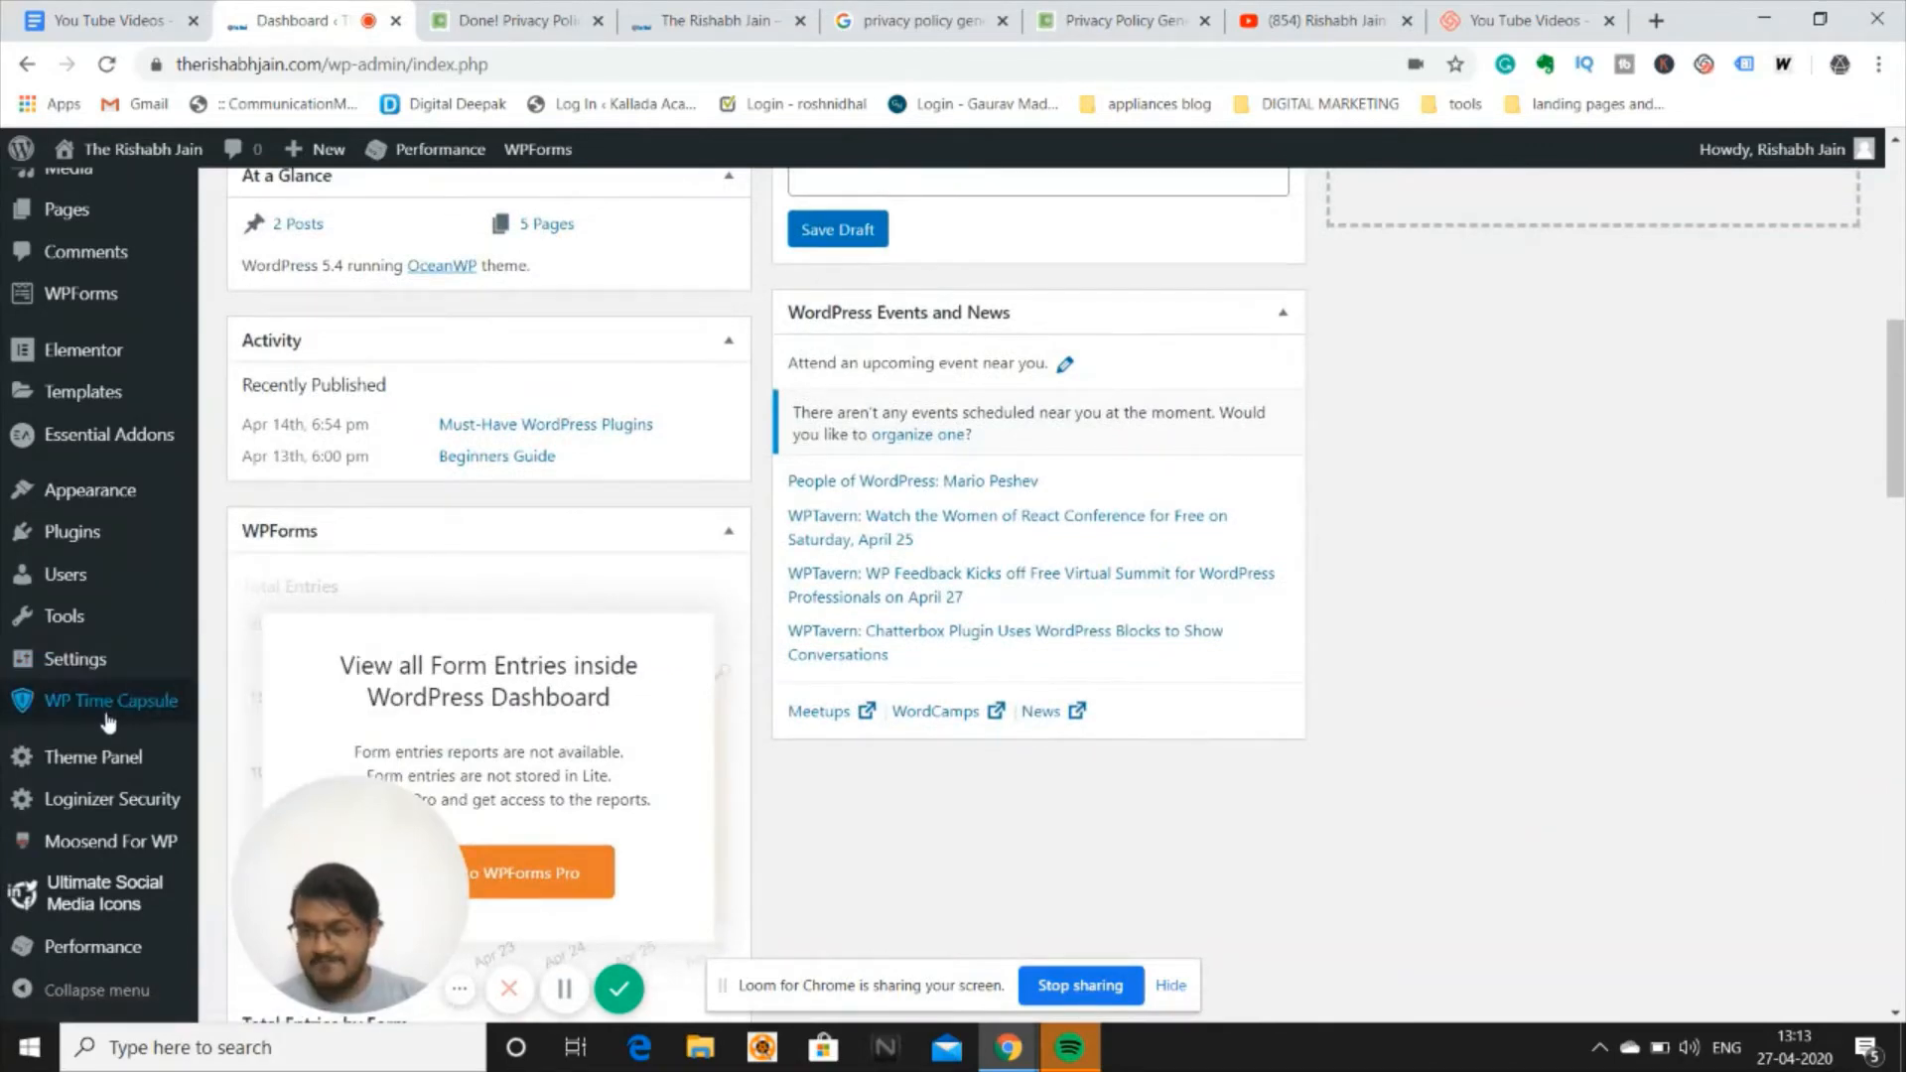
scroll(678, 593, "up", 5)
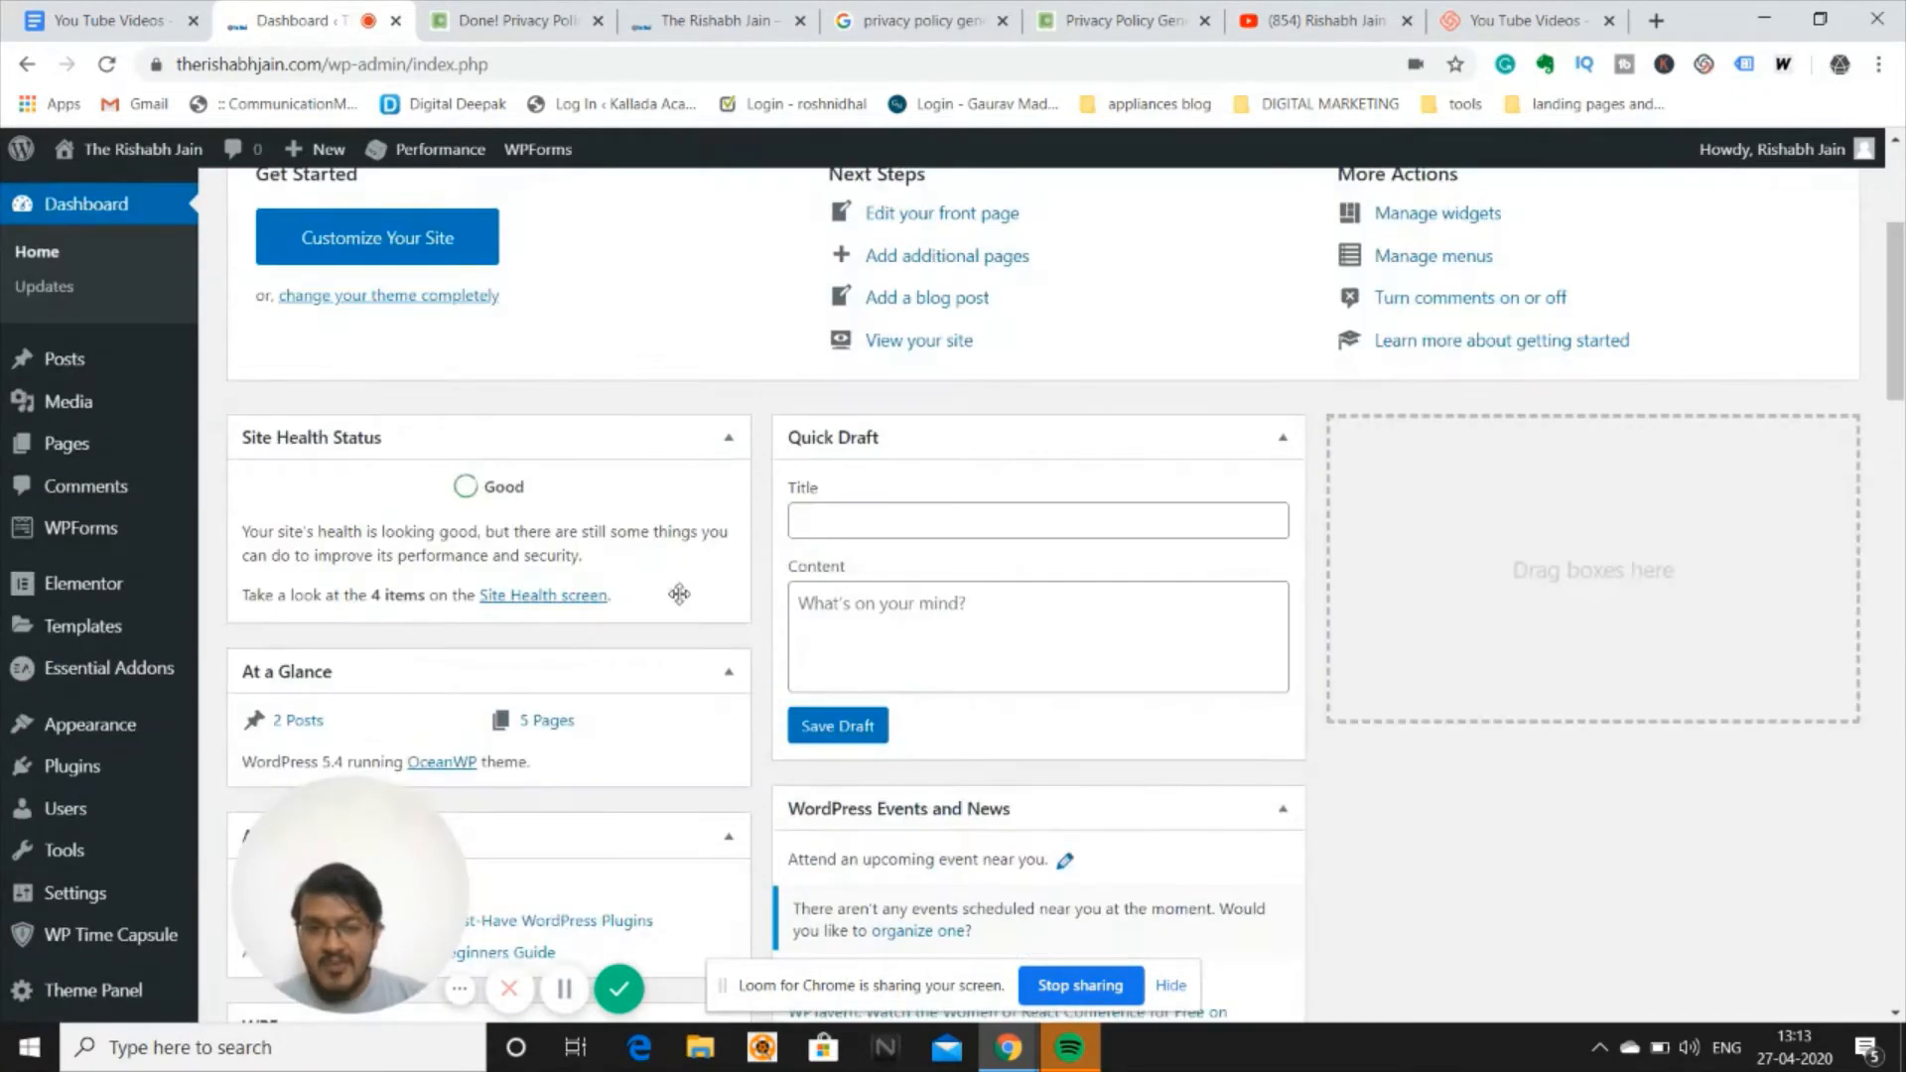
scroll(678, 593, "up", 4)
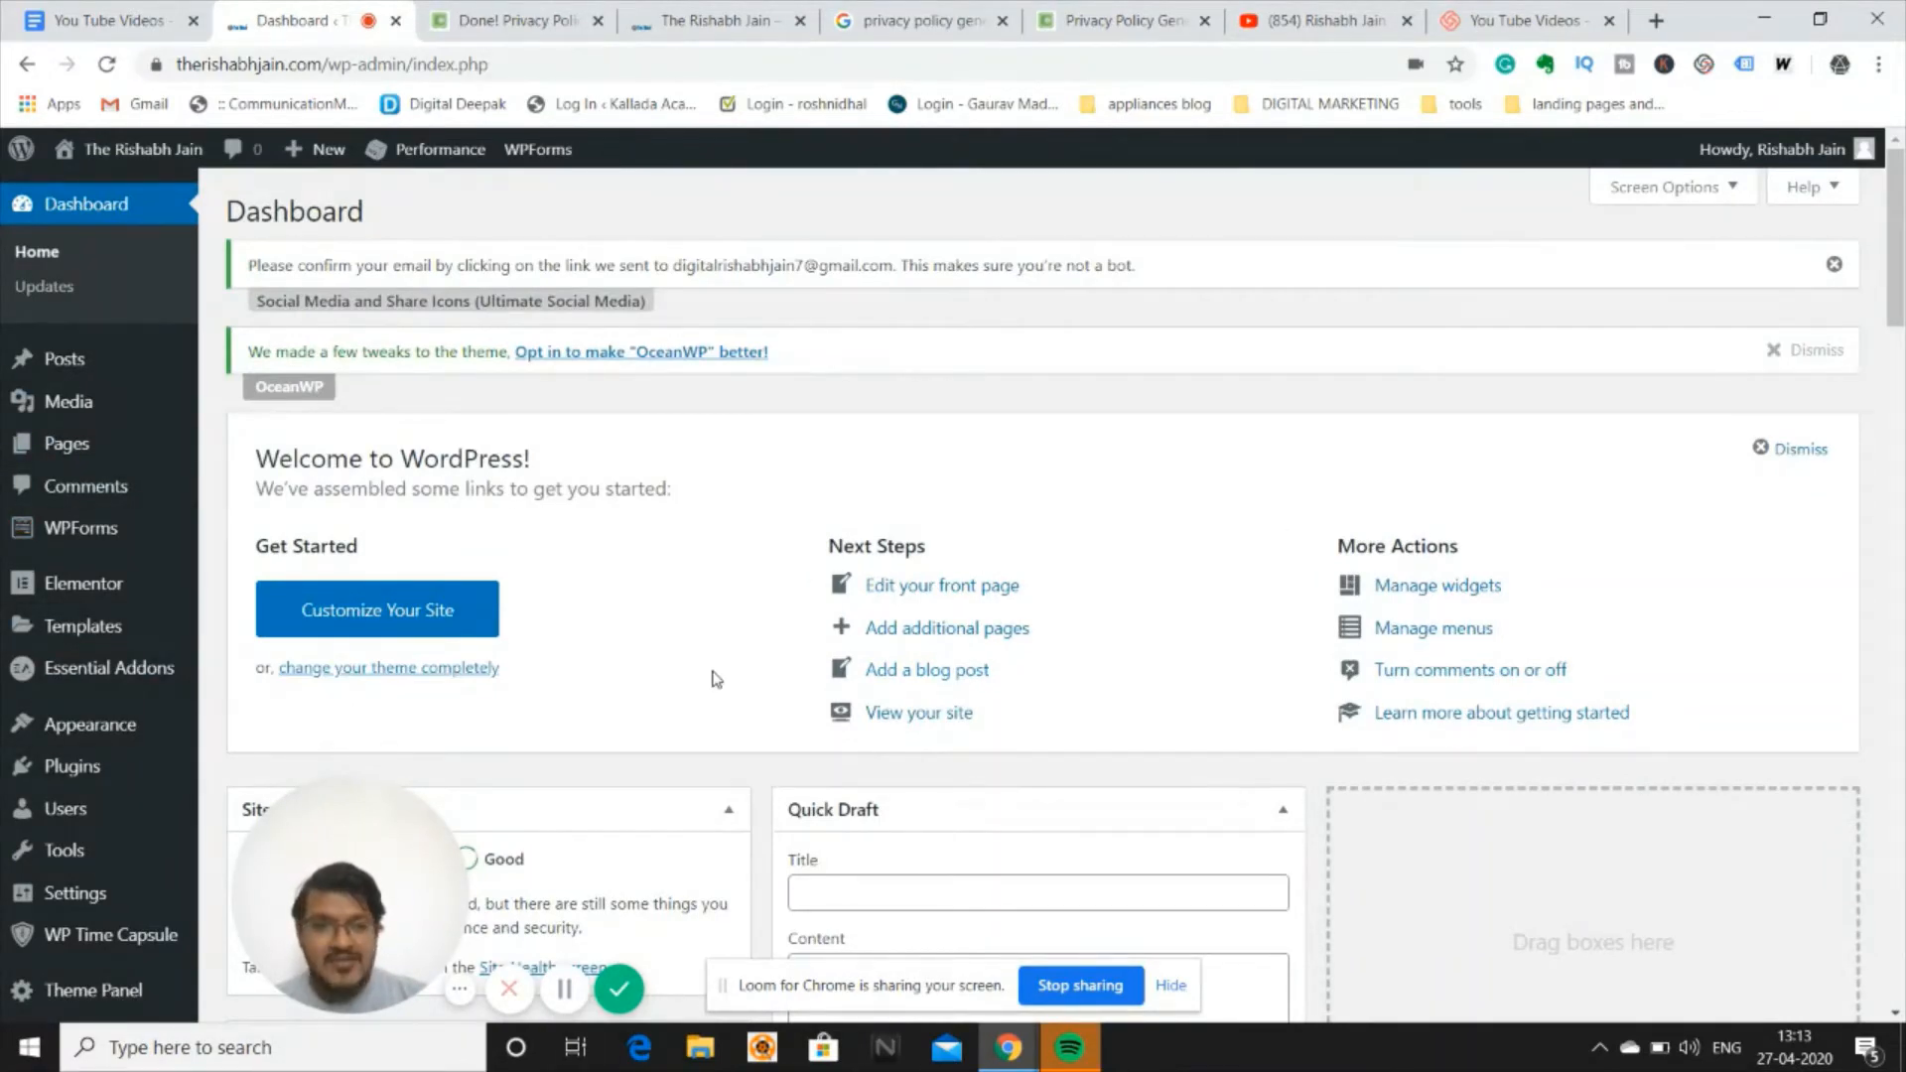
Open the site's General Settings and review the title, tagline, site addresses, membership, and date and time format options.
scroll(566, 731, "down", 15)
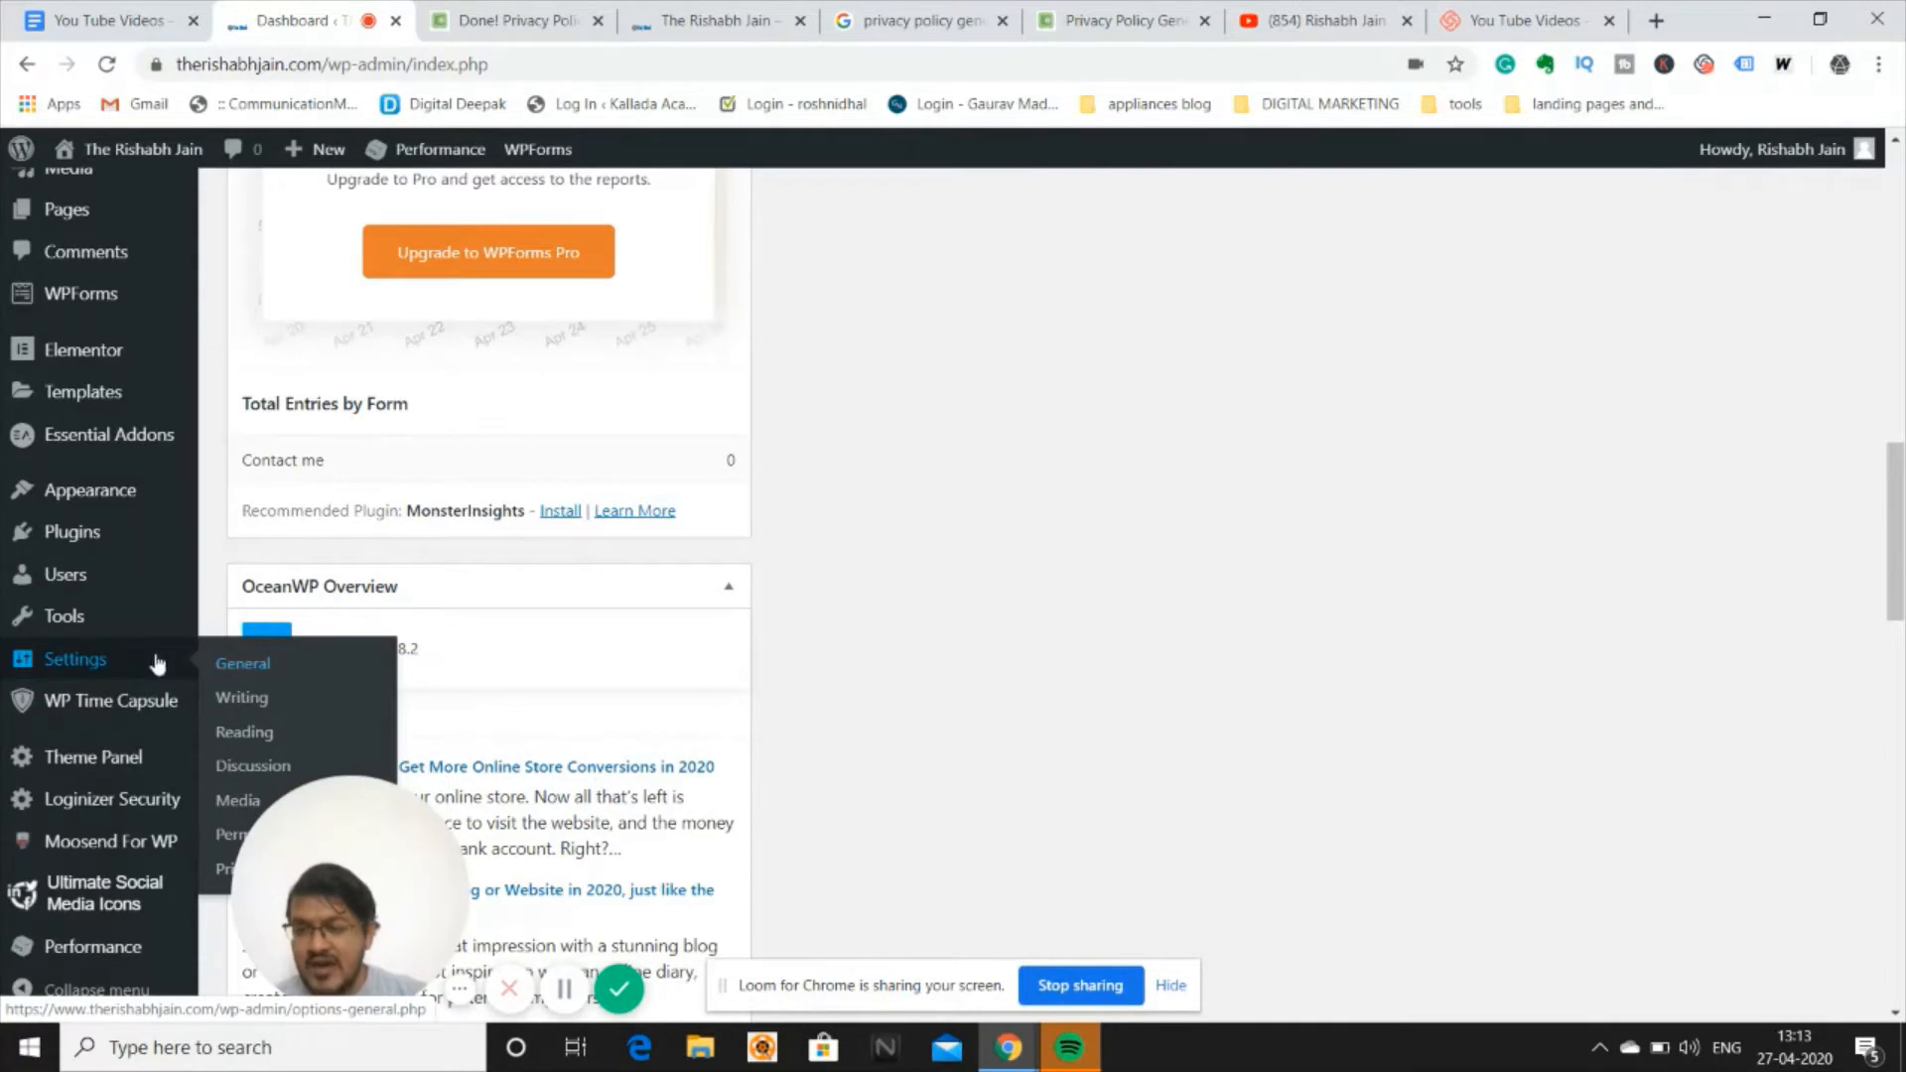
left_click(238, 663)
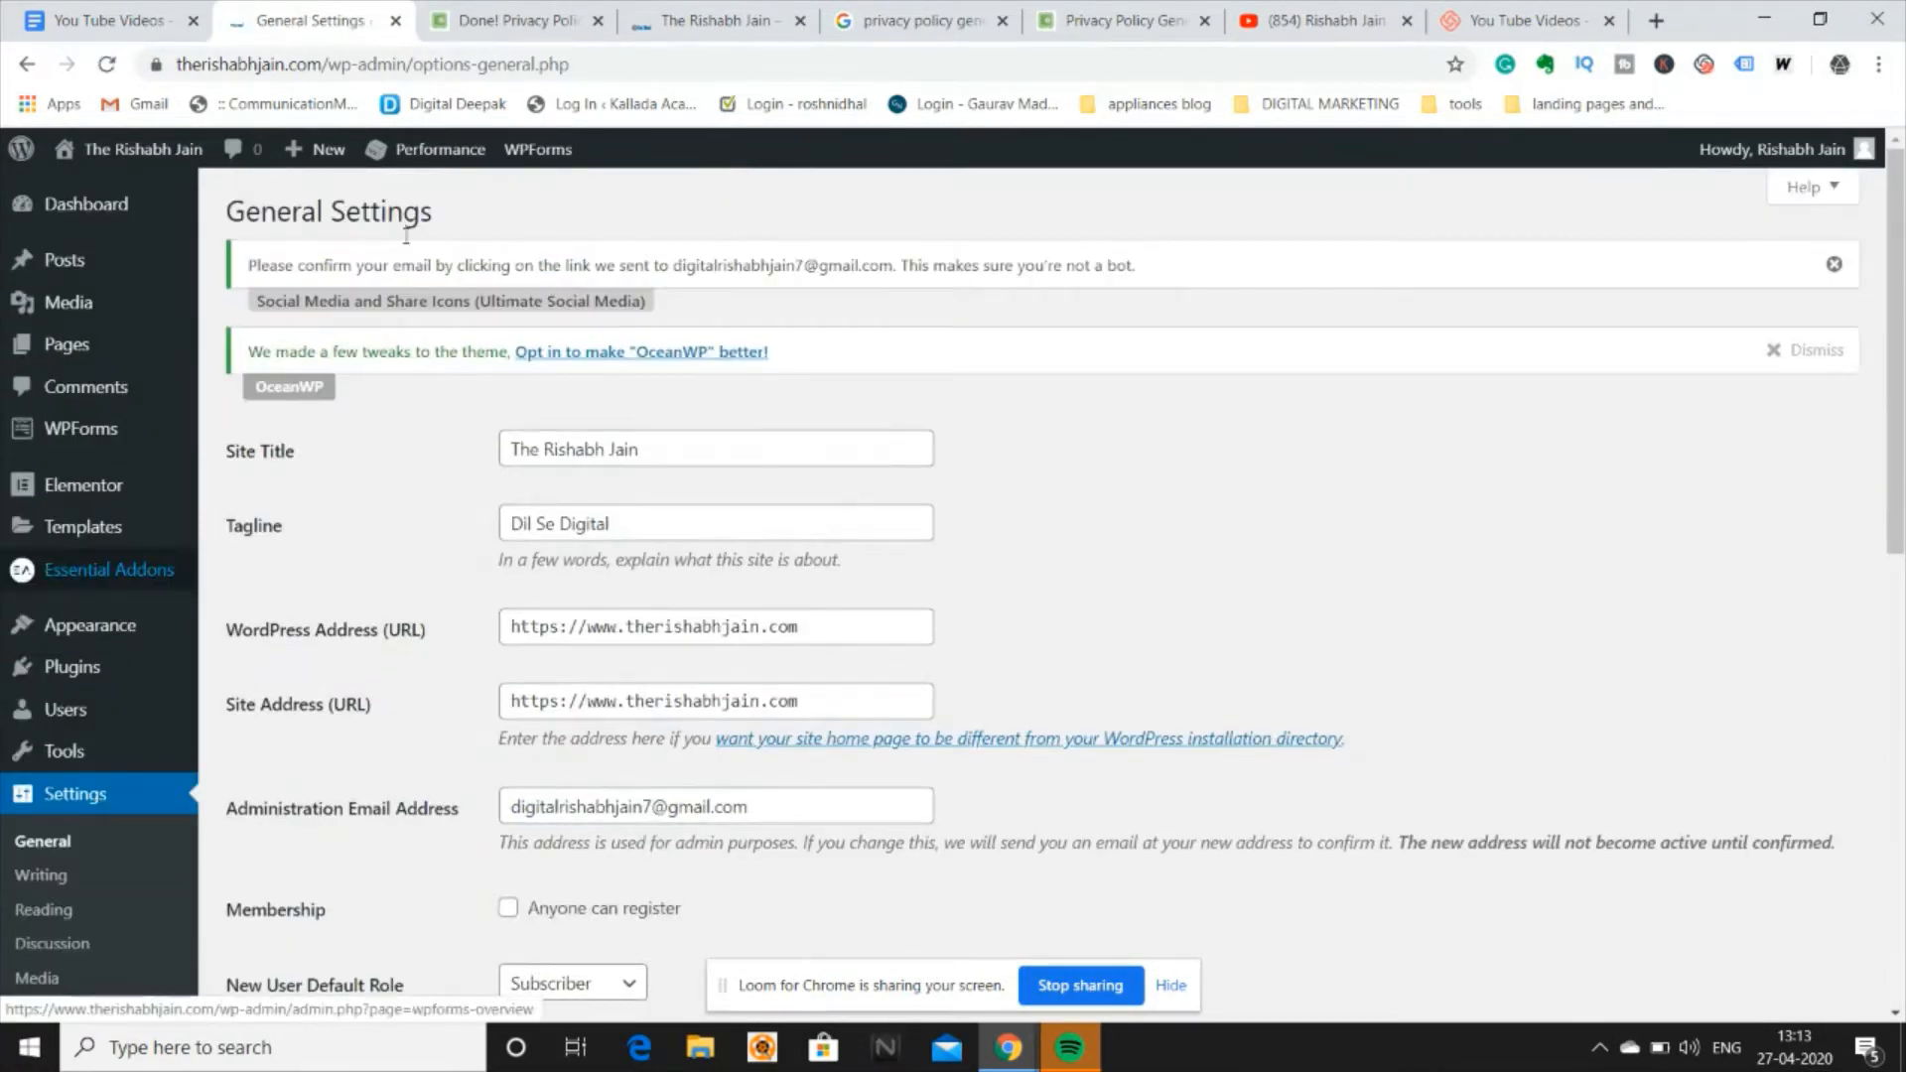
scroll(536, 496, "down", 1)
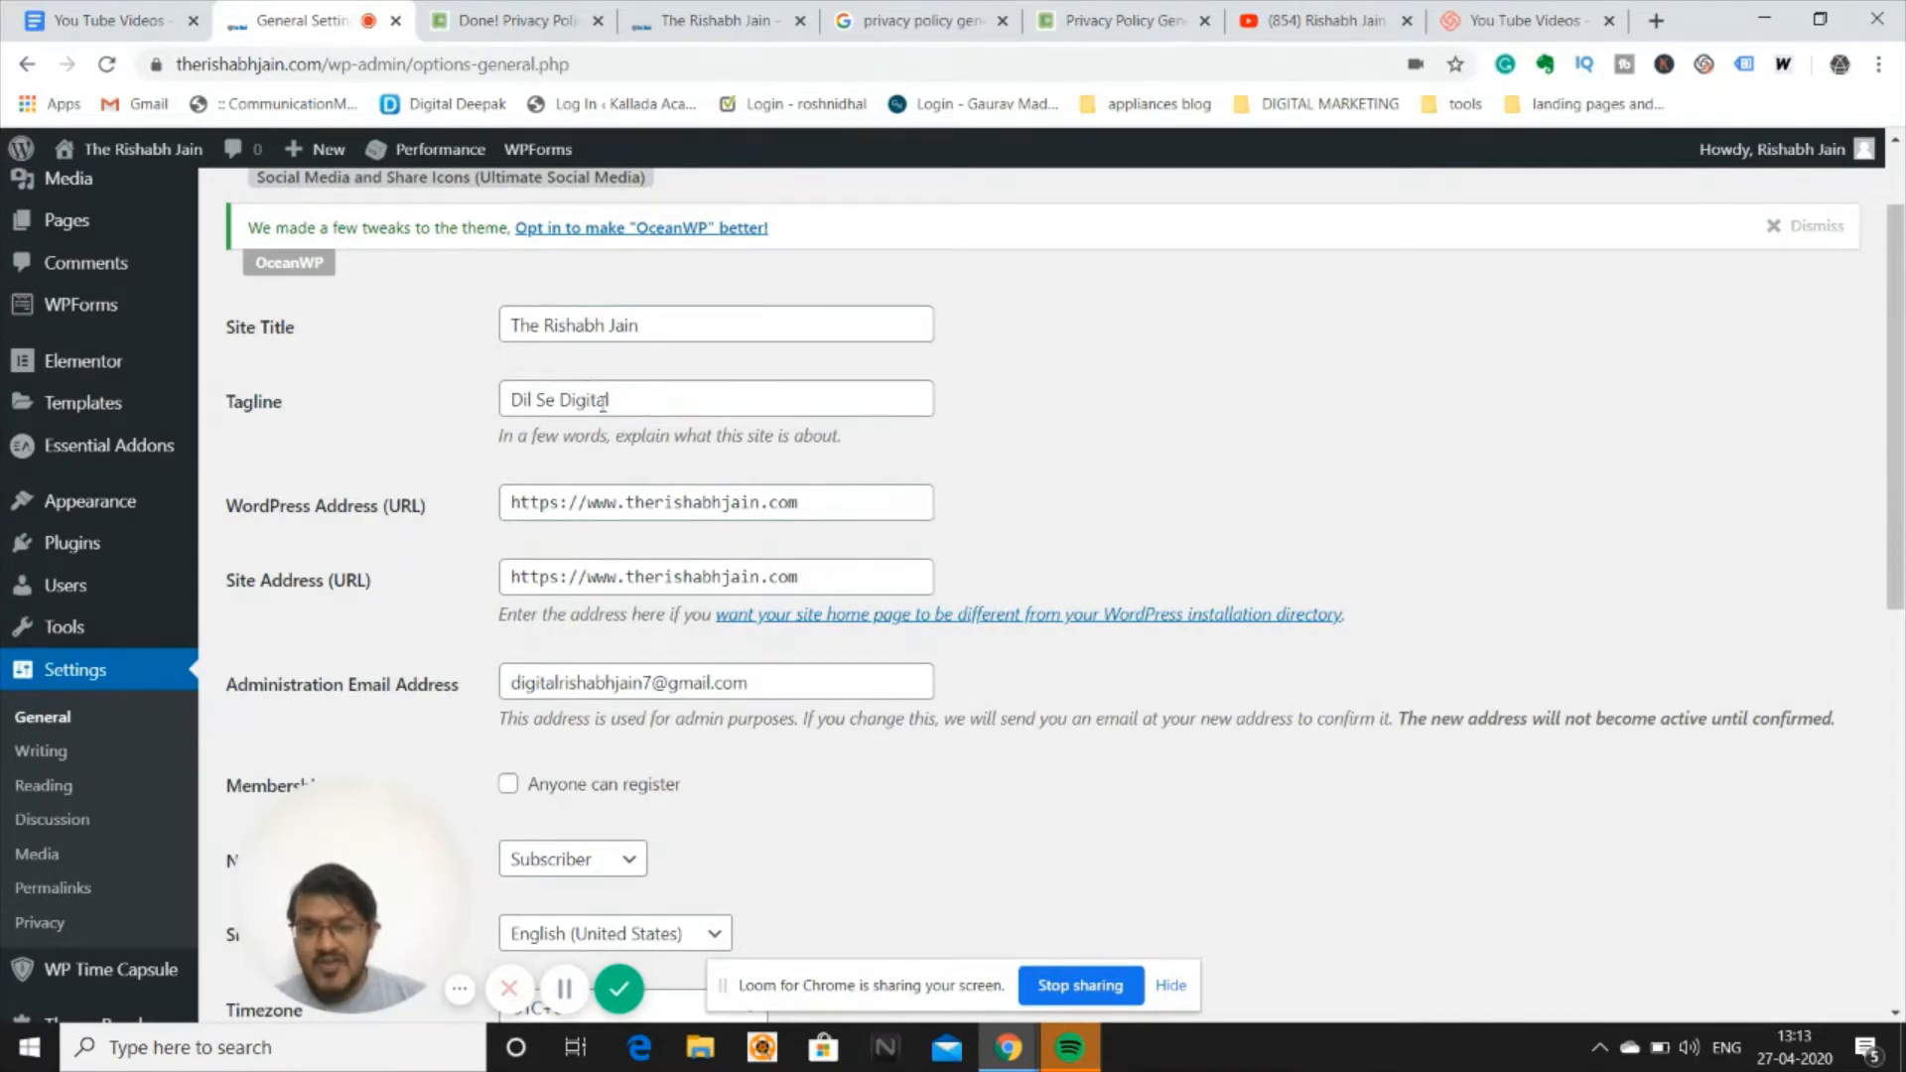
scroll(620, 426, "down", 1)
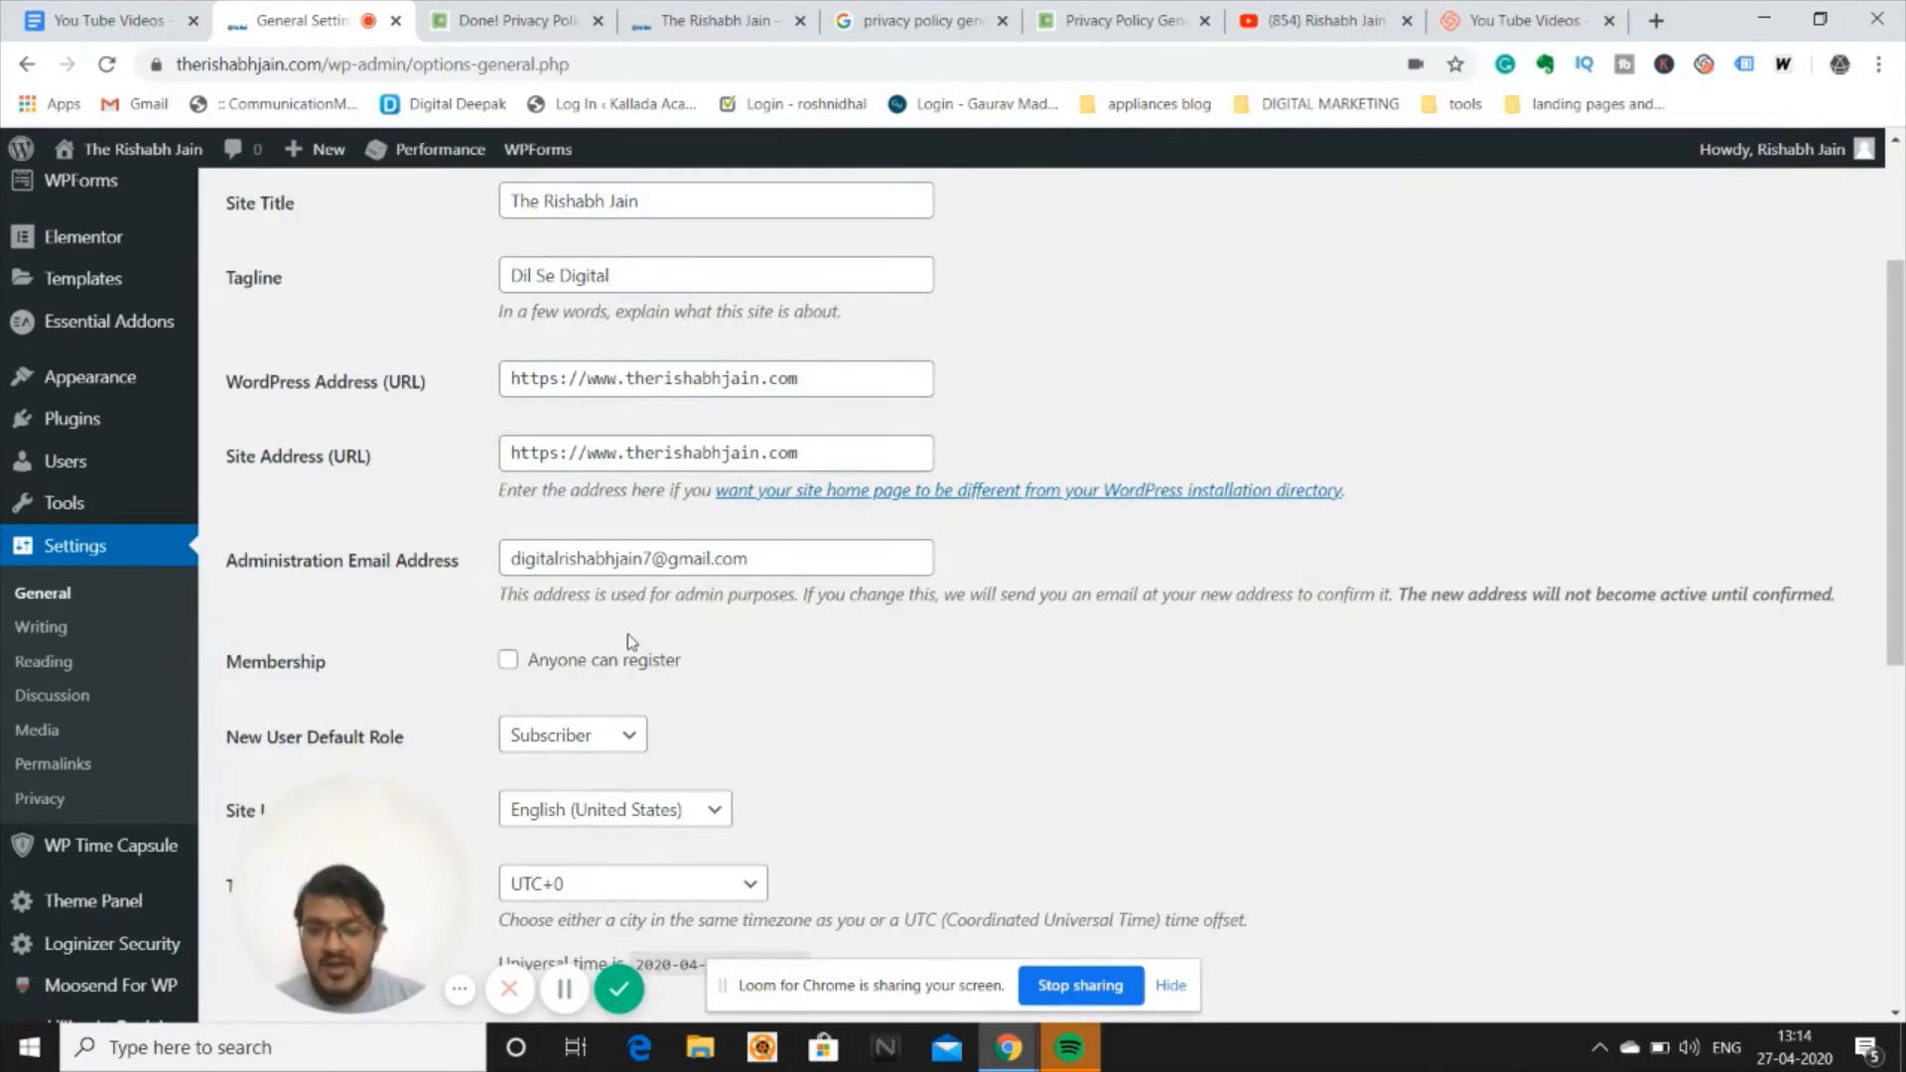
scroll(627, 640, "down", 8)
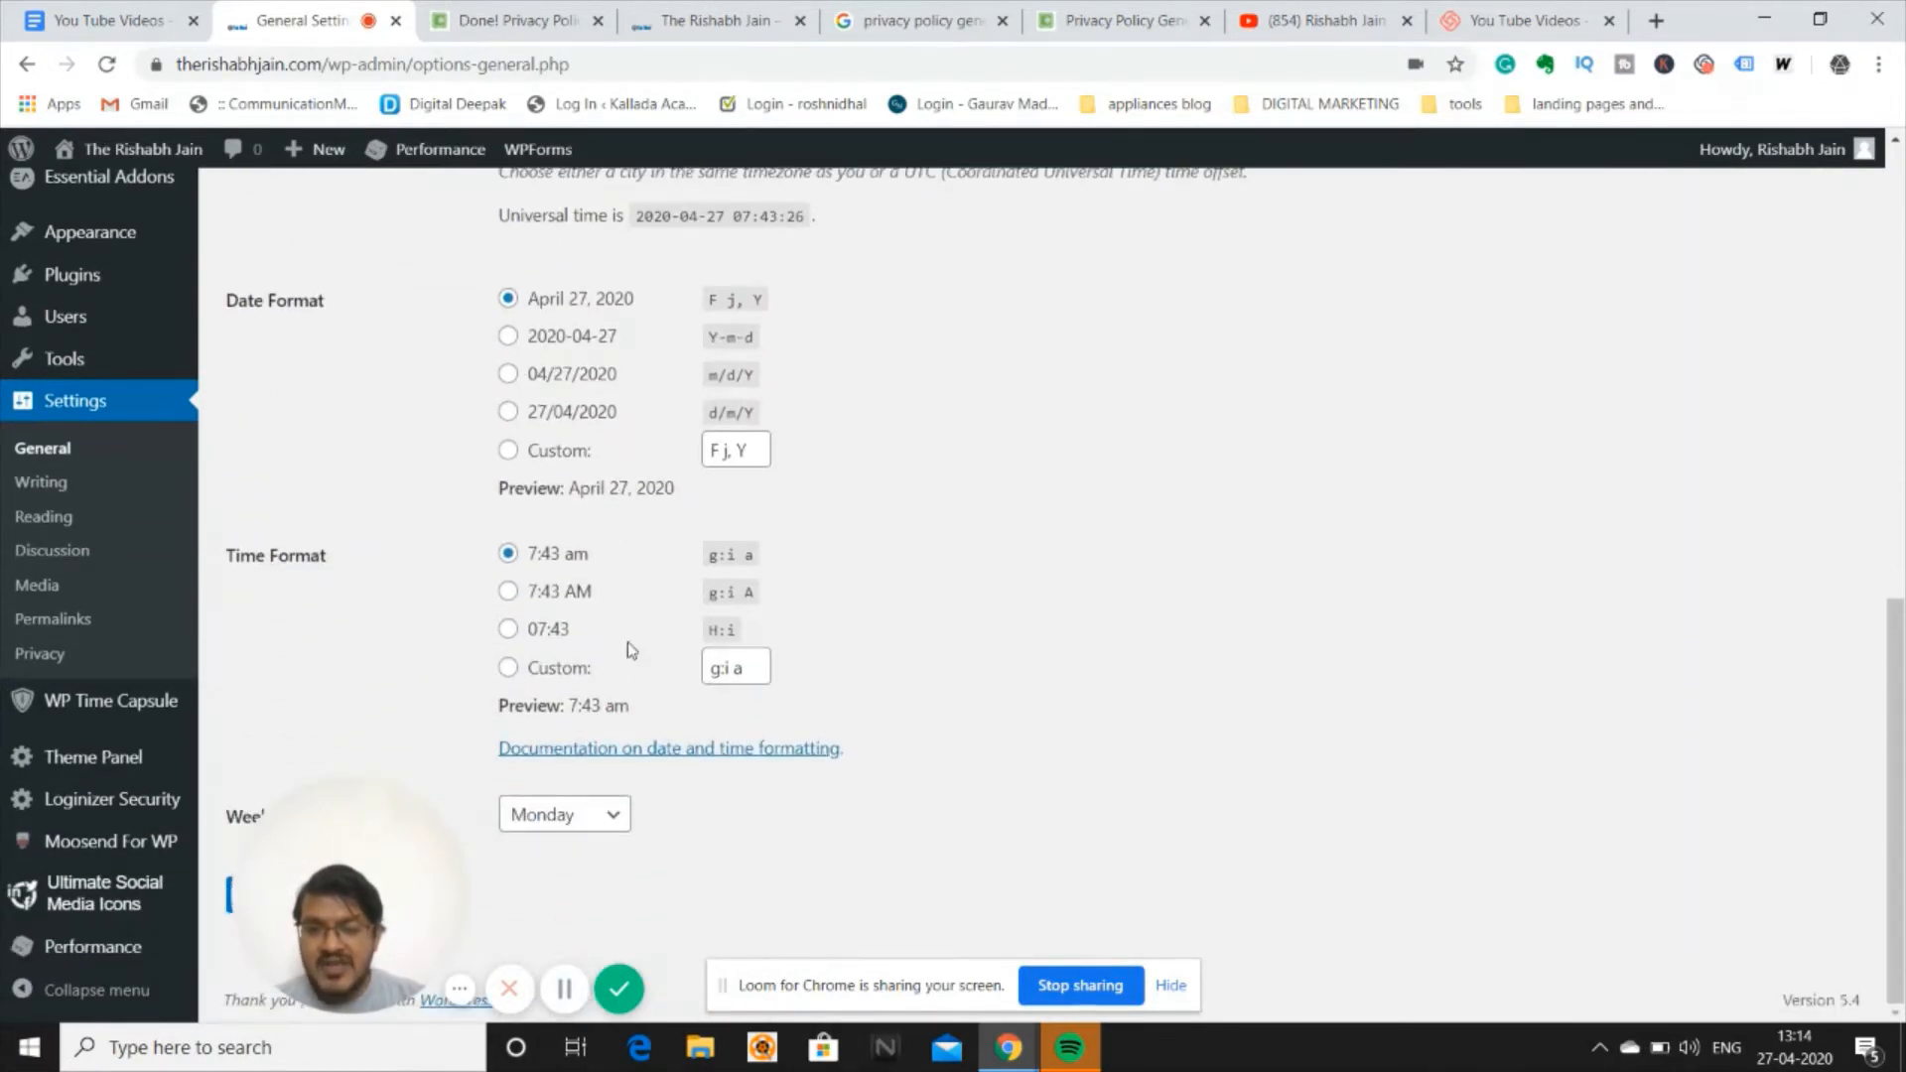
scroll(627, 651, "up", 10)
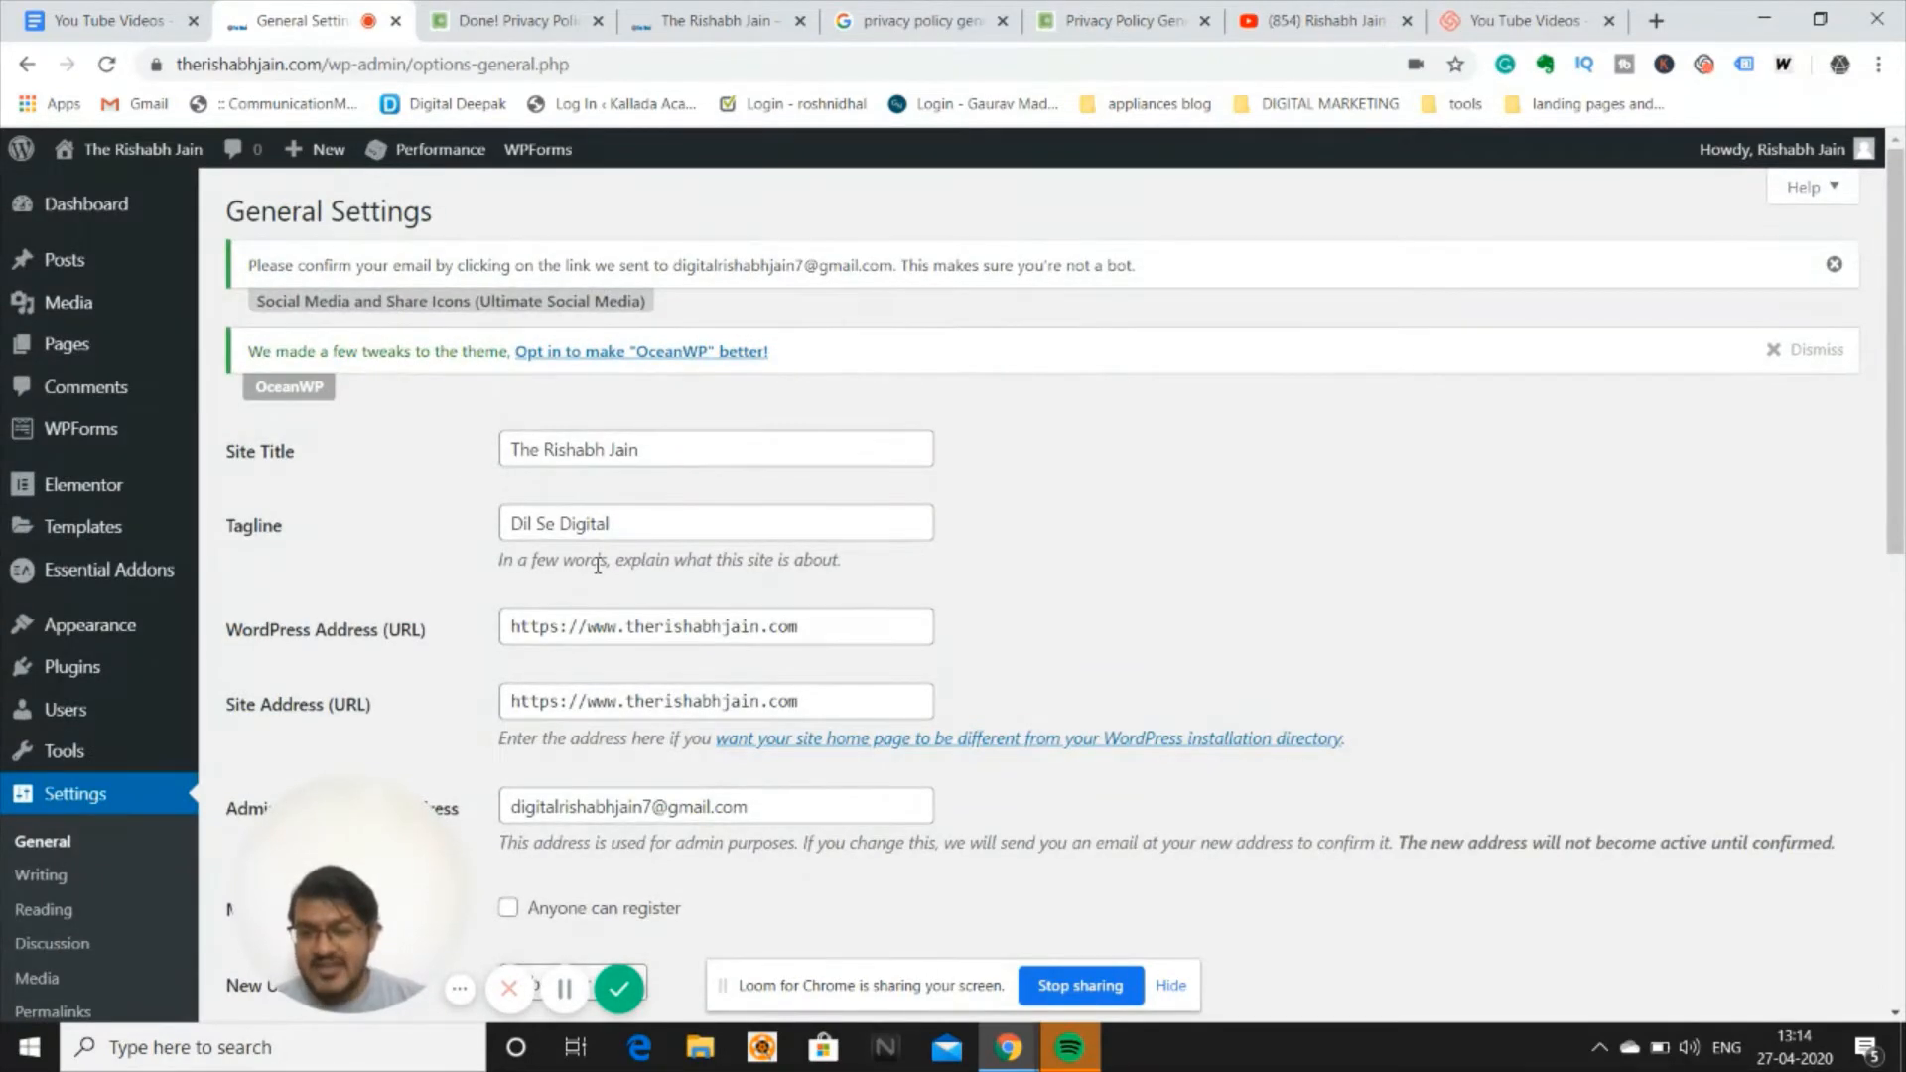
scroll(597, 563, "down", 3)
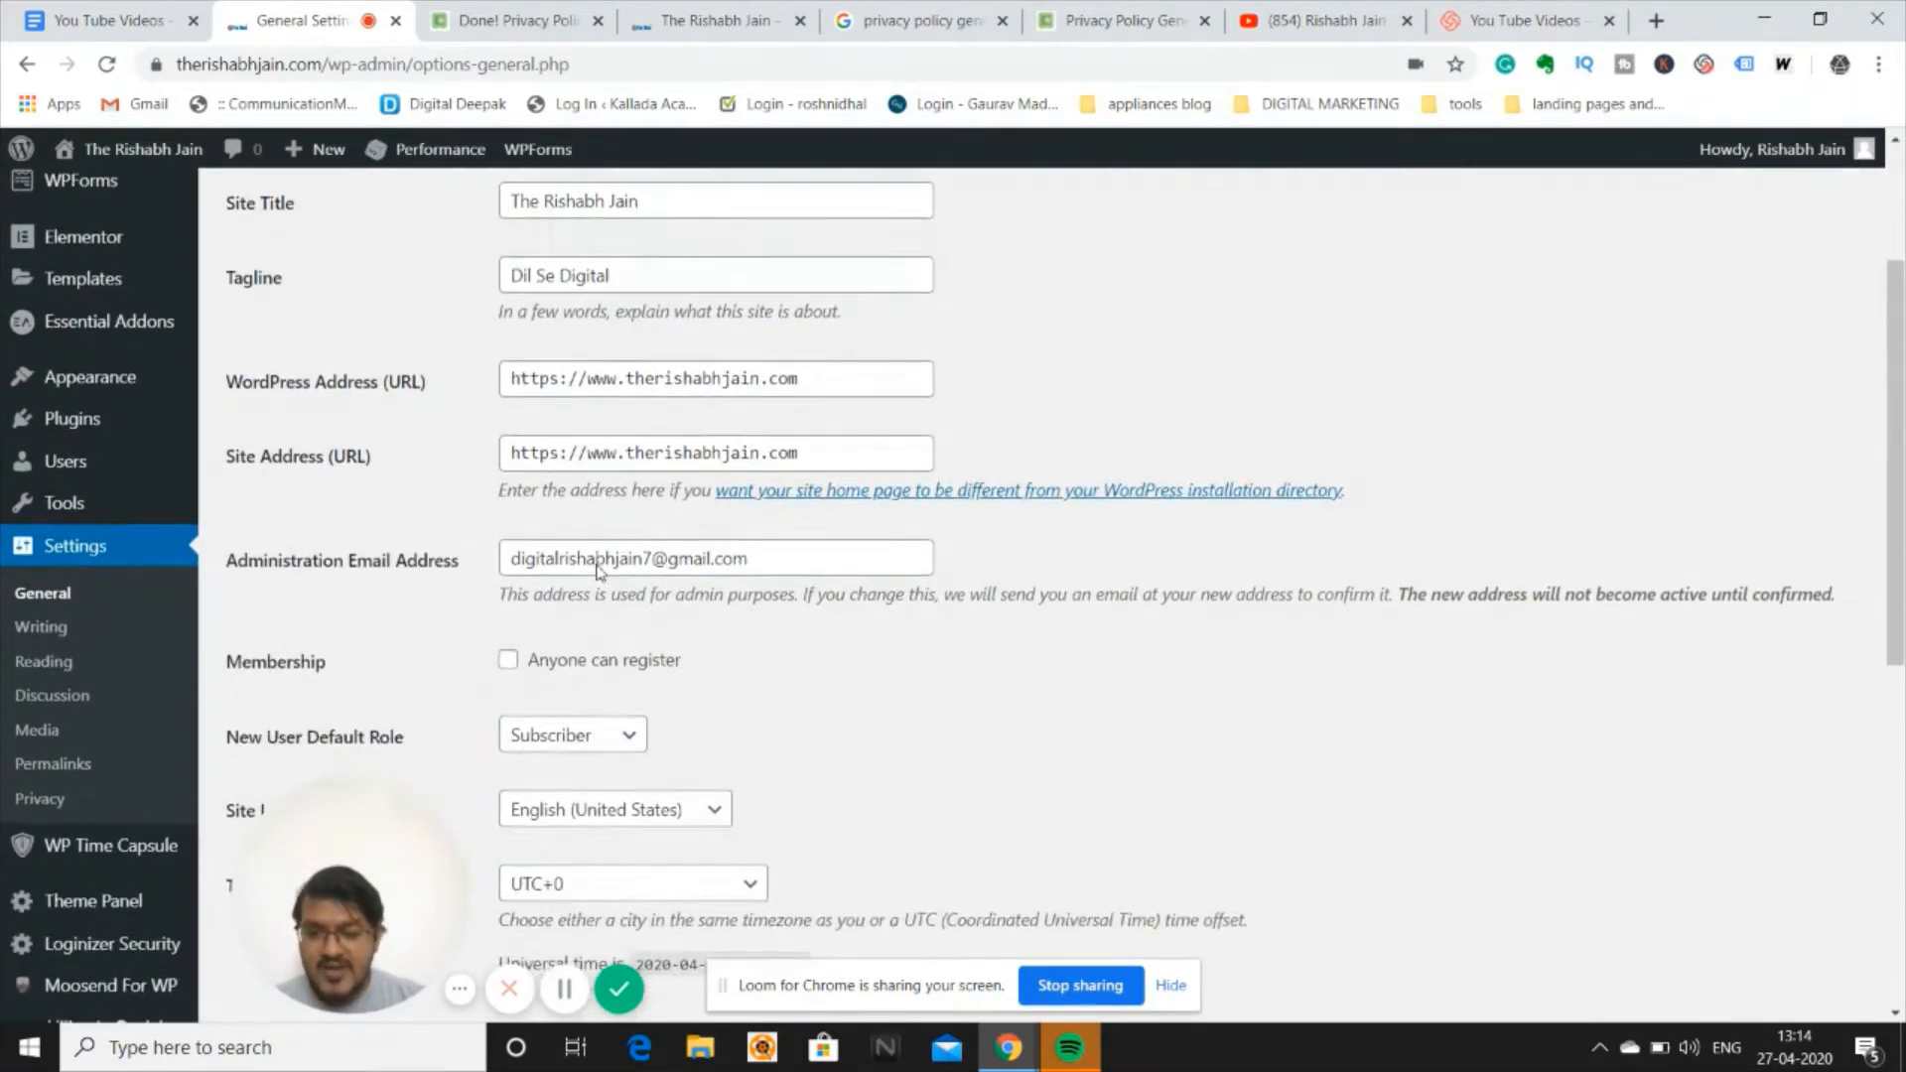
Check the topic outline in the Google Docs document, and return to WordPress to open the installed themes page.
left_click(104, 20)
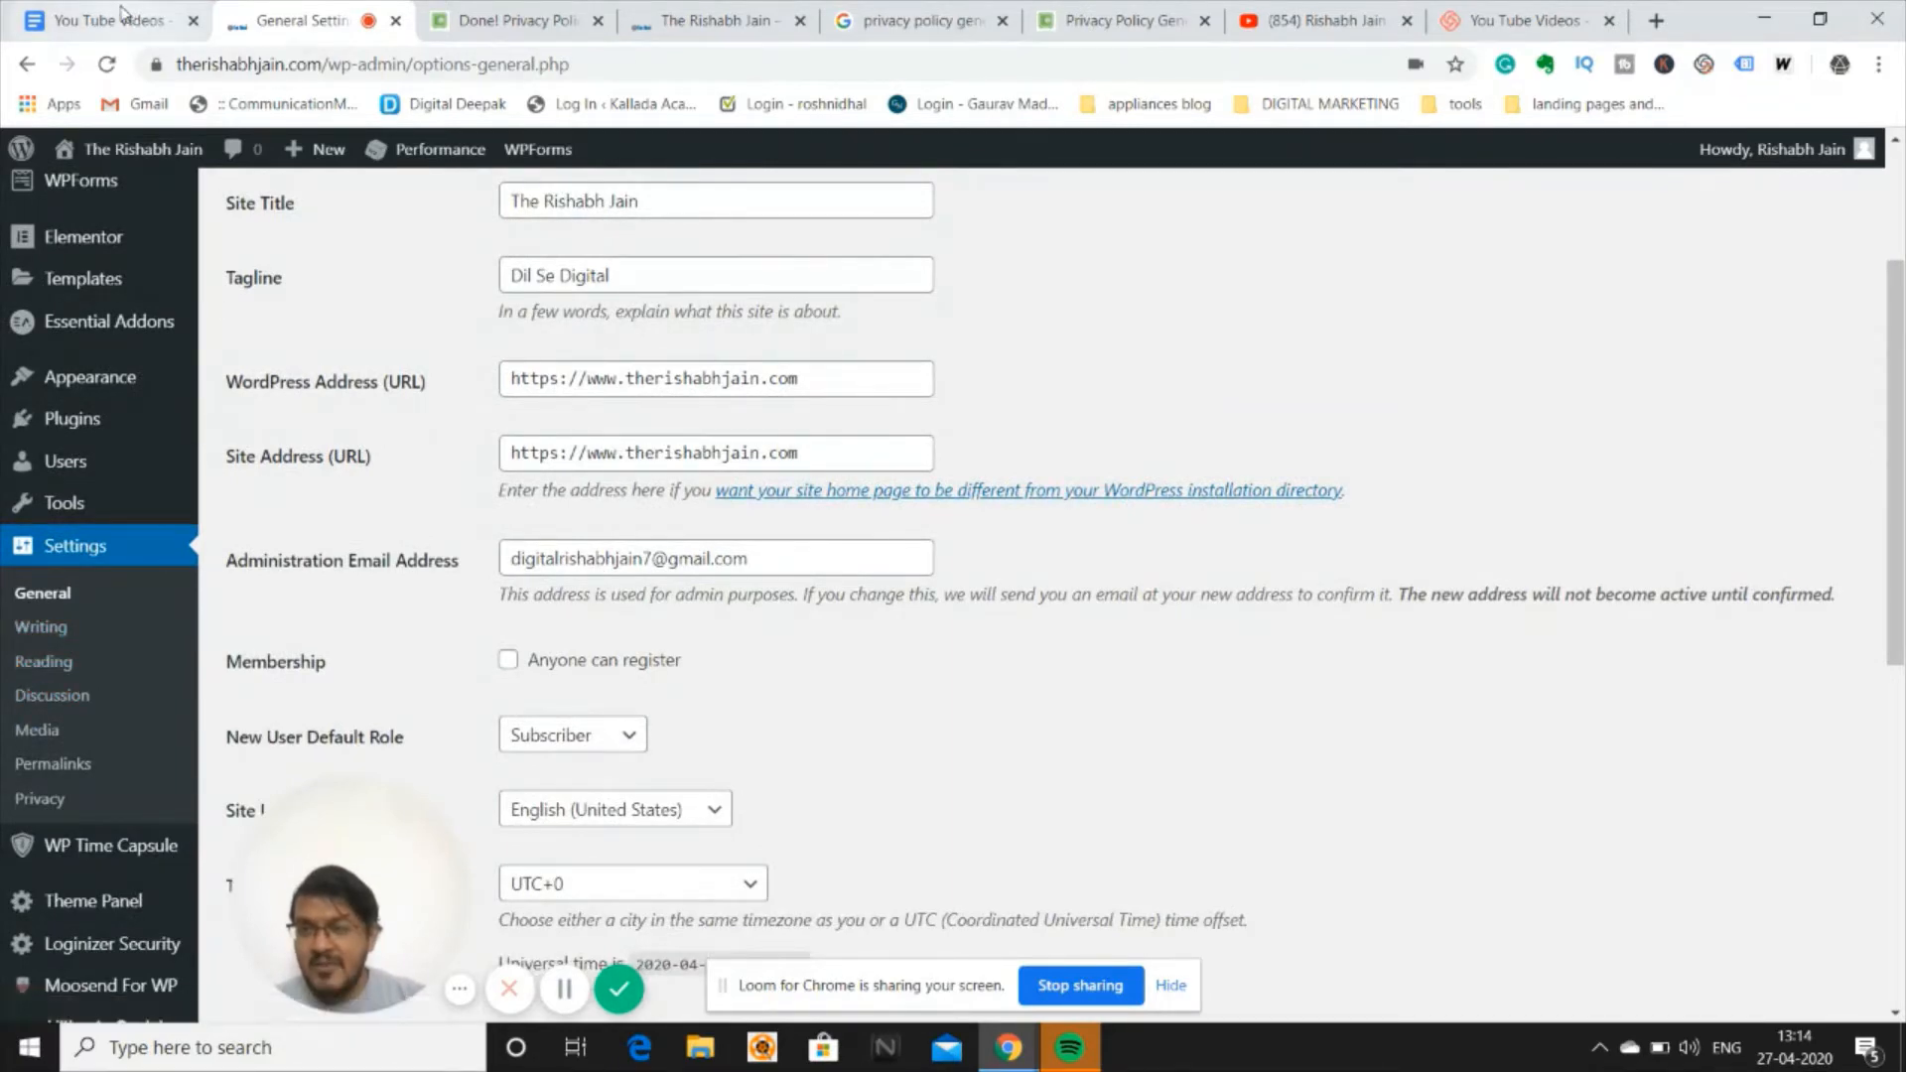
left_click(298, 20)
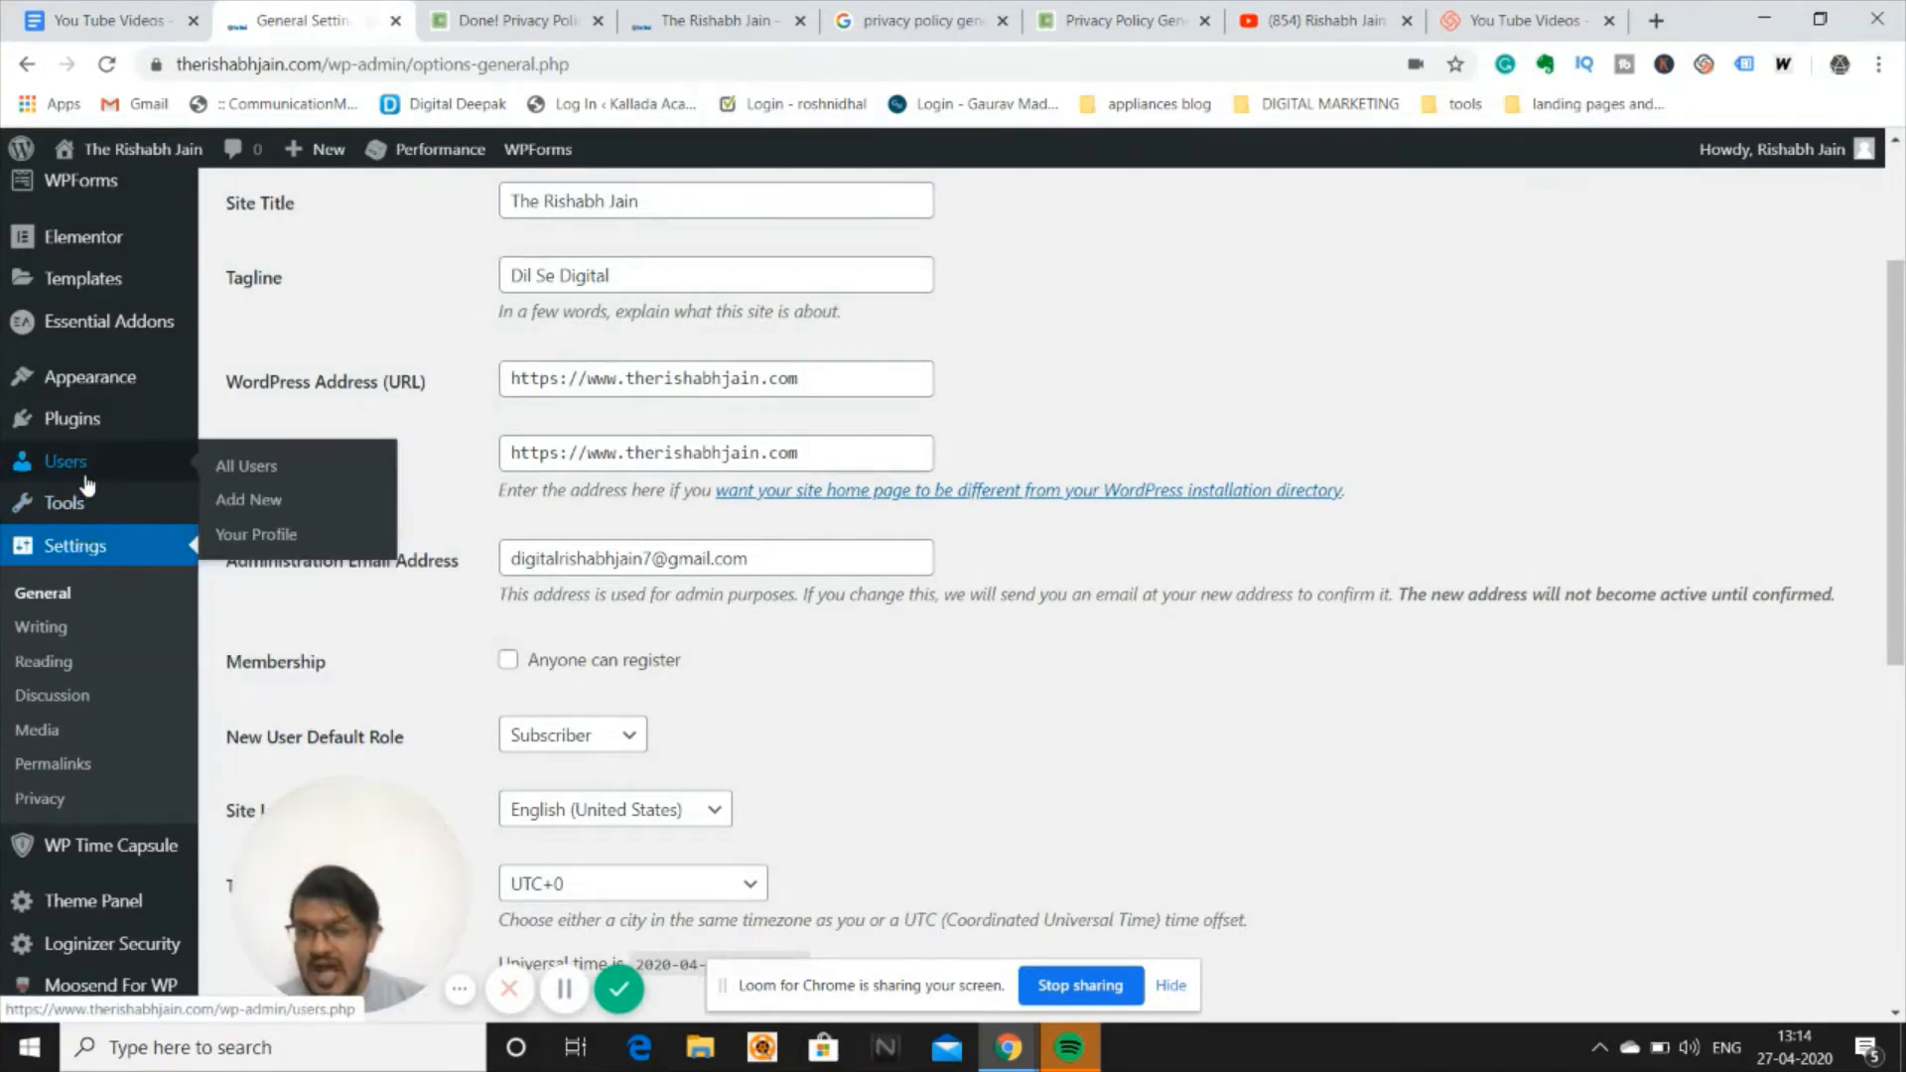
scroll(75, 491, "up", 3)
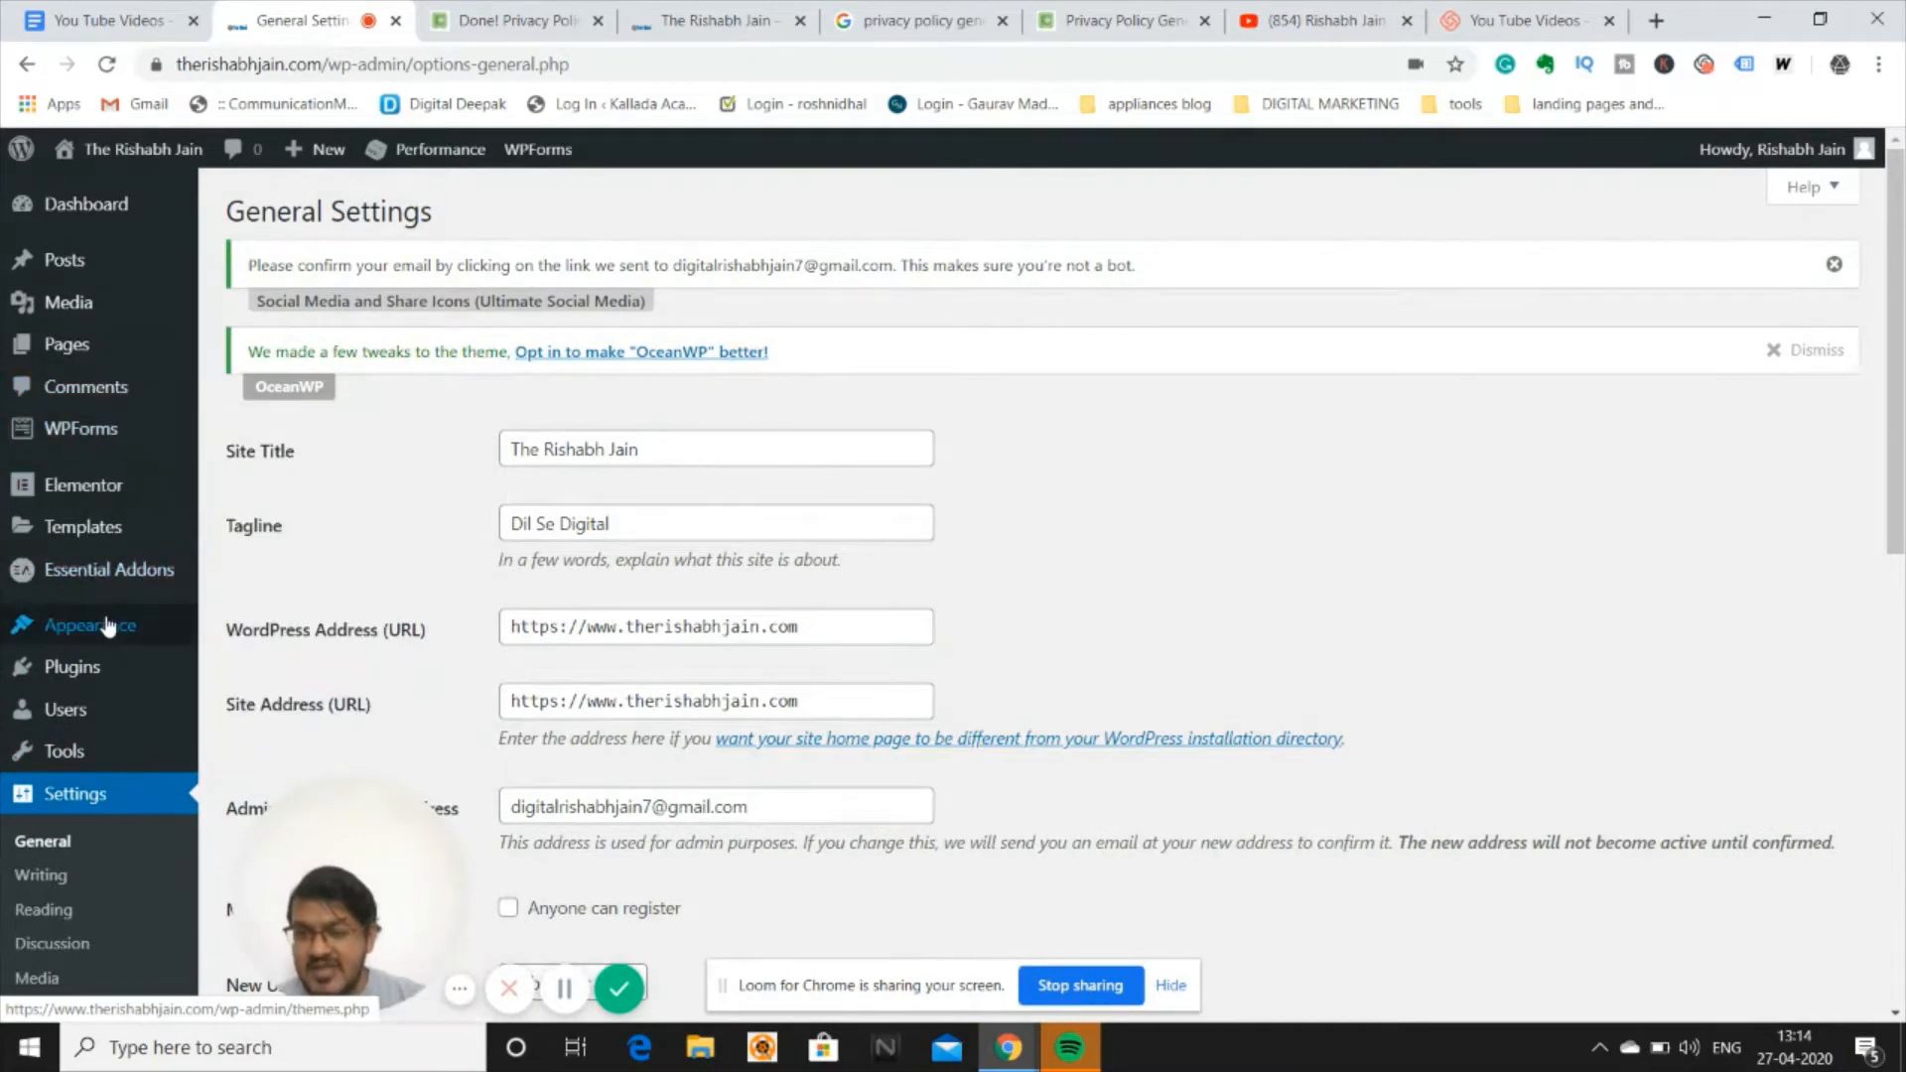
mouse_move(99, 625)
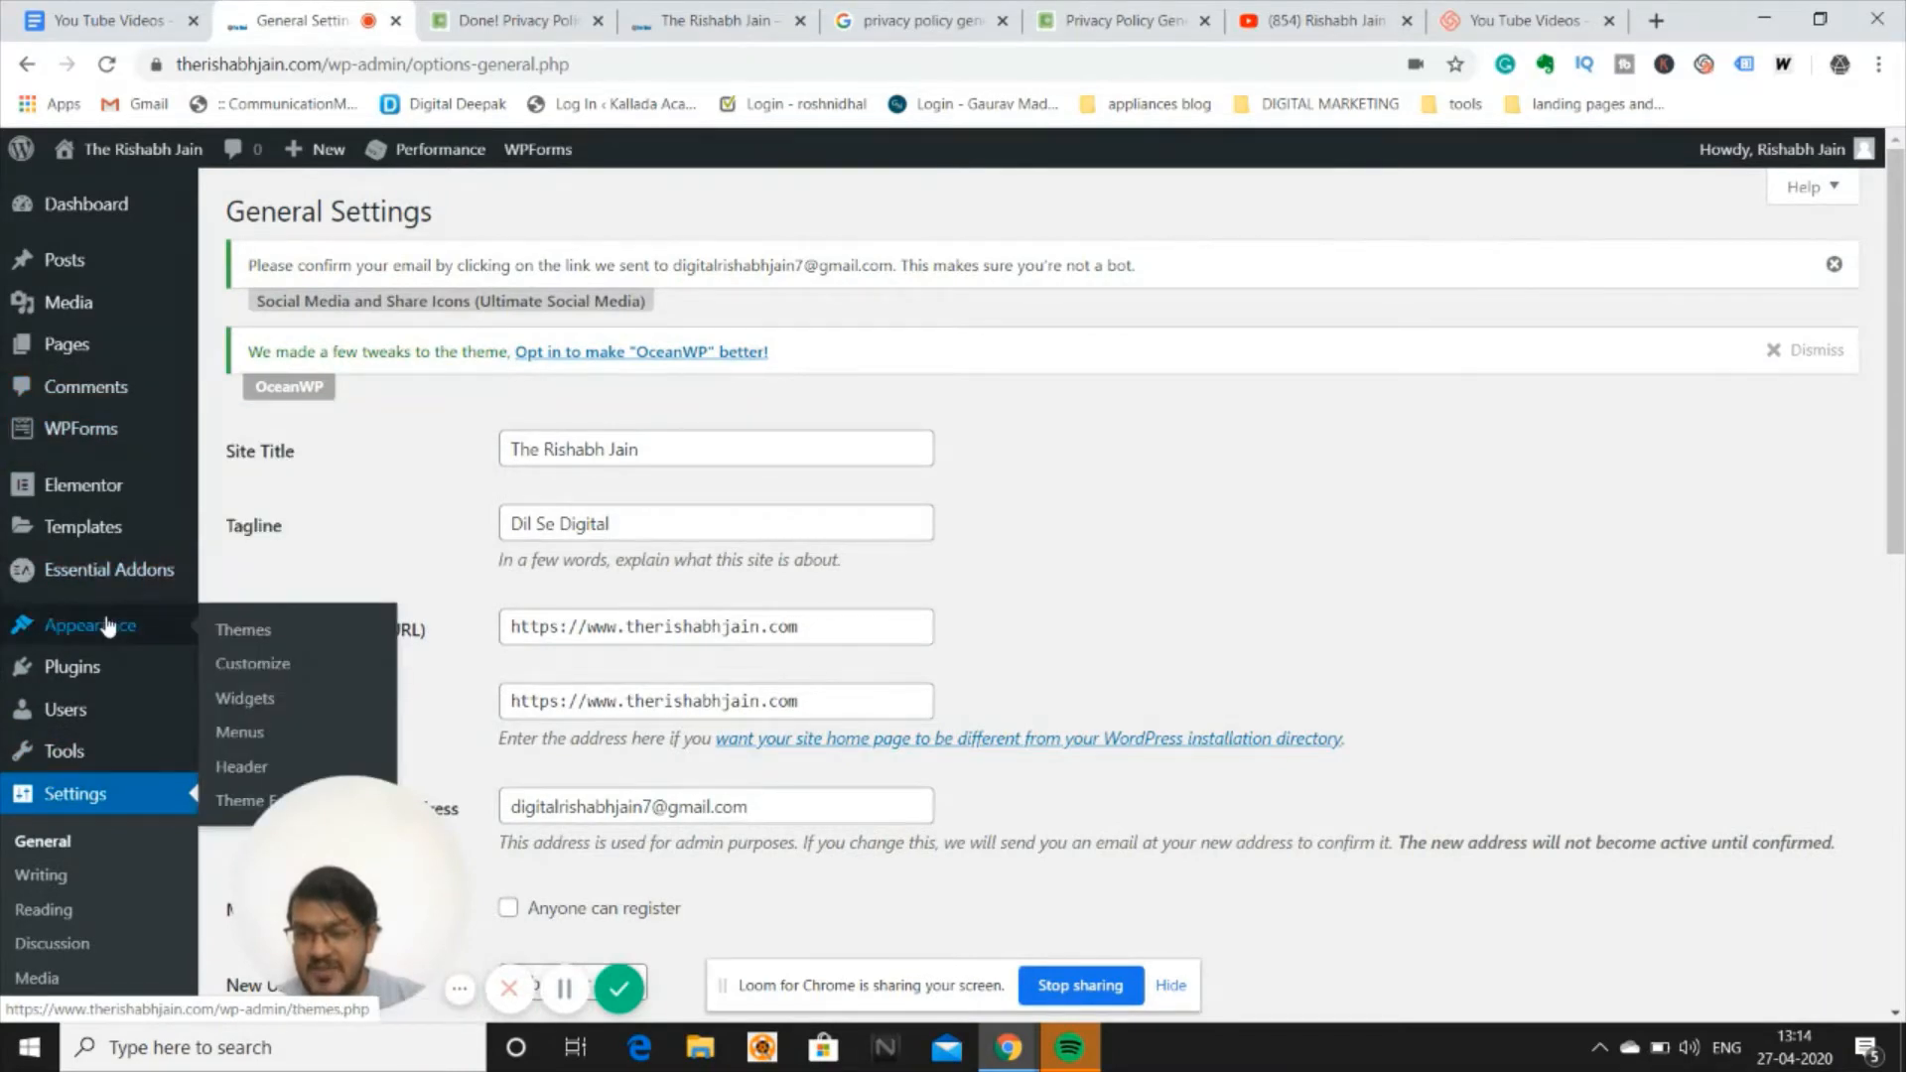
left_click(246, 638)
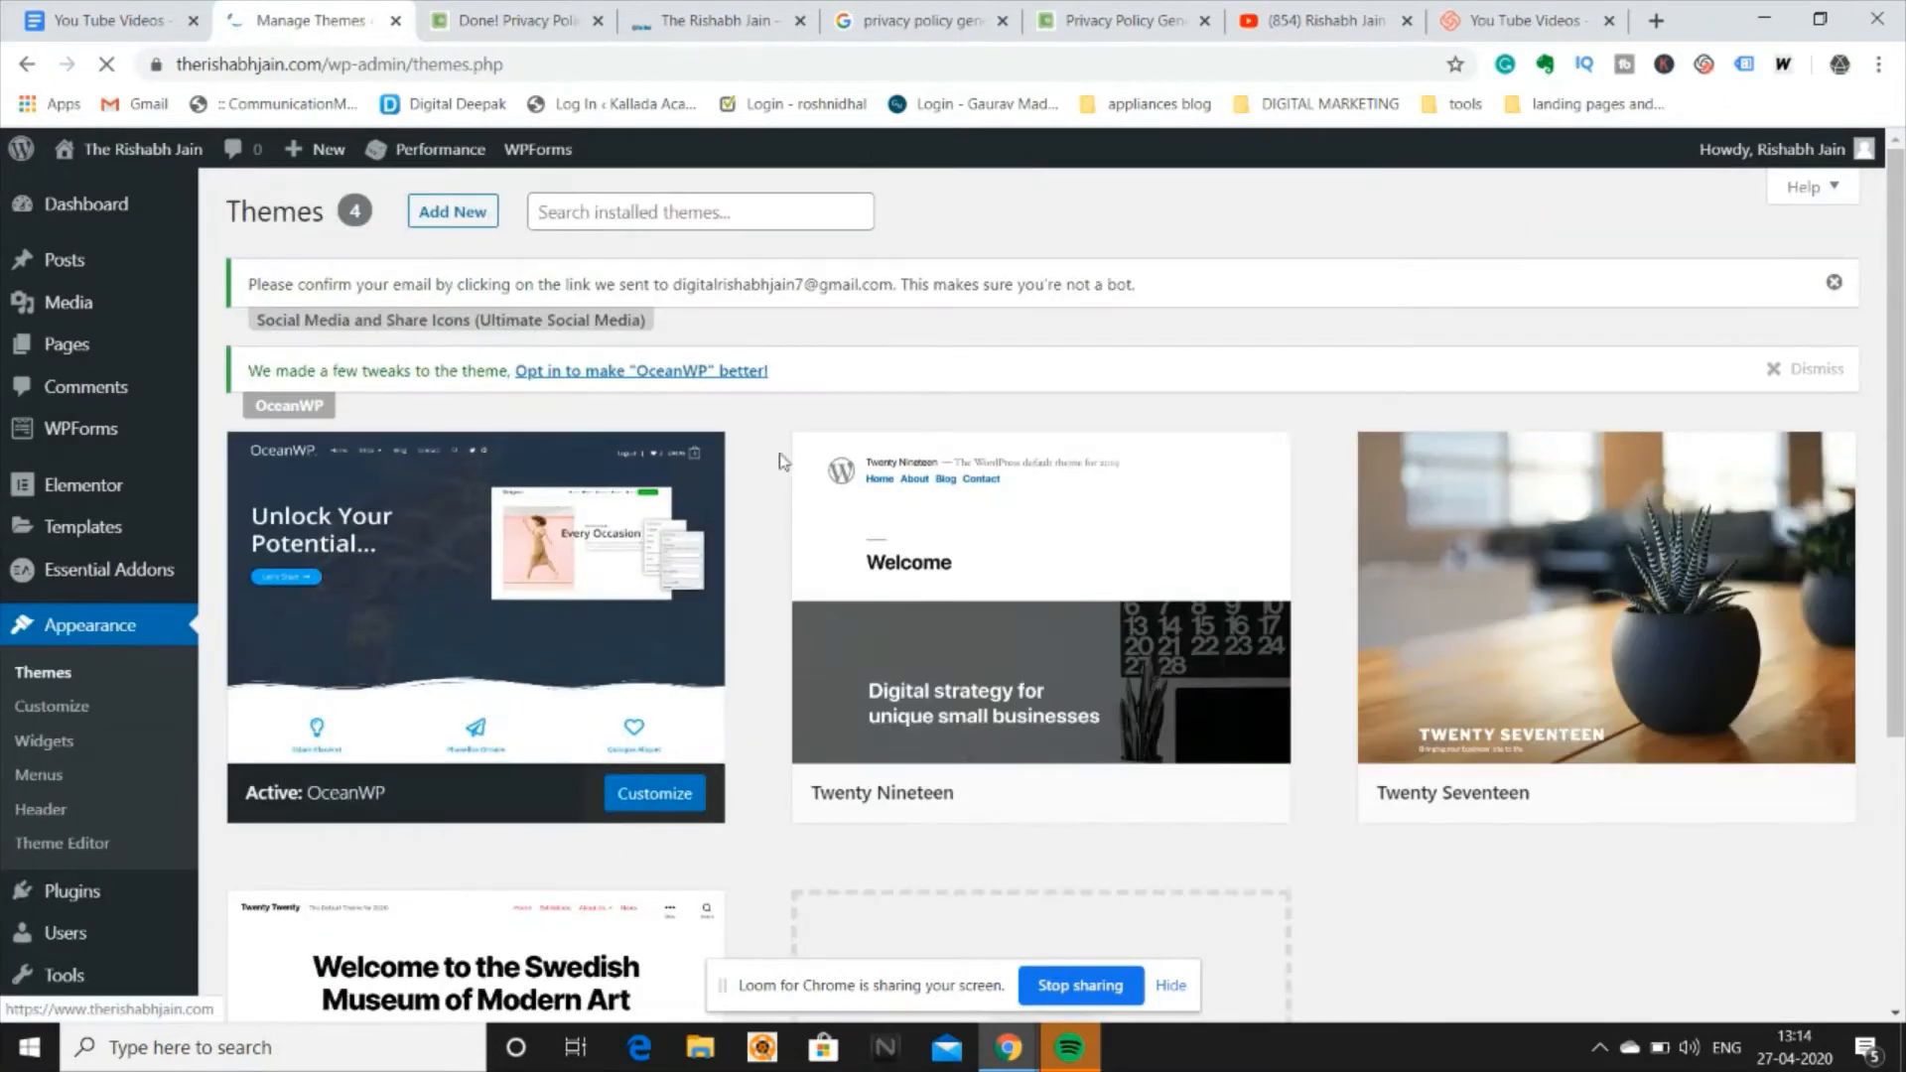
Examine the installed themes, including the active OceanWP theme, and the option for adding a new theme.
scroll(641, 648, "down", 2)
scroll(640, 646, "up", 2)
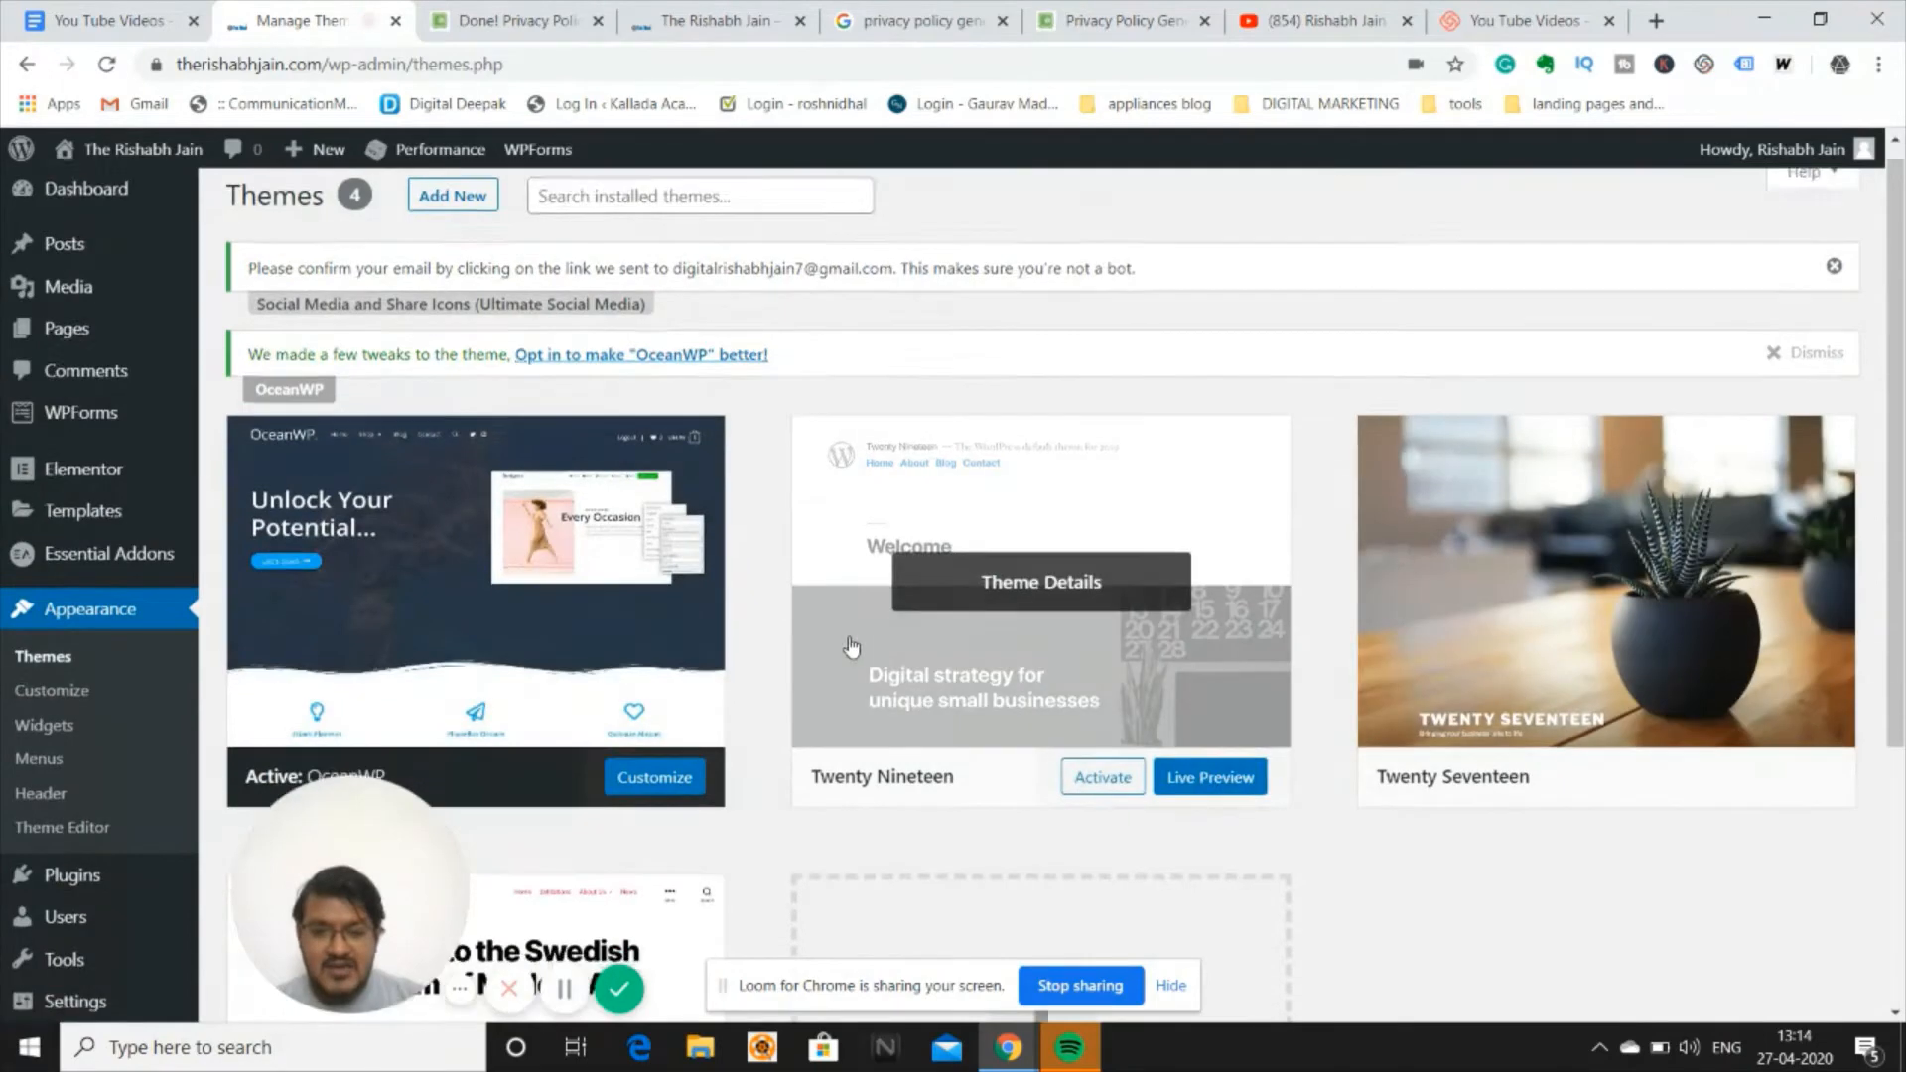
scroll(850, 640, "down", 3)
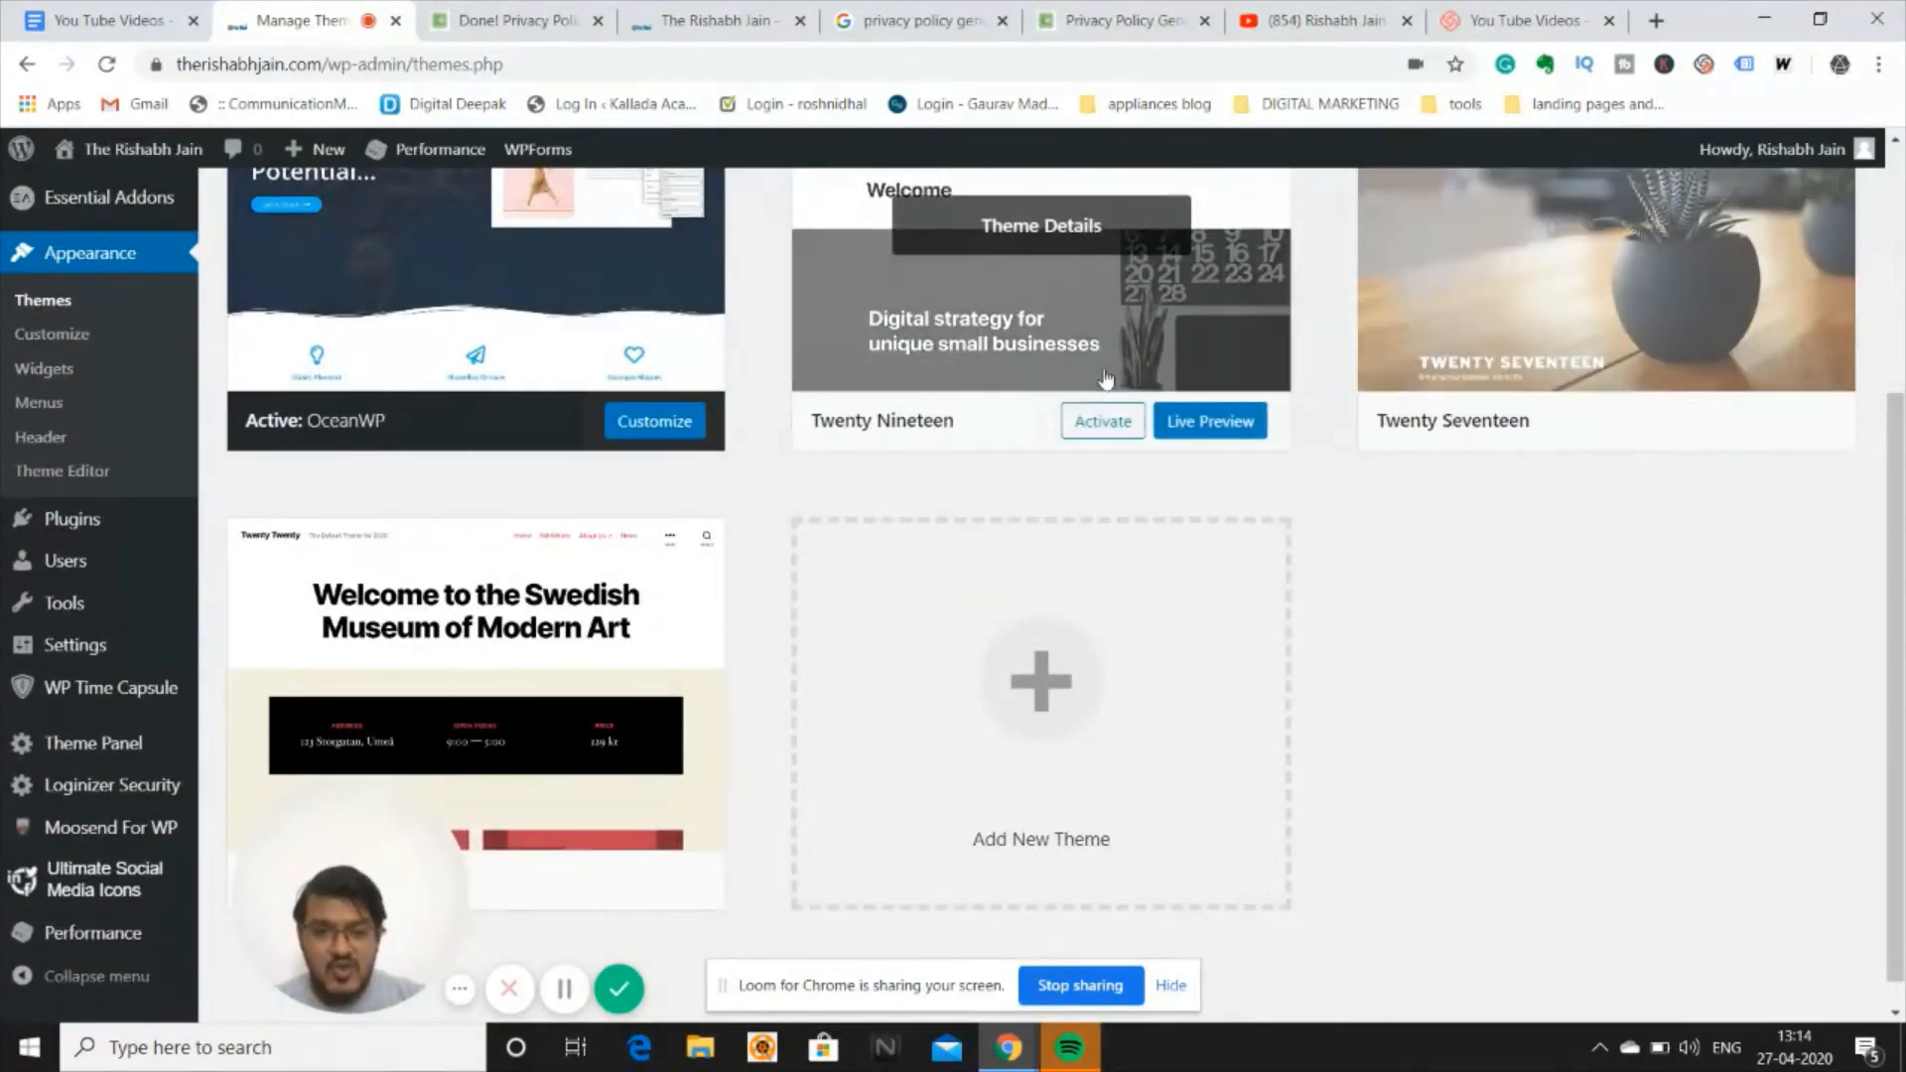
scroll(948, 694, "down", 1)
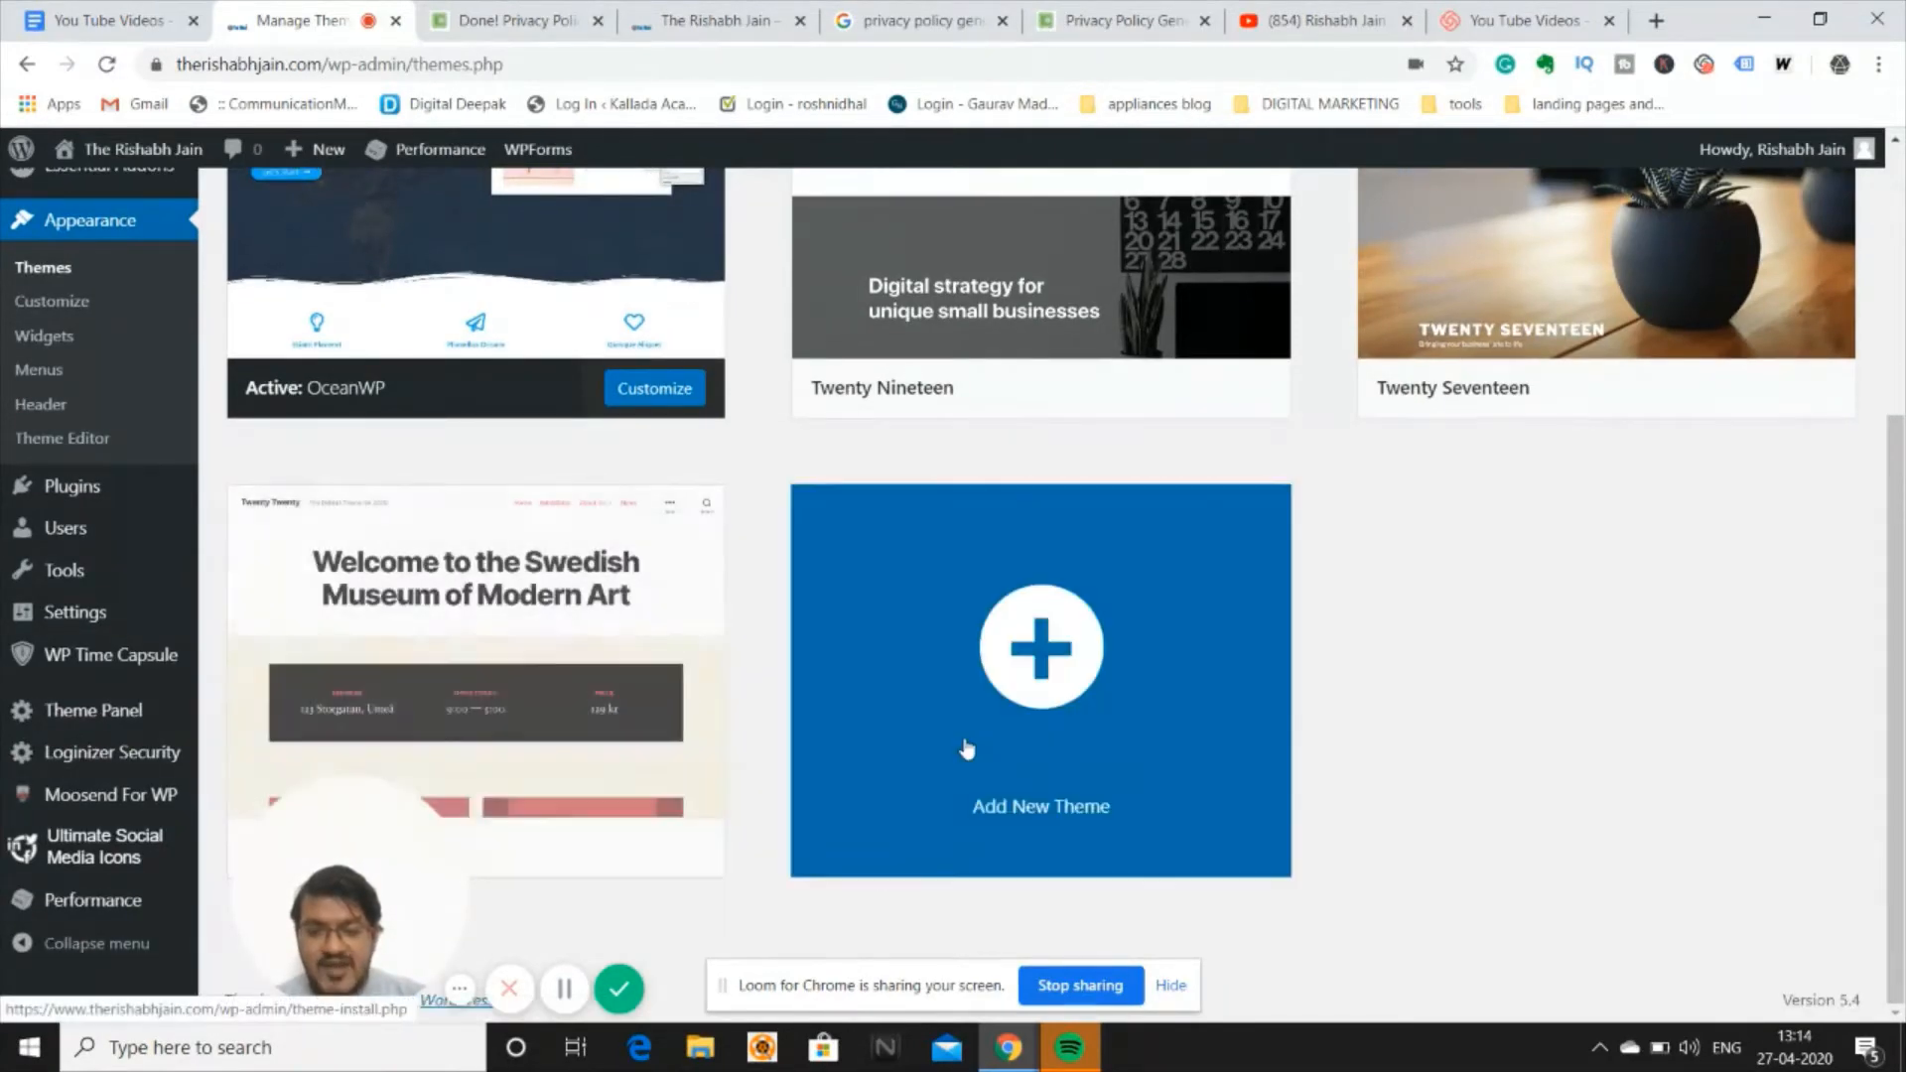
scroll(966, 750, "up", 3)
scroll(965, 749, "up", 1)
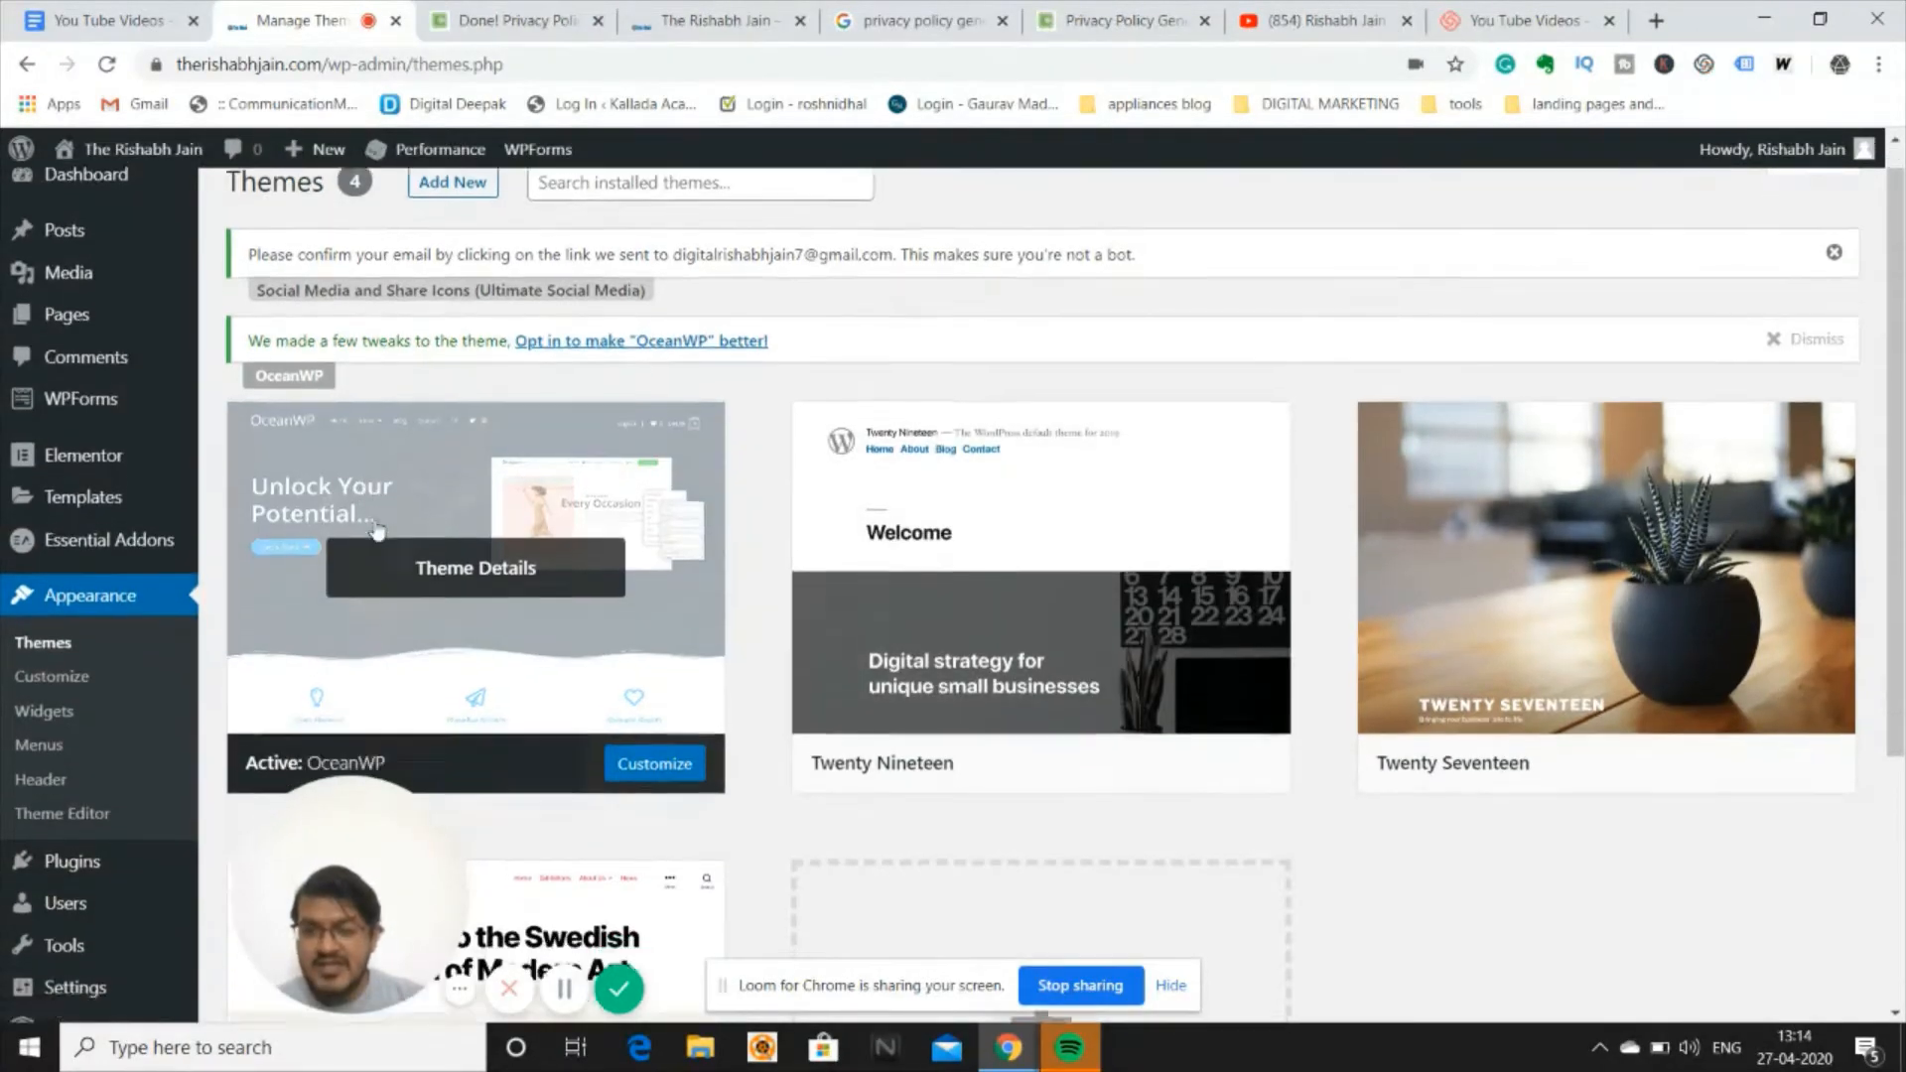
scroll(389, 373, "down", 2)
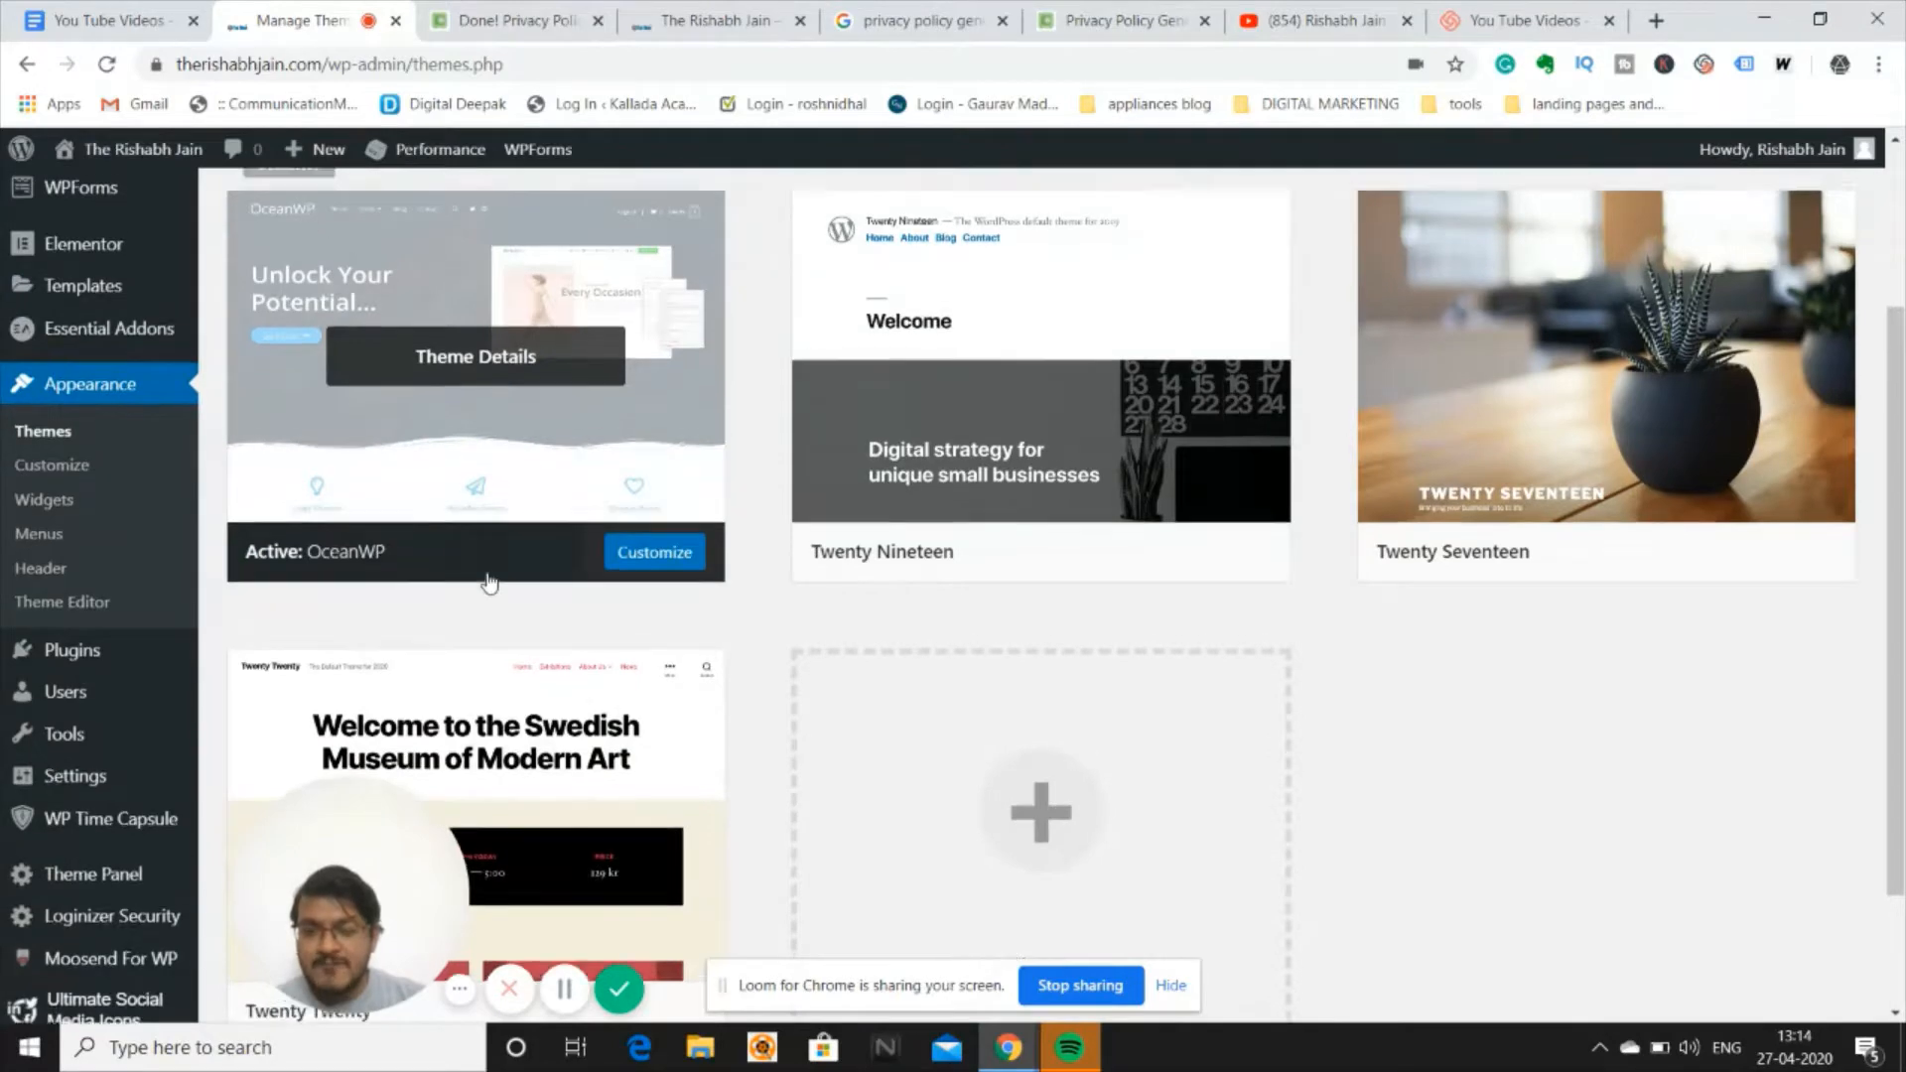
scroll(397, 556, "up", 2)
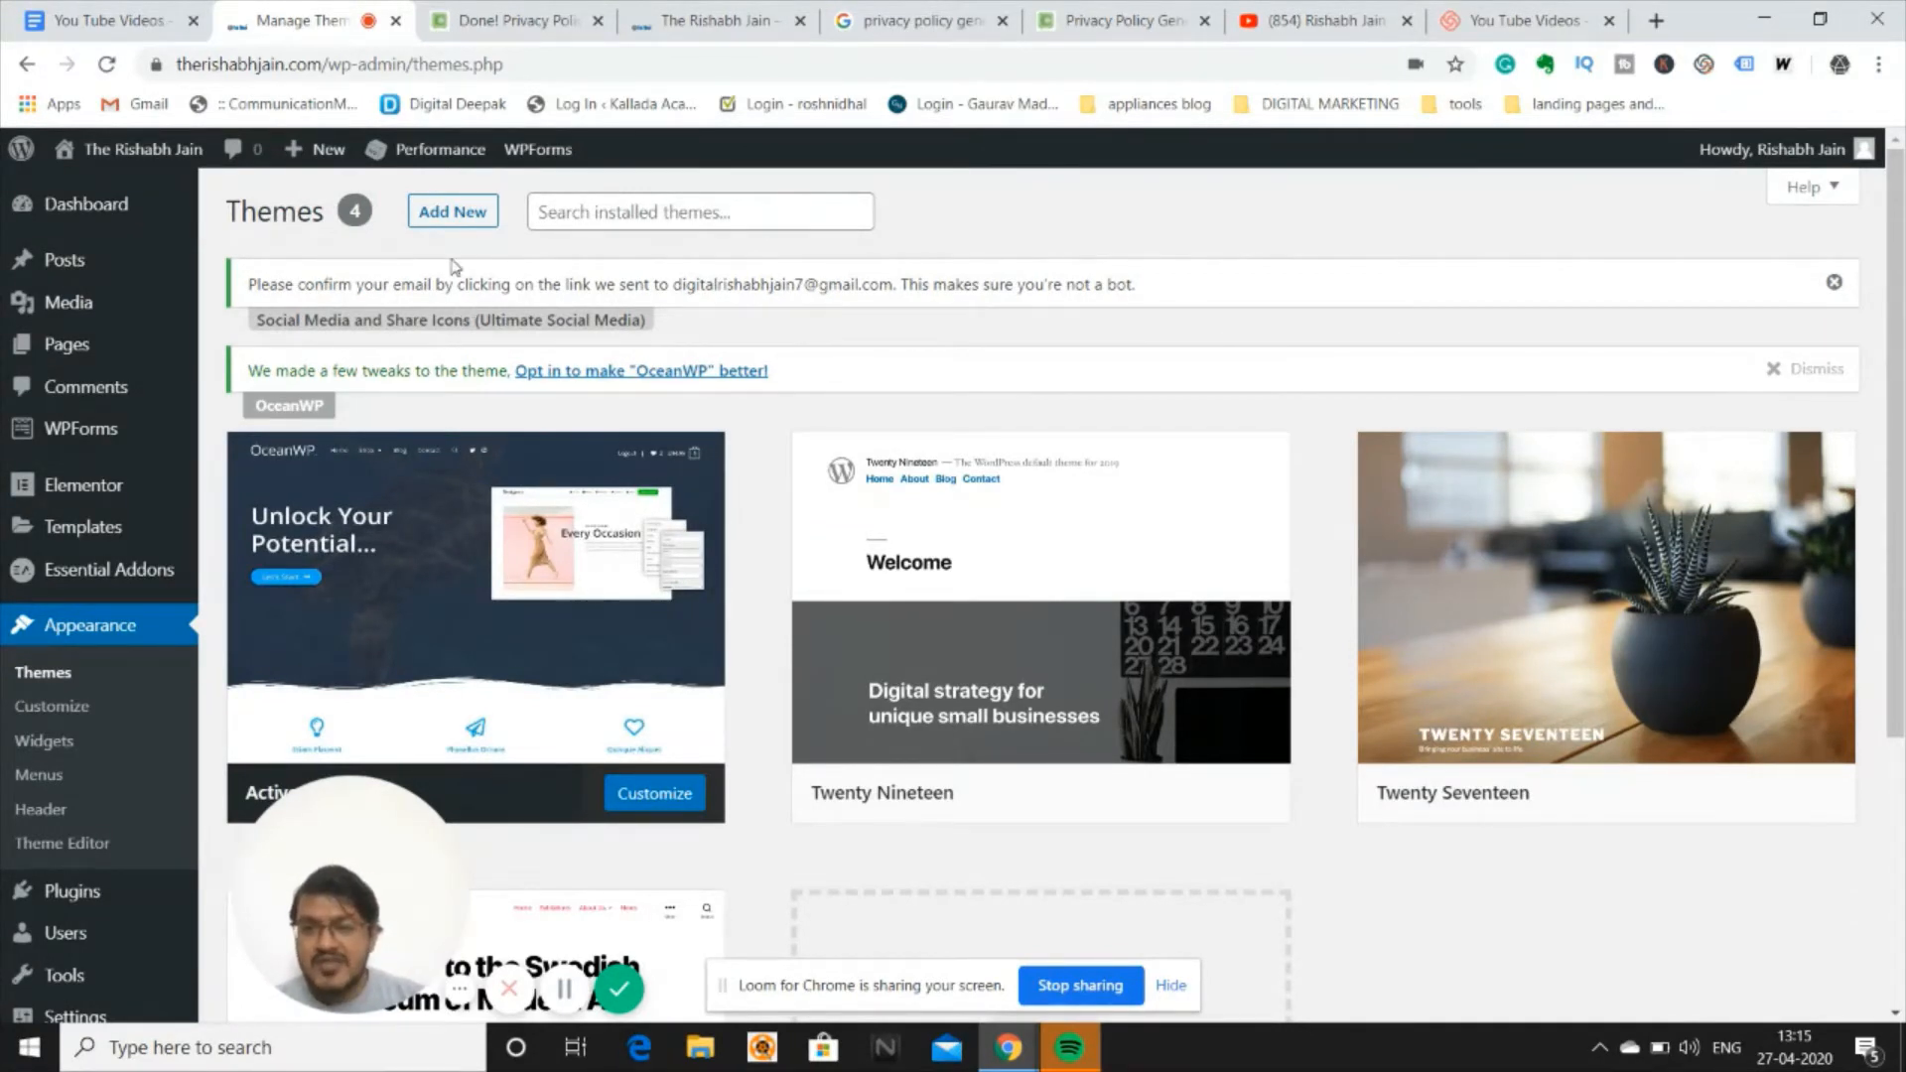
Start adding a new theme, search the theme directory for "astra", and look over the matching themes.
left_click(452, 222)
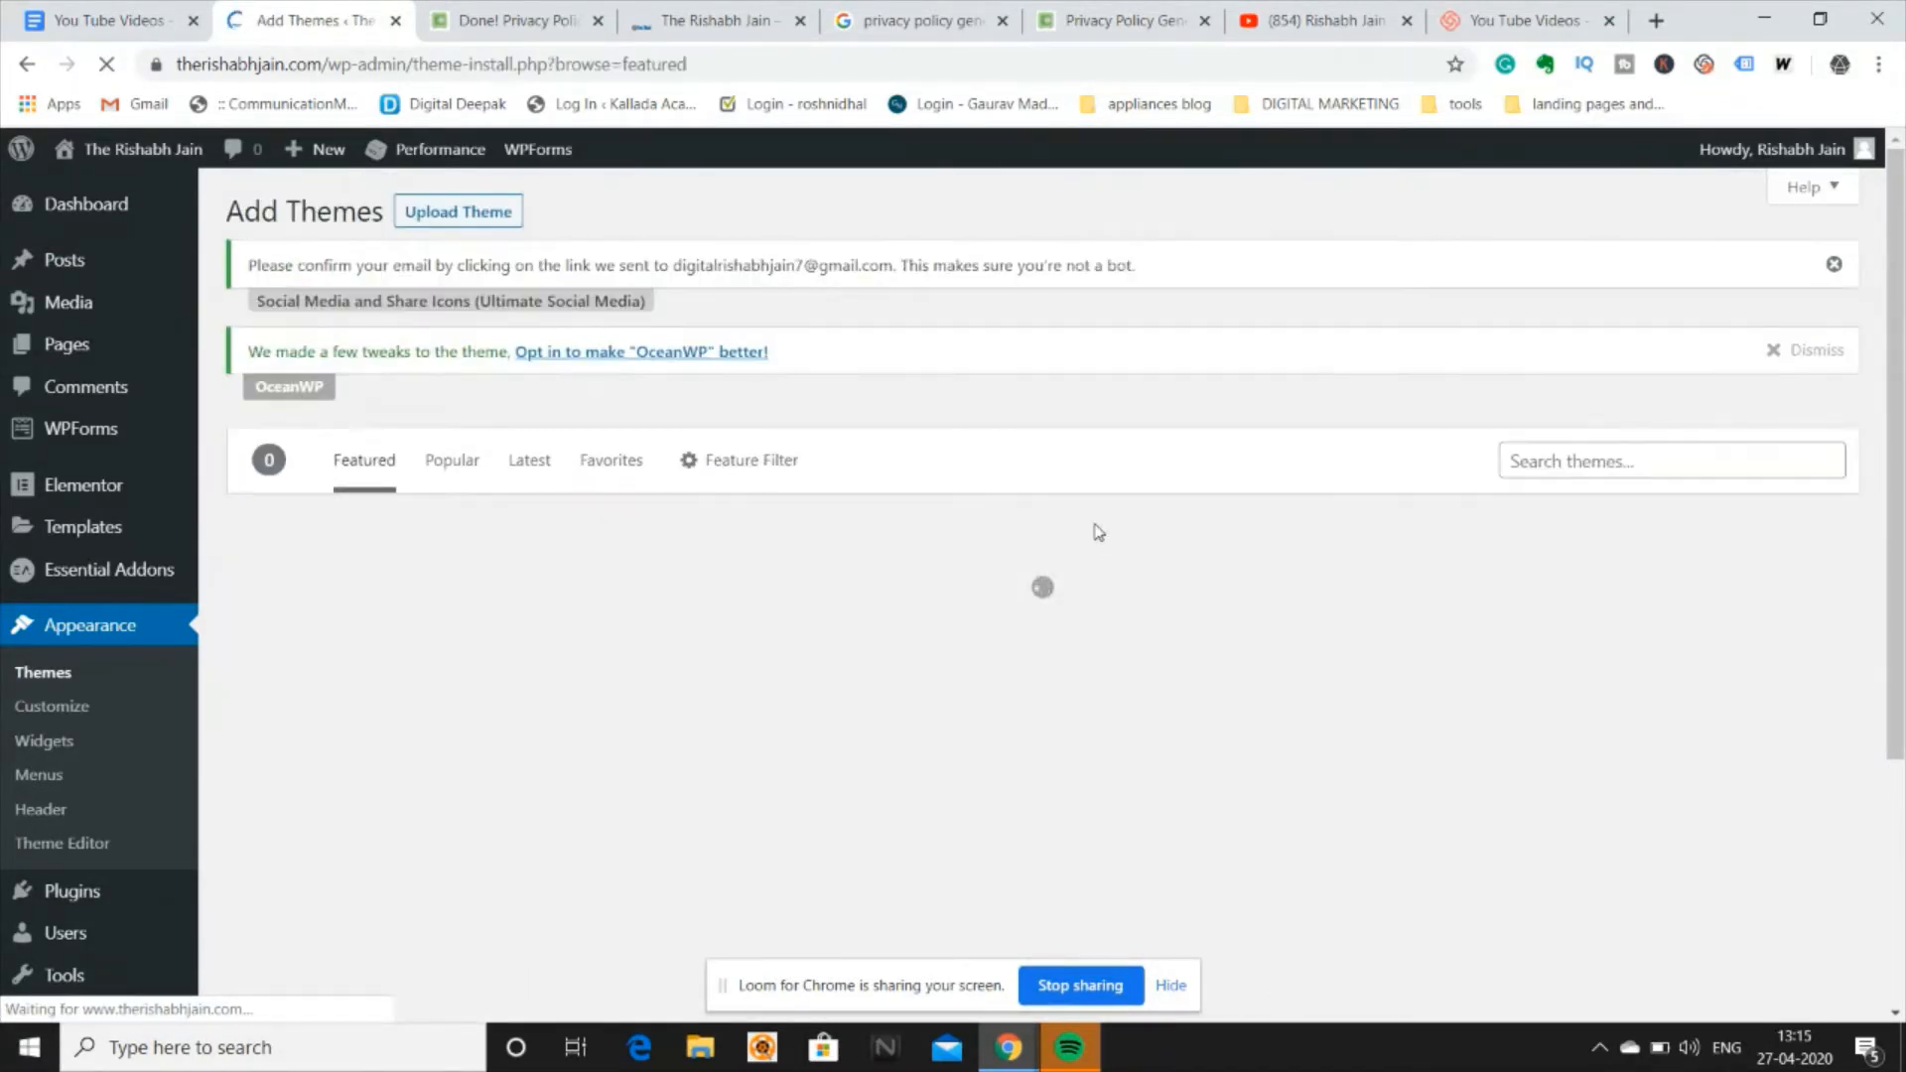
left_click(1572, 461)
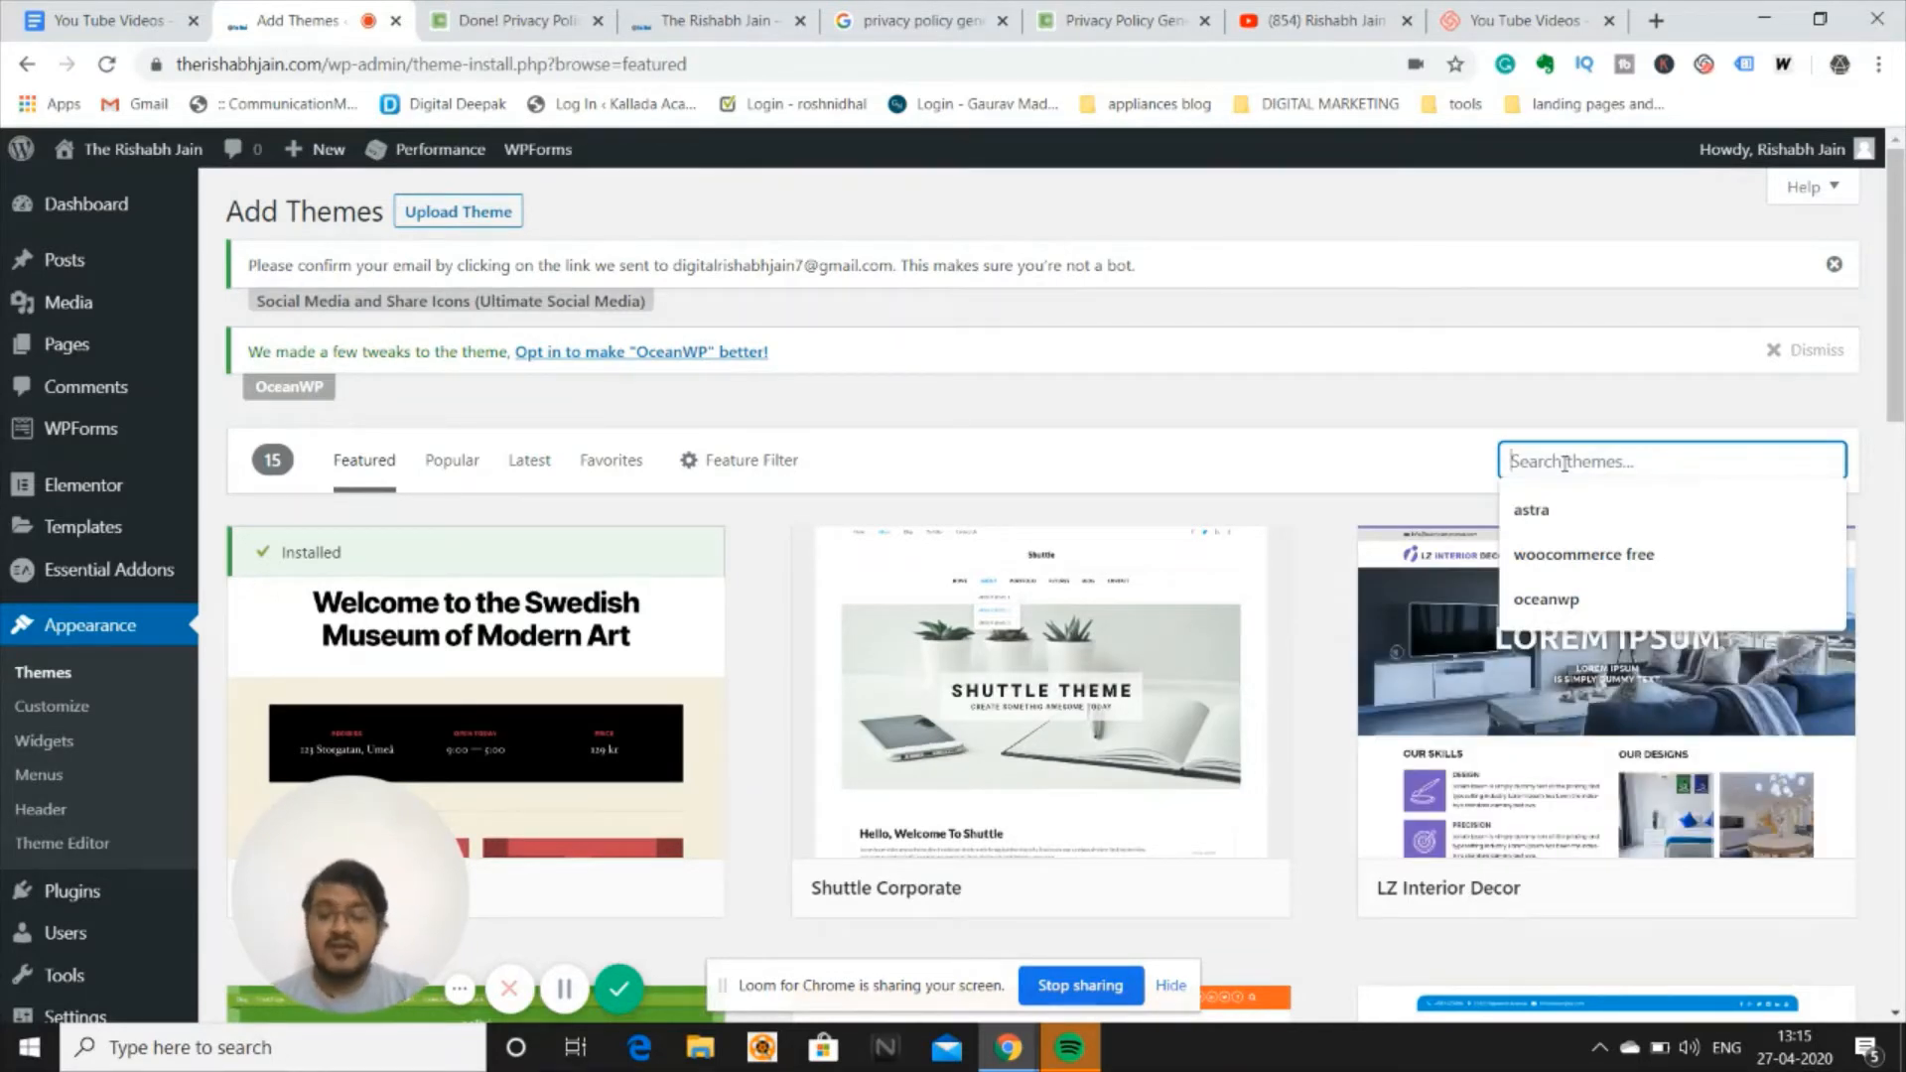
type("astra")
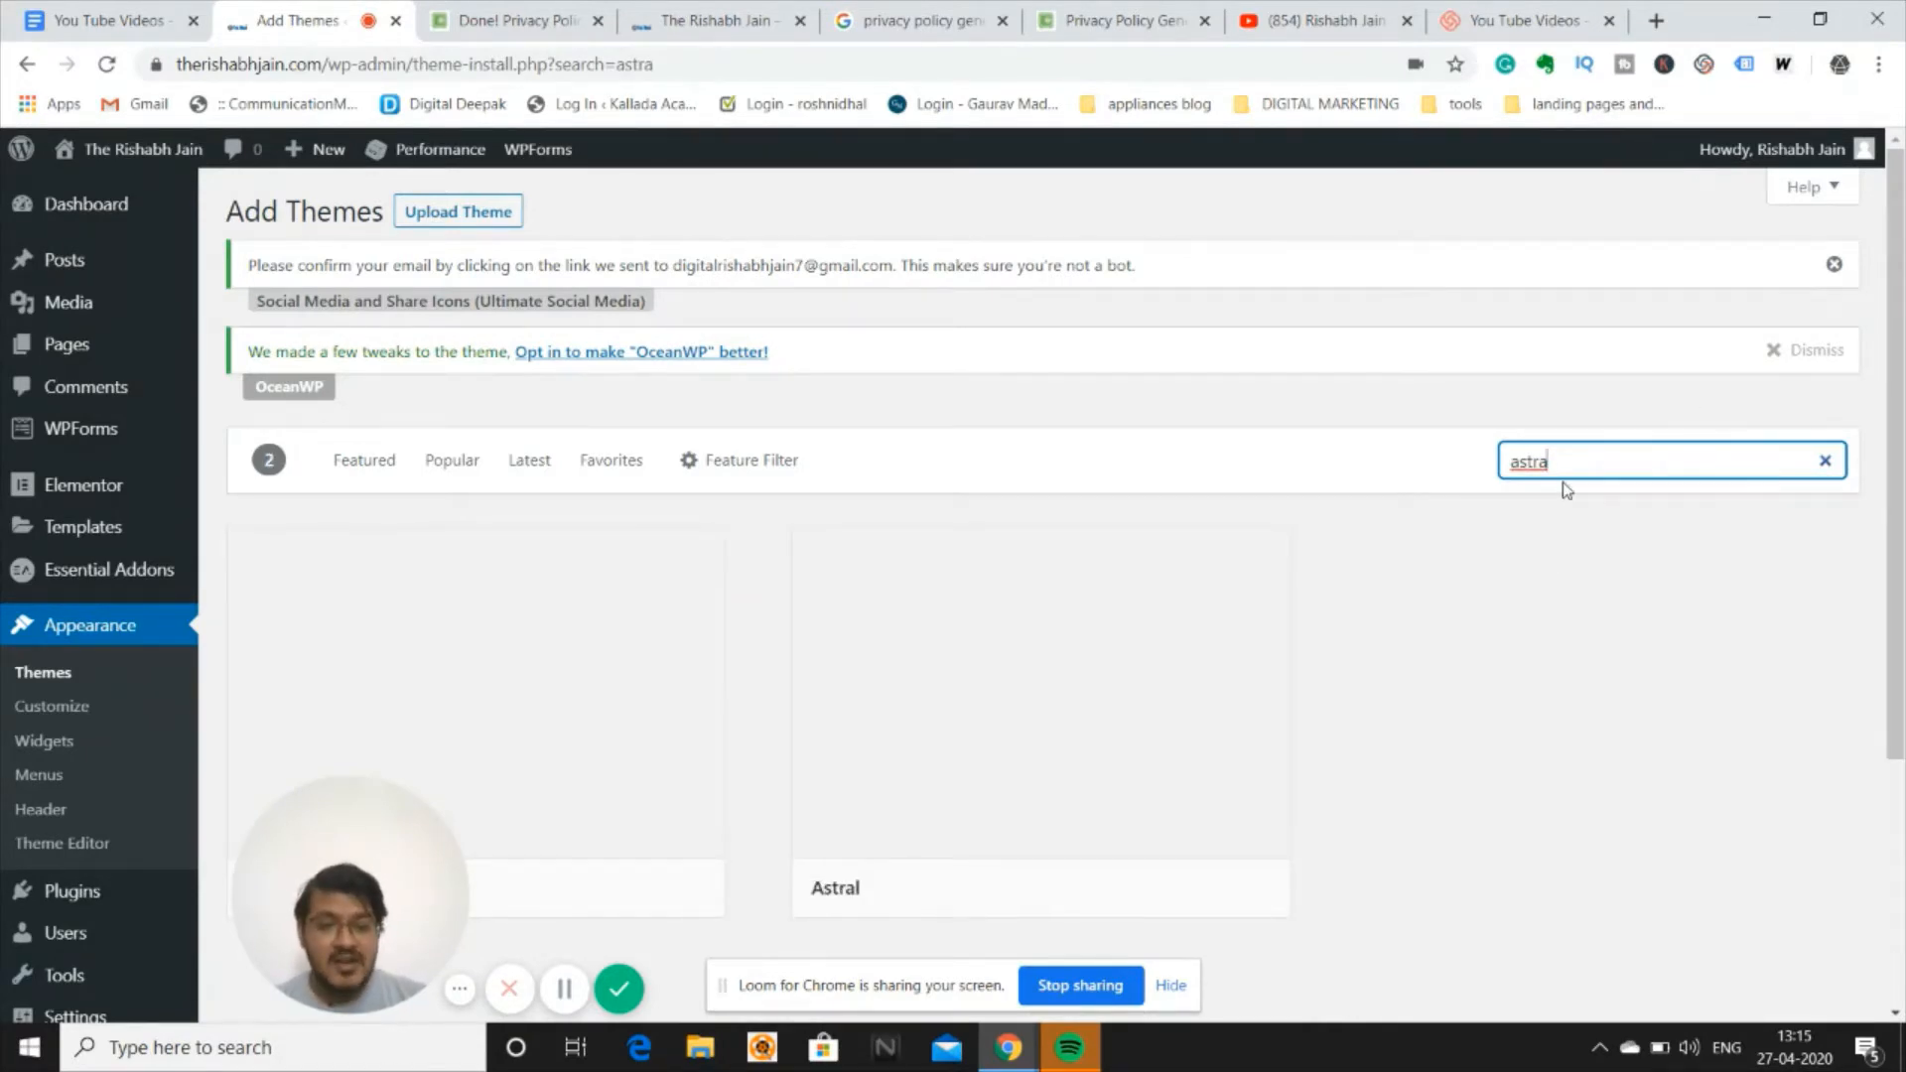
scroll(880, 748, "down", 3)
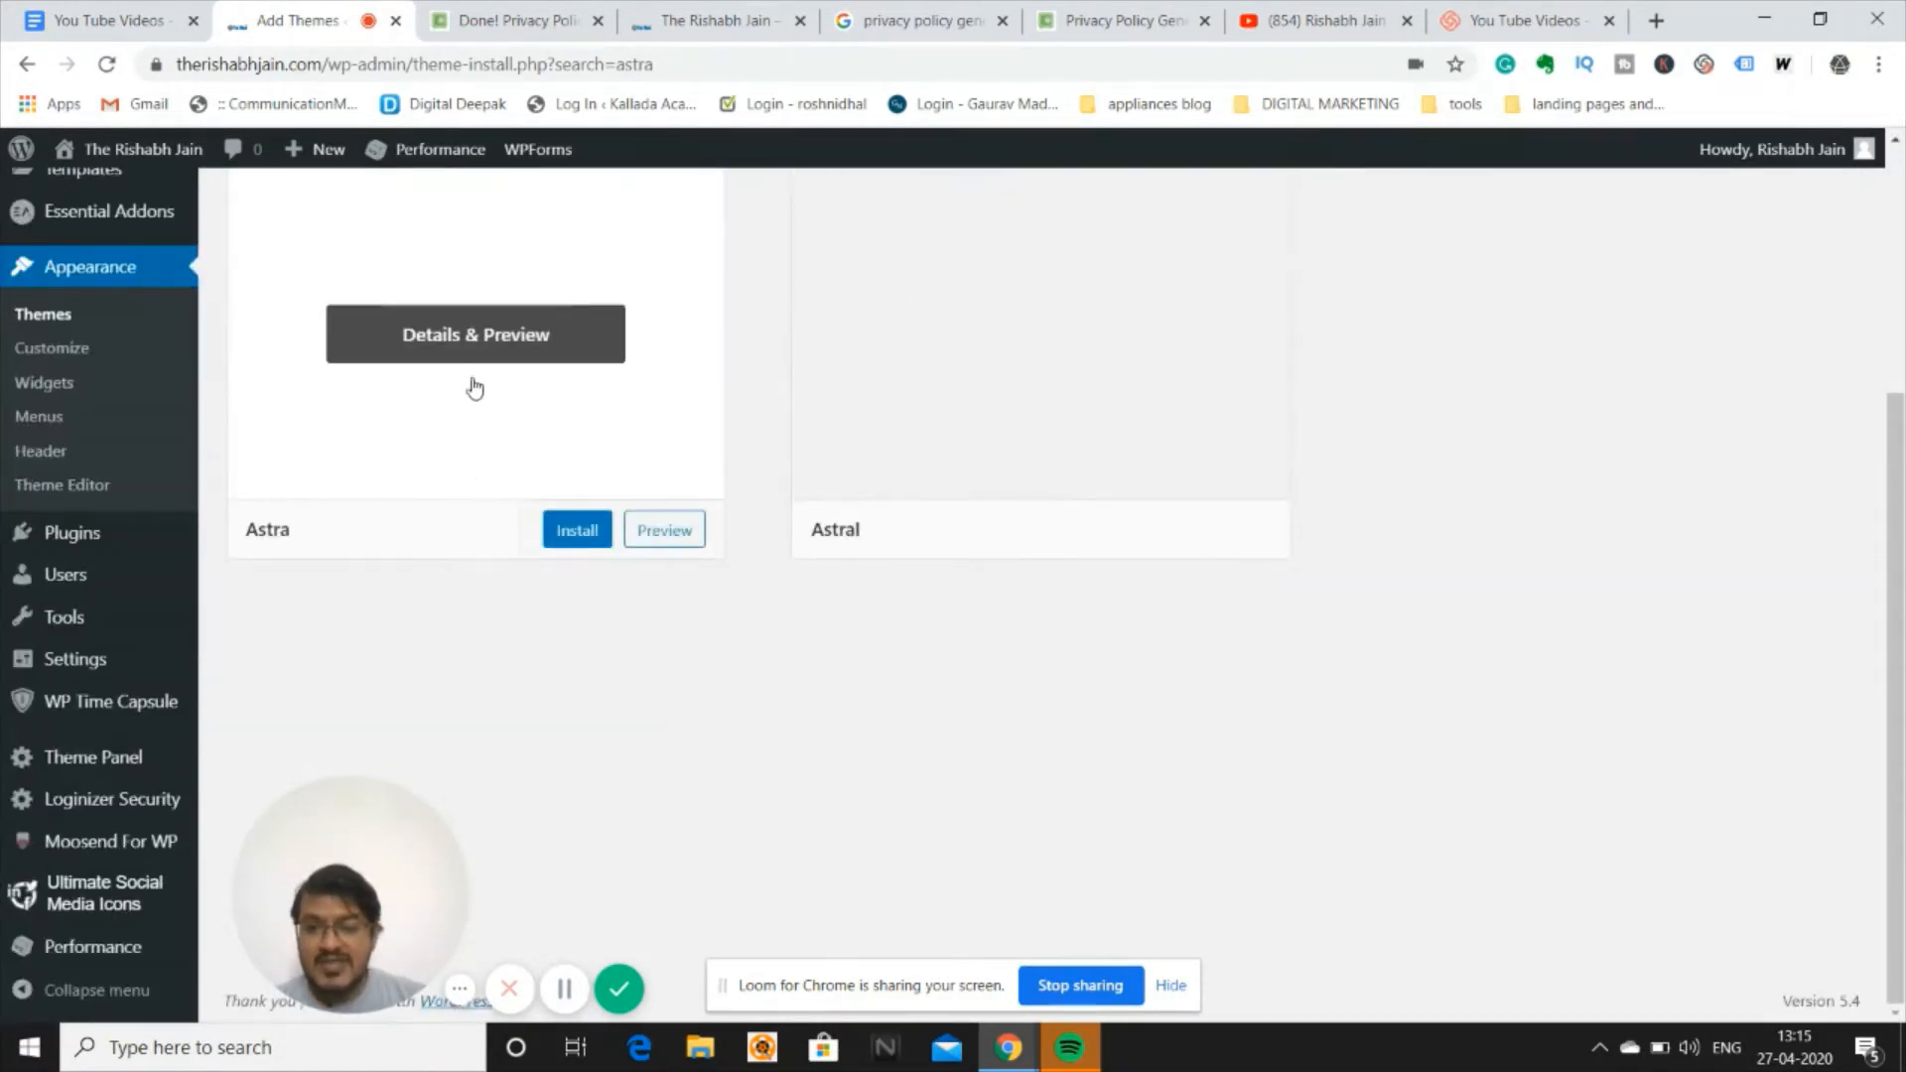
scroll(510, 531, "up", 3)
scroll(526, 556, "down", 2)
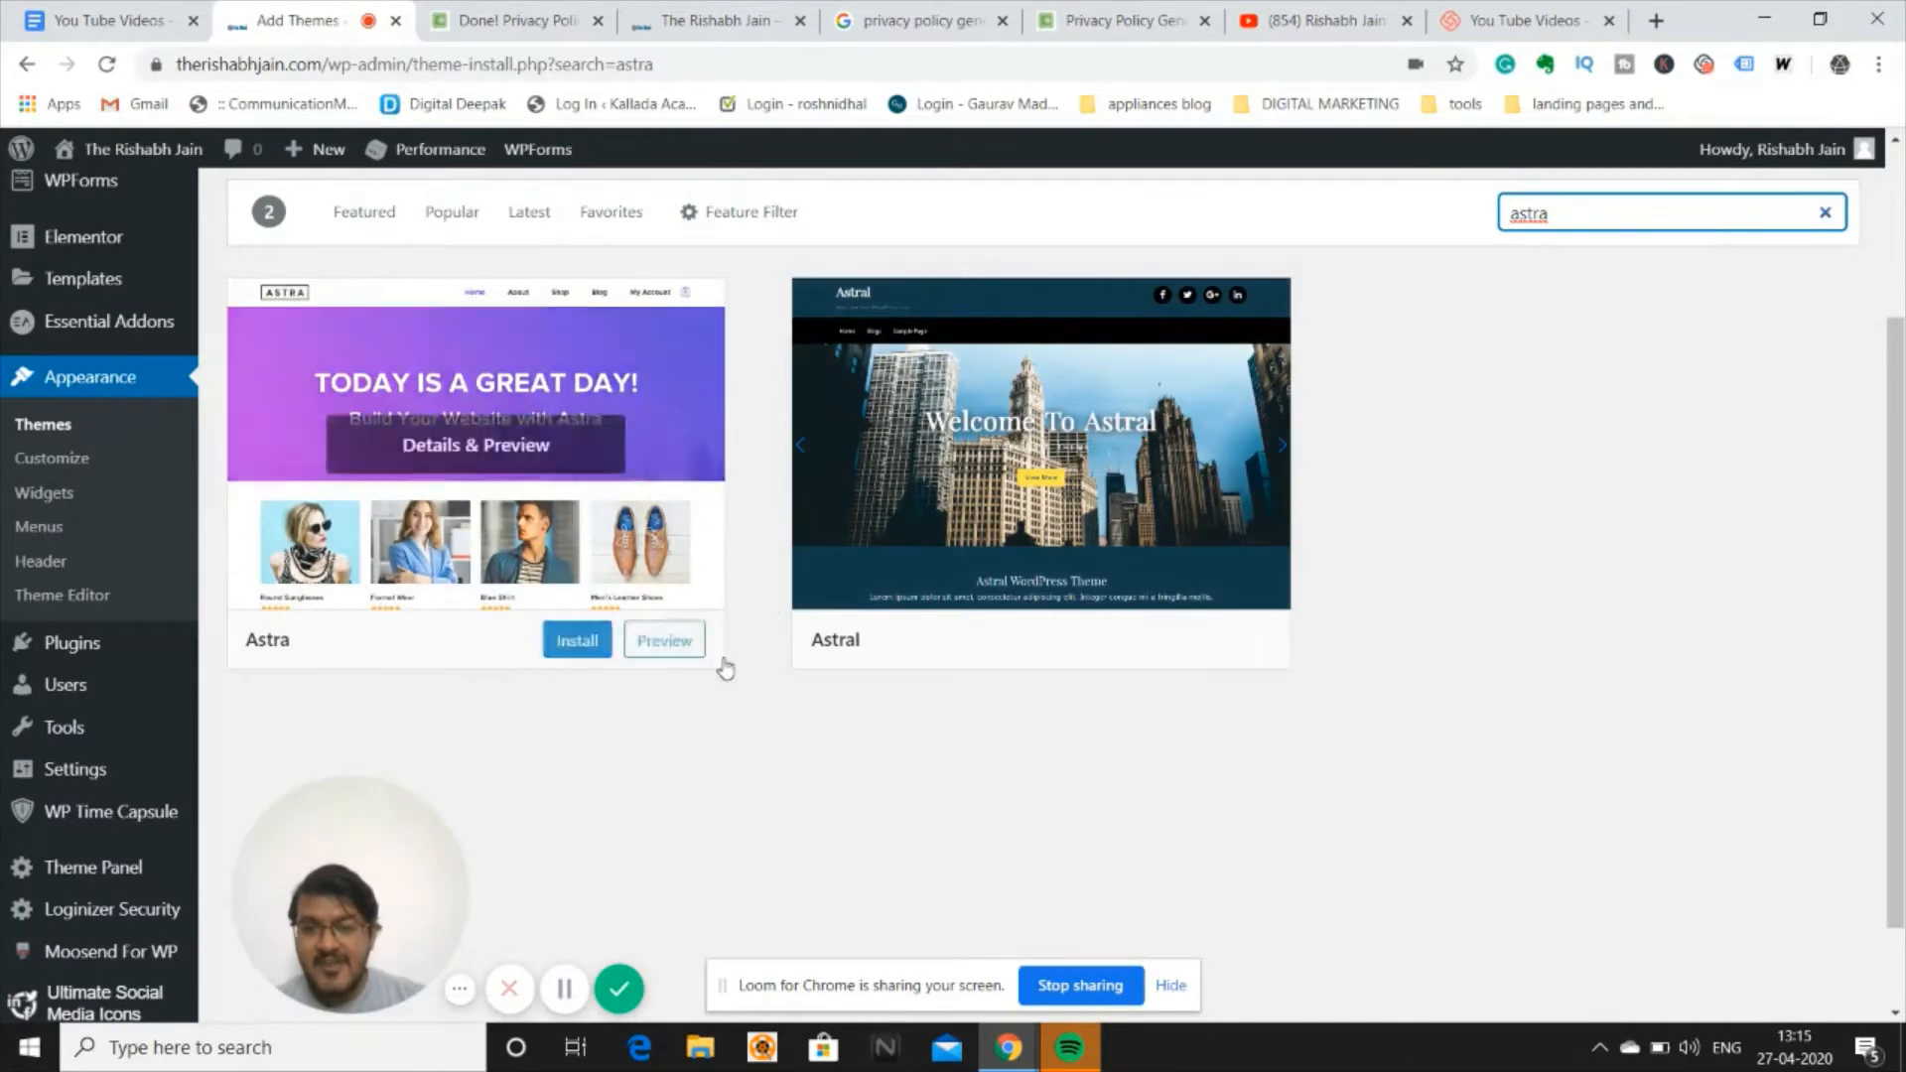
scroll(822, 763, "up", 2)
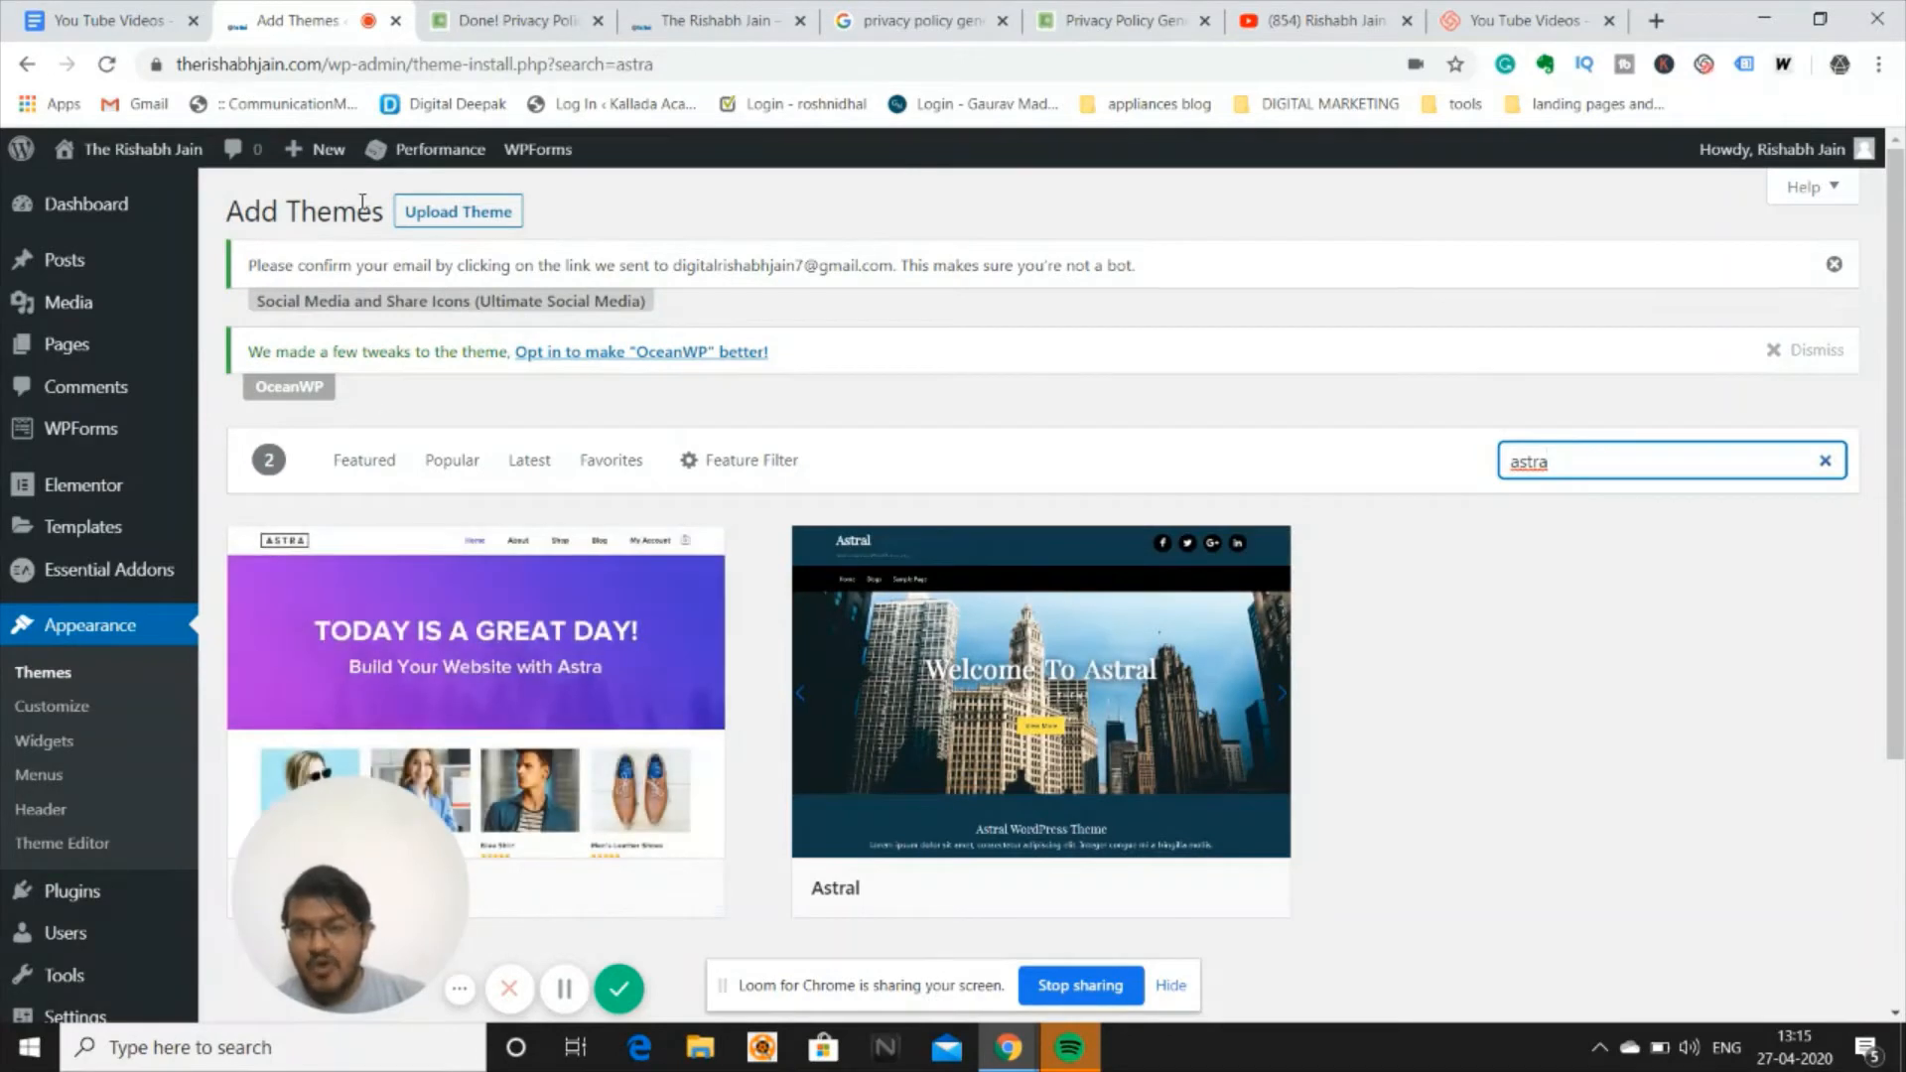
Open the upload form for installing a .zip theme, bring up its file chooser, and close it without choosing a file.
left_click(463, 220)
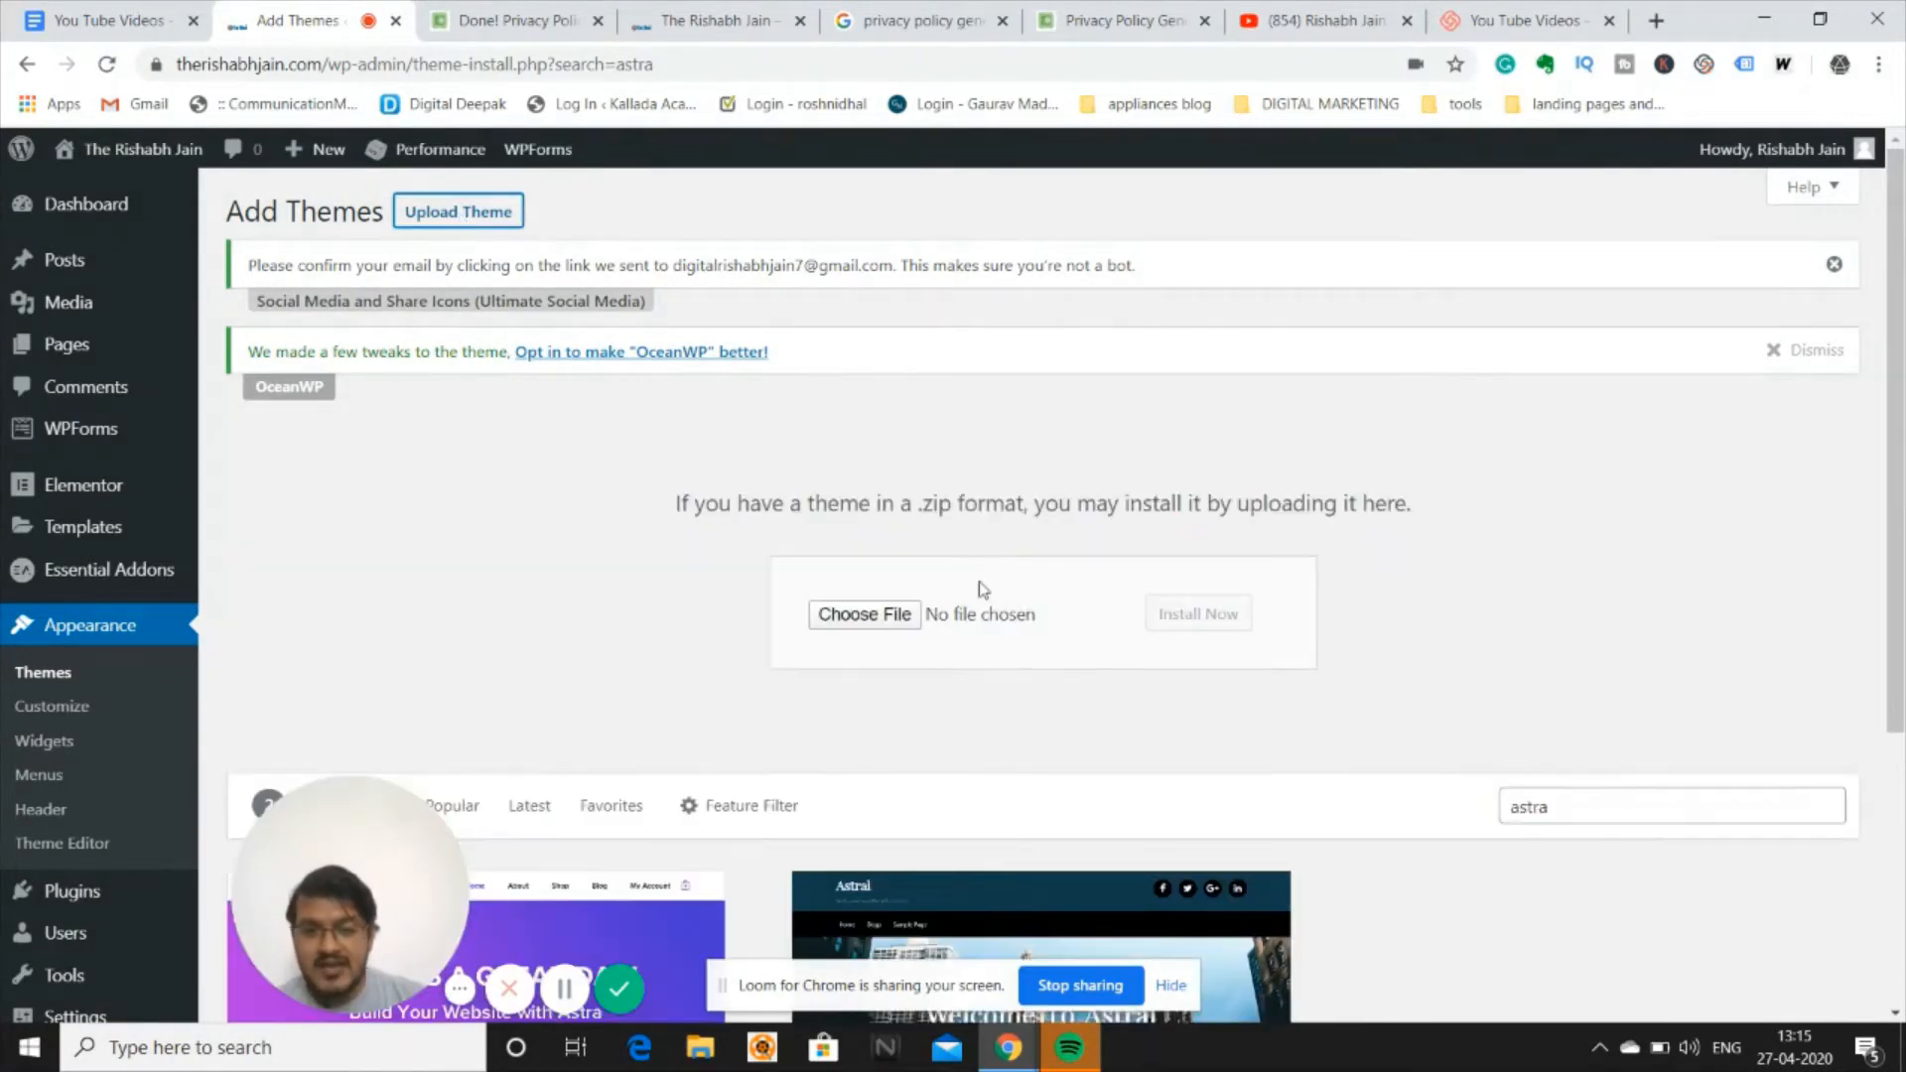
left_click(871, 613)
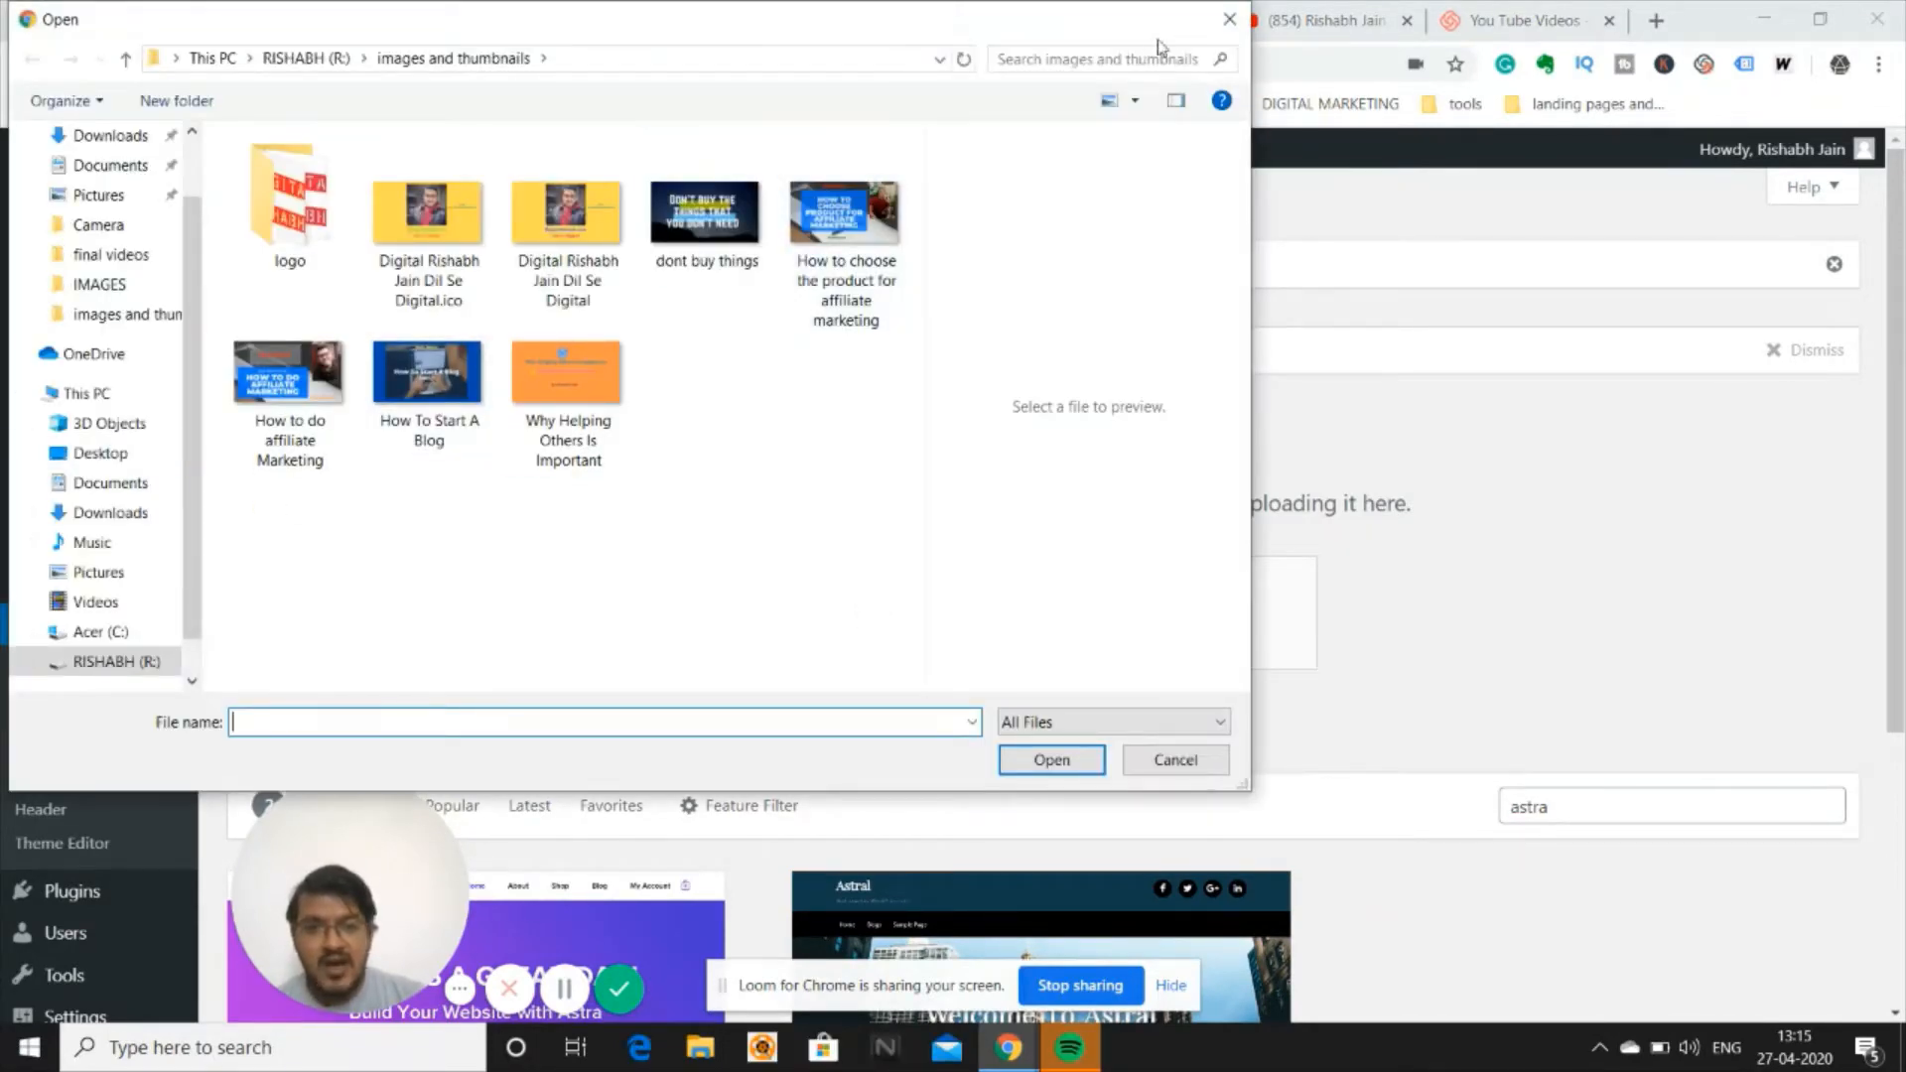
left_click(1228, 19)
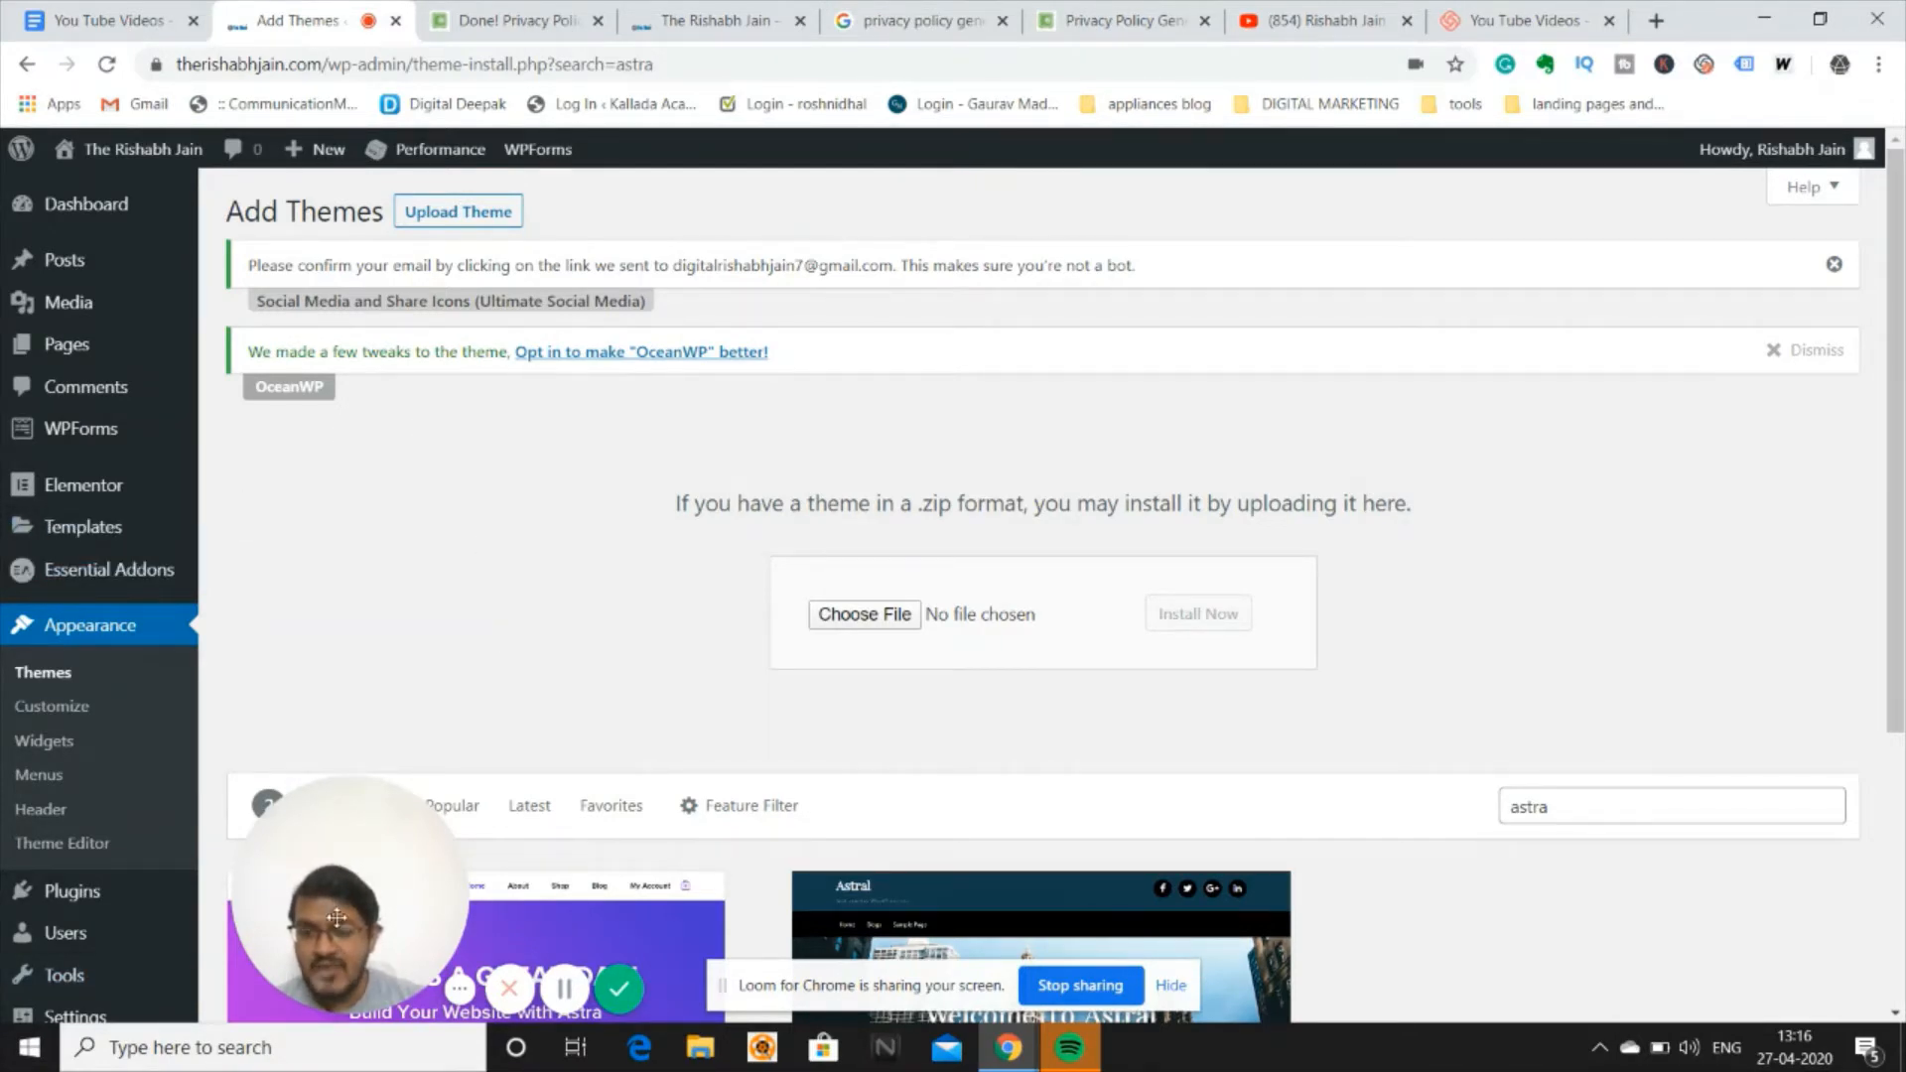
Check the topic outline in the Google Docs document, and return to WordPress to open the Permalink Settings.
left_click(87, 21)
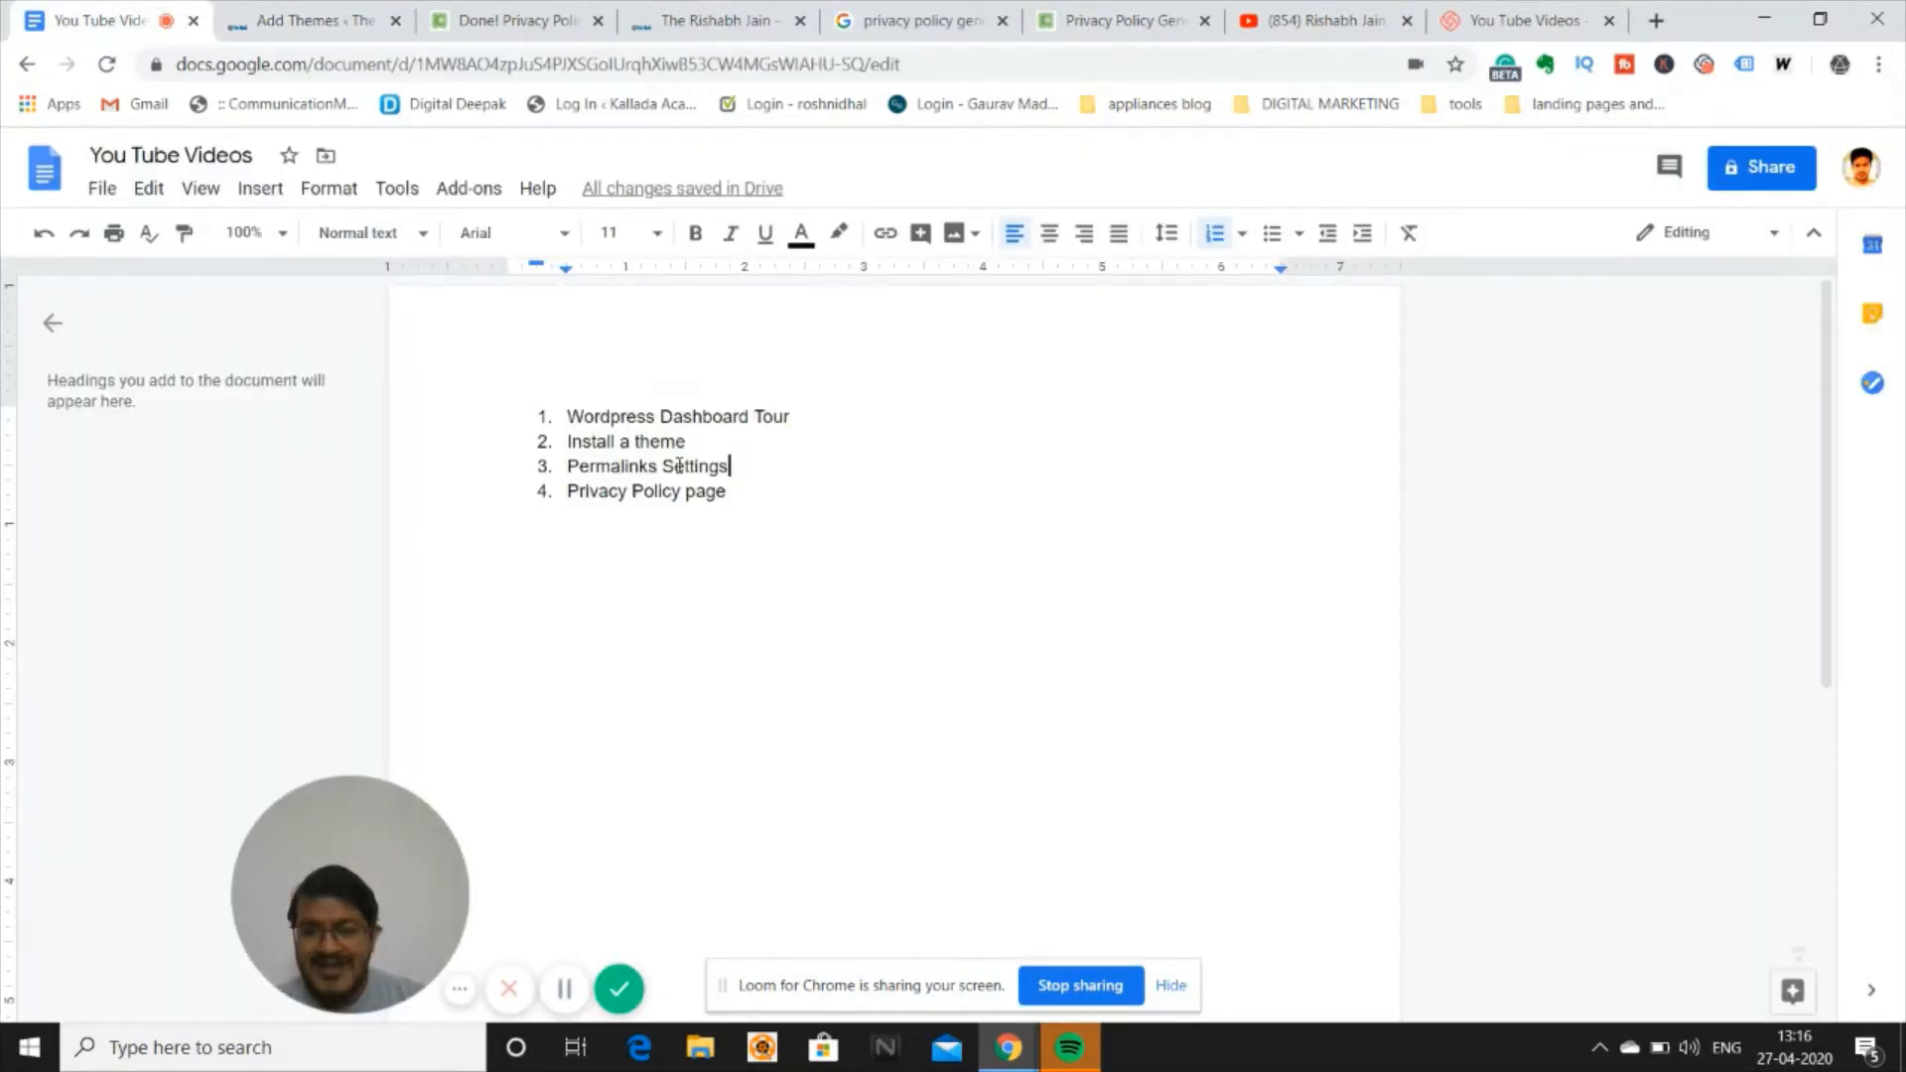
left_click(357, 12)
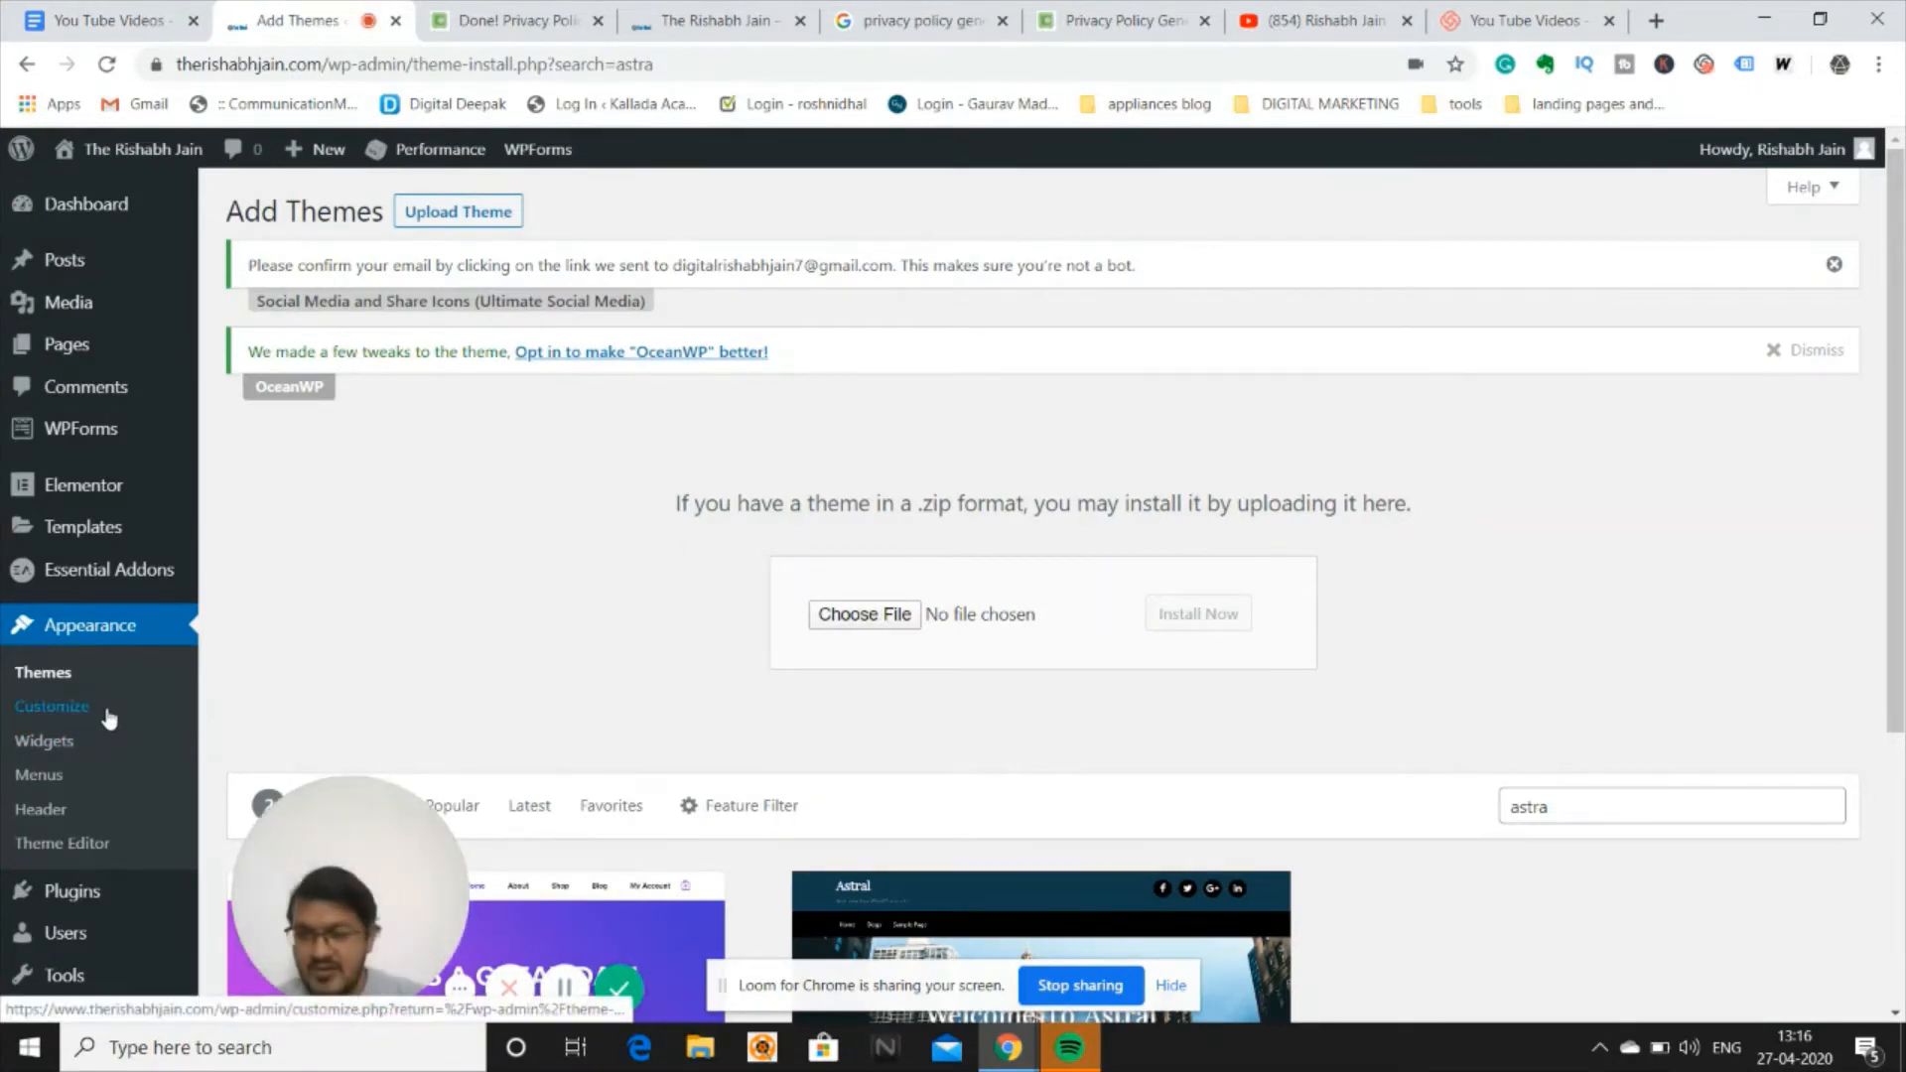
scroll(117, 740, "down", 4)
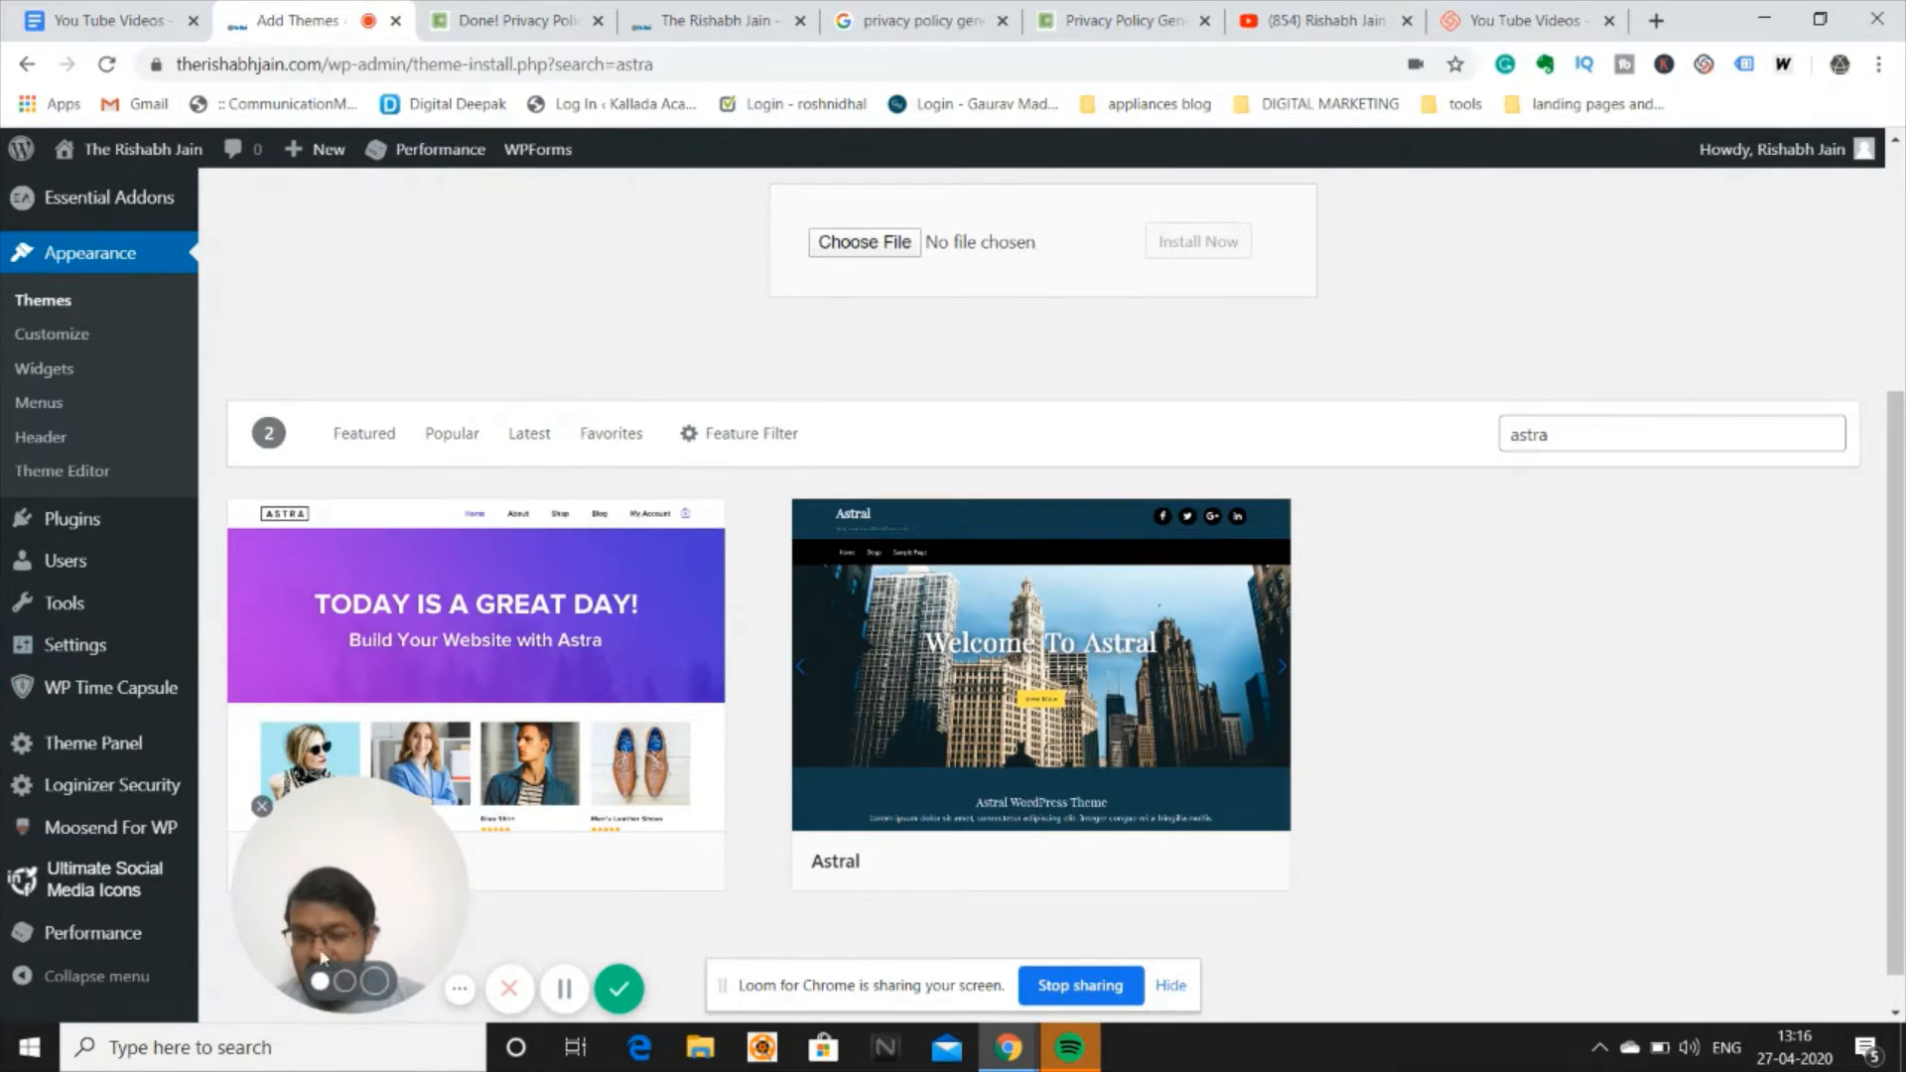
mouse_move(138, 655)
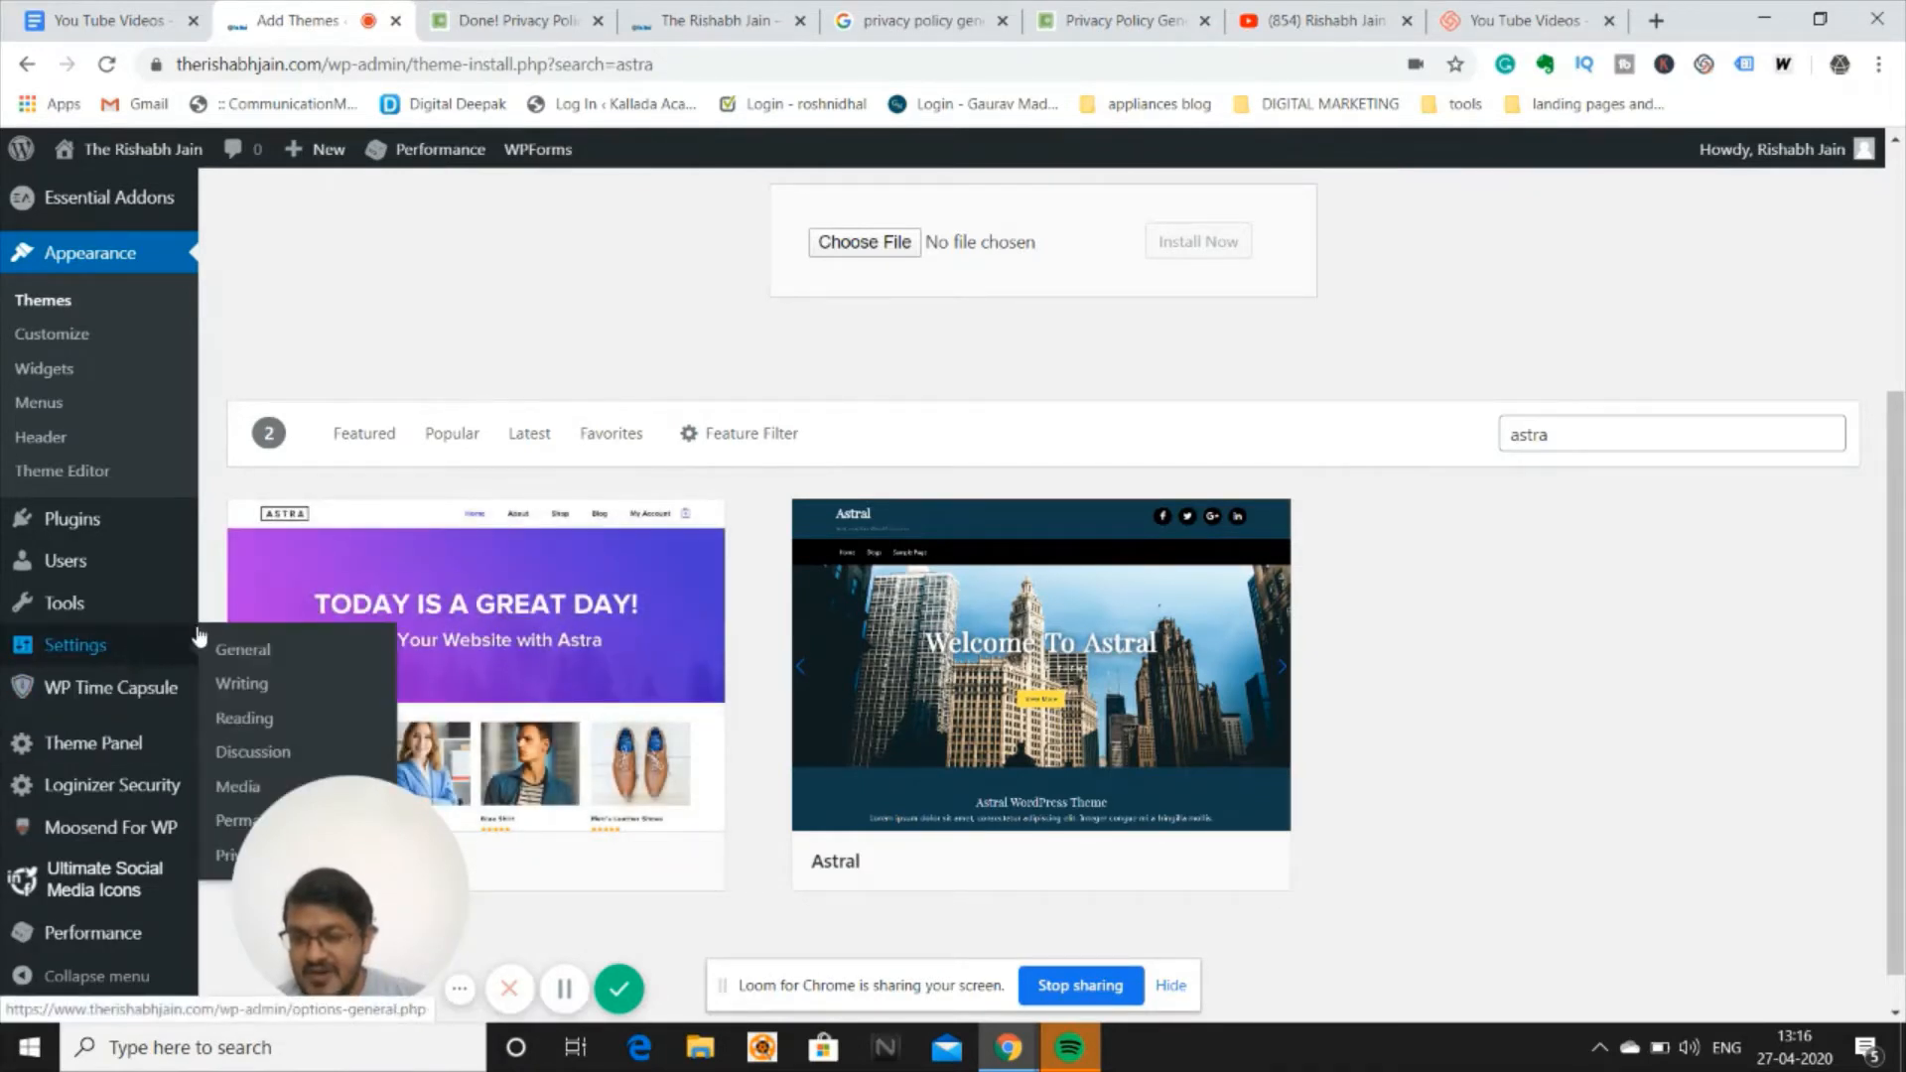
left_click(223, 828)
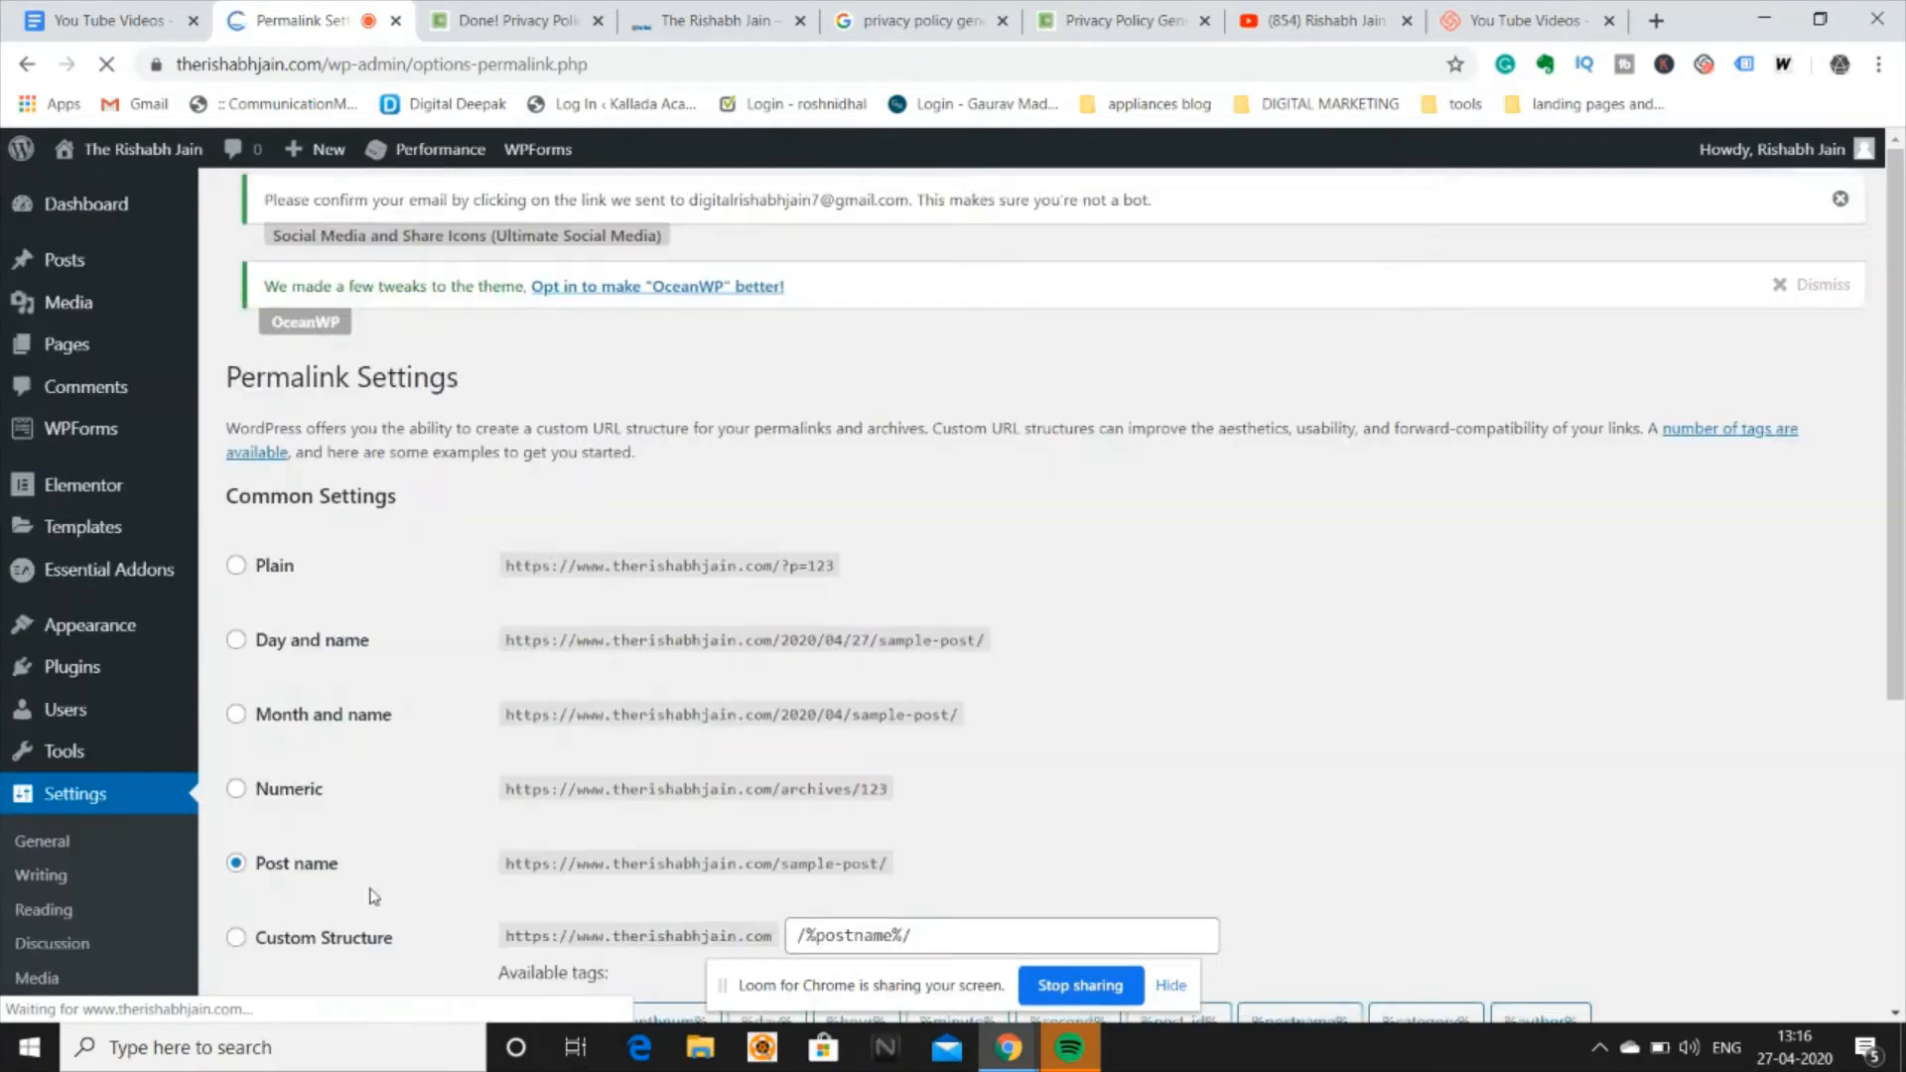
left_click_drag(373, 895, 74, 882)
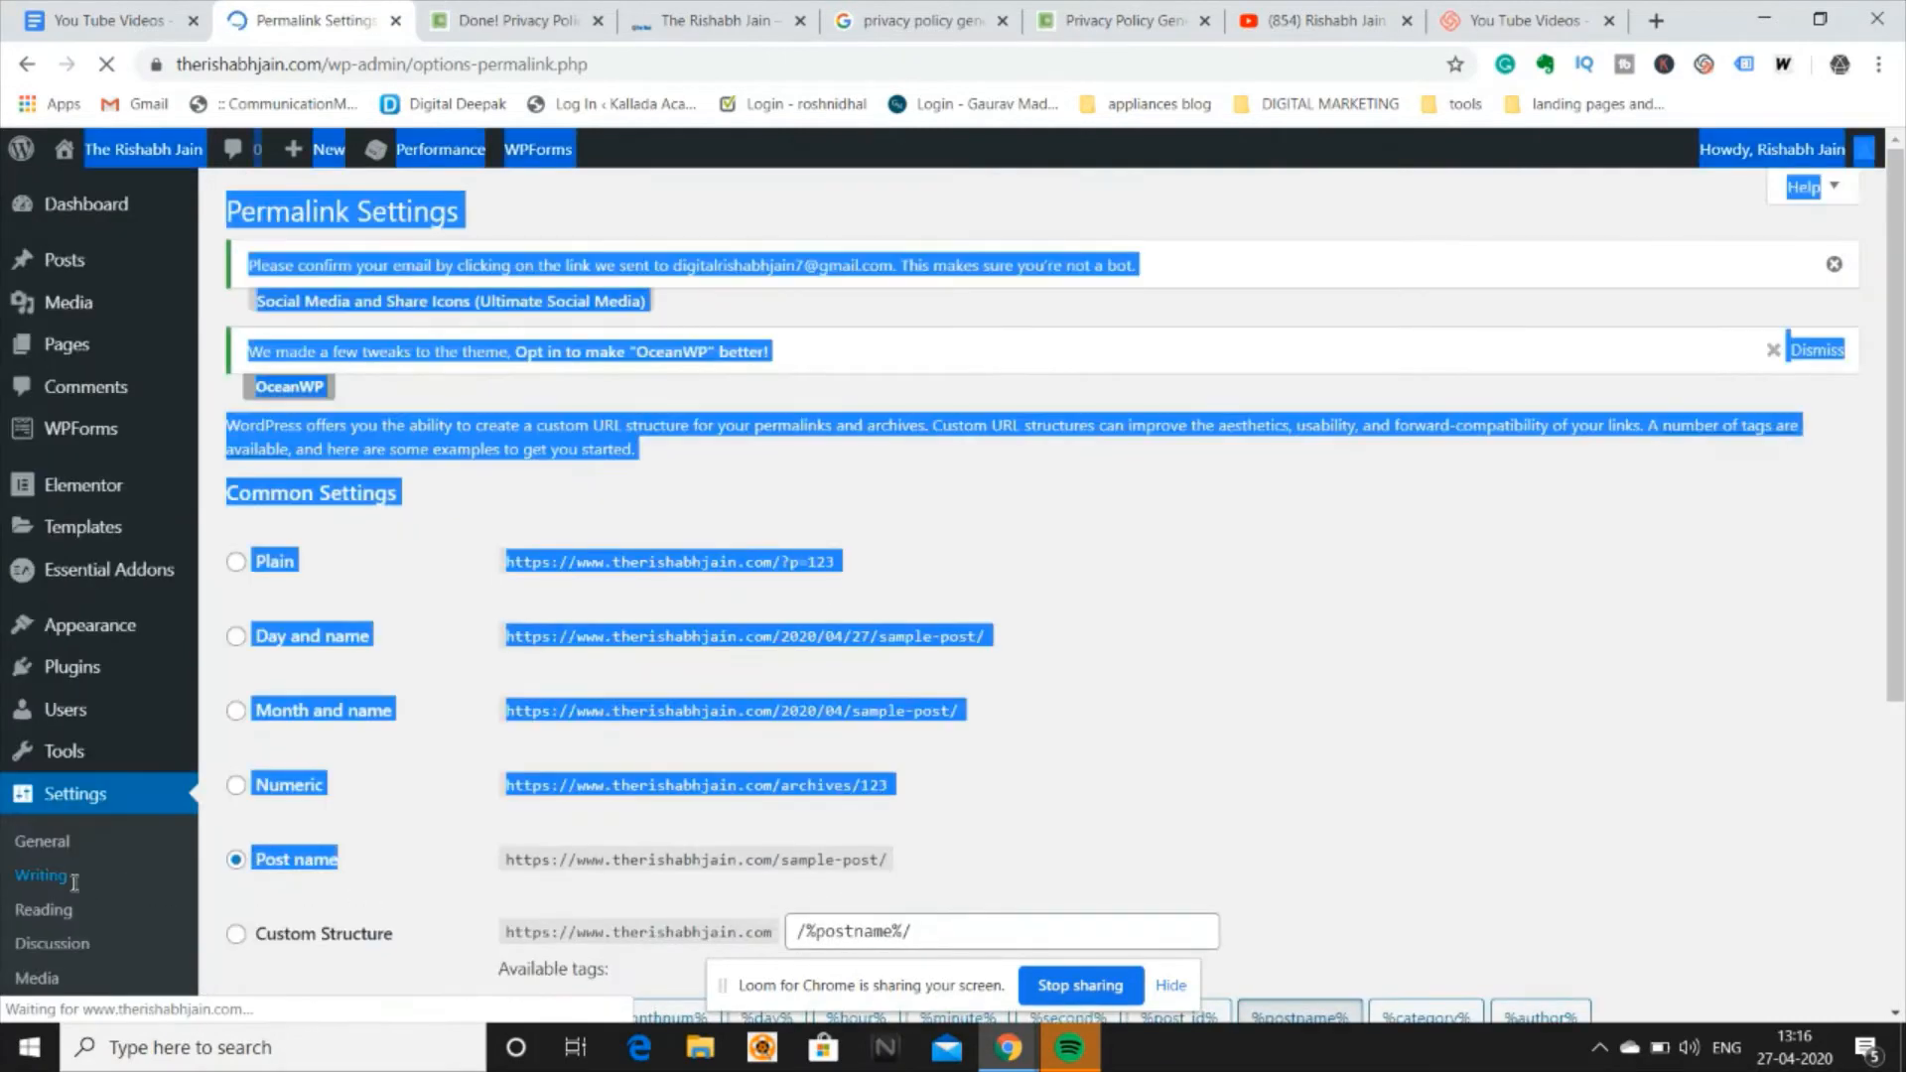
left_click(449, 752)
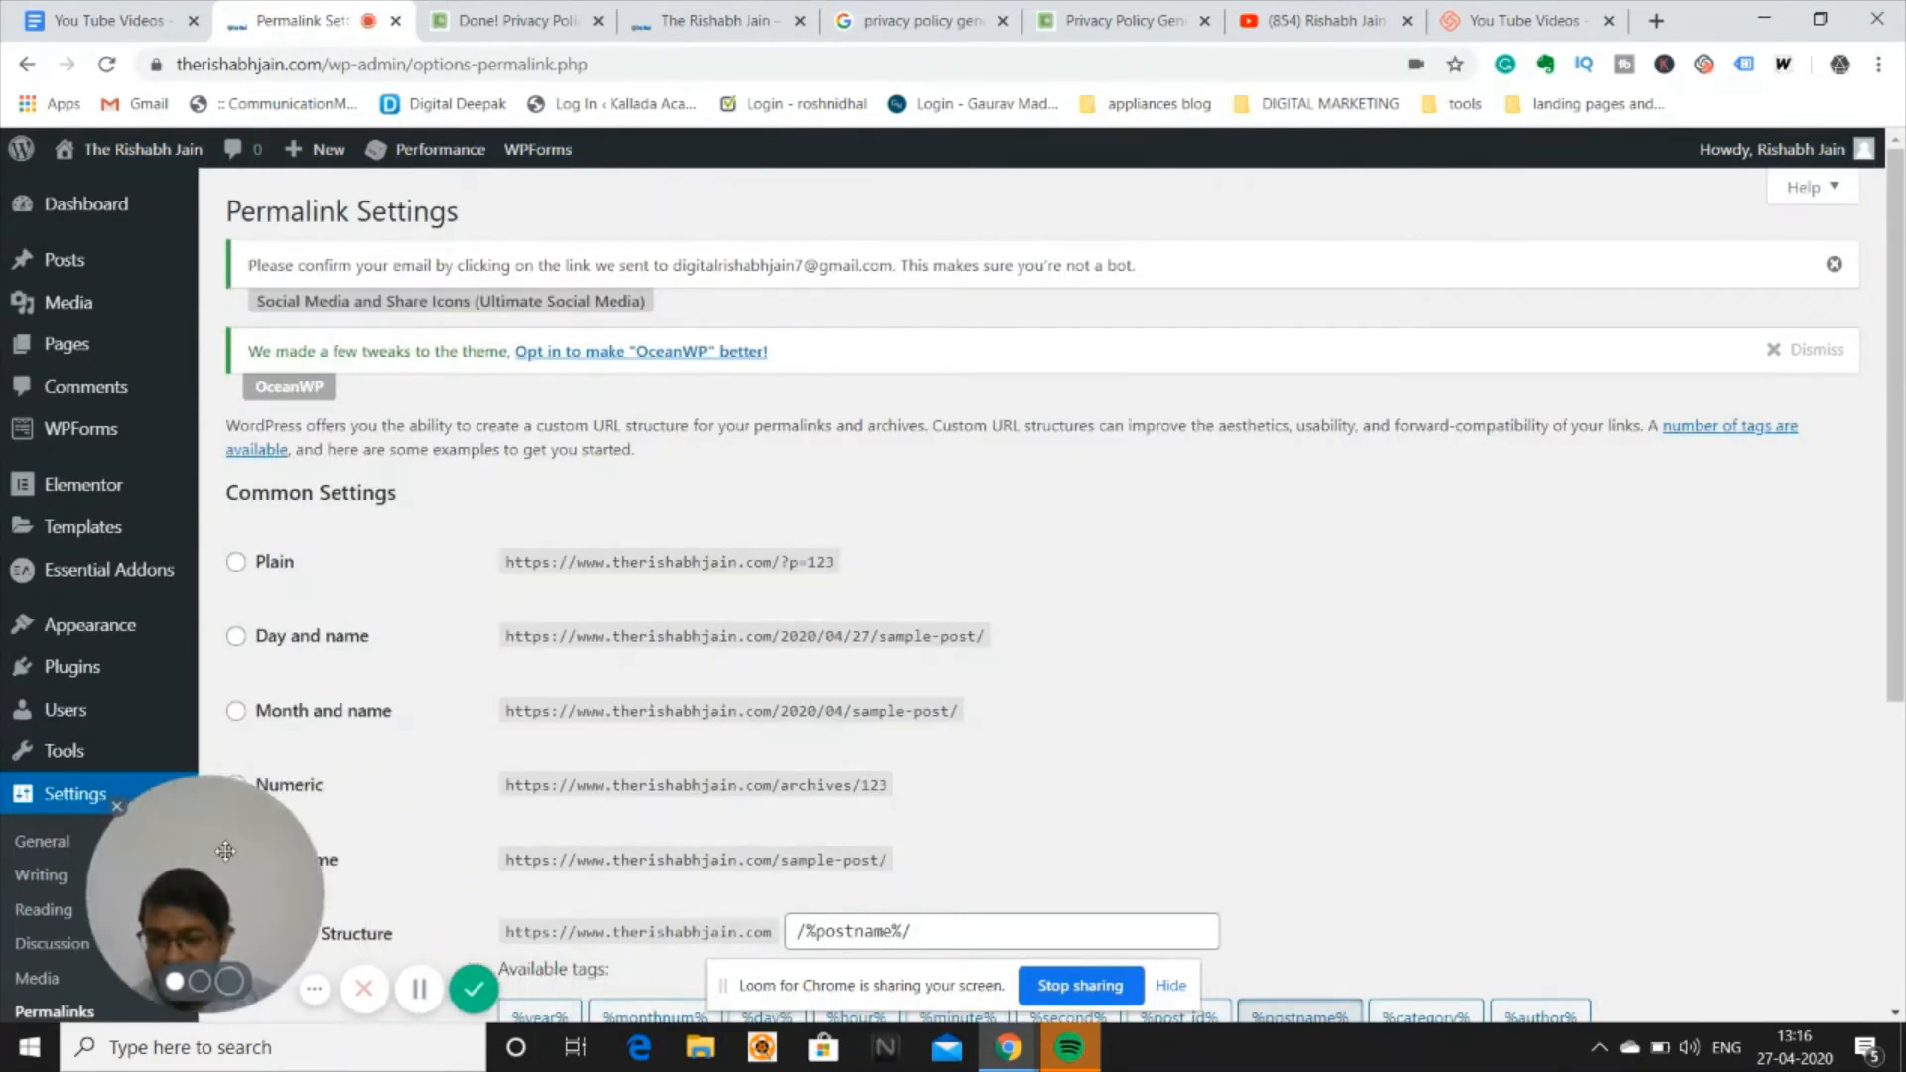
left_click_drag(225, 850, 1639, 857)
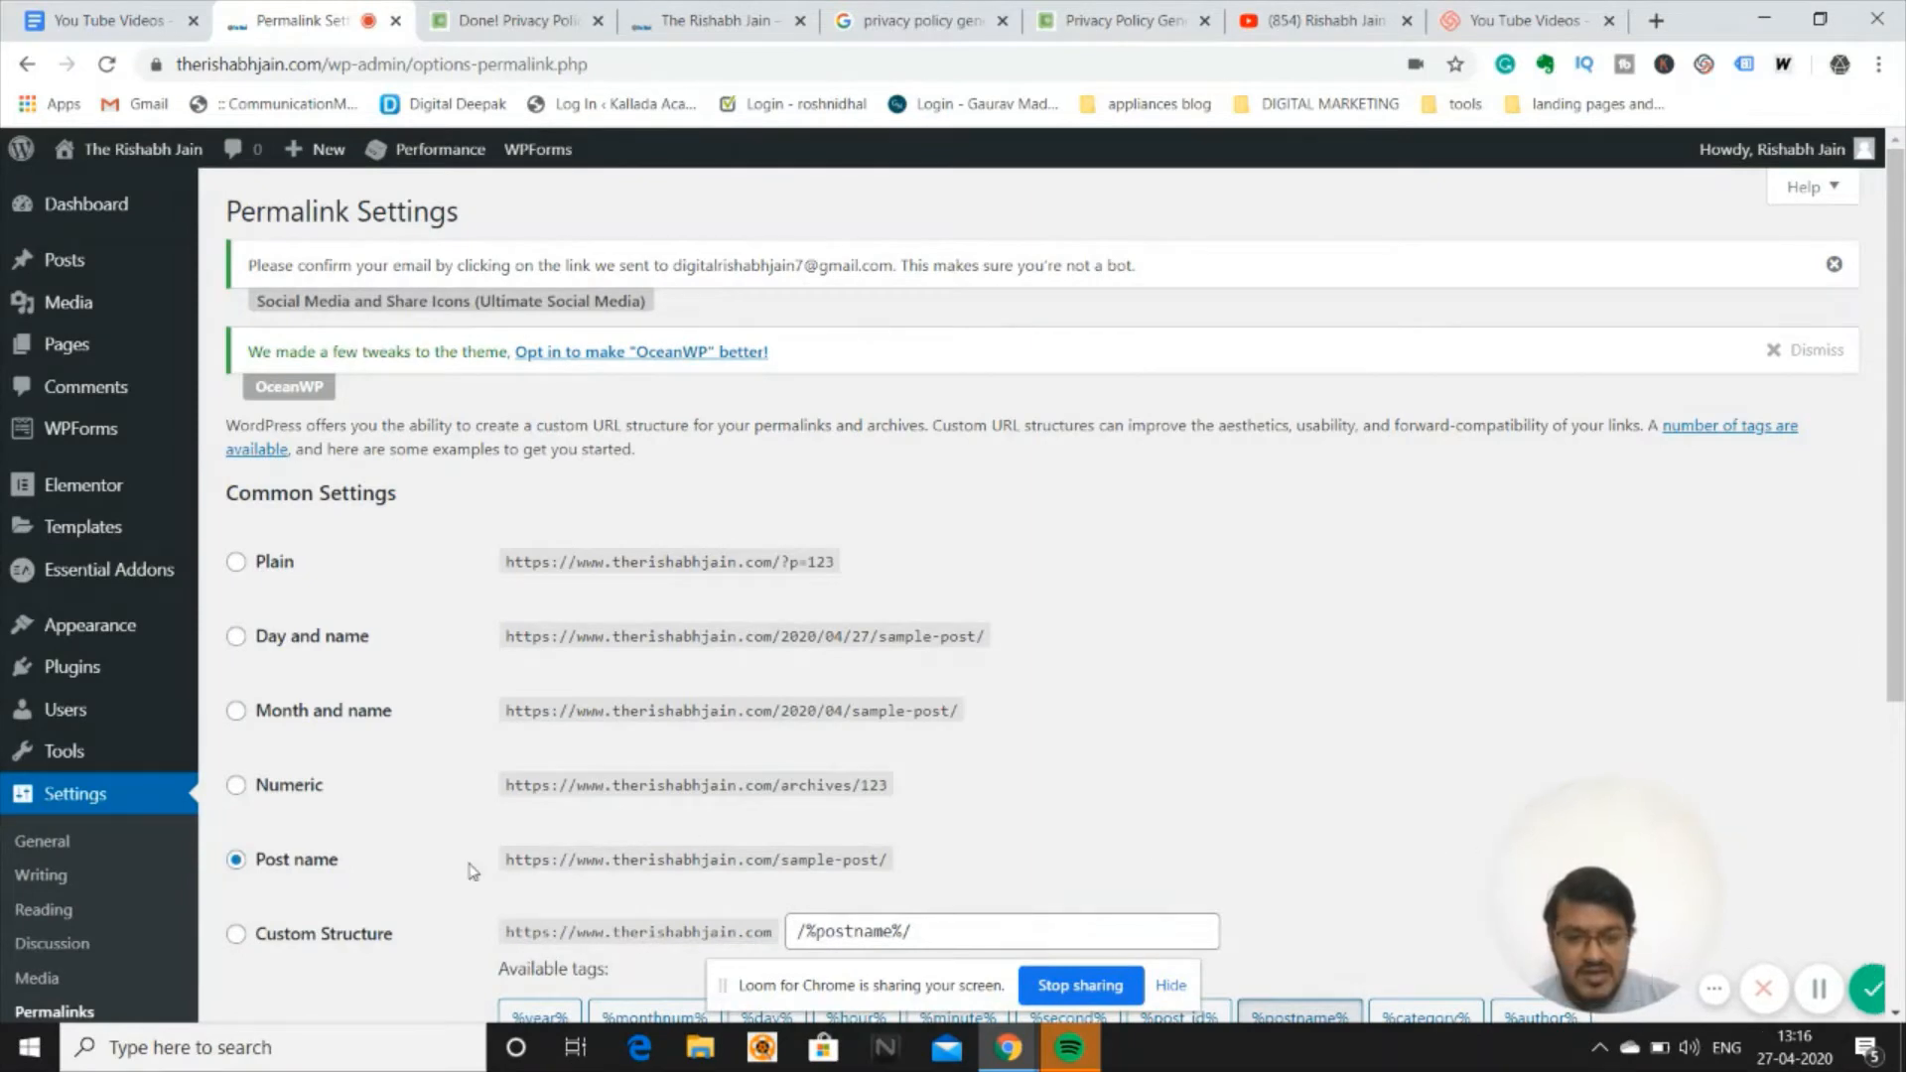
Go through General Settings back to Permalinks and review the URL structure options, including Post name, and the optional category and tag bases.
left_click(109, 792)
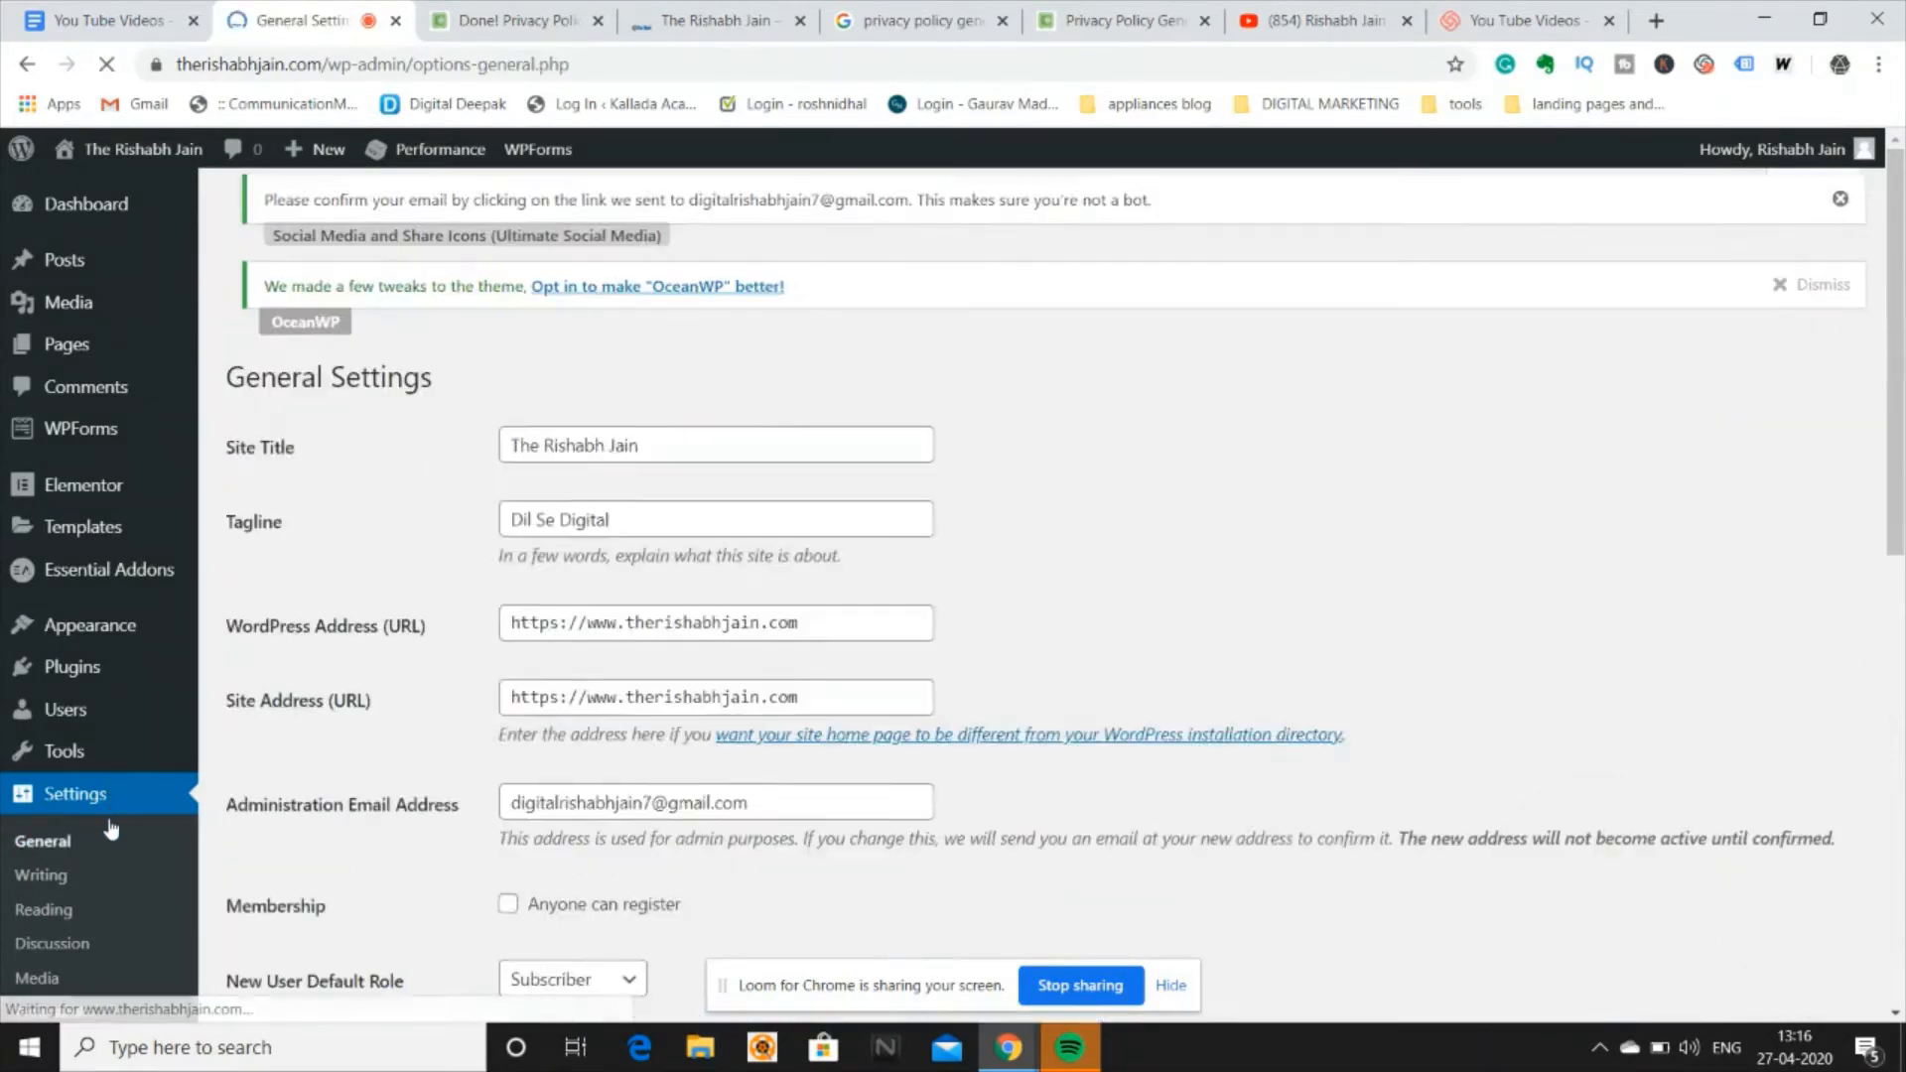
scroll(111, 831, "down", 1)
left_click(59, 766)
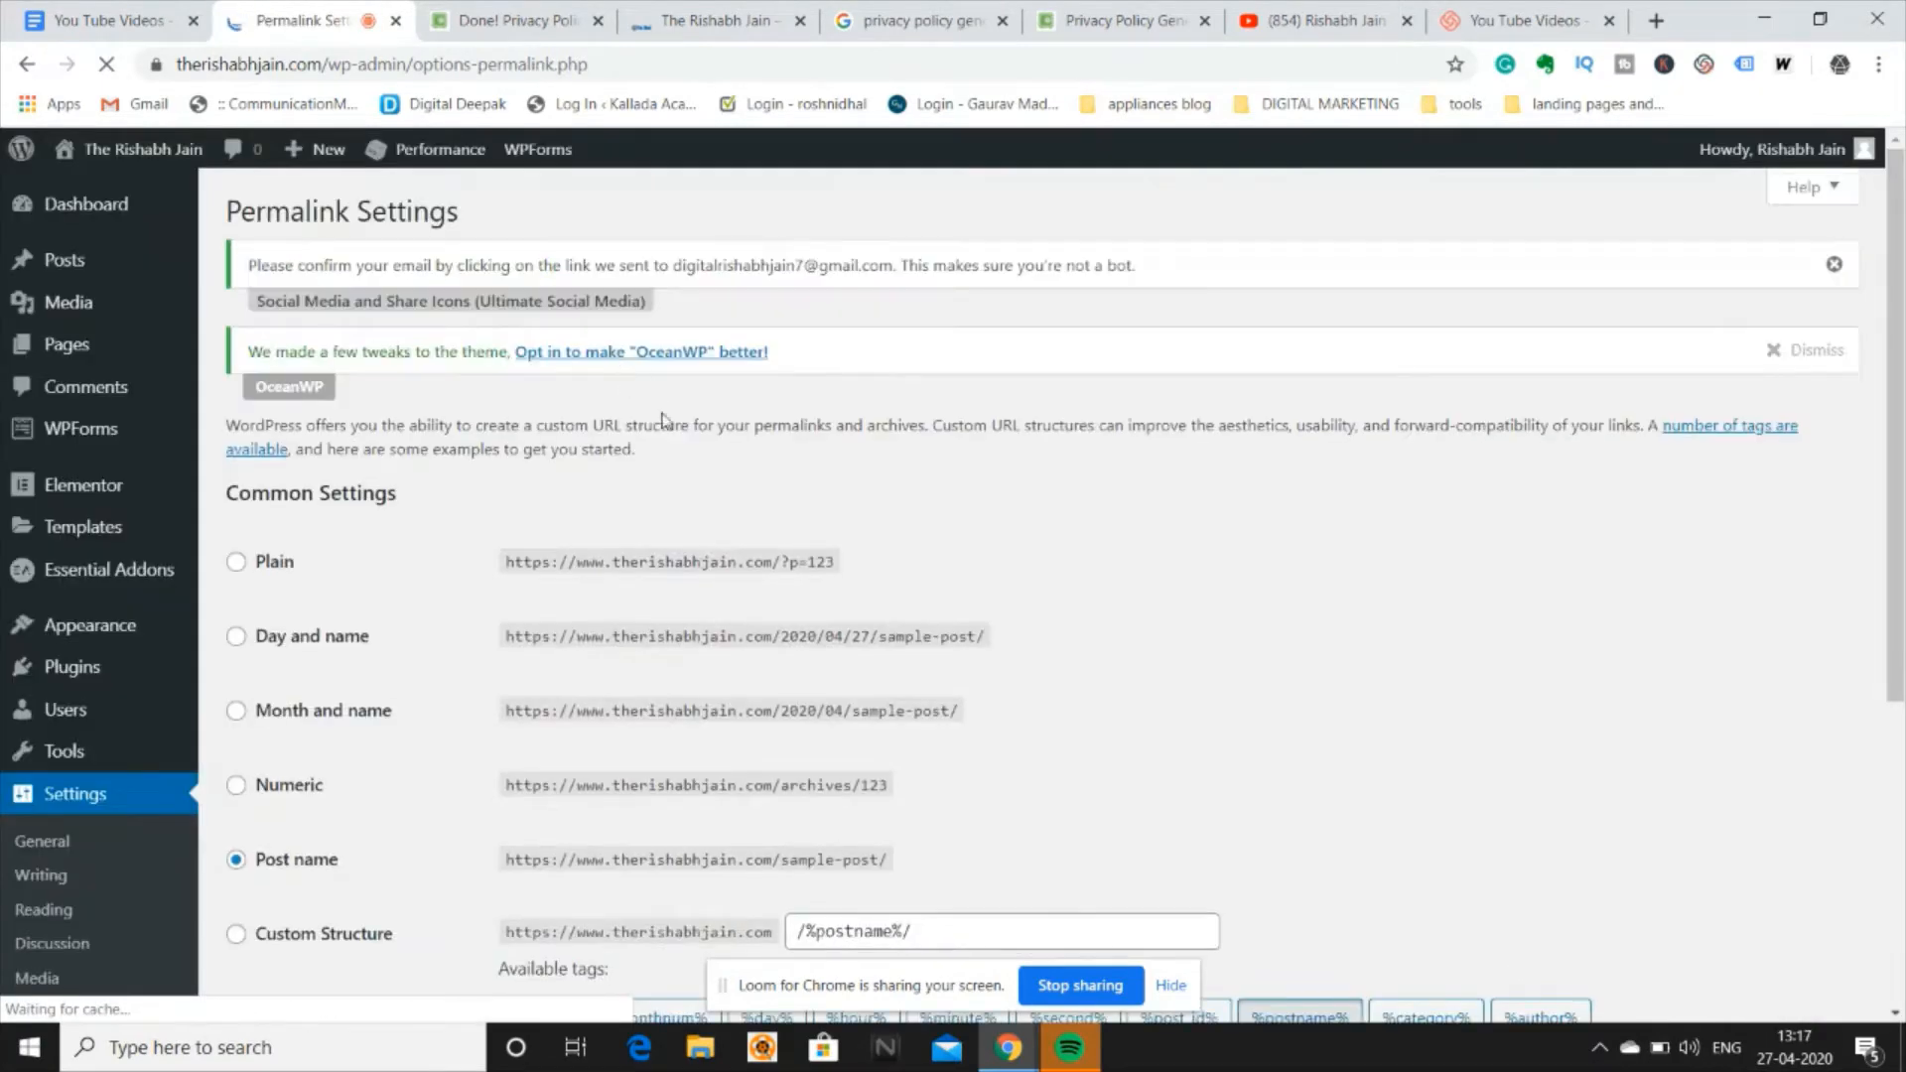
scroll(700, 561, "down", 3)
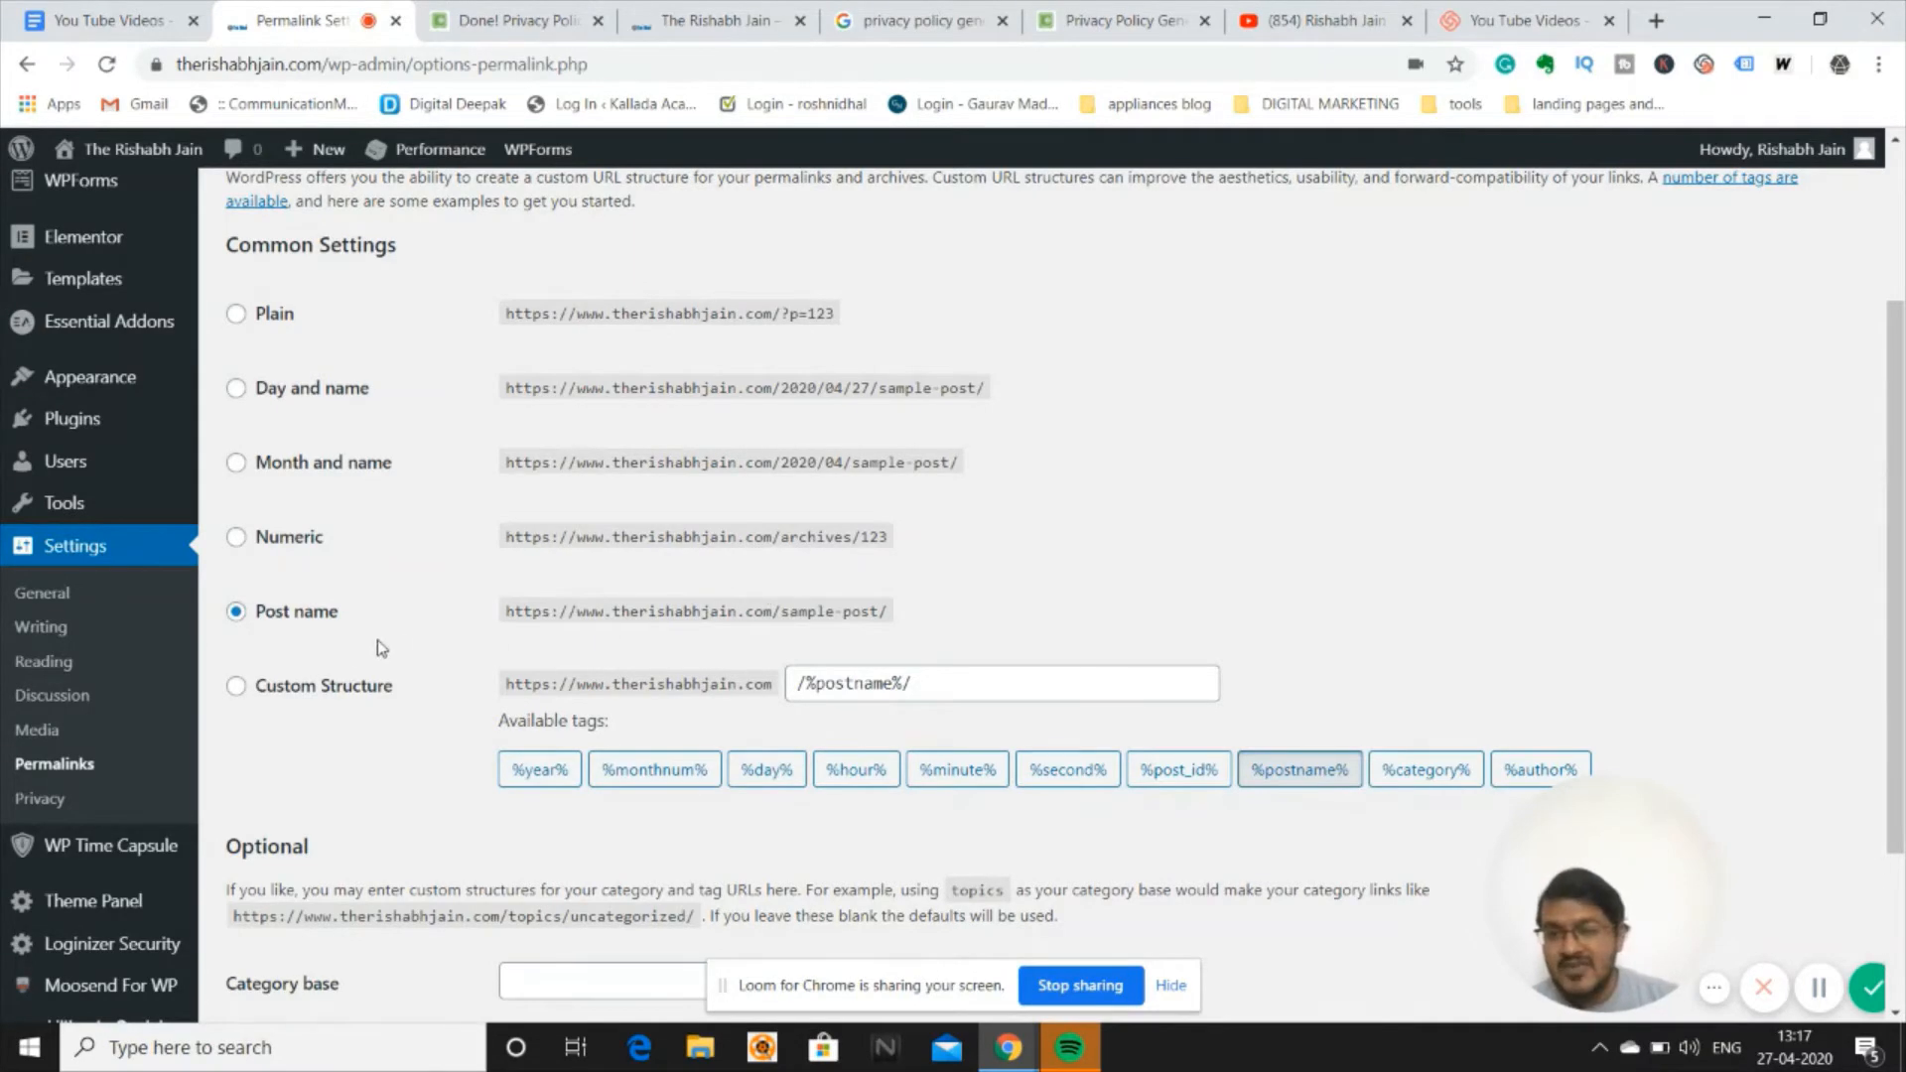
scroll(495, 670, "down", 2)
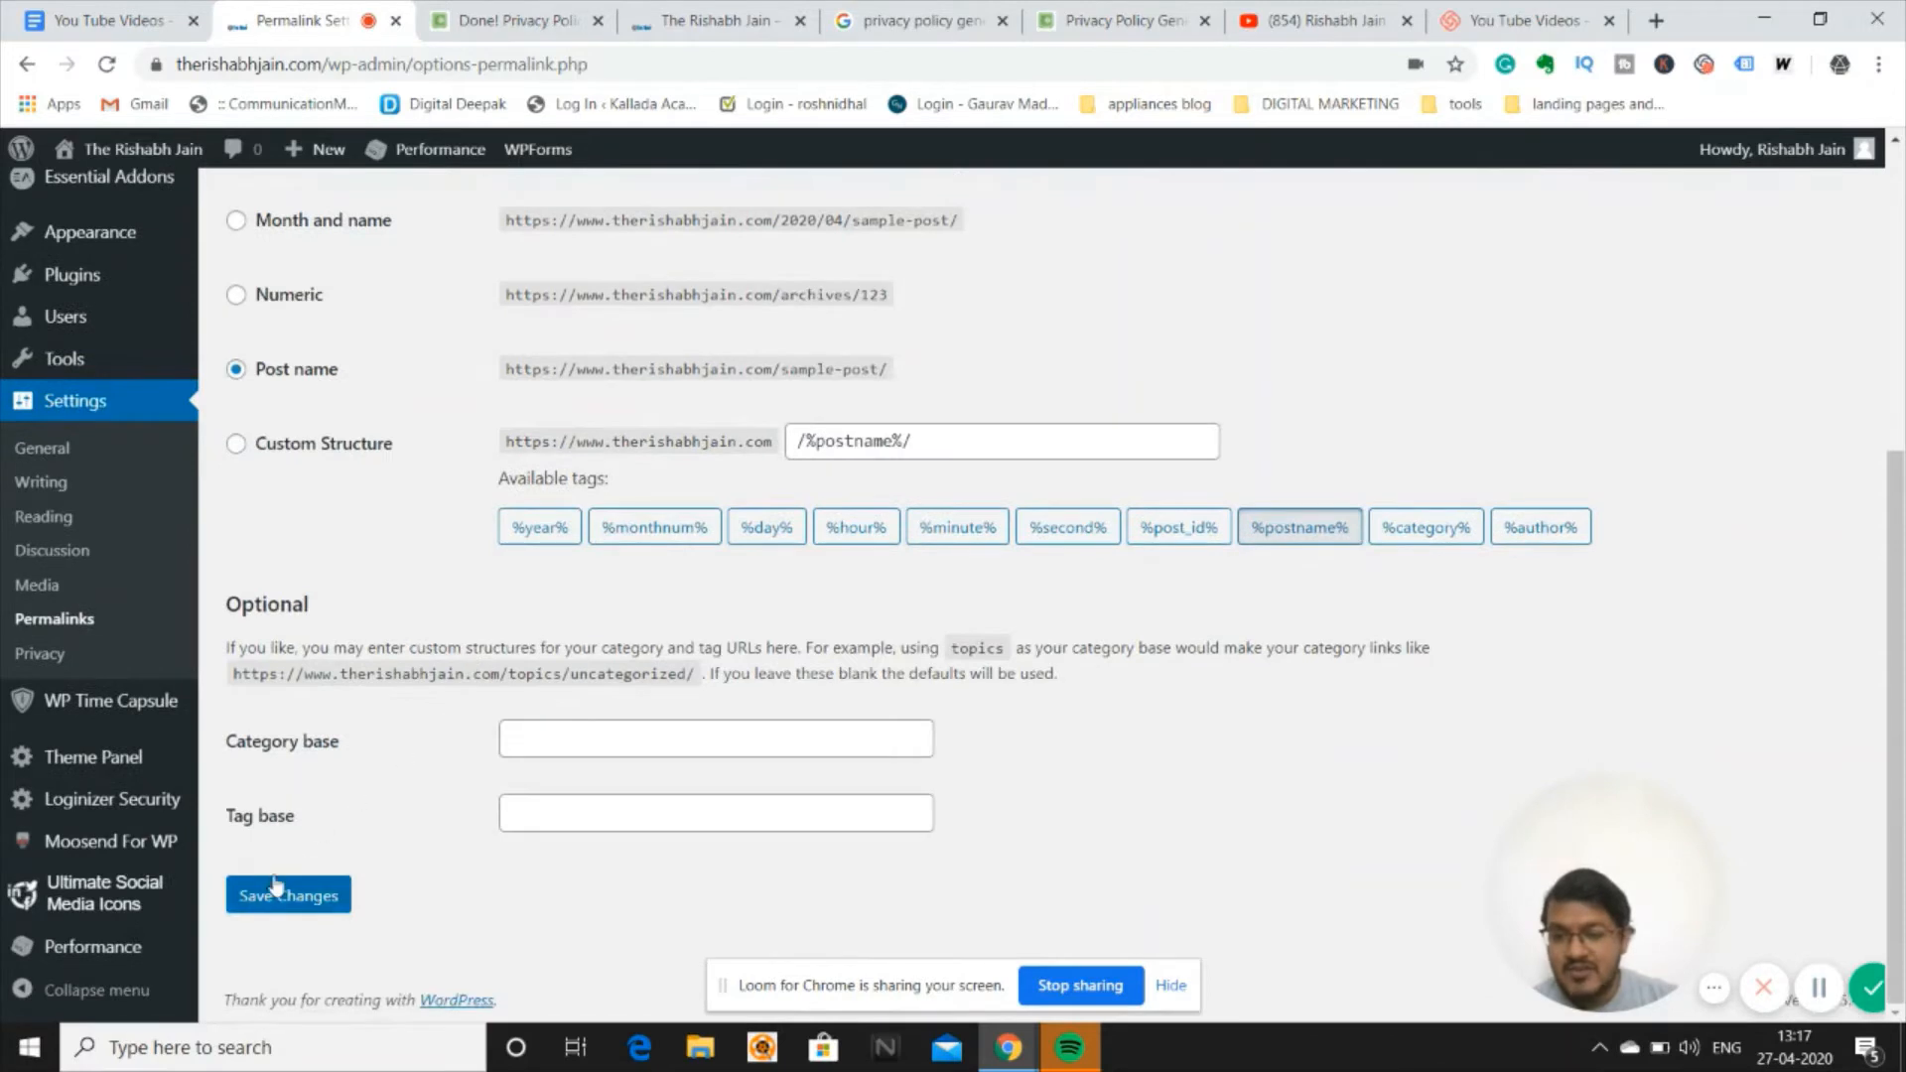
Check the outline in the Google Docs document, return to WordPress, and add a new page titled "Privacy Policy".
left_click(92, 22)
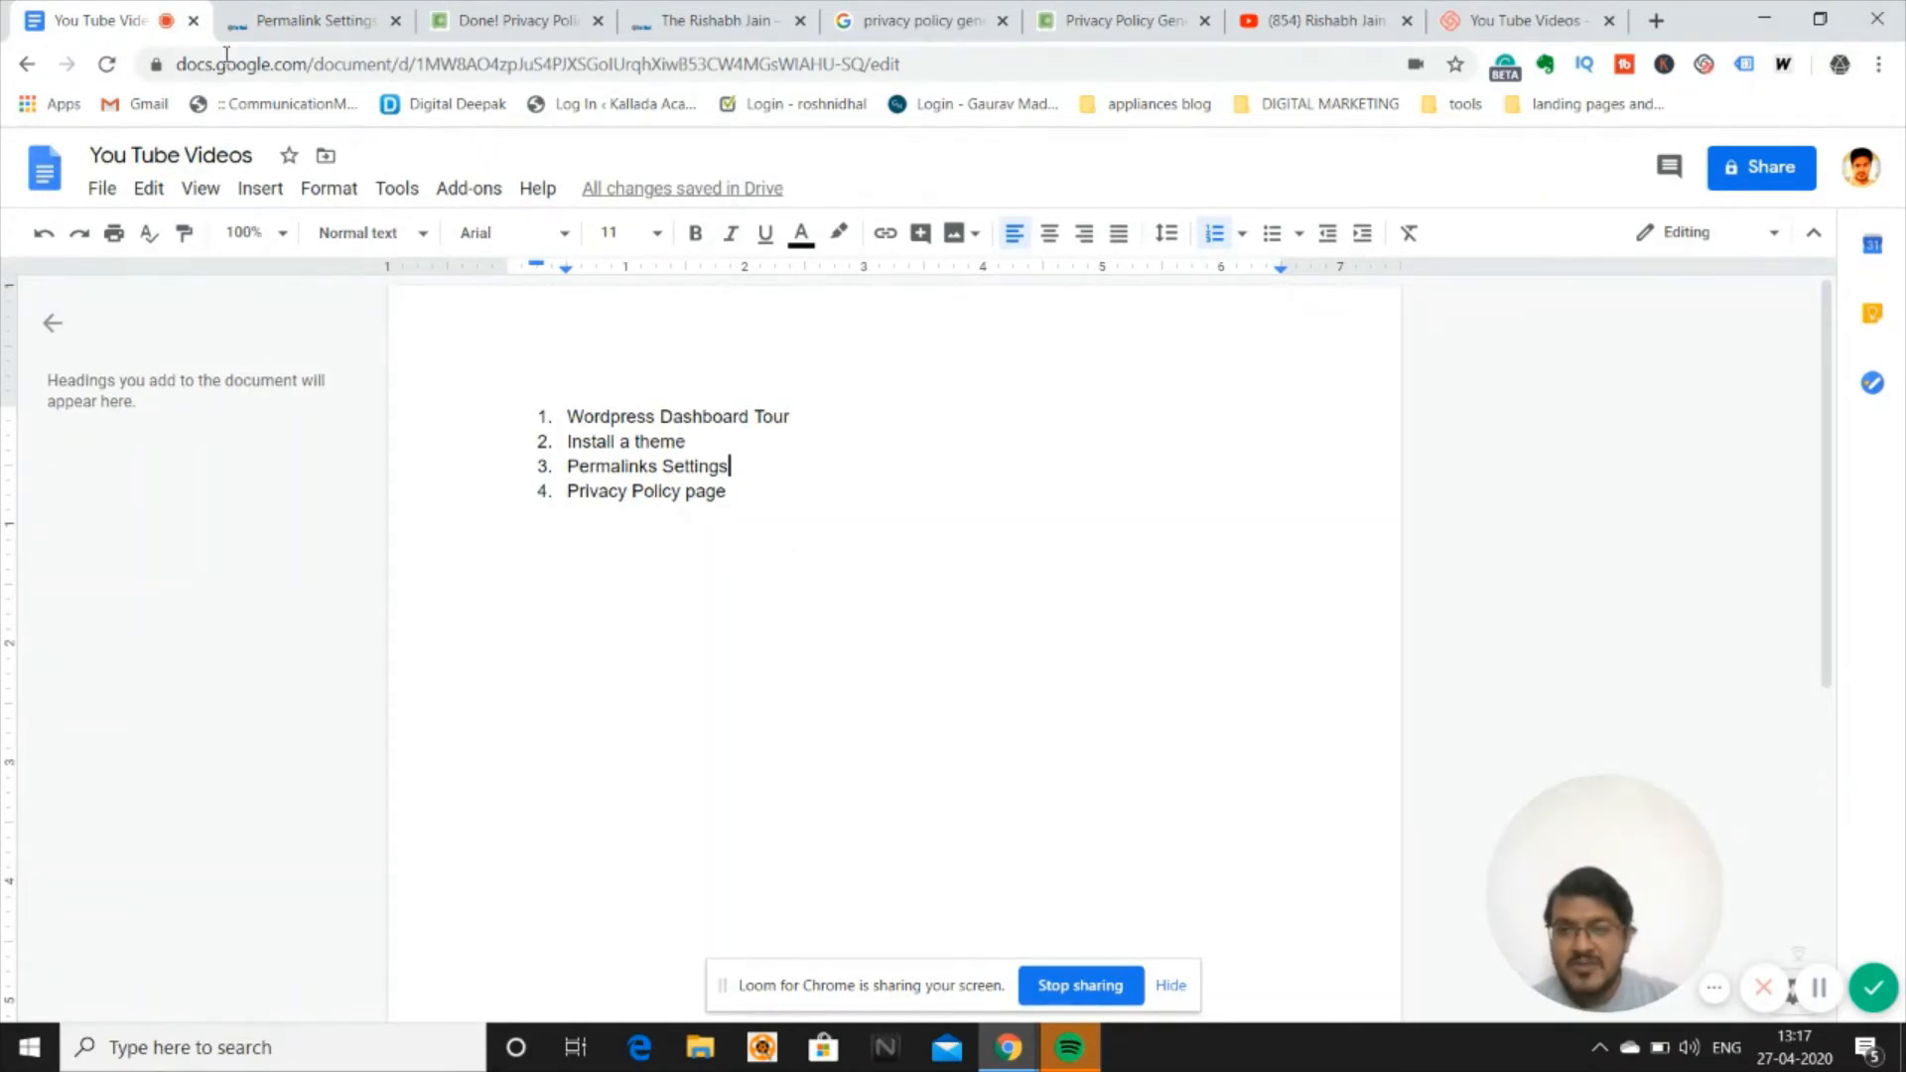
left_click(303, 14)
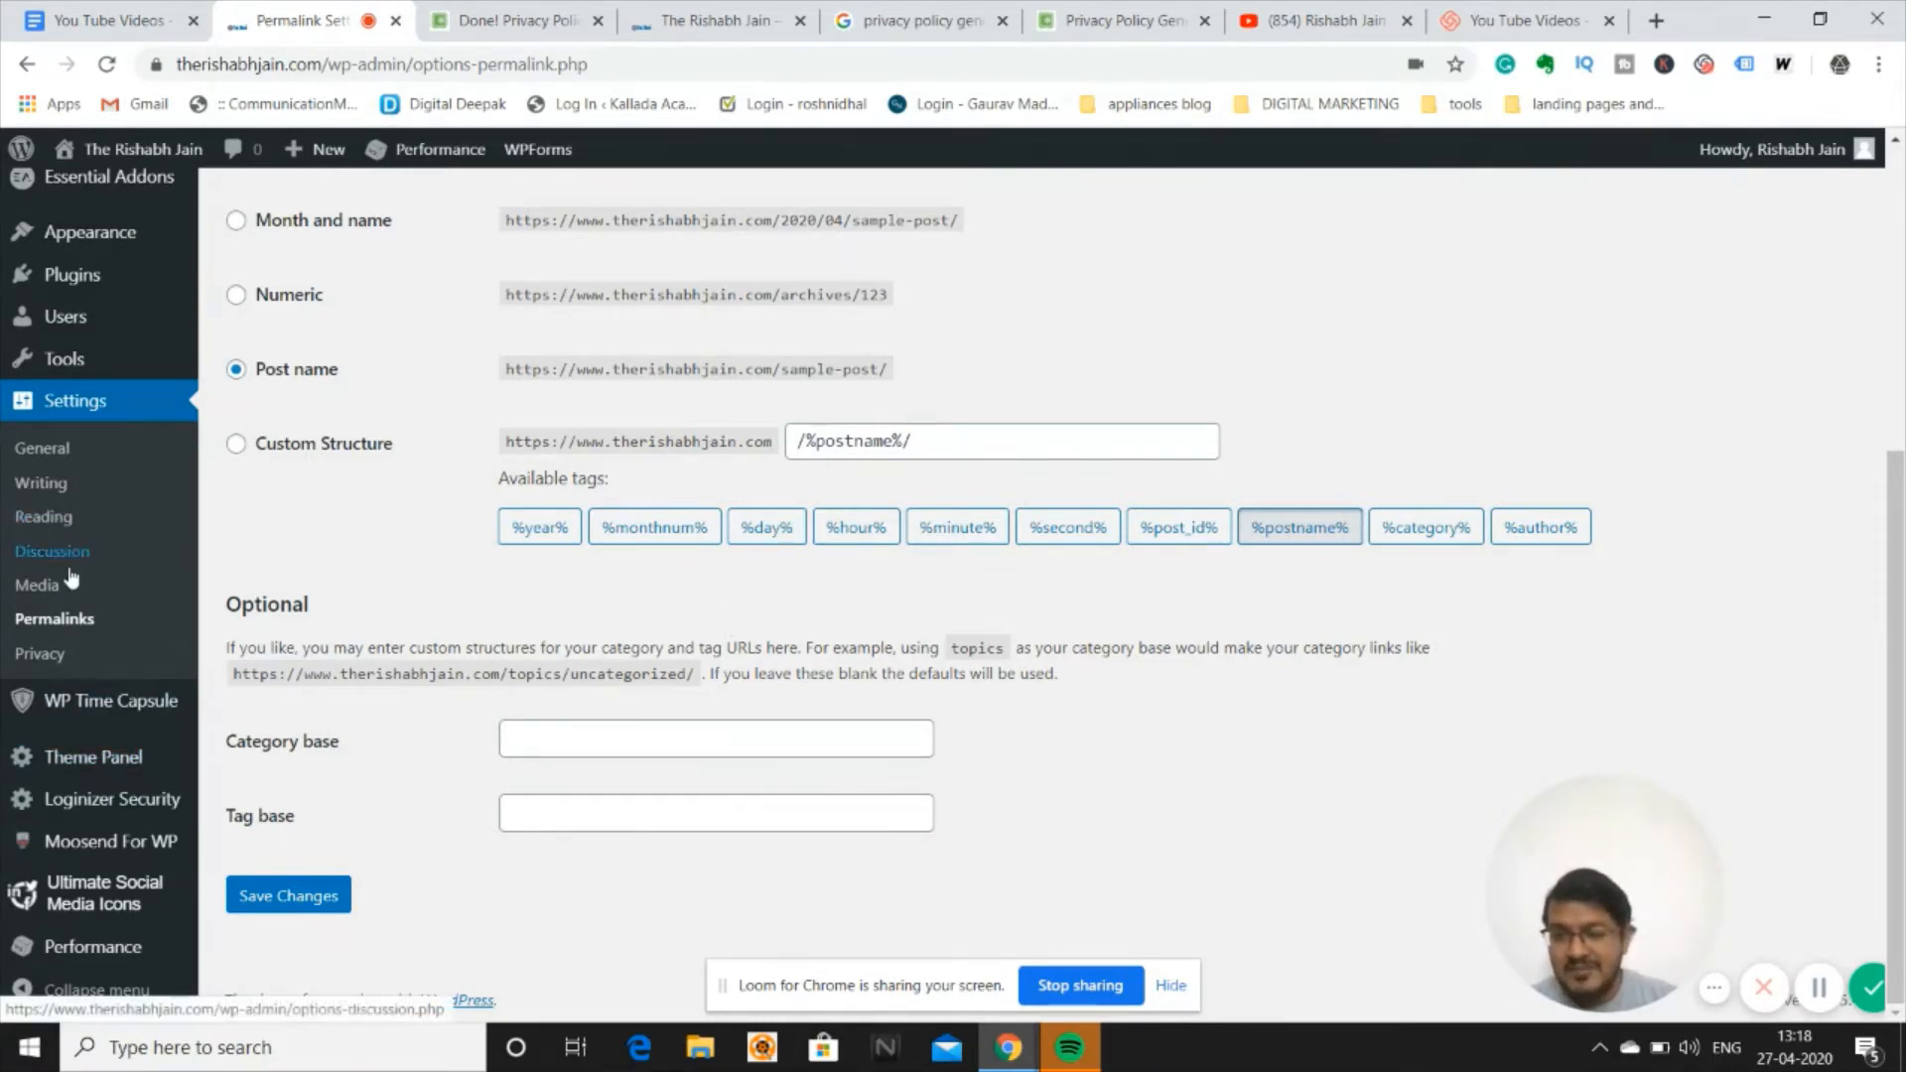
scroll(60, 358, "up", 5)
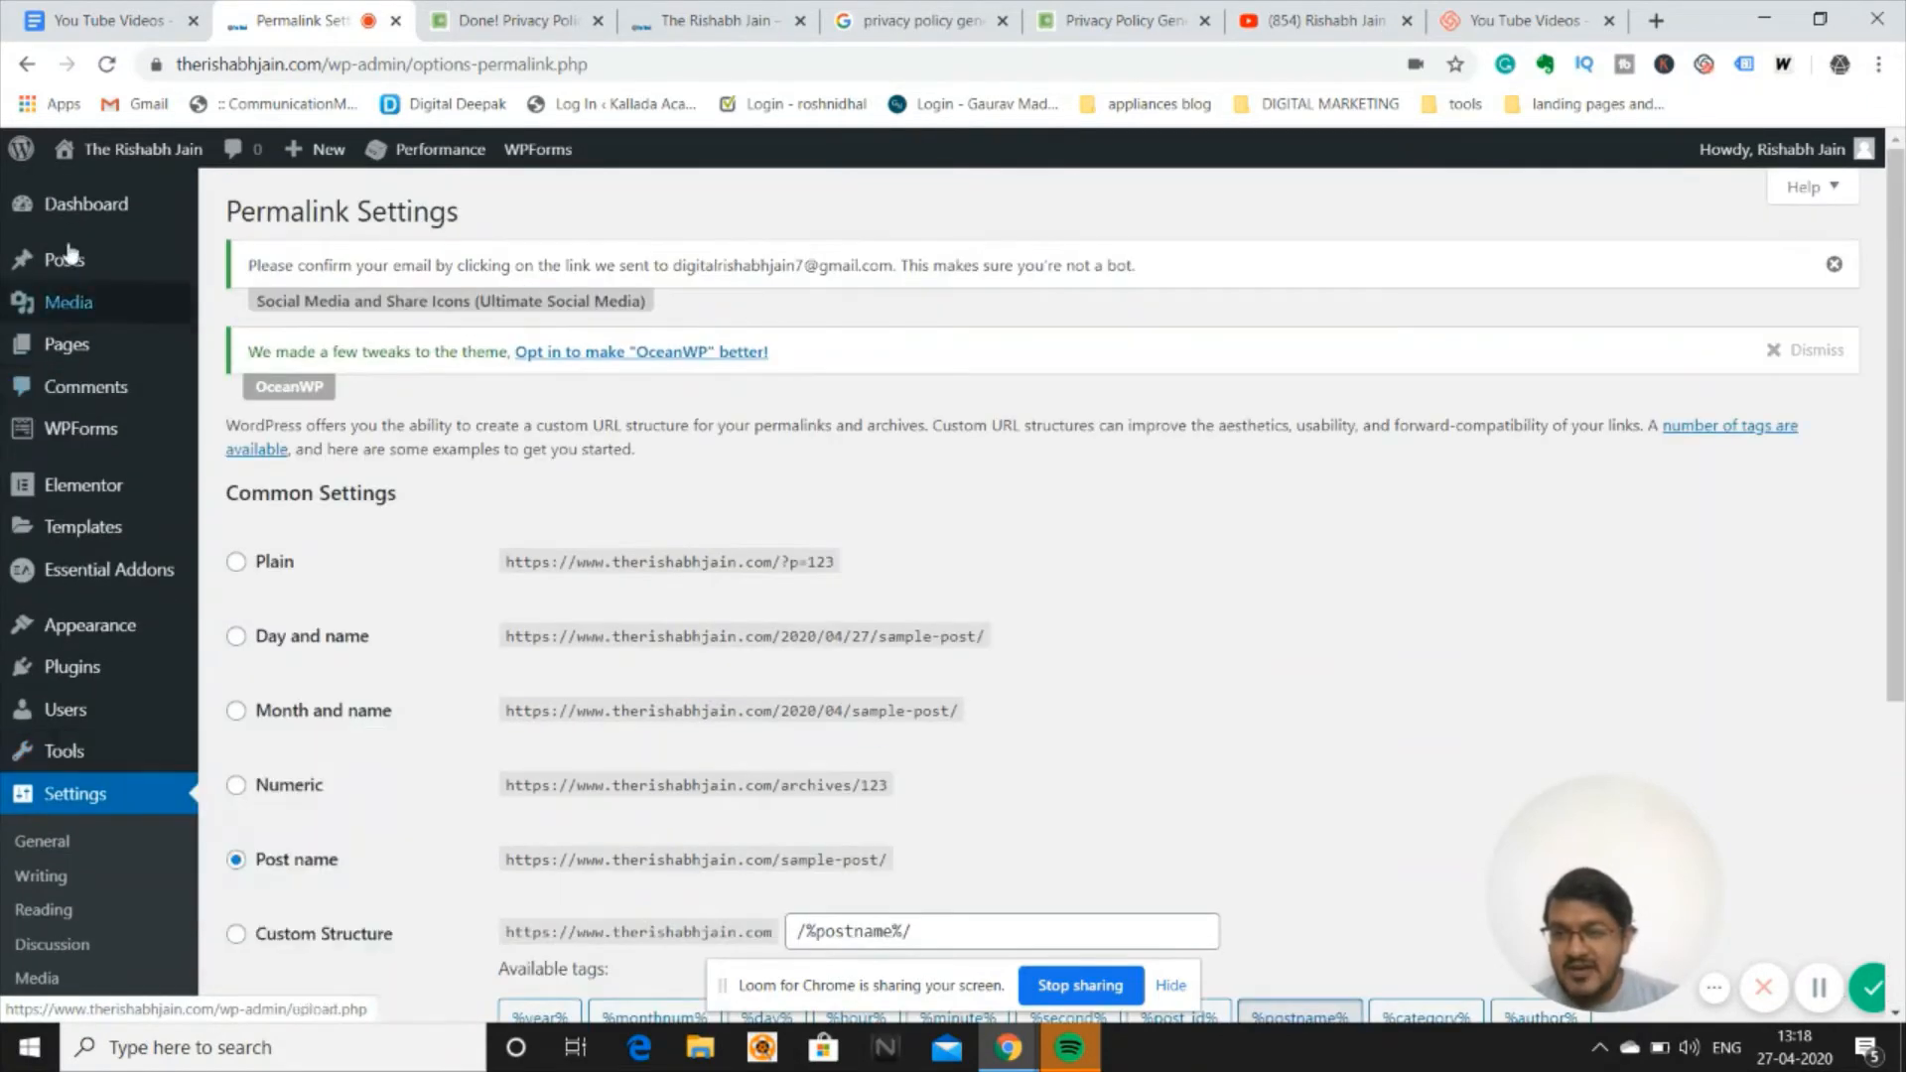
mouse_move(77, 362)
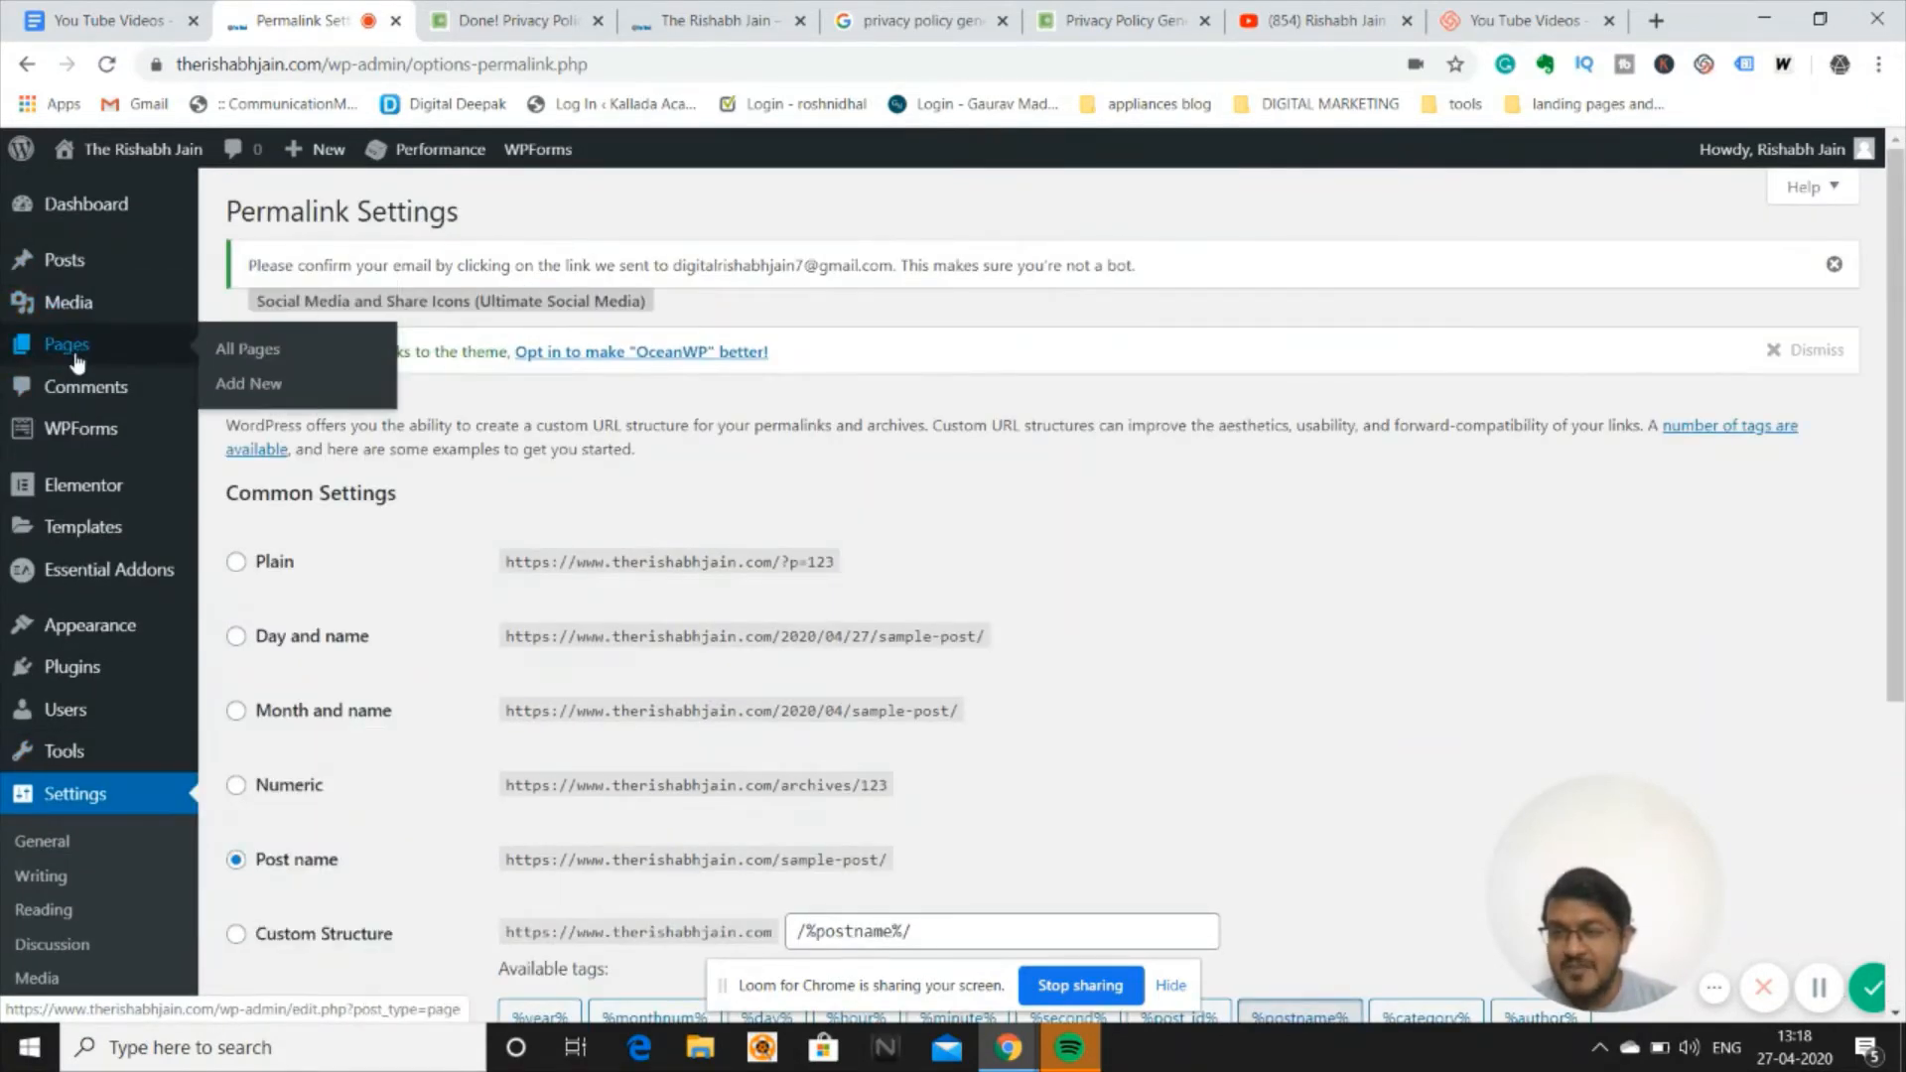
left_click(238, 387)
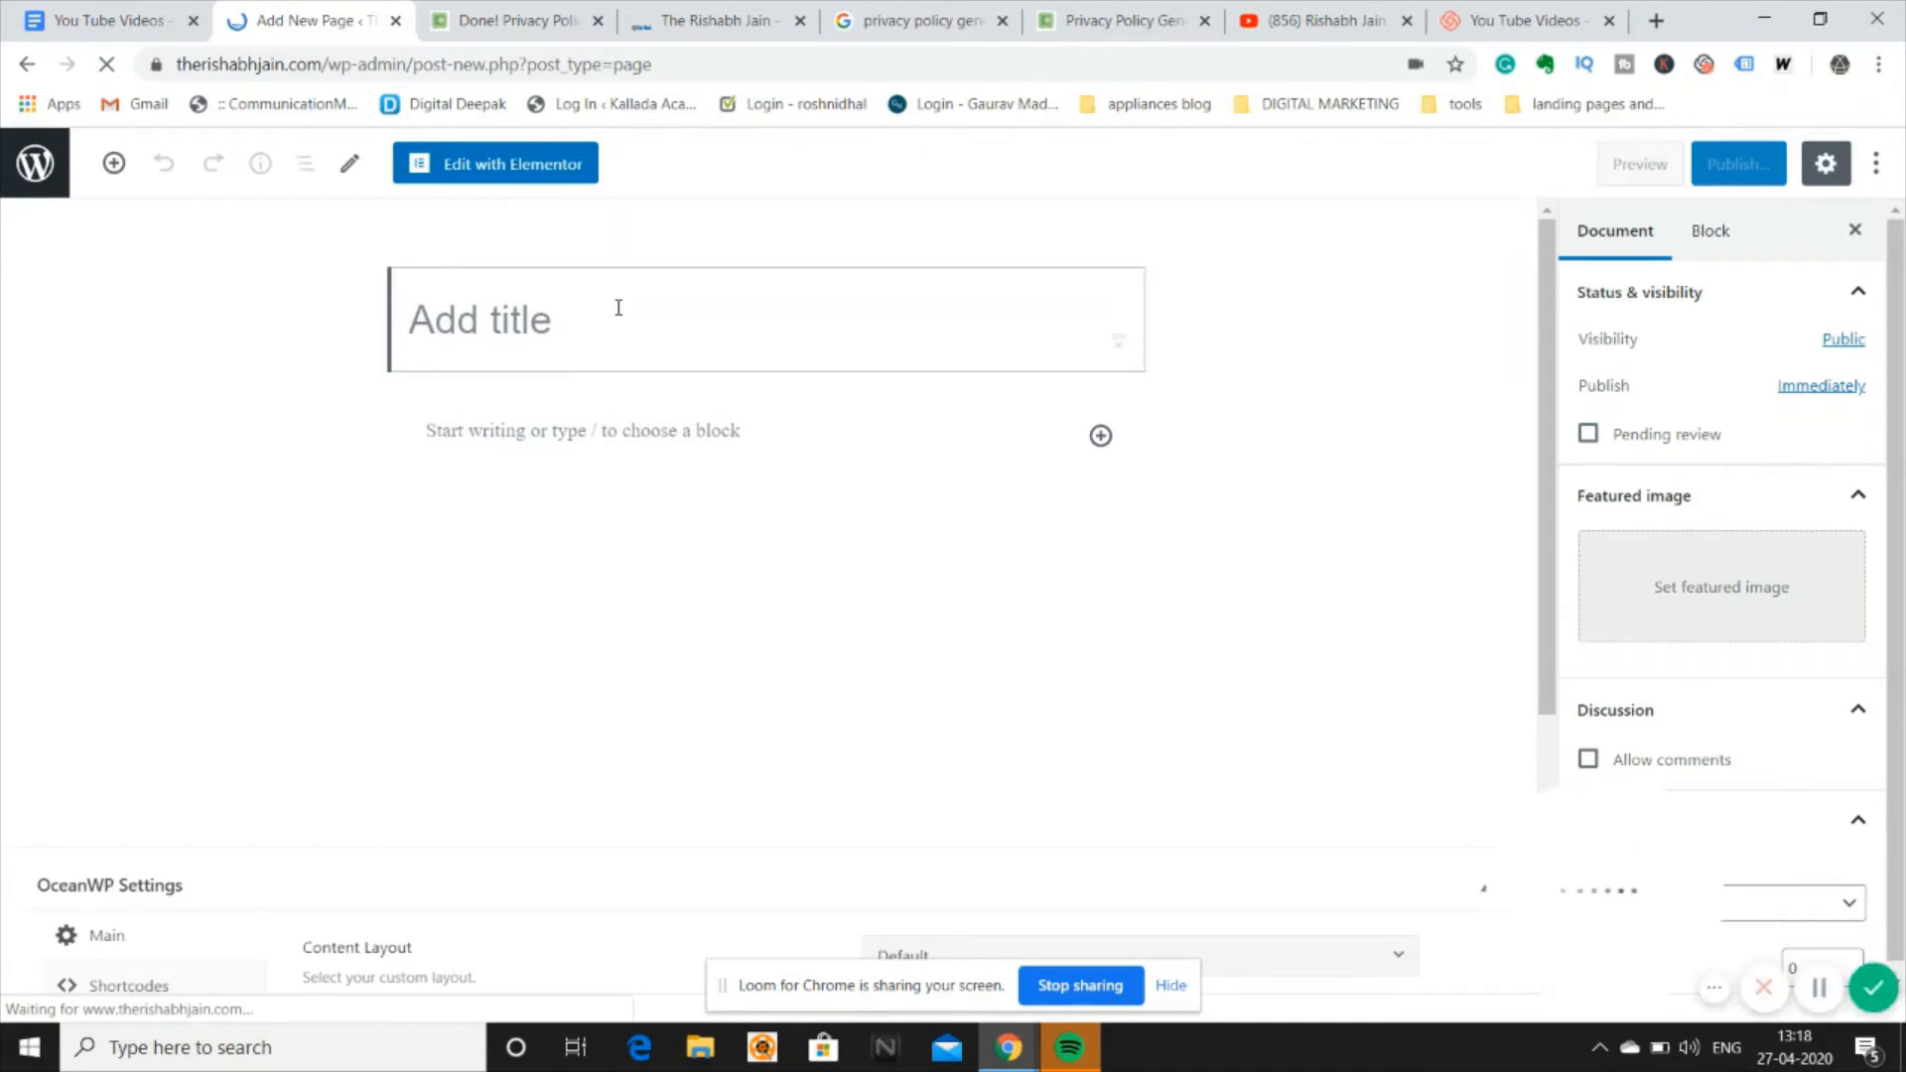
type("Privacy Policy")
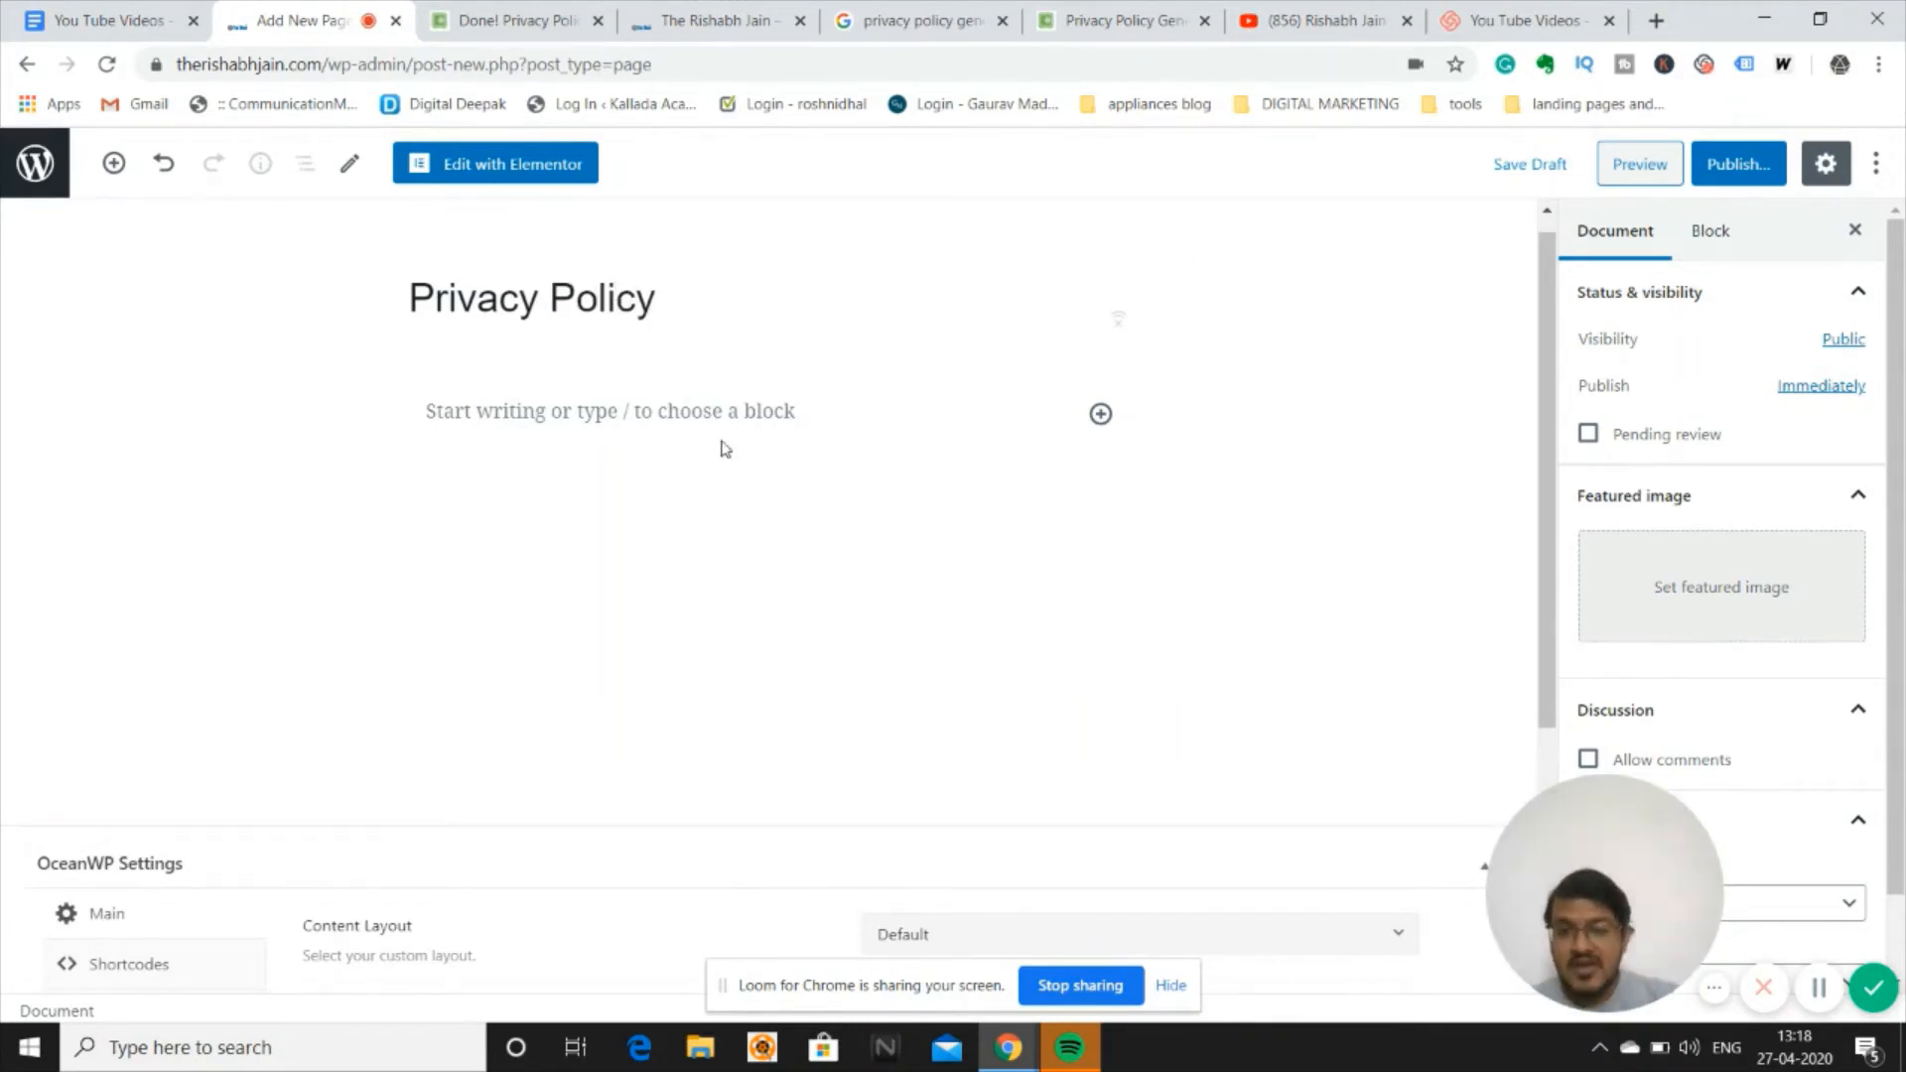
Publish the Privacy Policy page with its body left empty, and view the live page in a new browser tab.
left_click(591, 405)
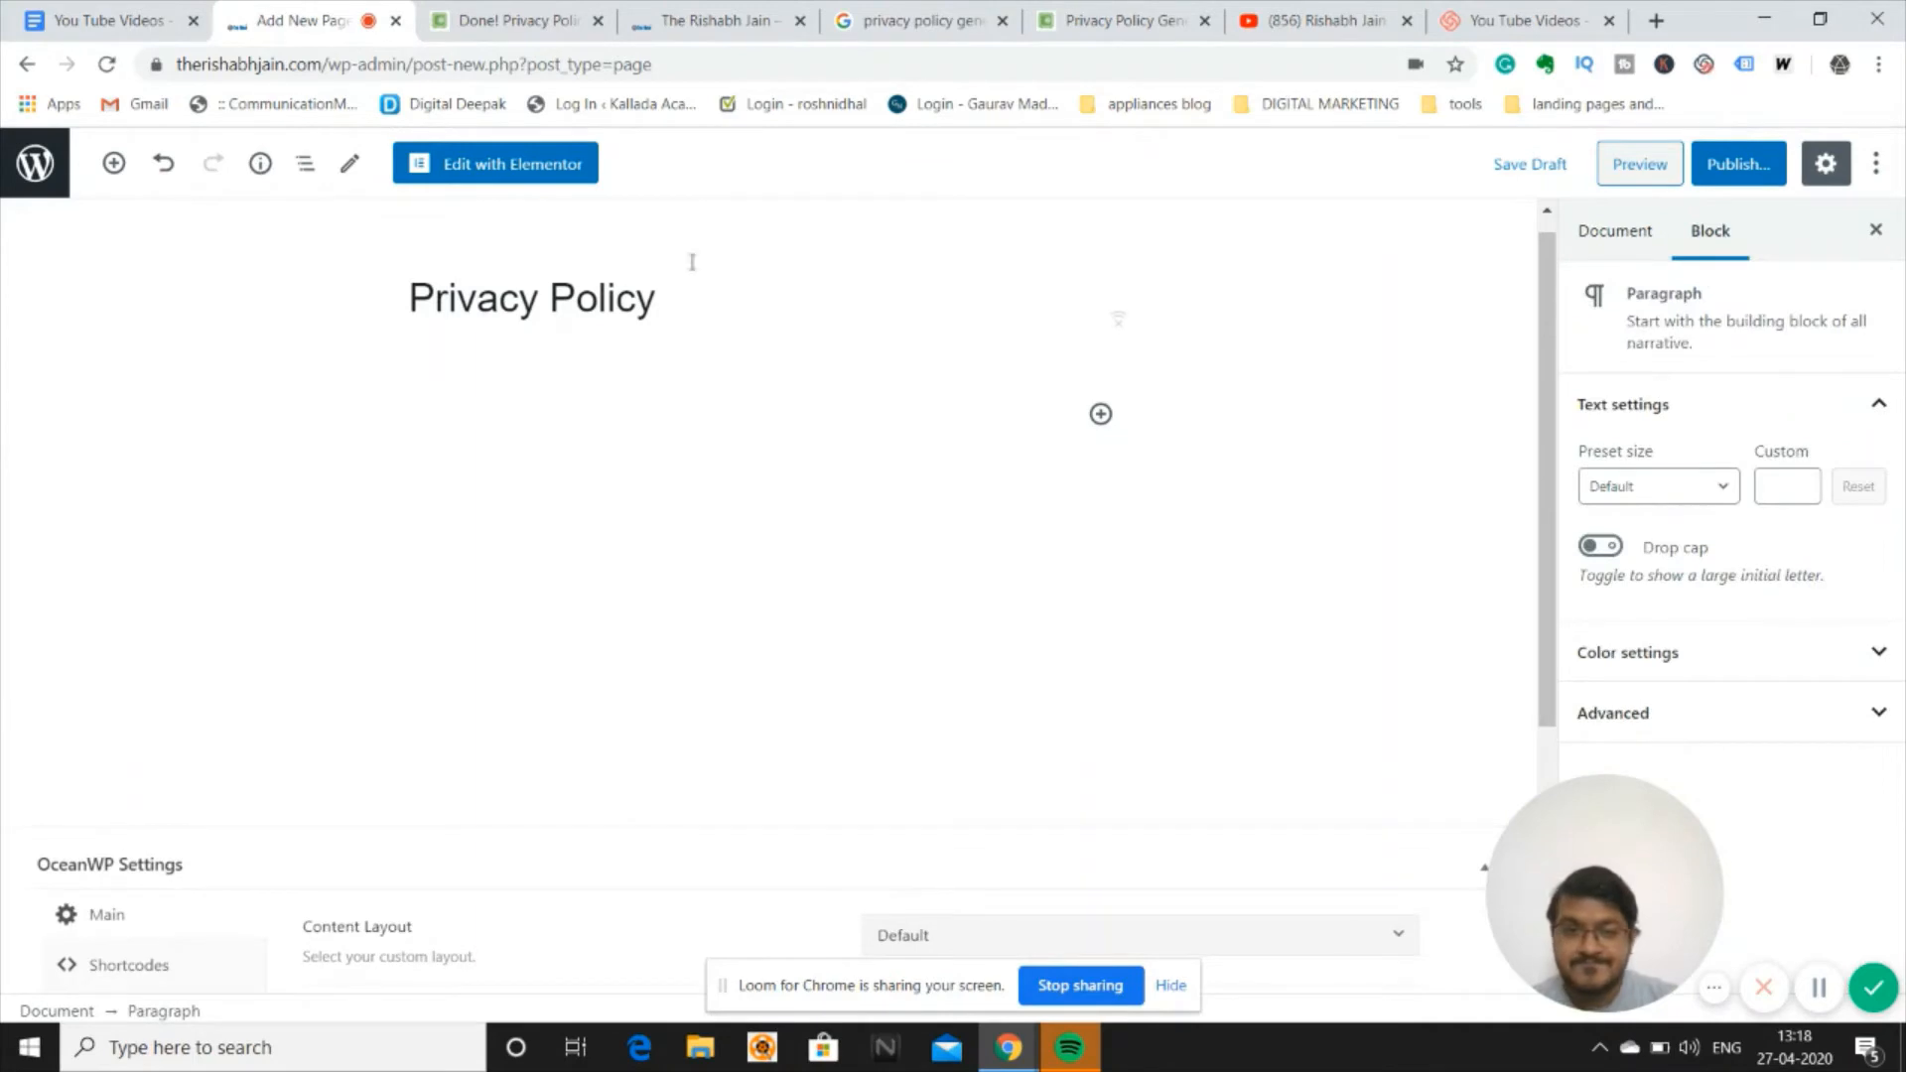
left_click(1759, 161)
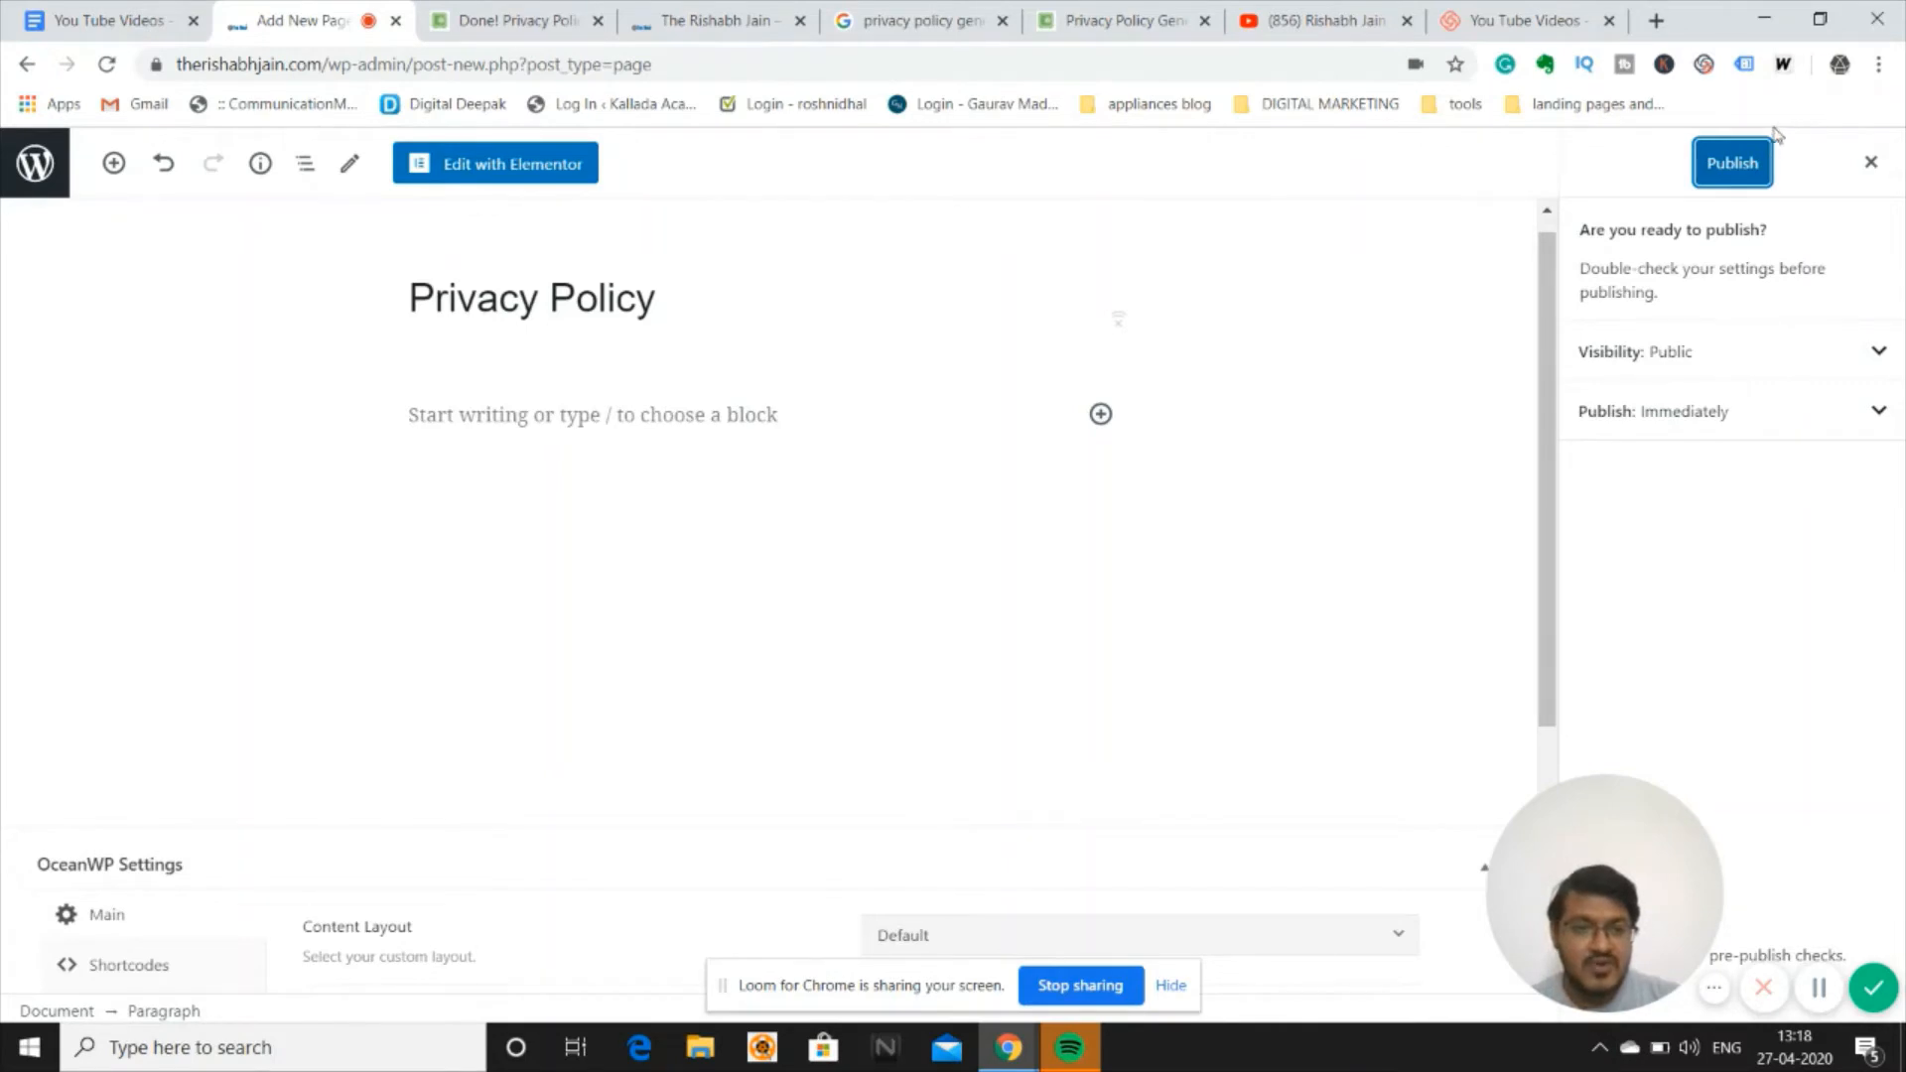
left_click(1725, 157)
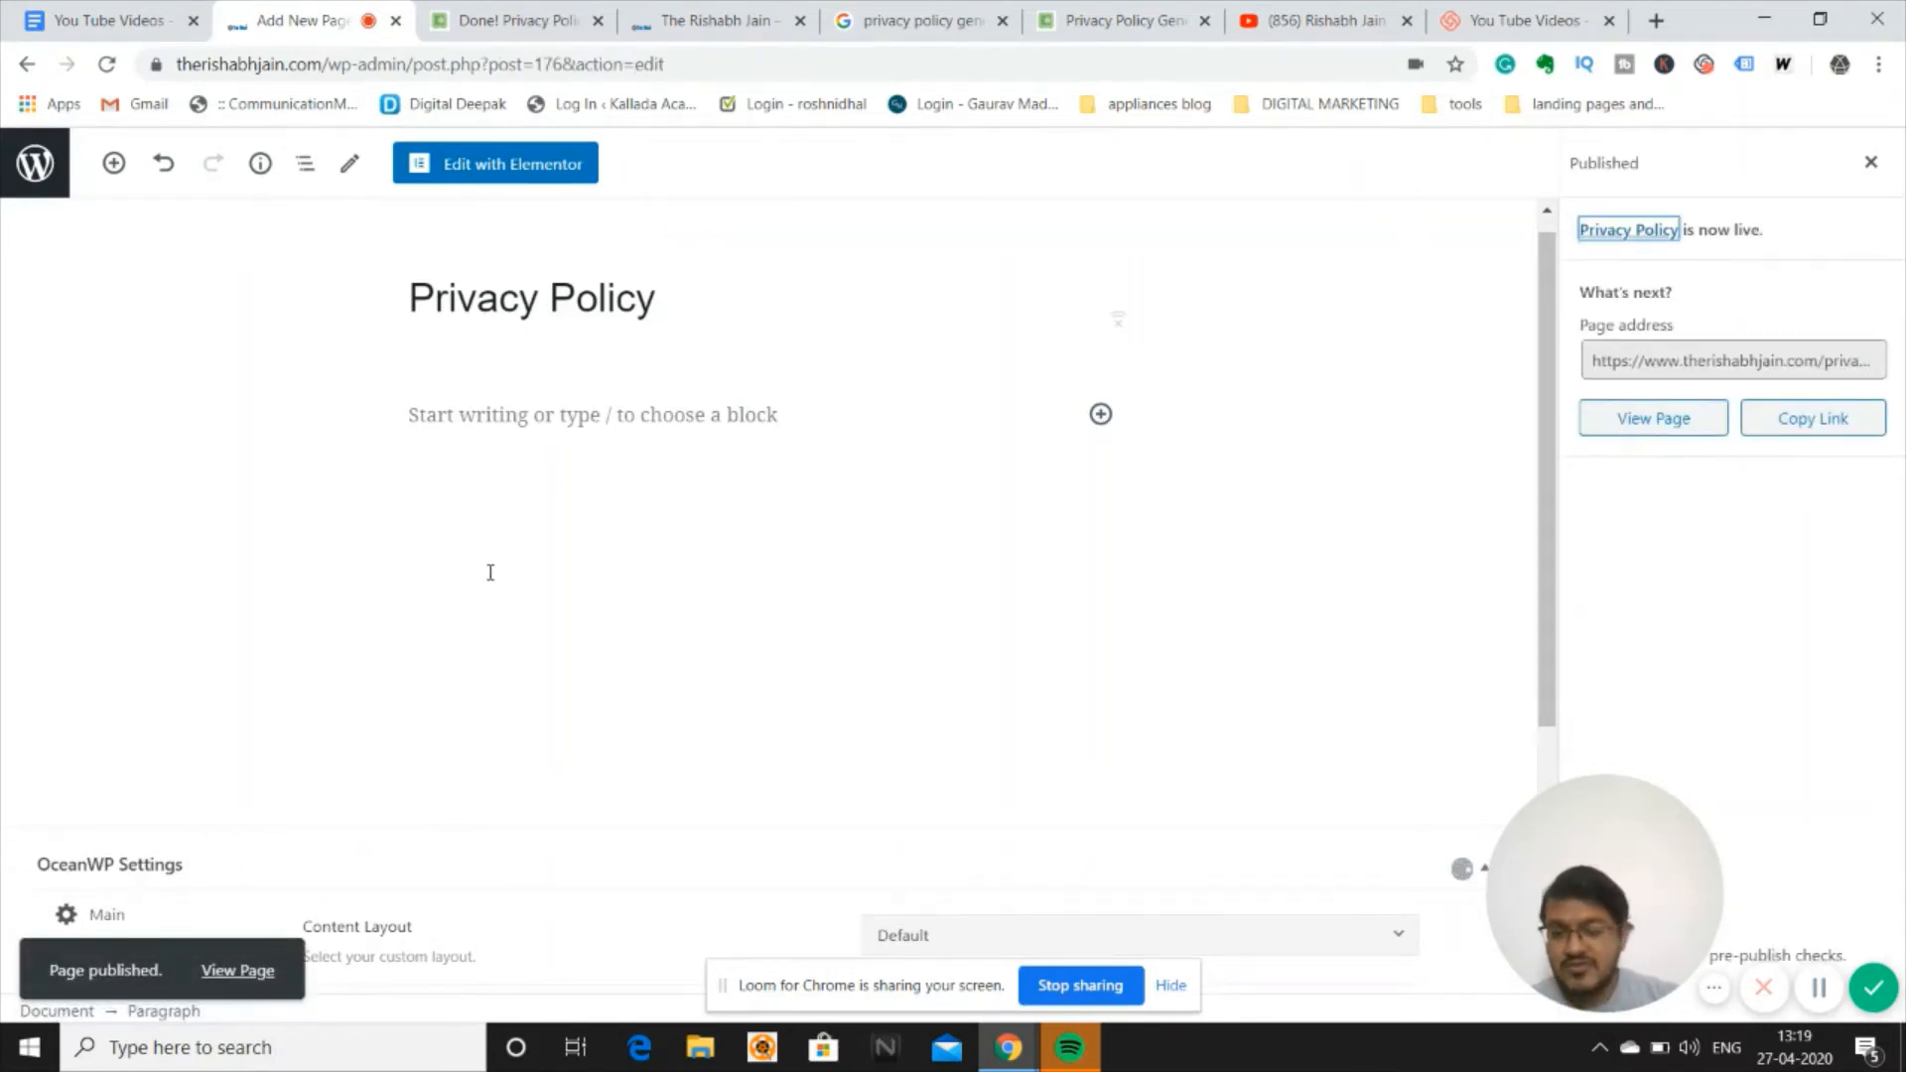
right_click(216, 970)
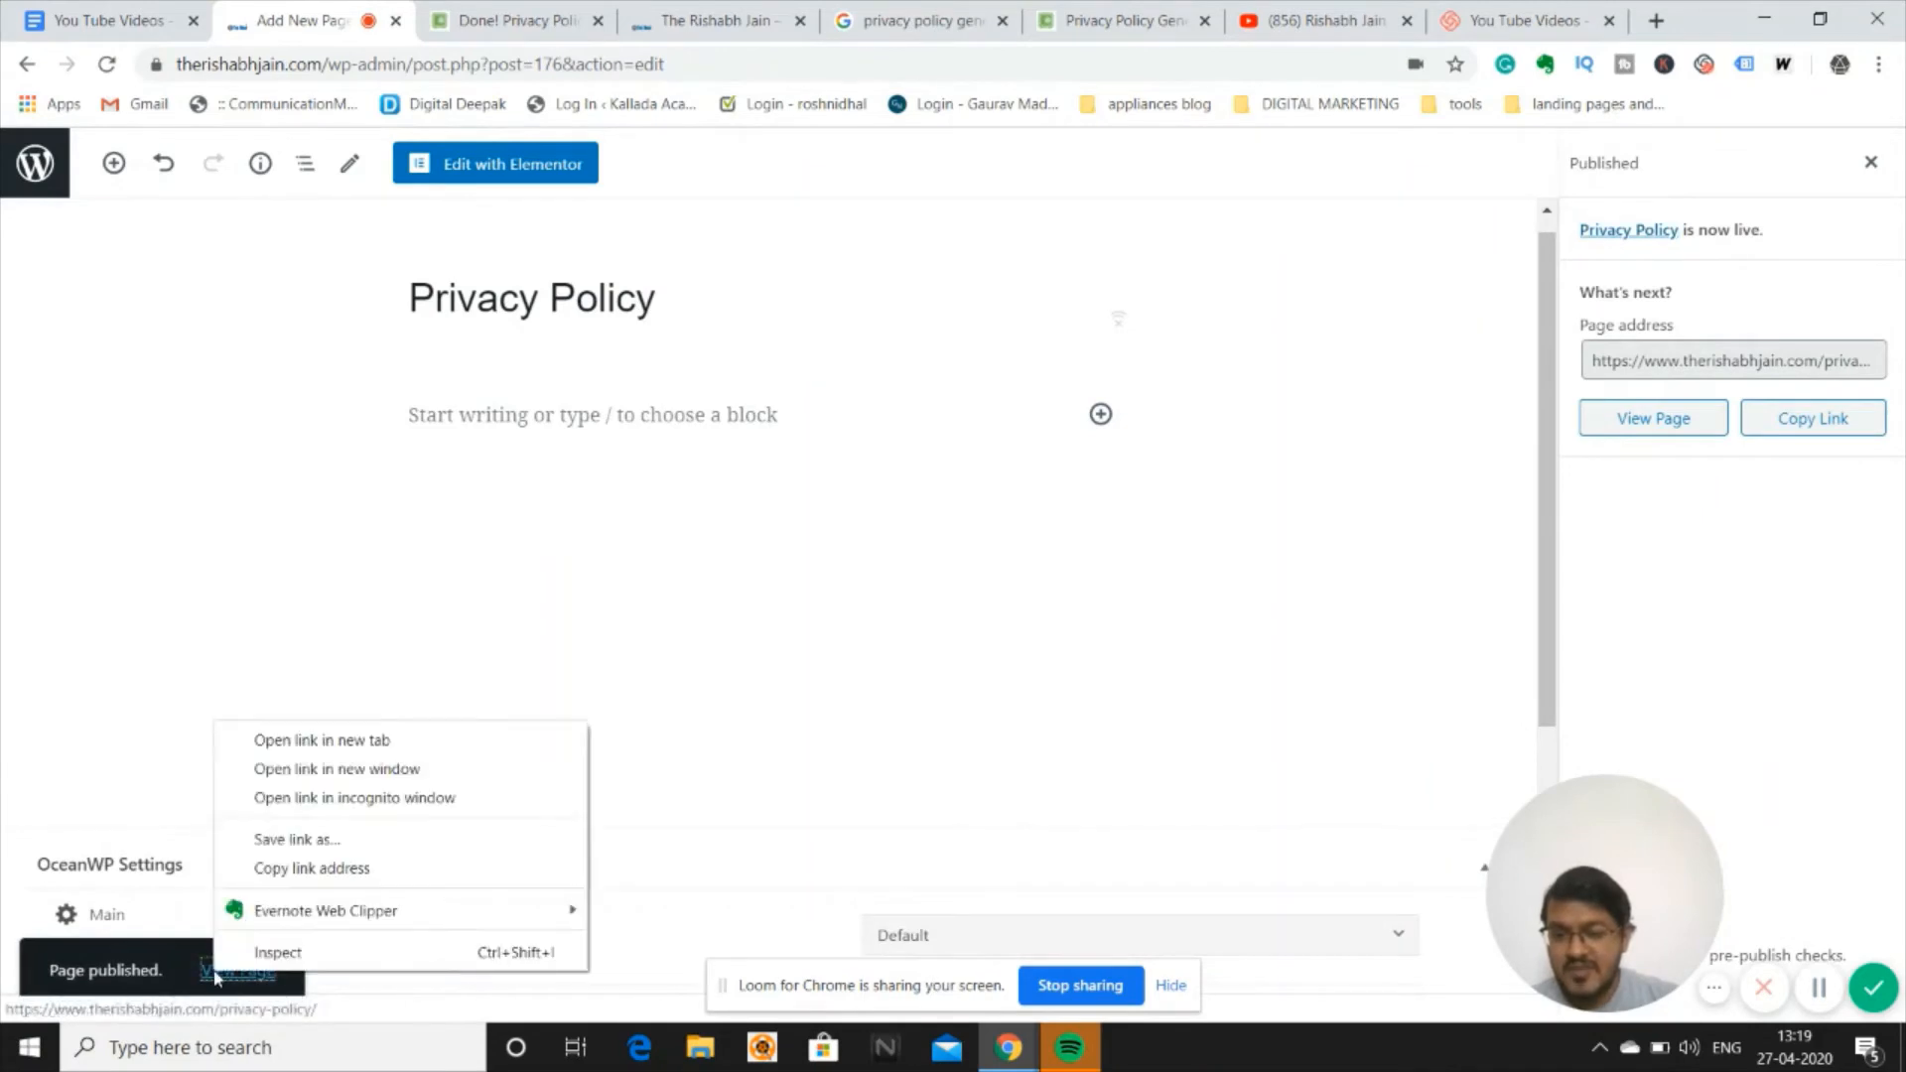
left_click(312, 743)
left_click(472, 20)
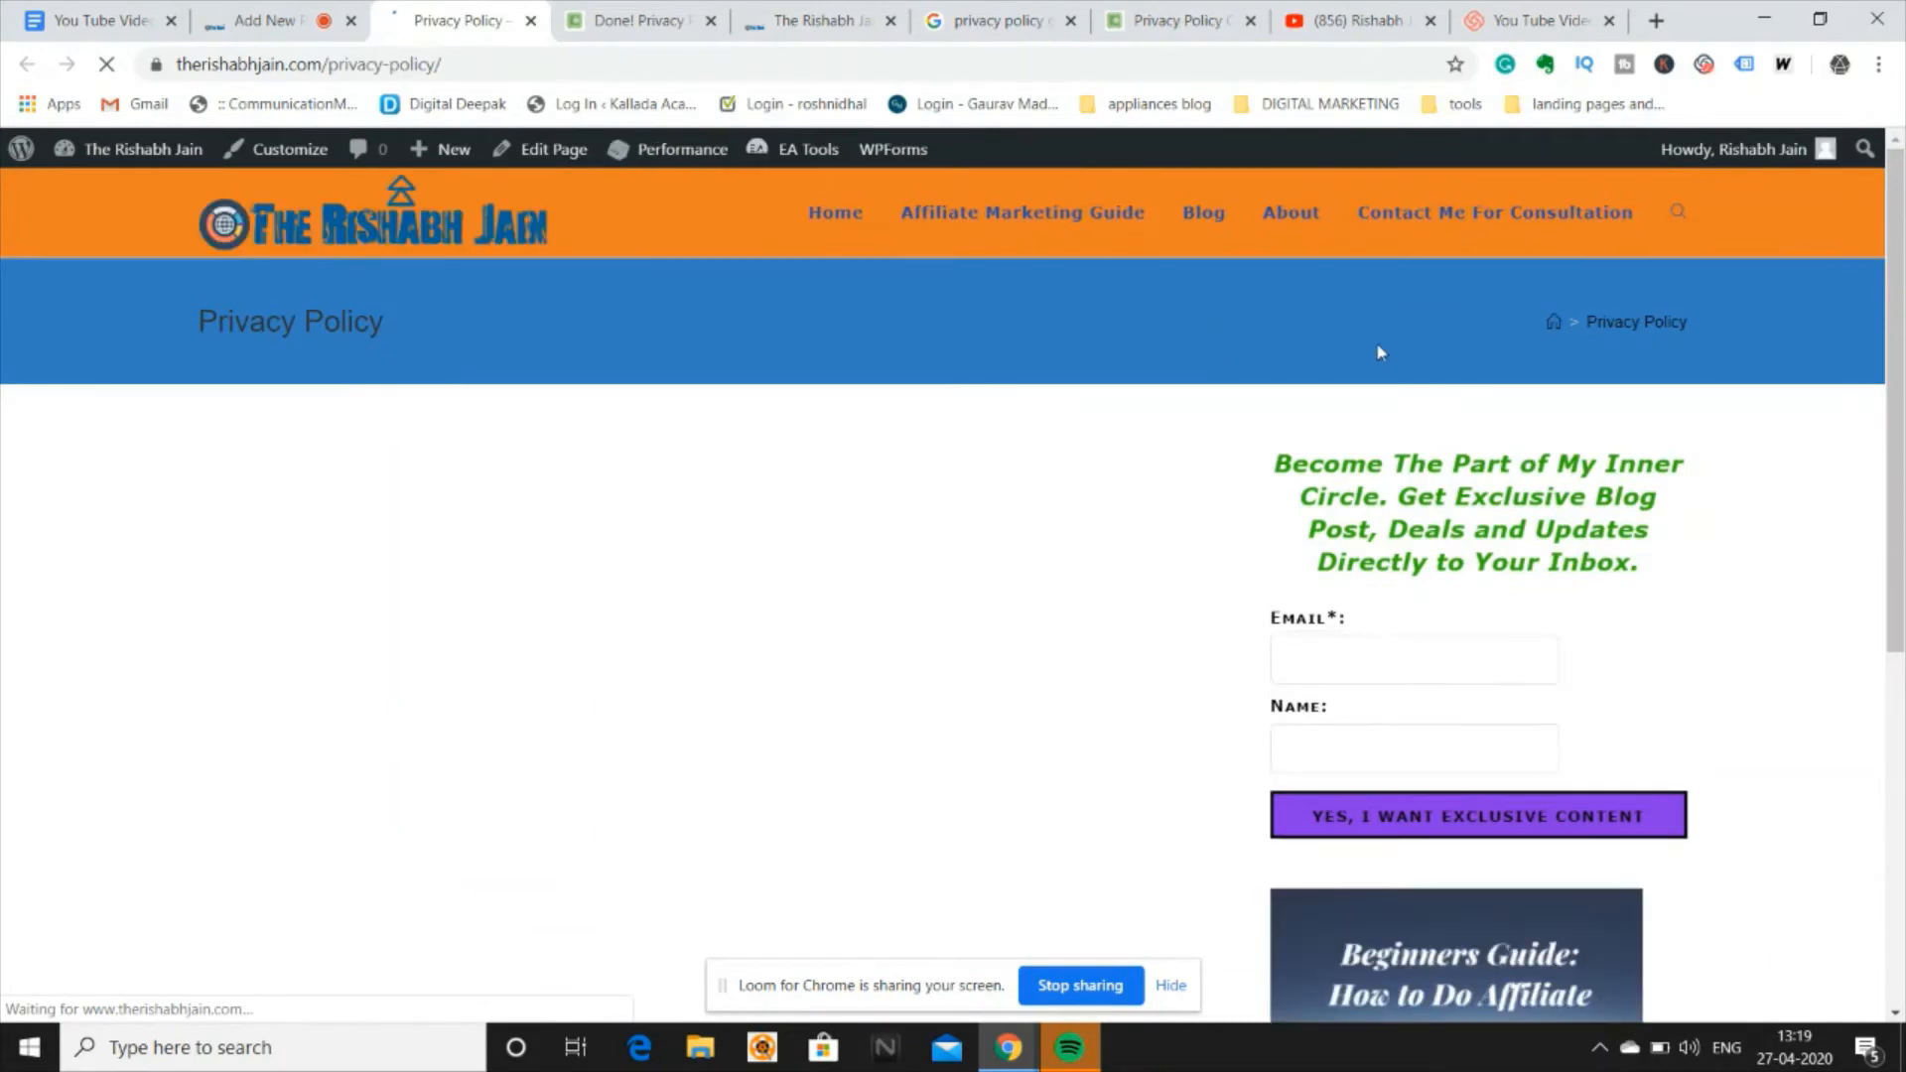
Disable Display Page Title for the Privacy Policy page in its OceanWP title settings.
left_click(345, 8)
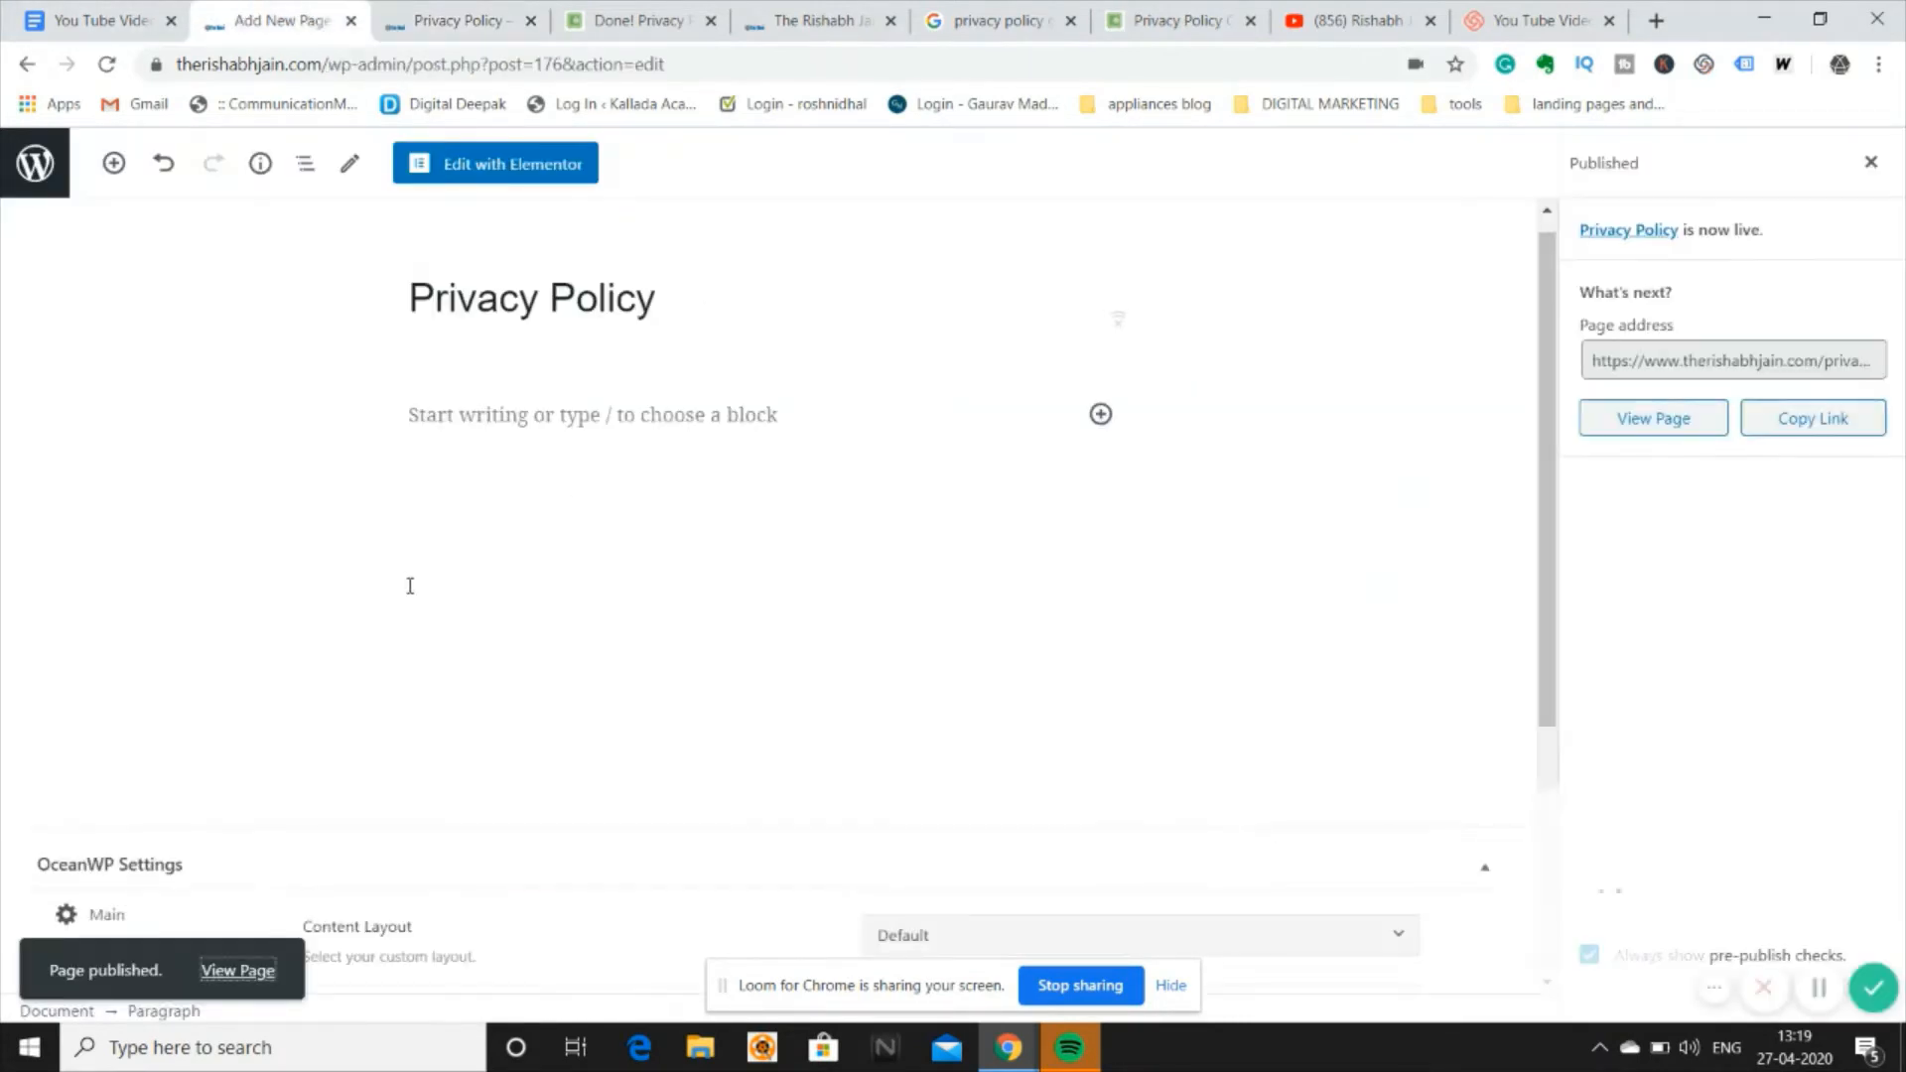
scroll(408, 596, "down", 4)
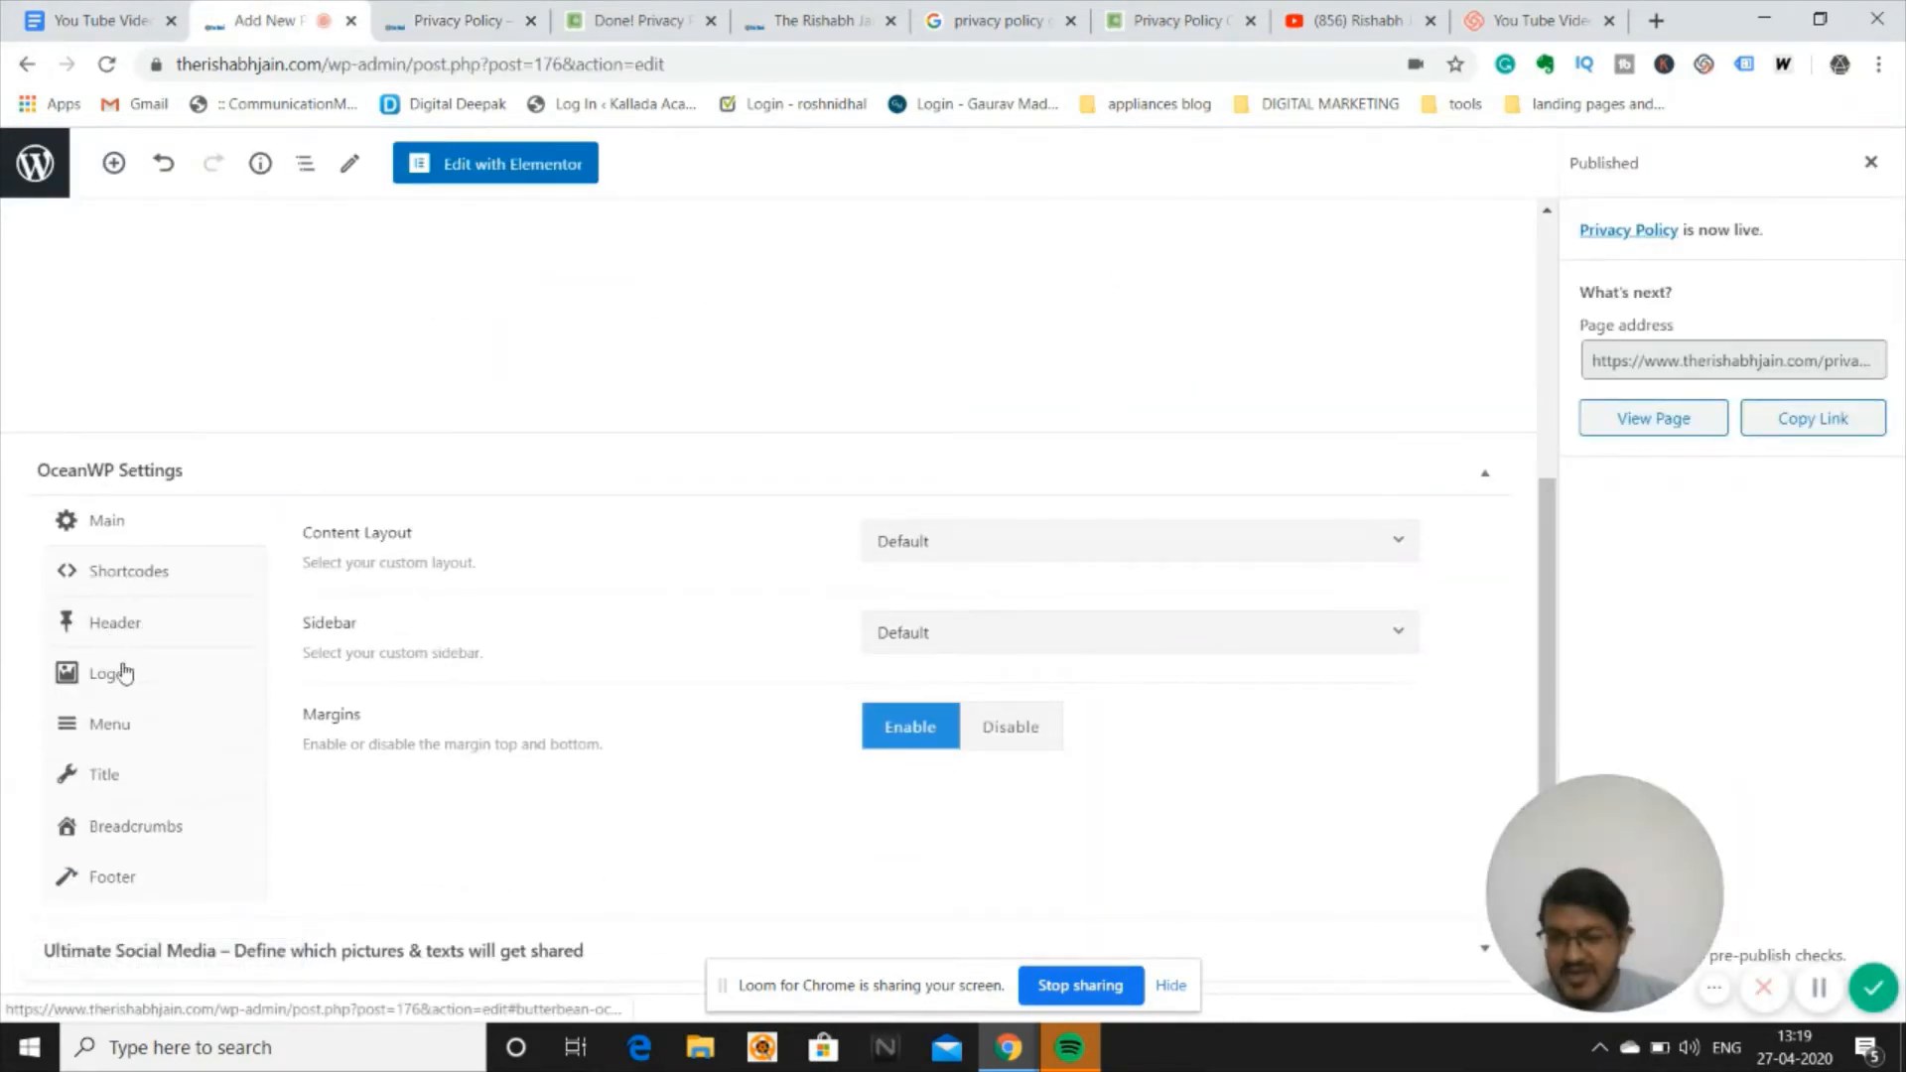
left_click(119, 769)
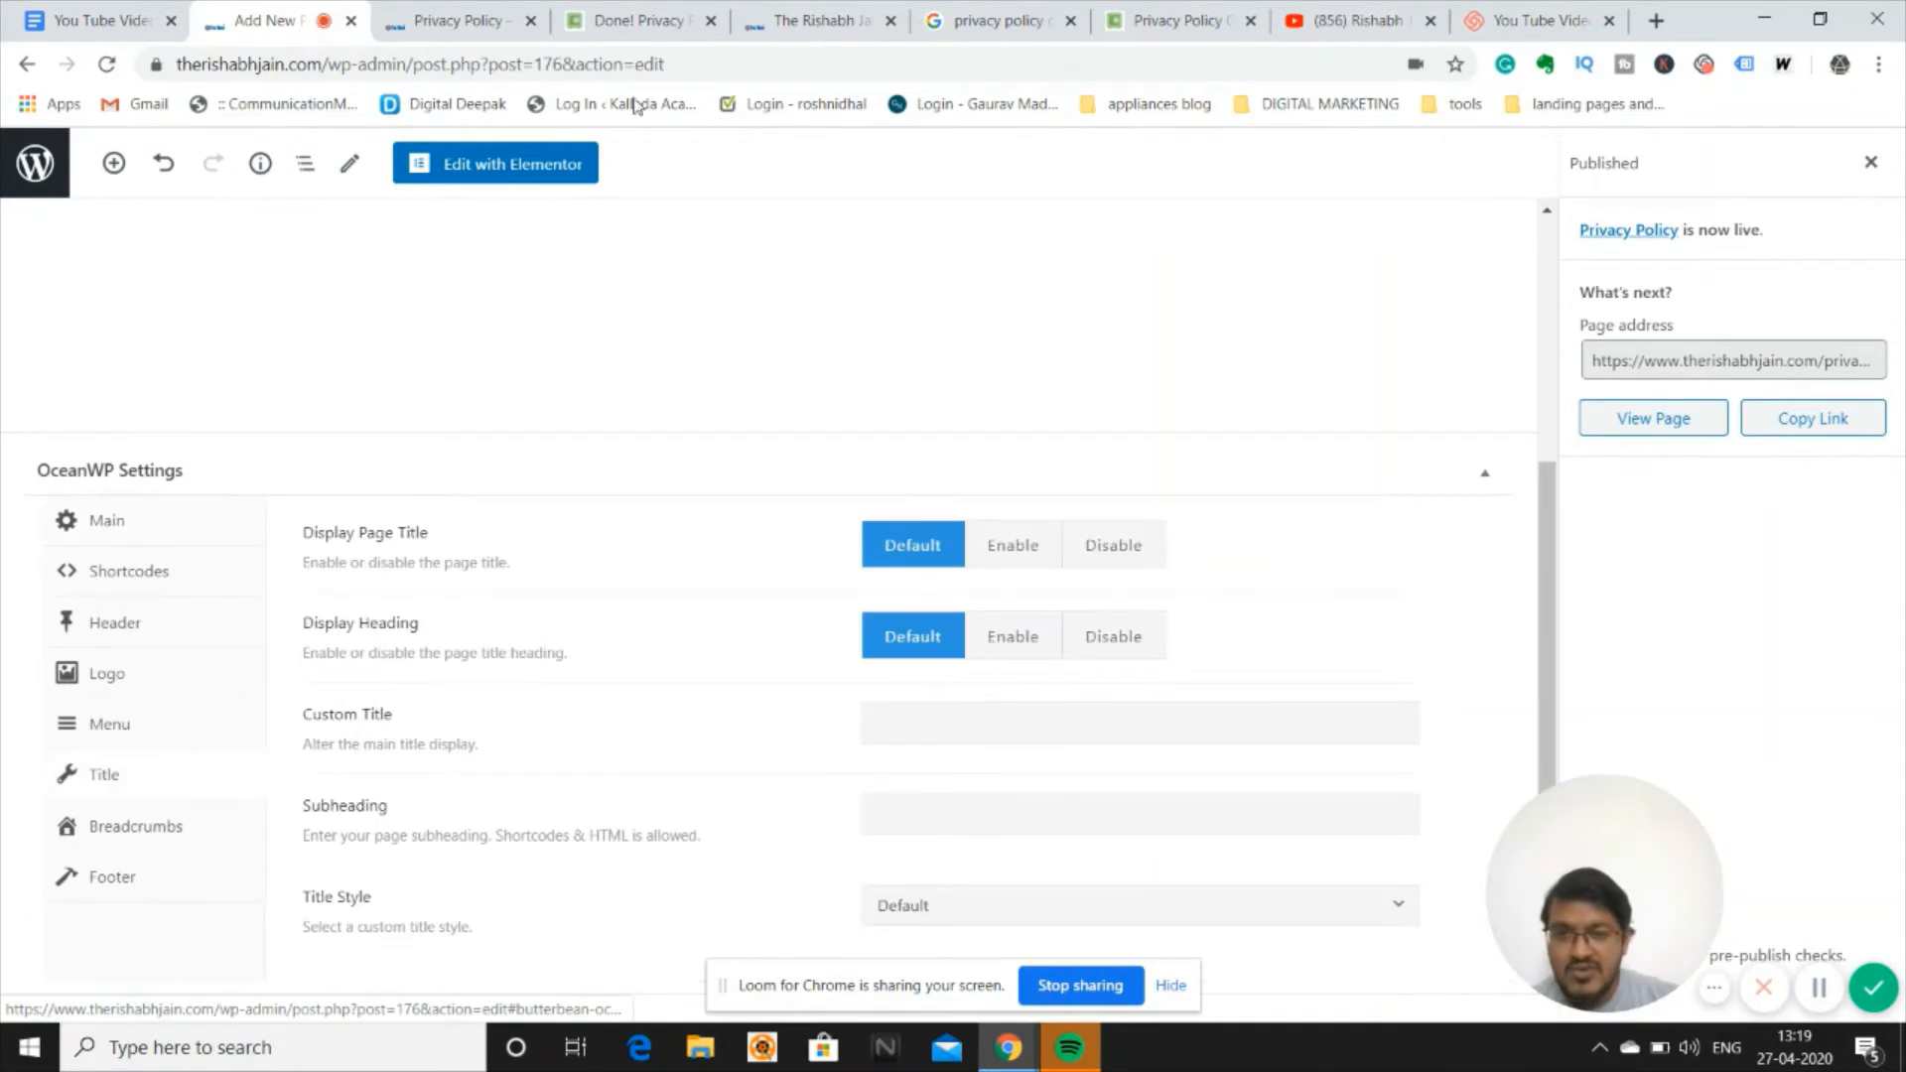
left_click(467, 20)
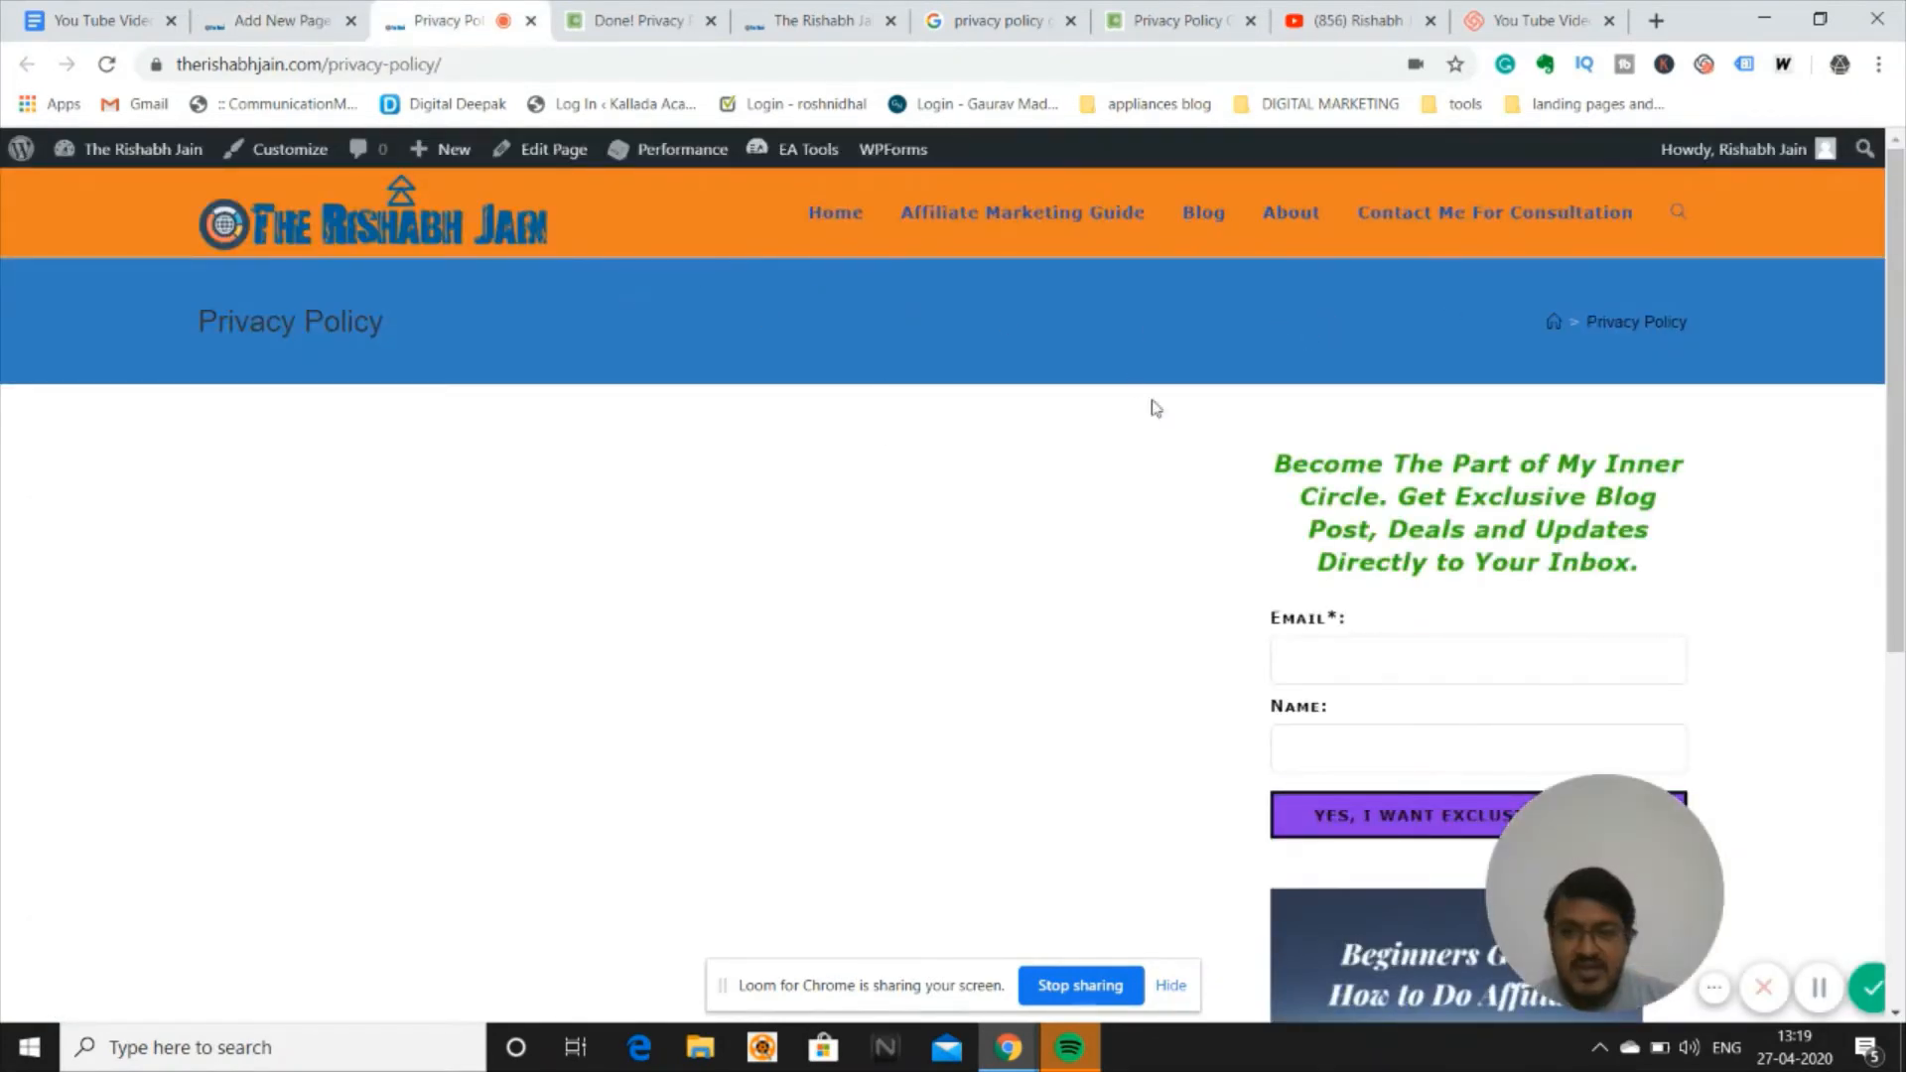
left_click(238, 20)
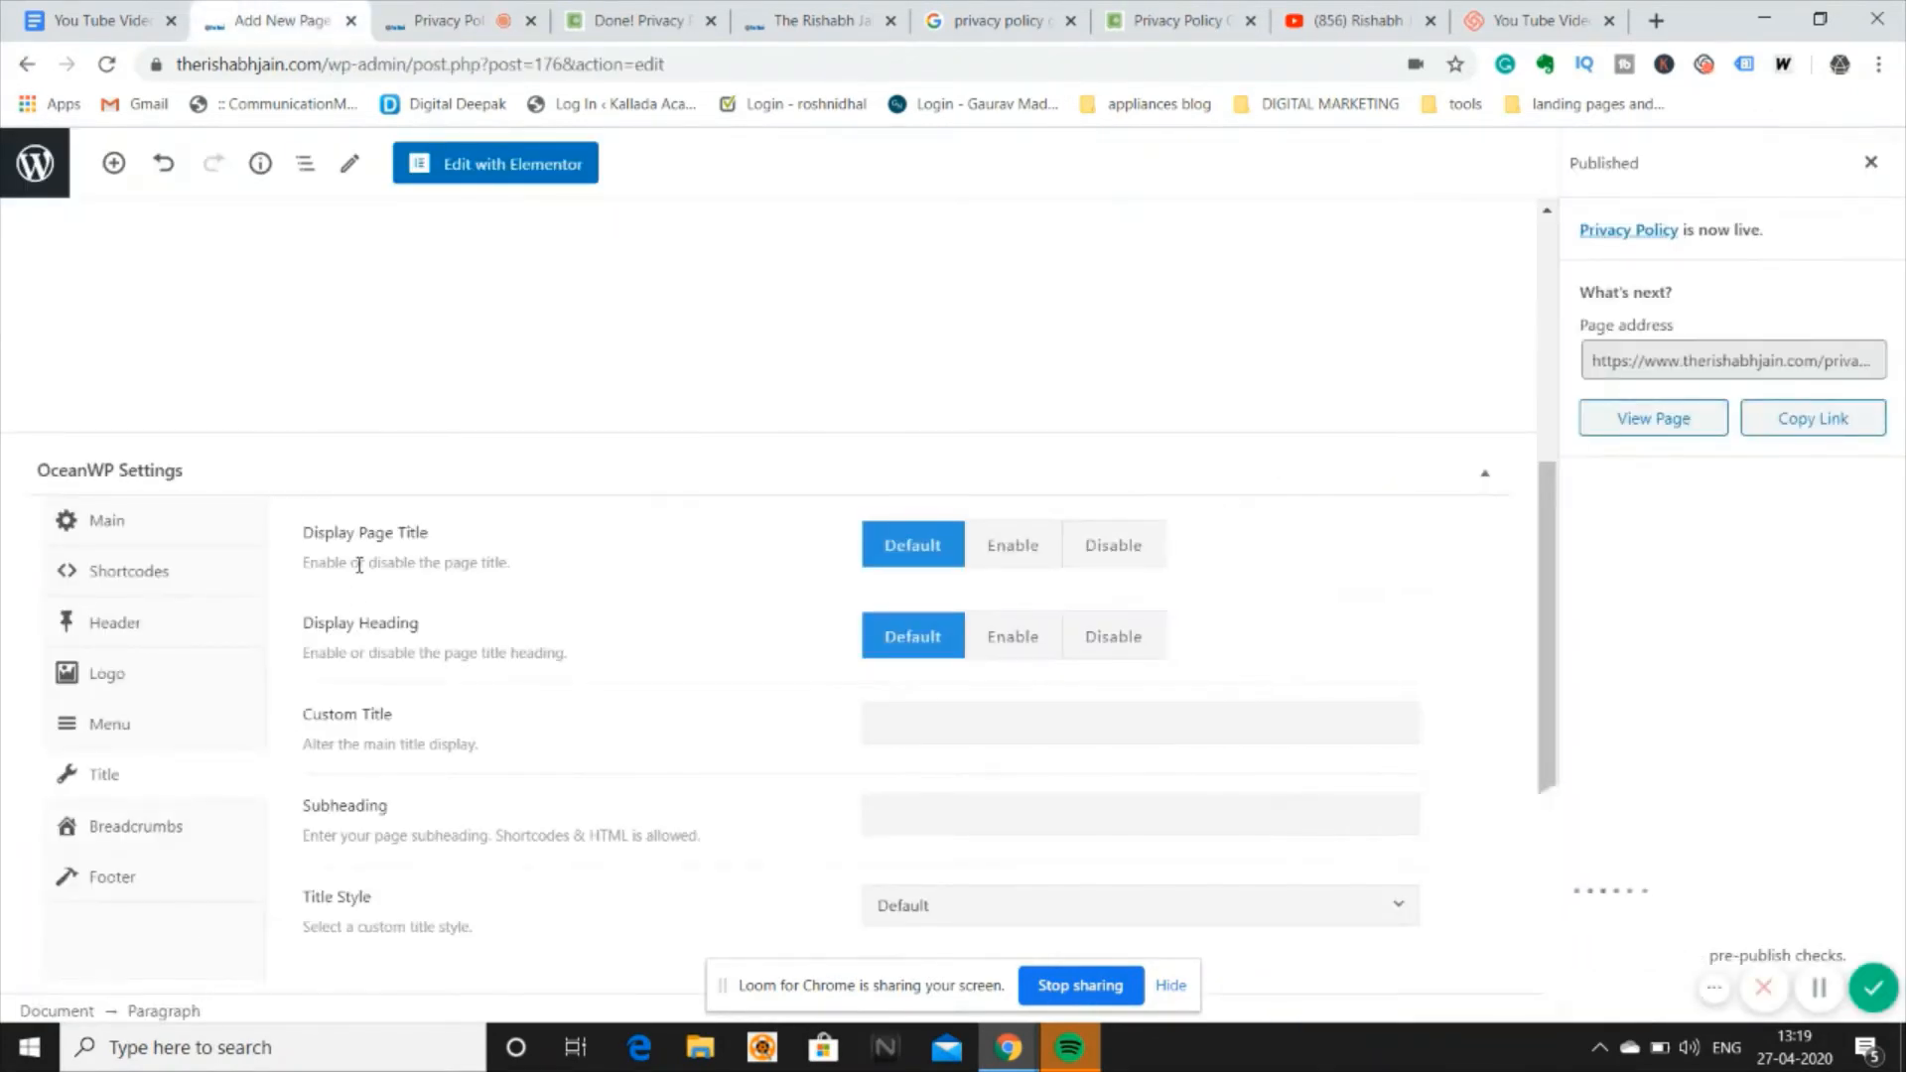
left_click(1109, 562)
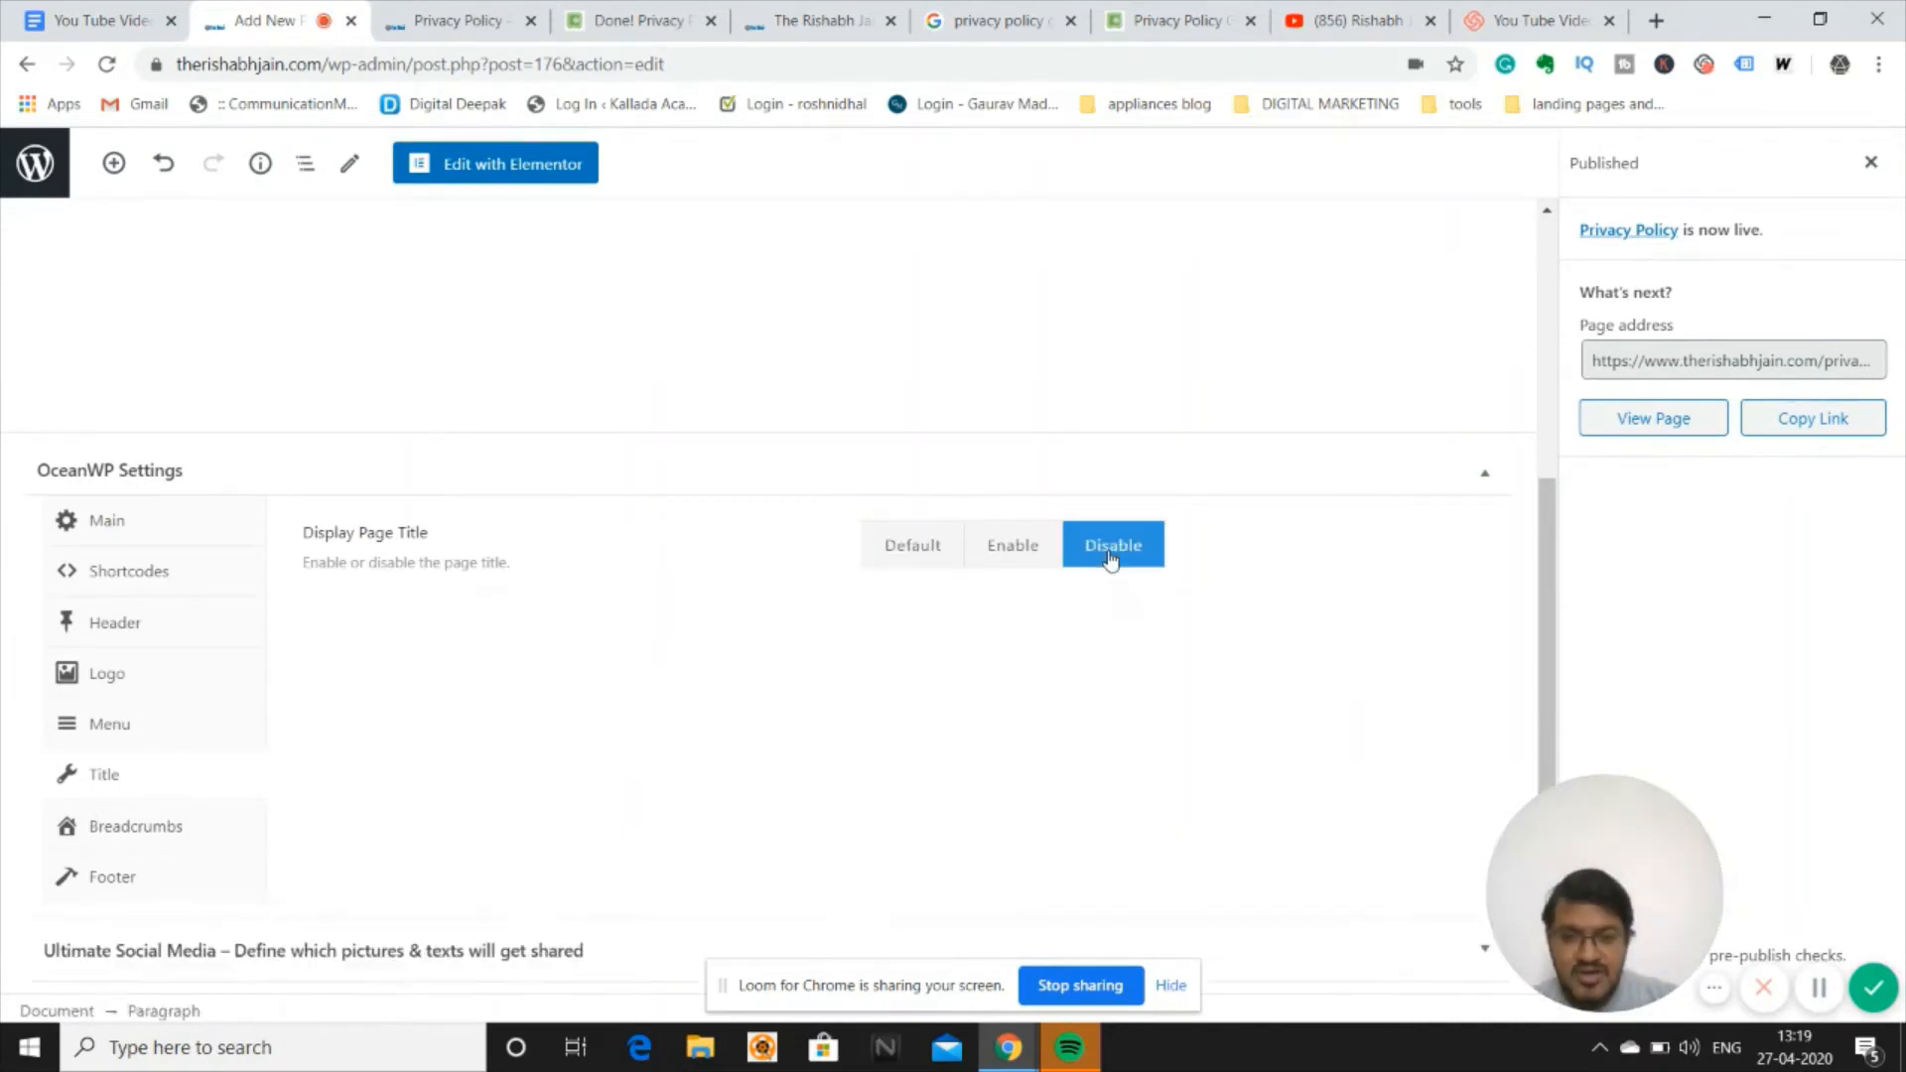
Update the published Privacy Policy page and return to its live view.
scroll(340, 669, "up", 4)
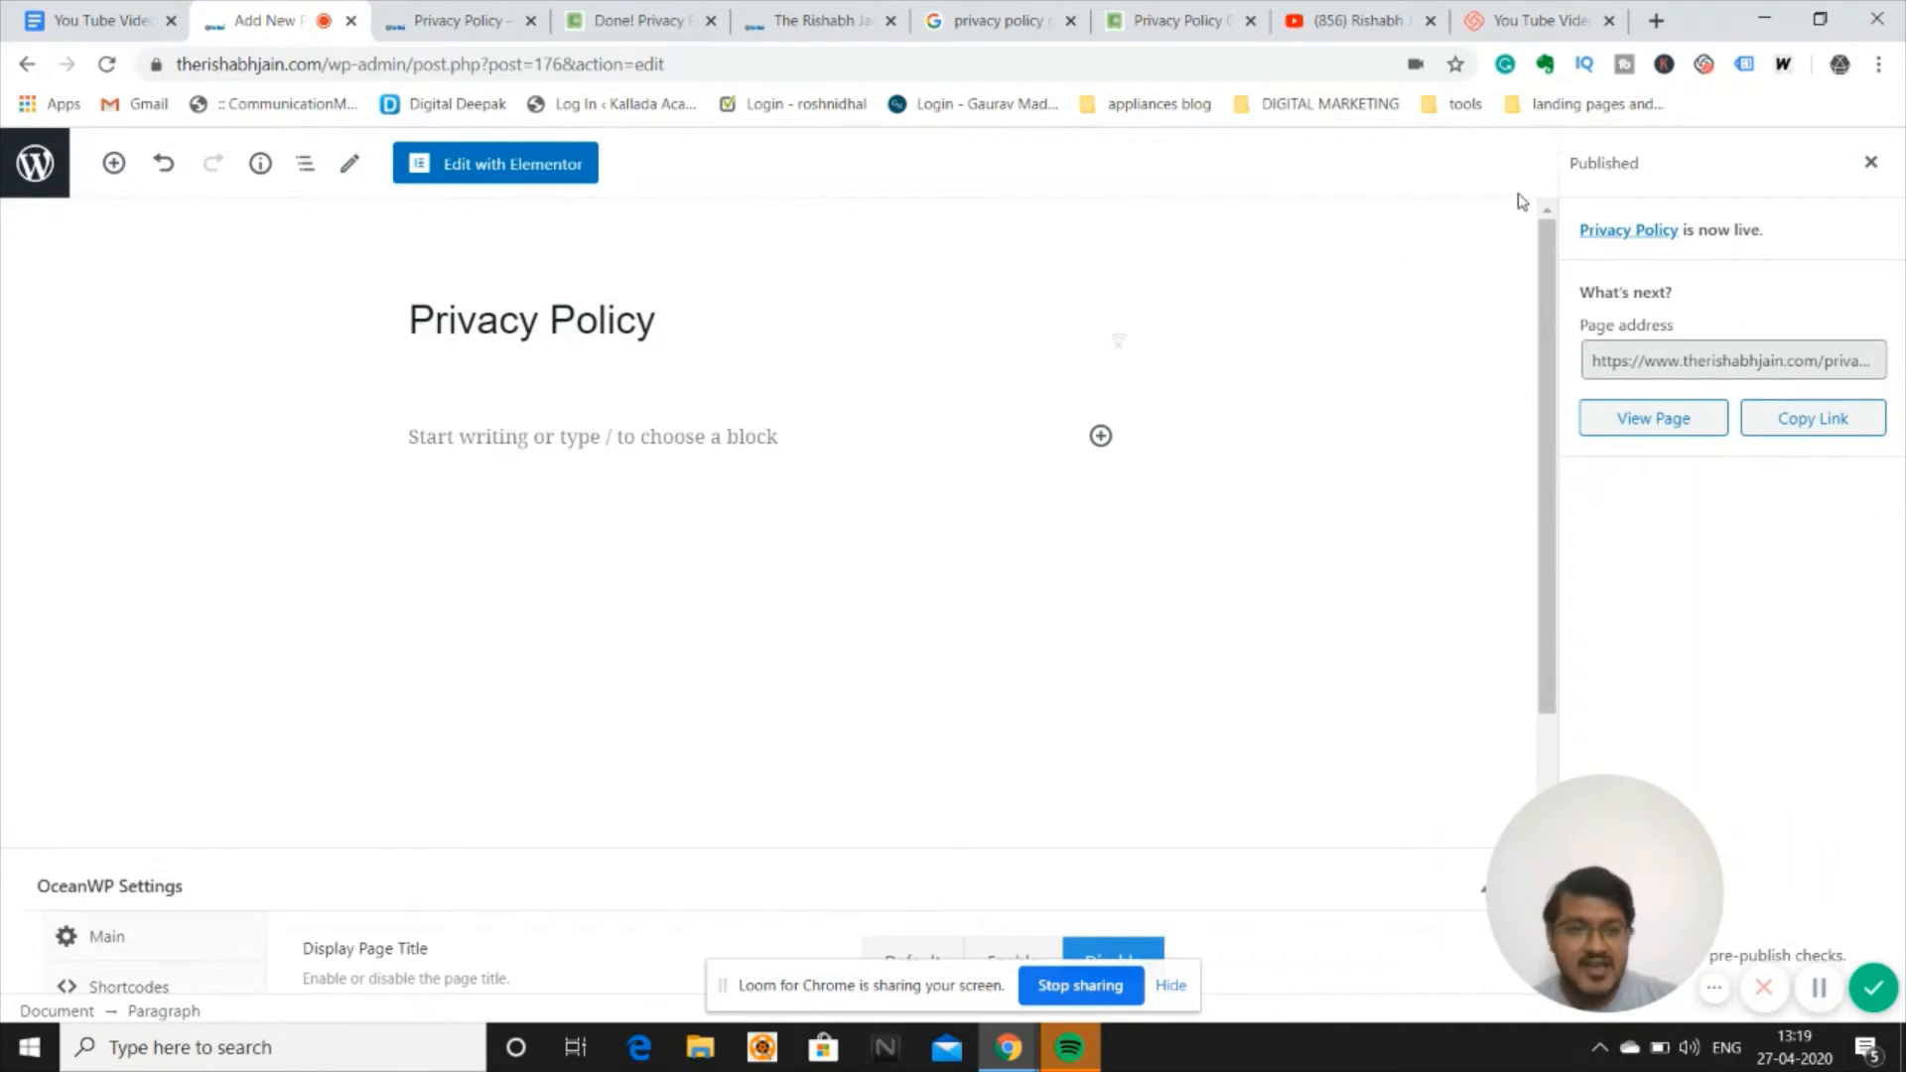
left_click(1869, 163)
left_click(1730, 164)
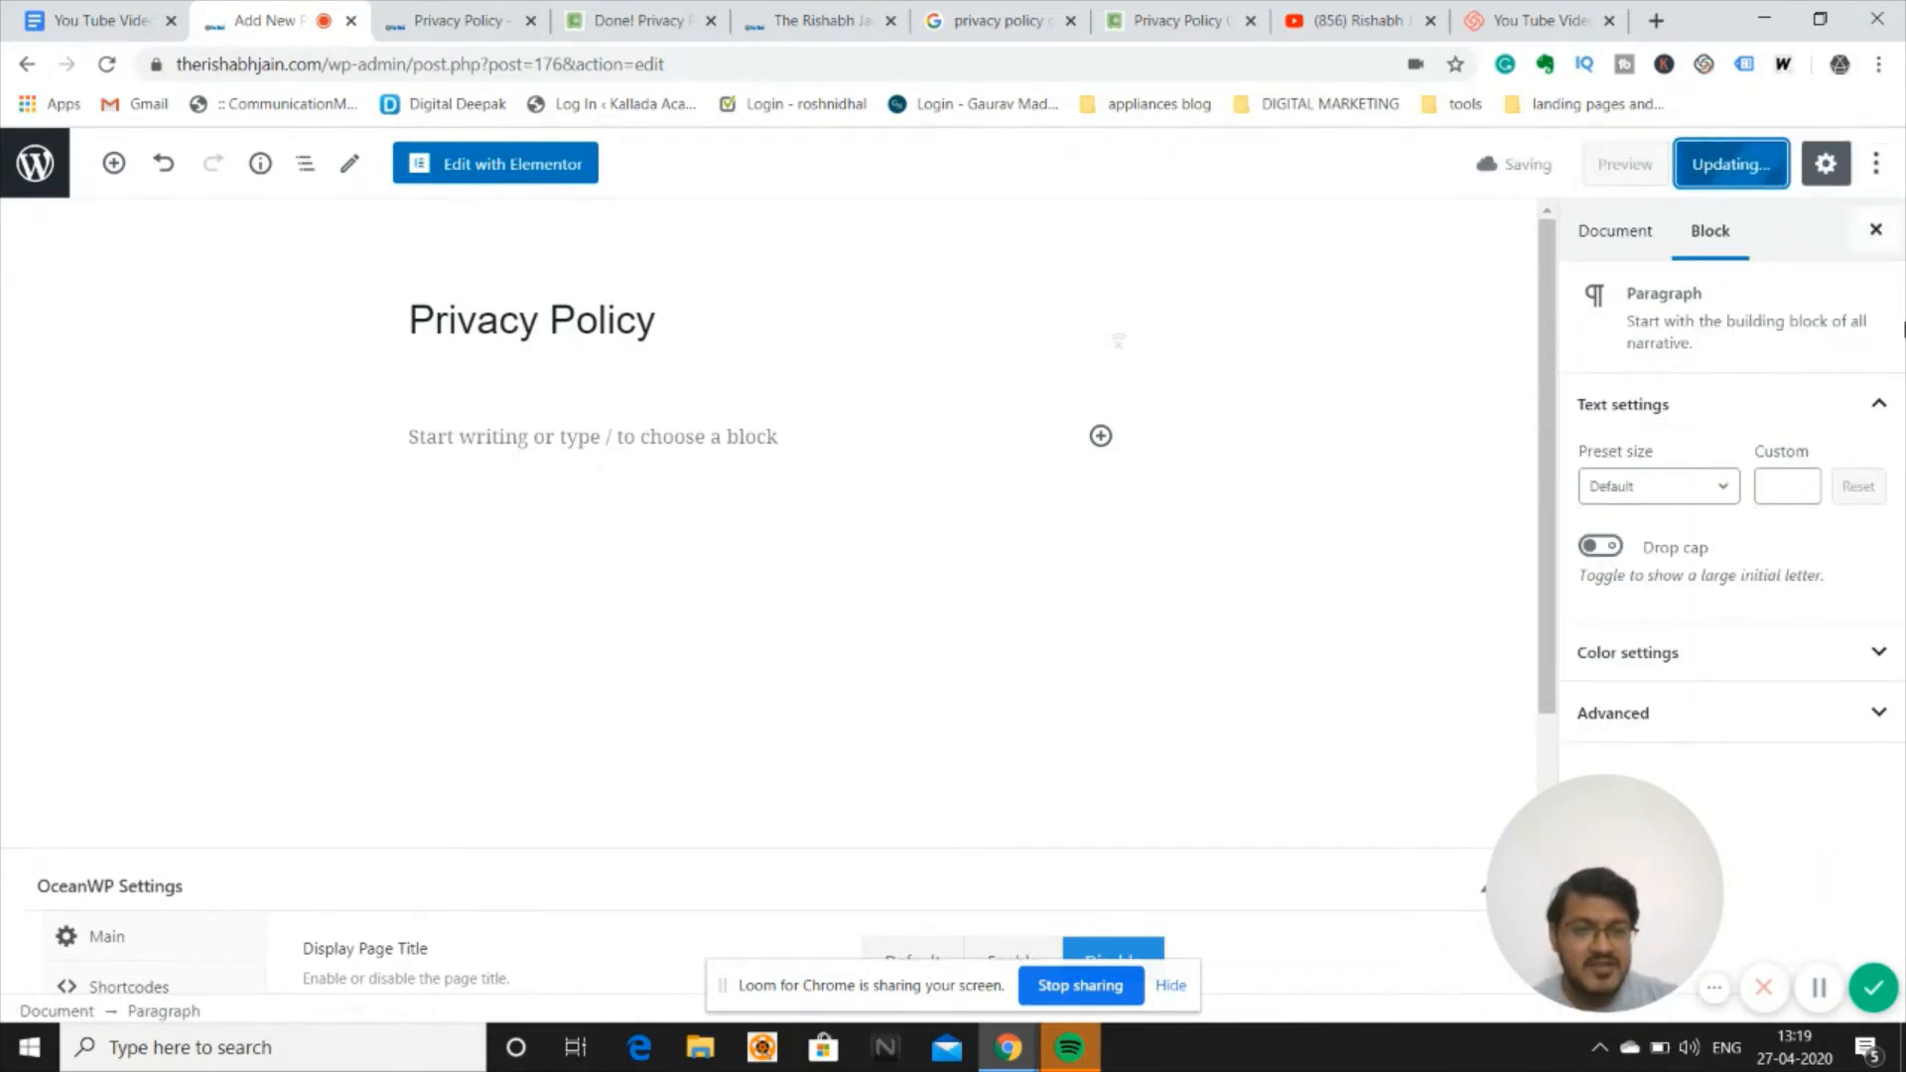
left_click(489, 14)
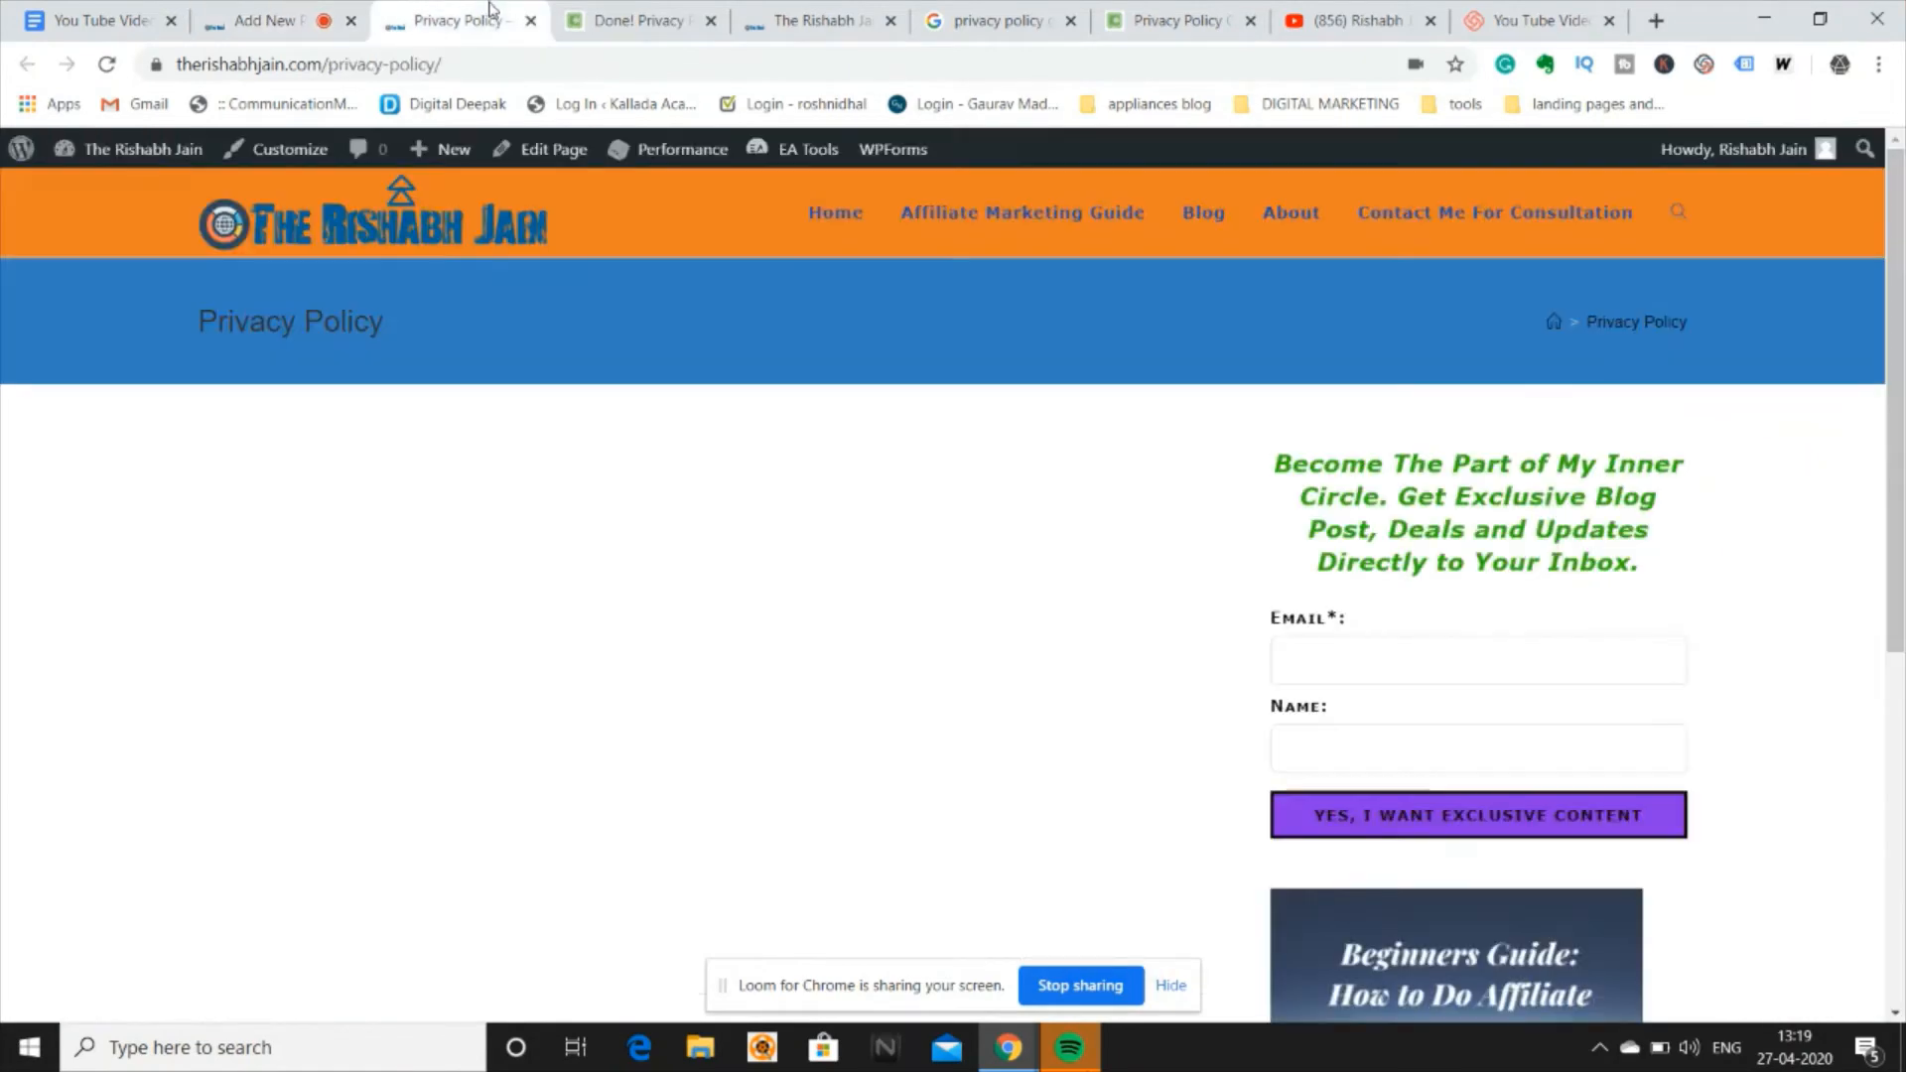
Reload the live Privacy Policy page and check its layout with the page title disabled.
left_click(107, 64)
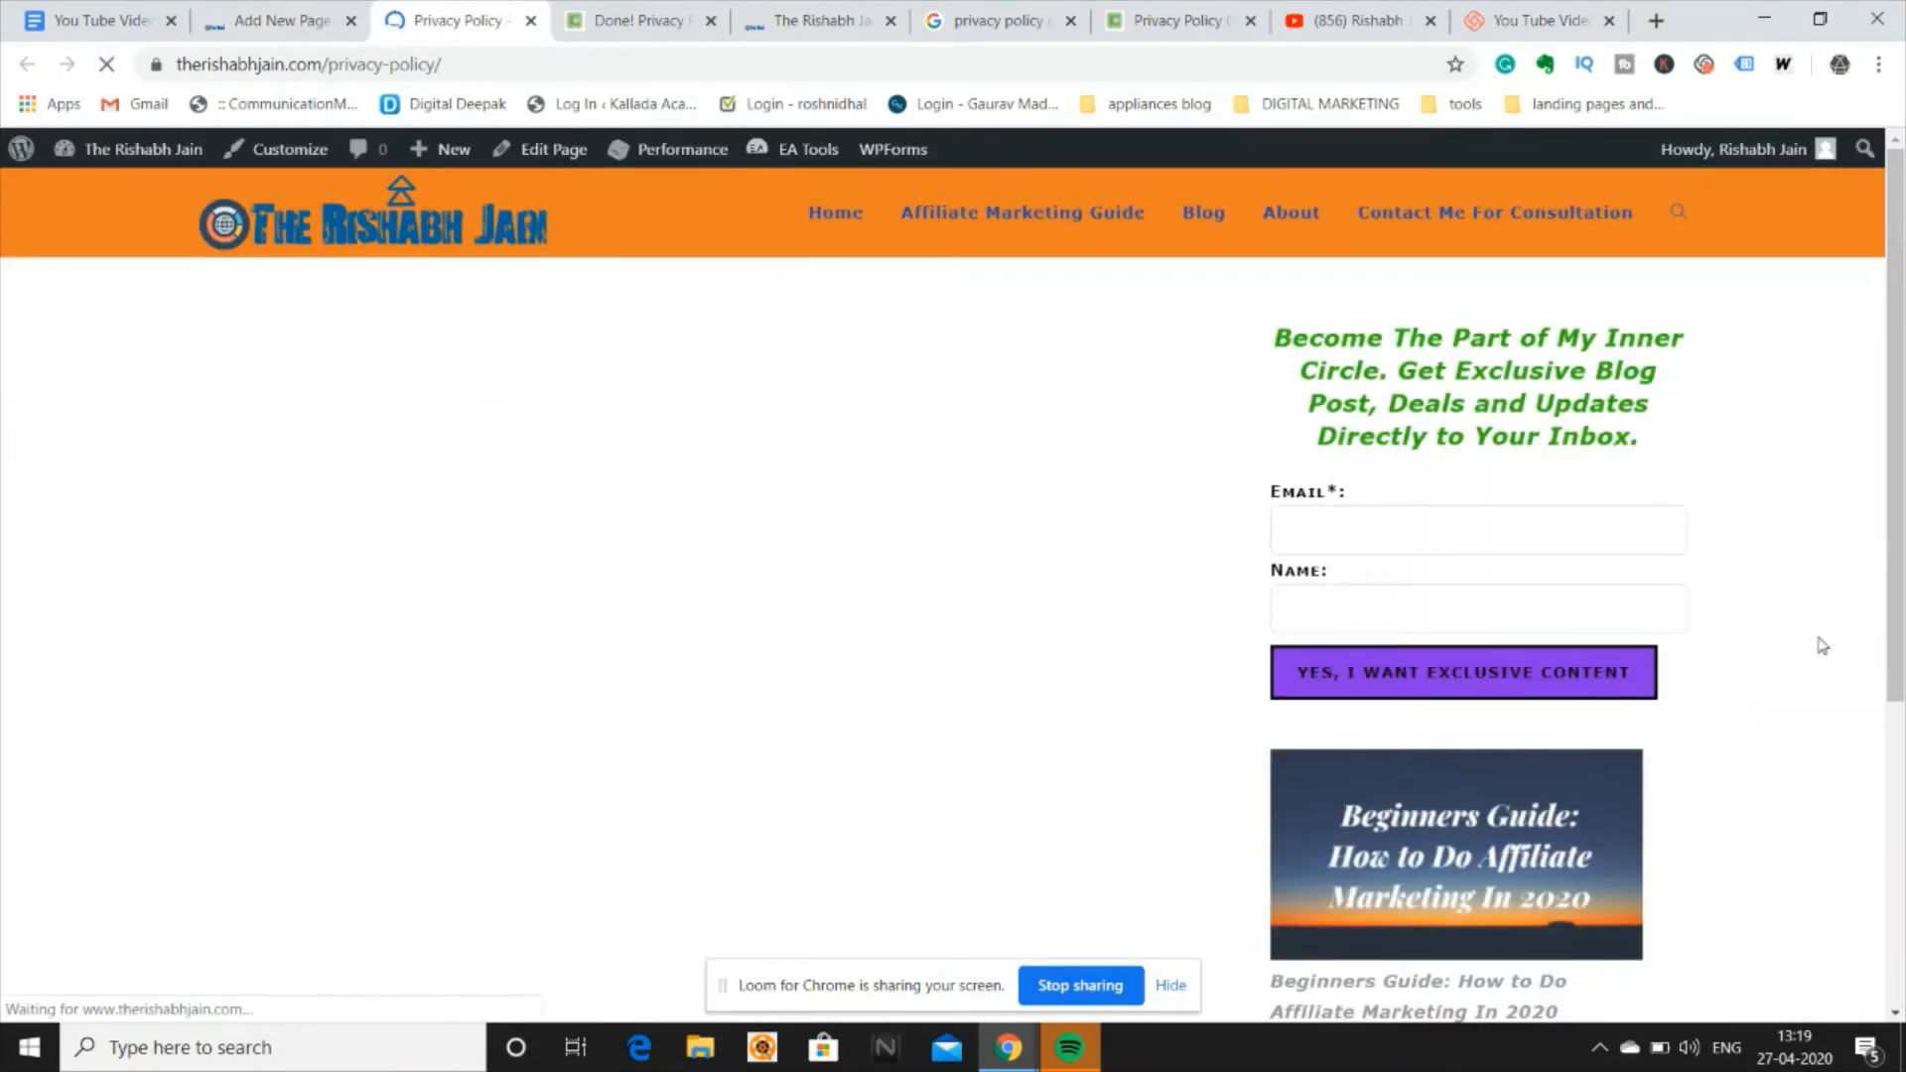
scroll(687, 538, "down", 5)
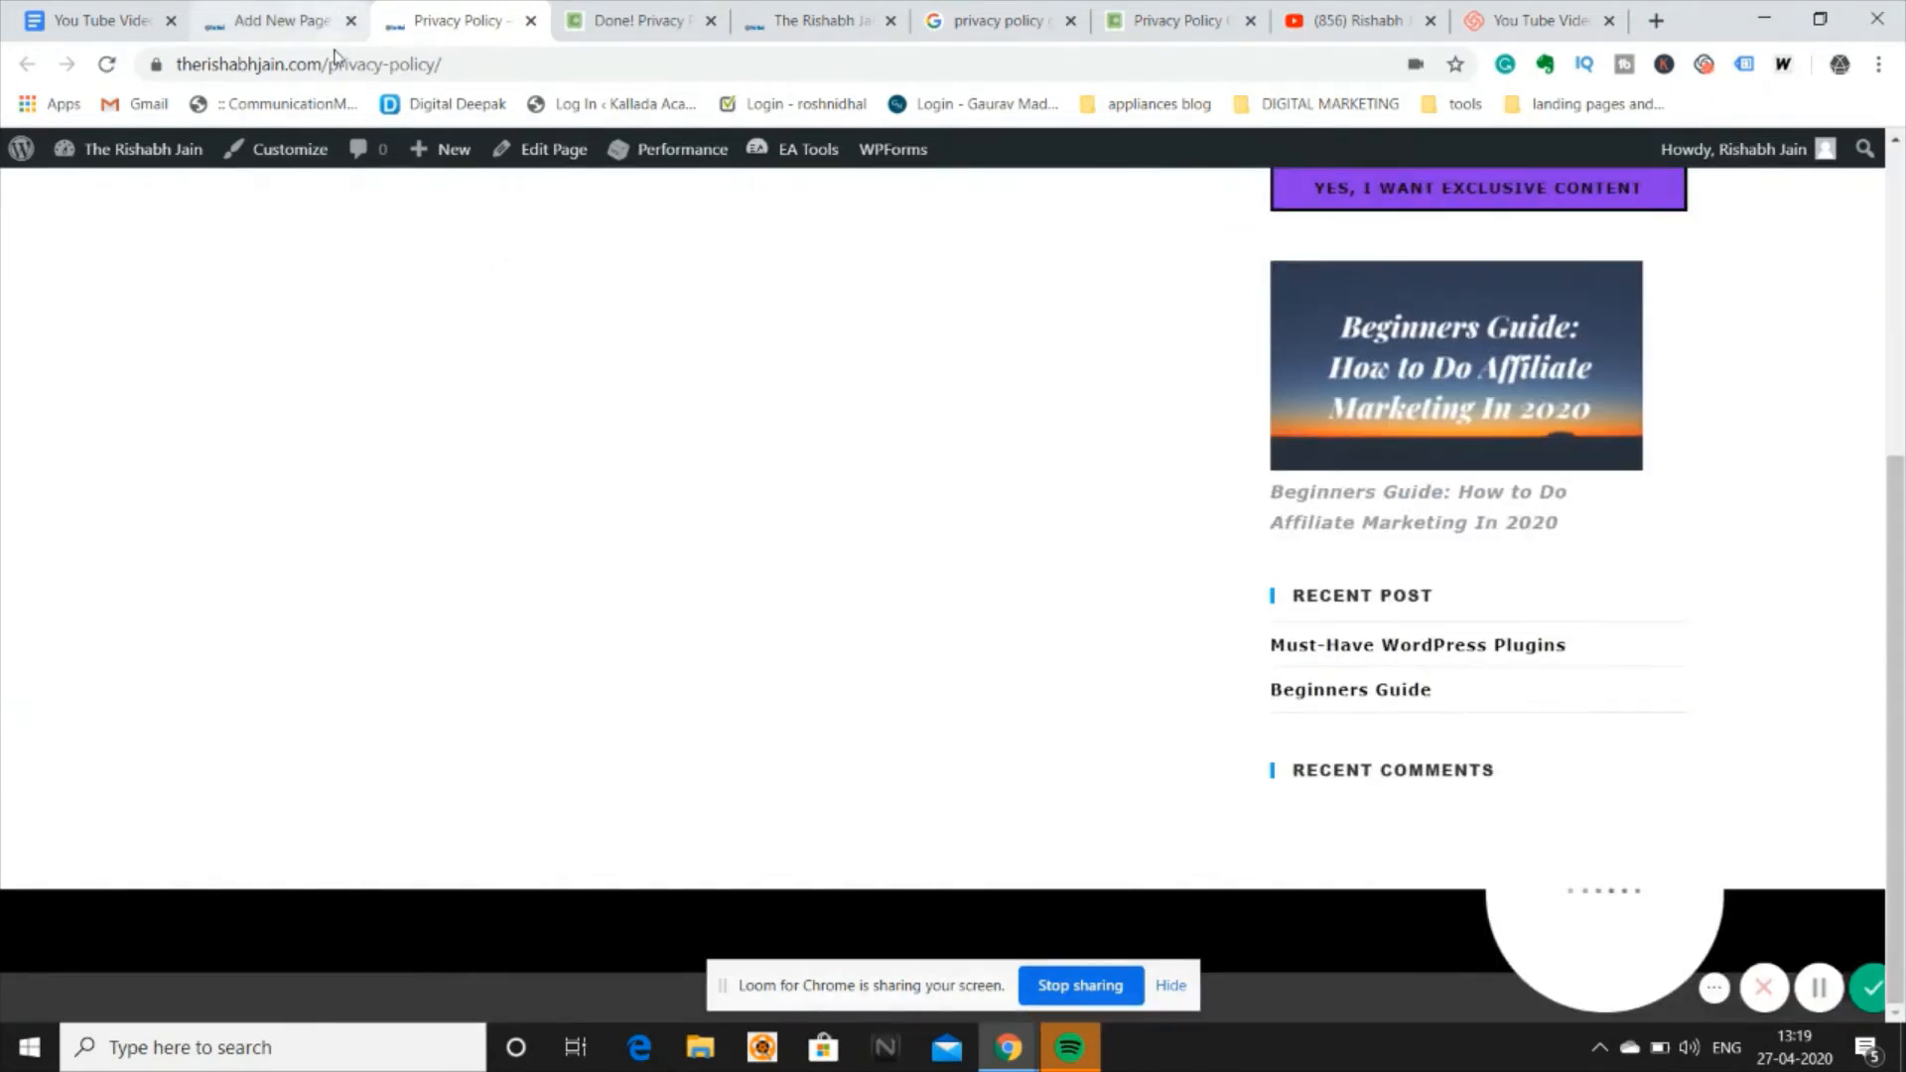
left_click(283, 21)
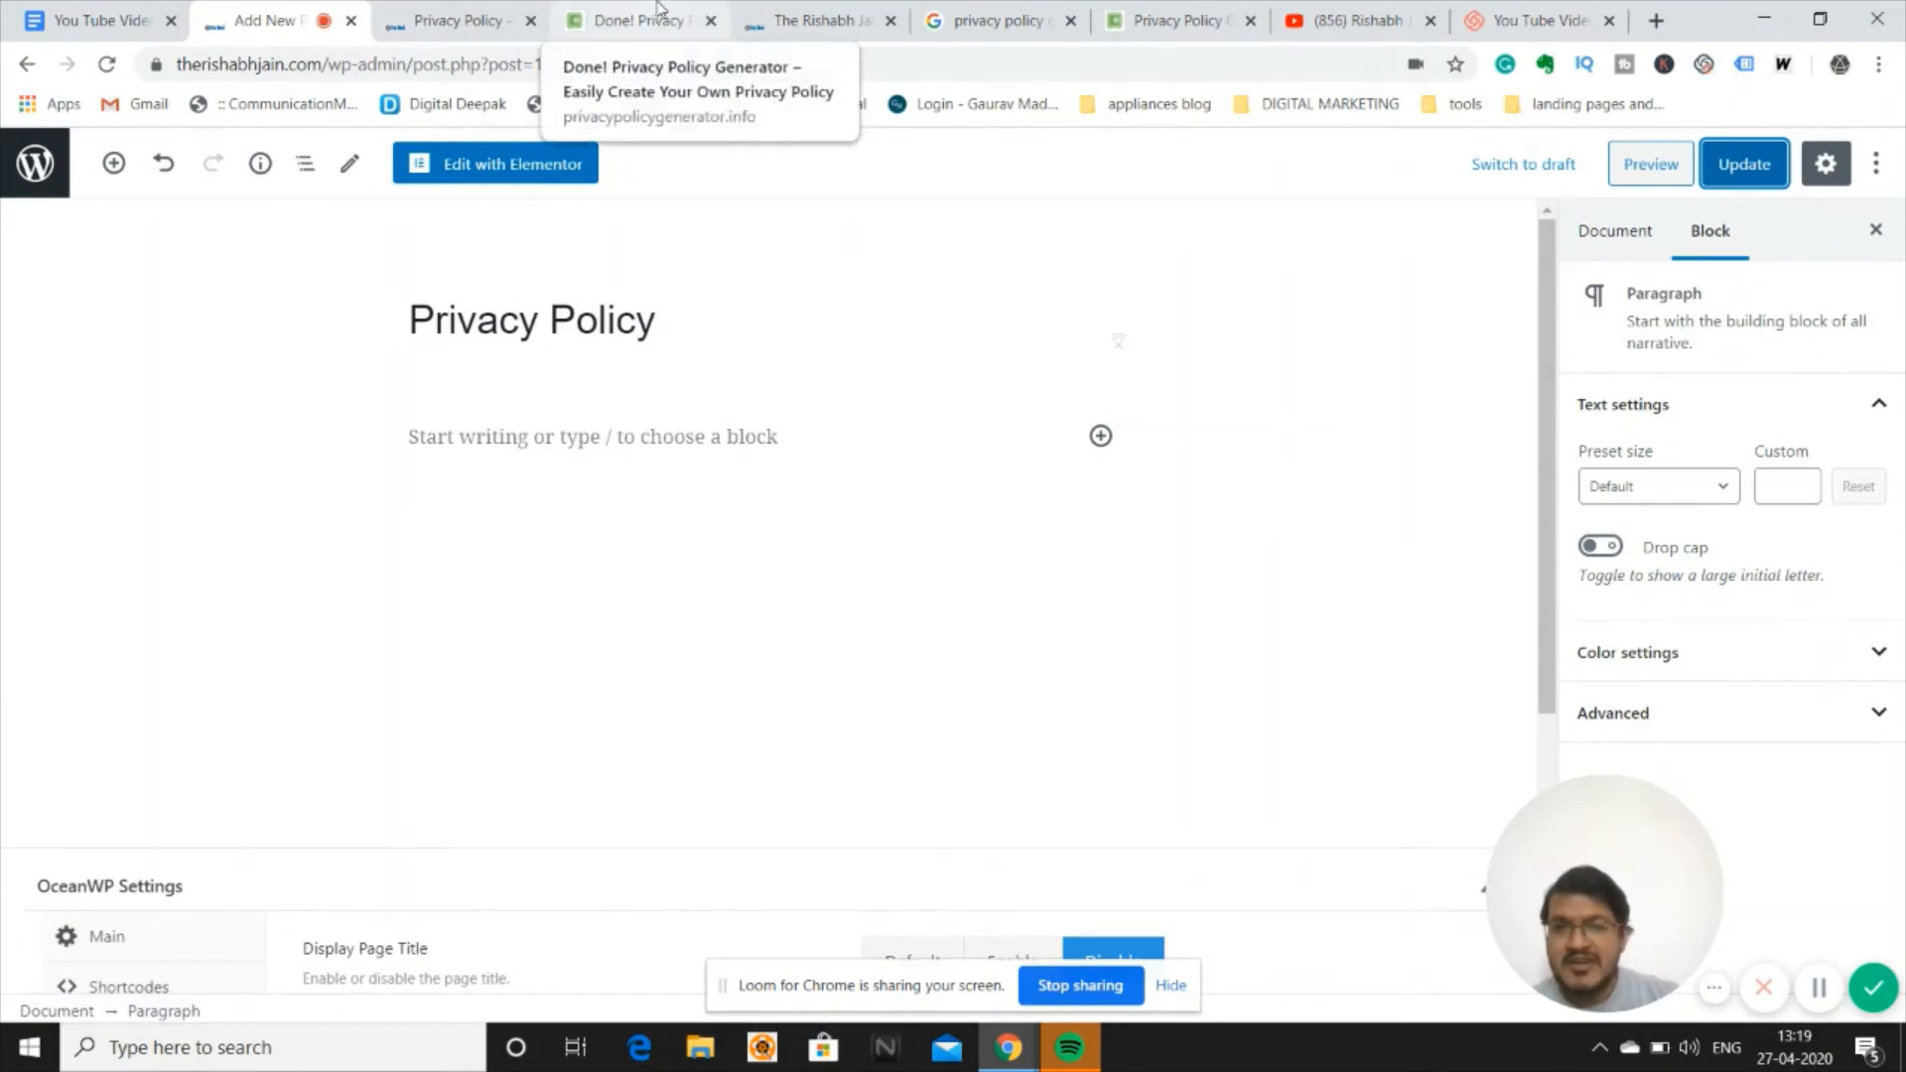
left_click(484, 12)
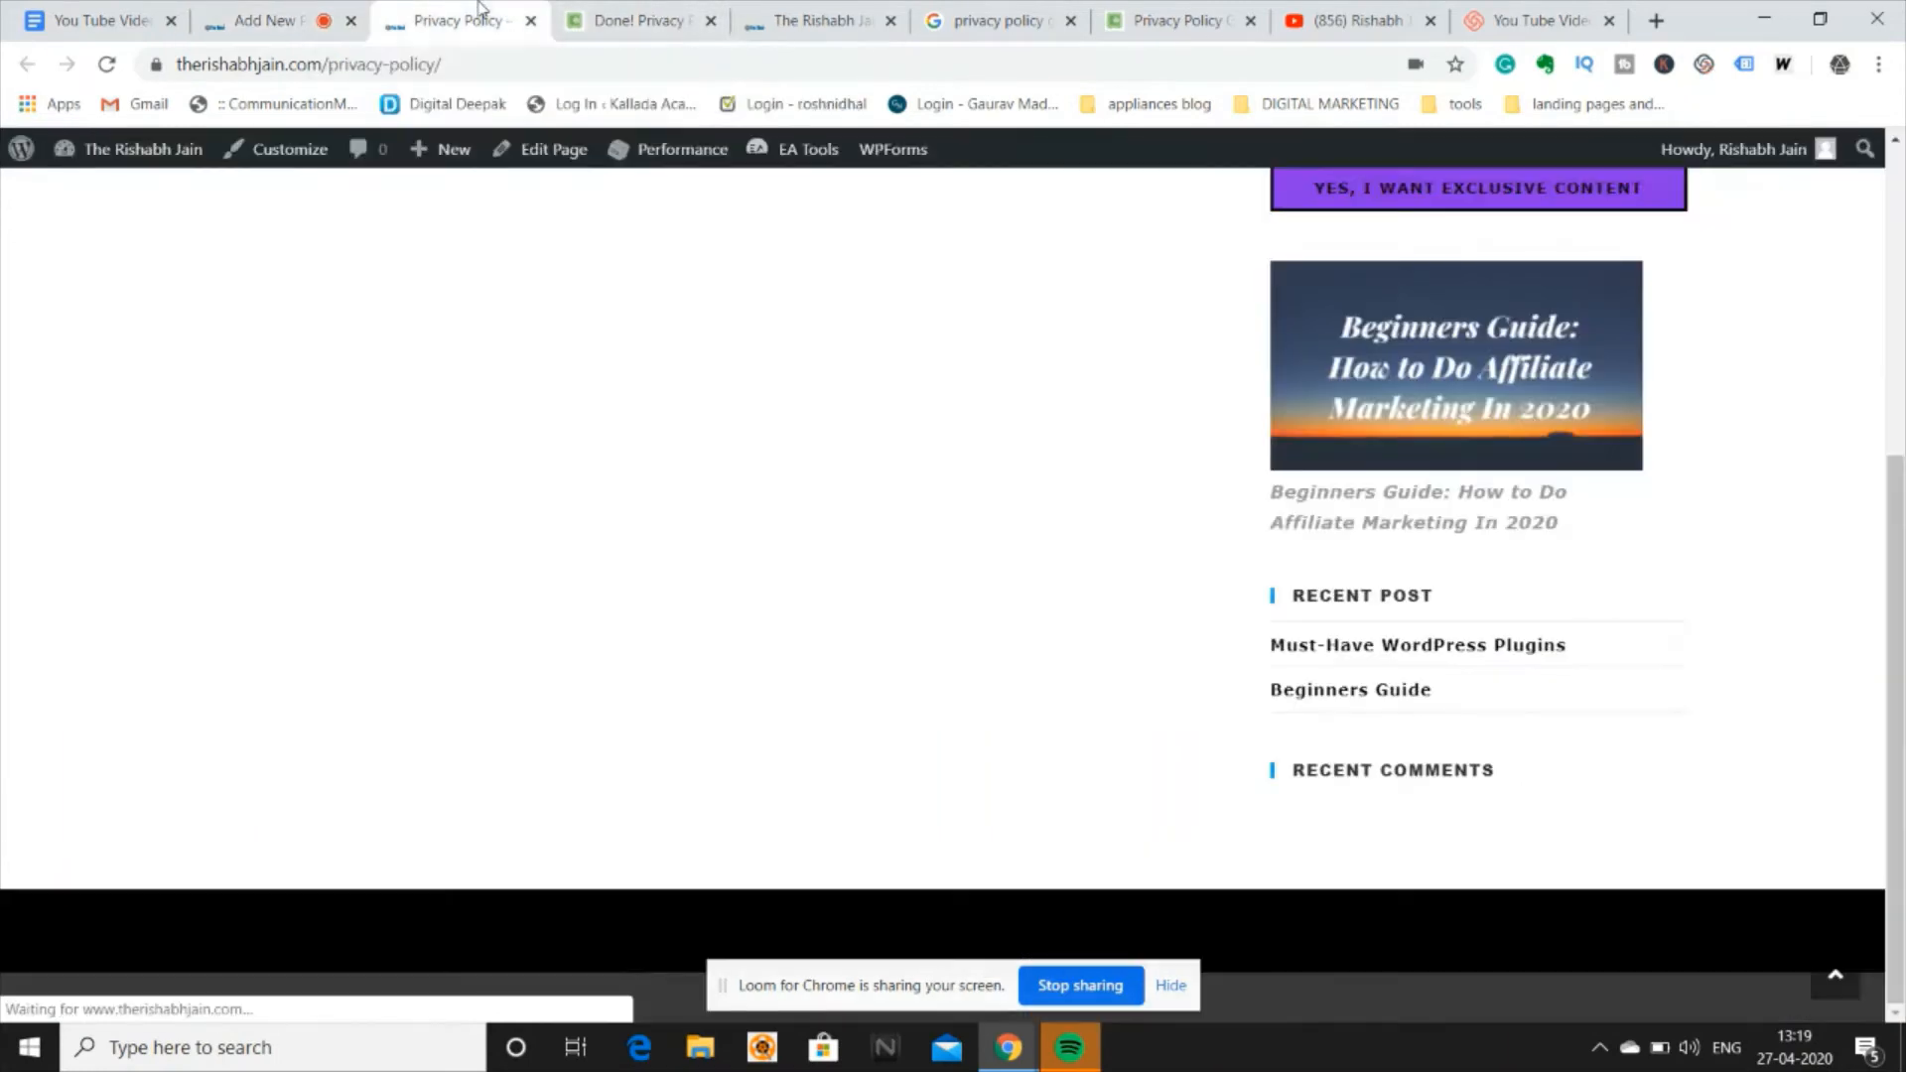
Look through the preview of the generated privacy policy on the Privacy Policy Generator site.
left_click(650, 12)
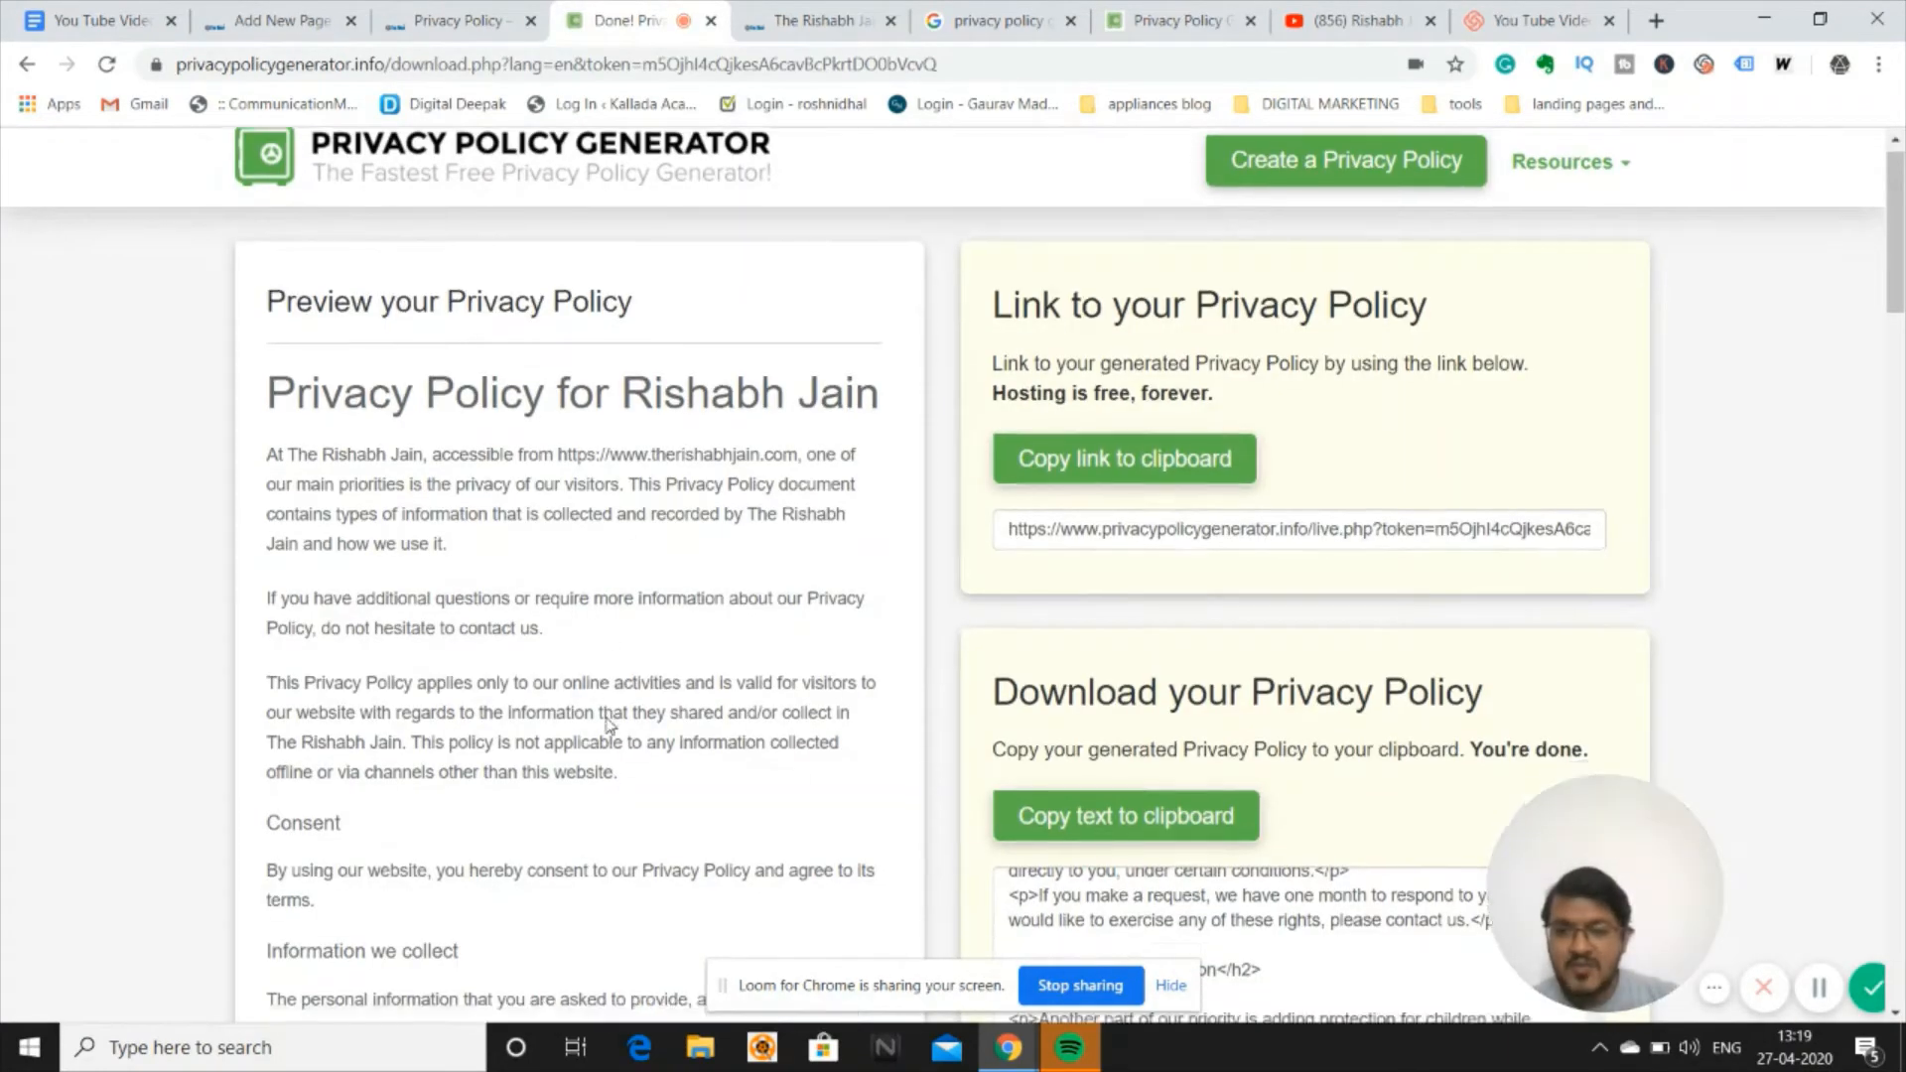
scroll(609, 723, "down", 7)
scroll(609, 723, "up", 8)
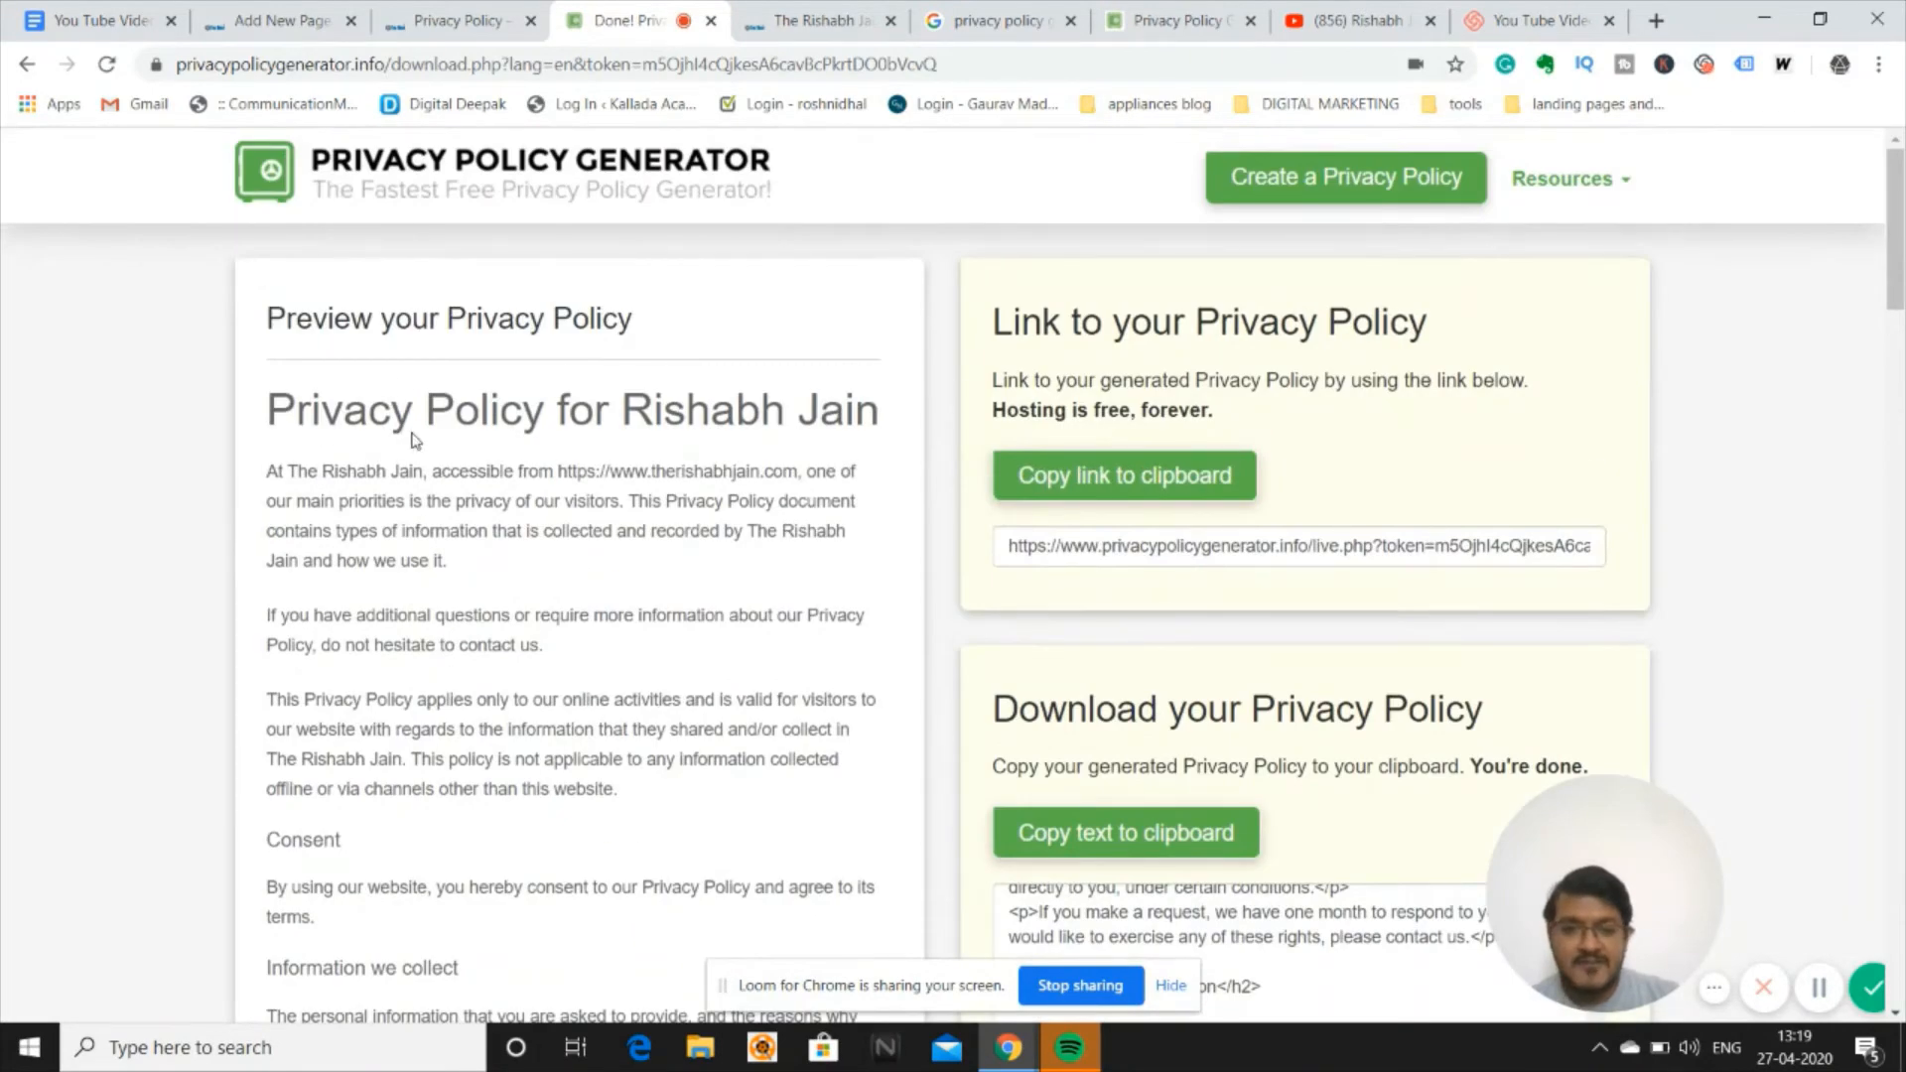
Review the Google results for "privacy policy generator" and the generator's form for company name, website name and website URL.
left_click(992, 14)
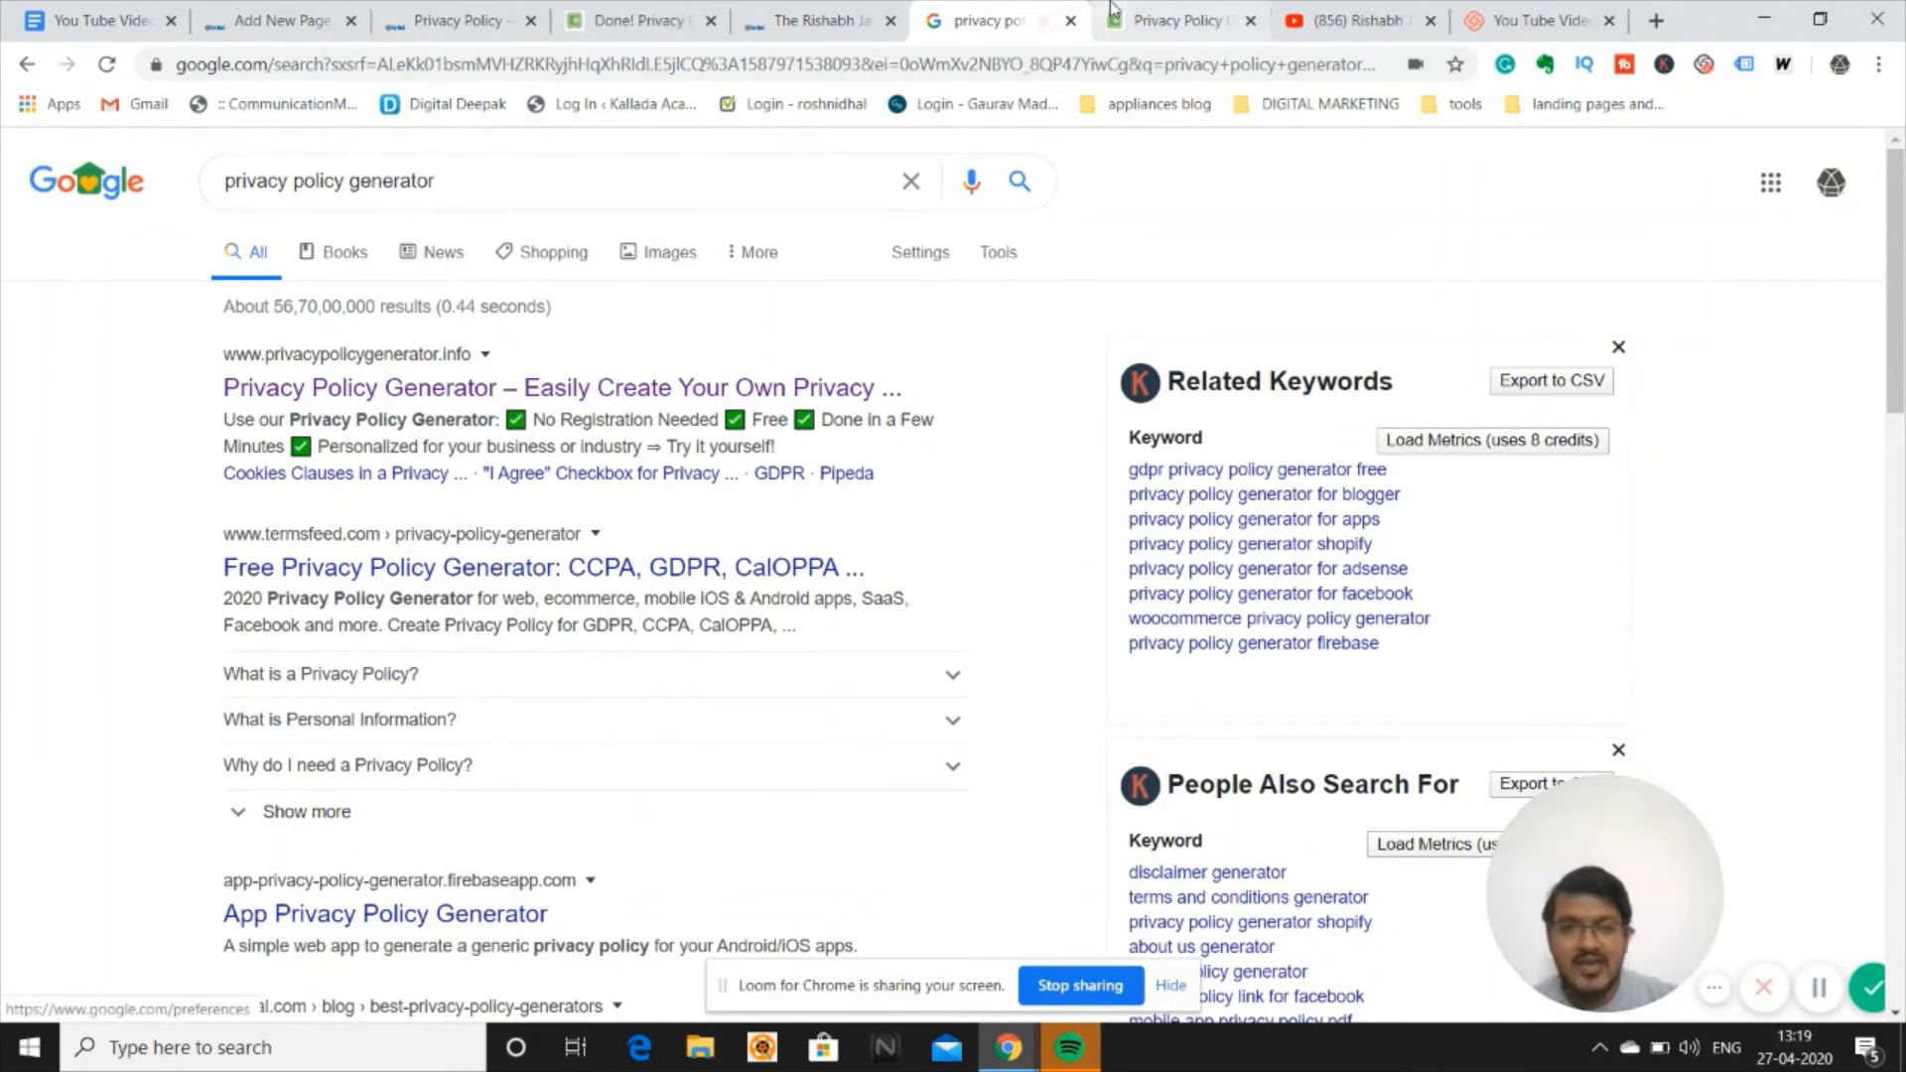
left_click(1154, 10)
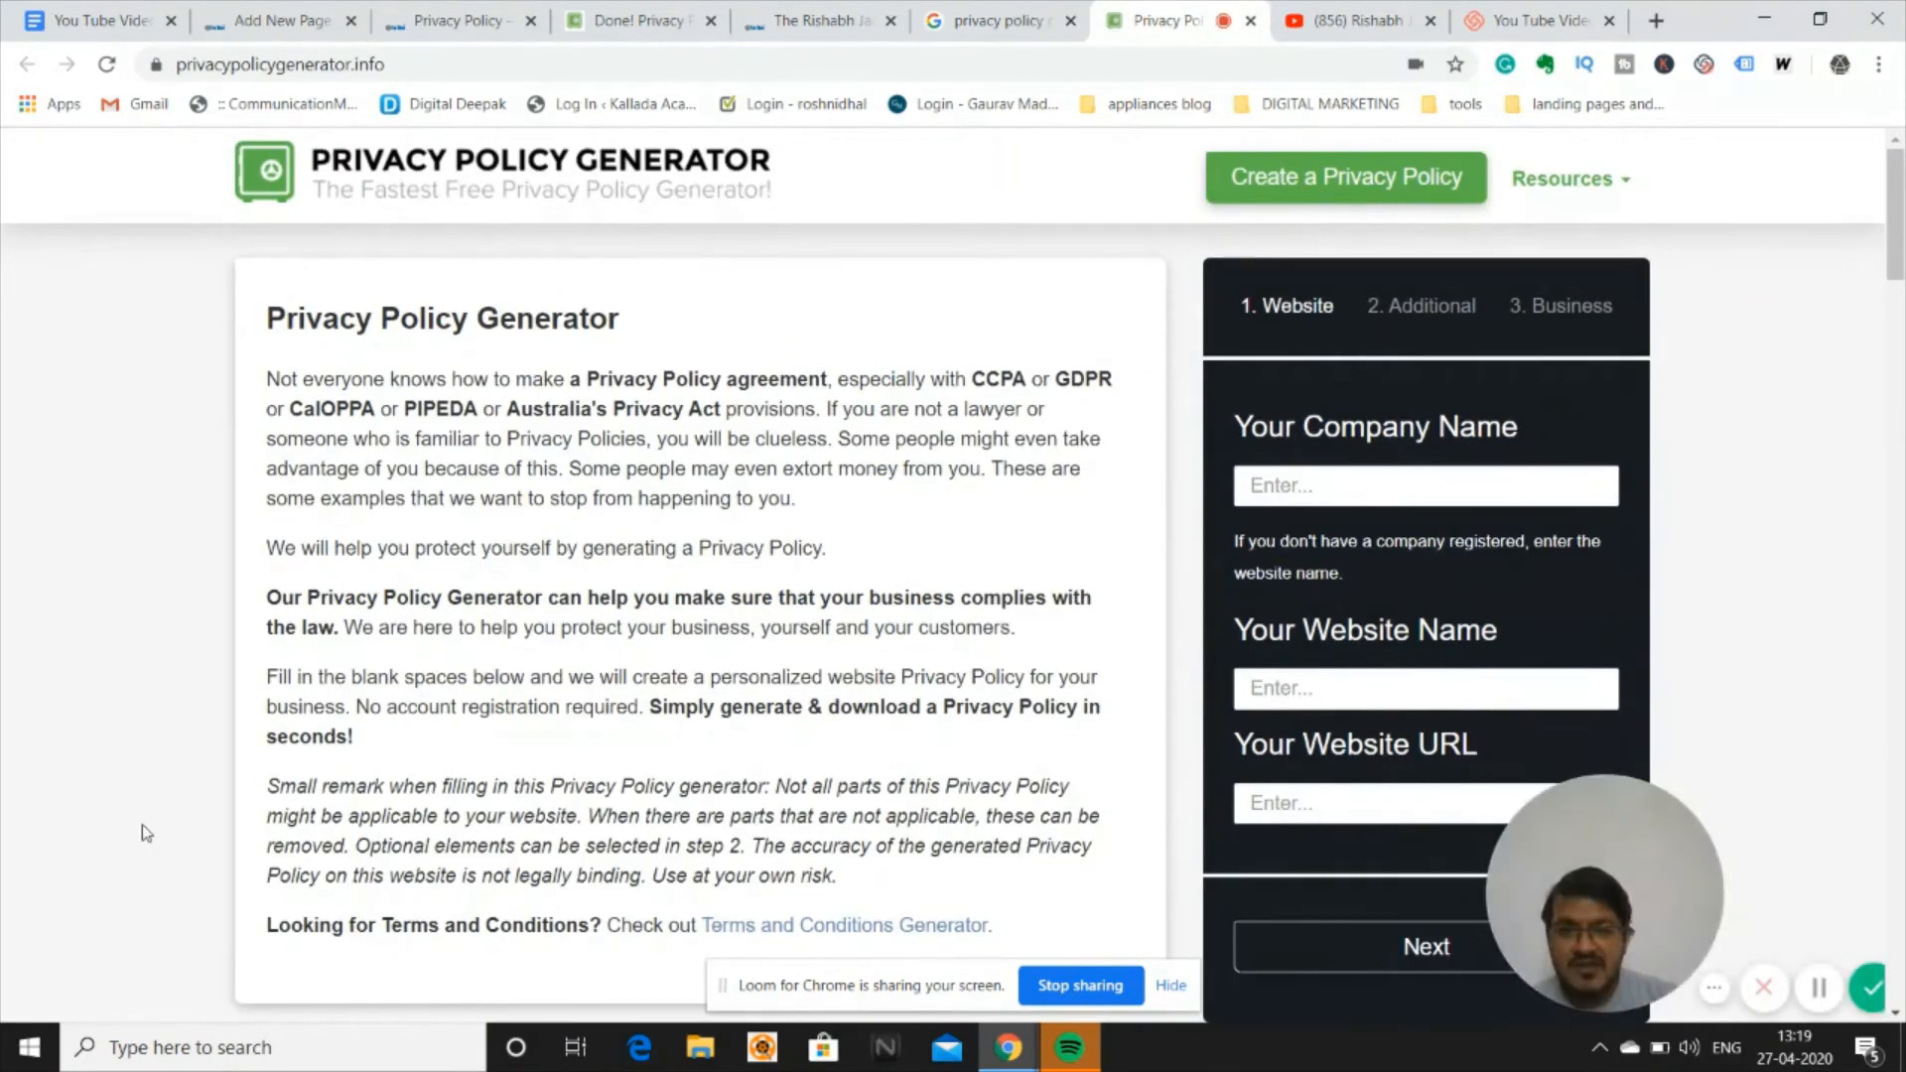
scroll(1163, 691, "down", 2)
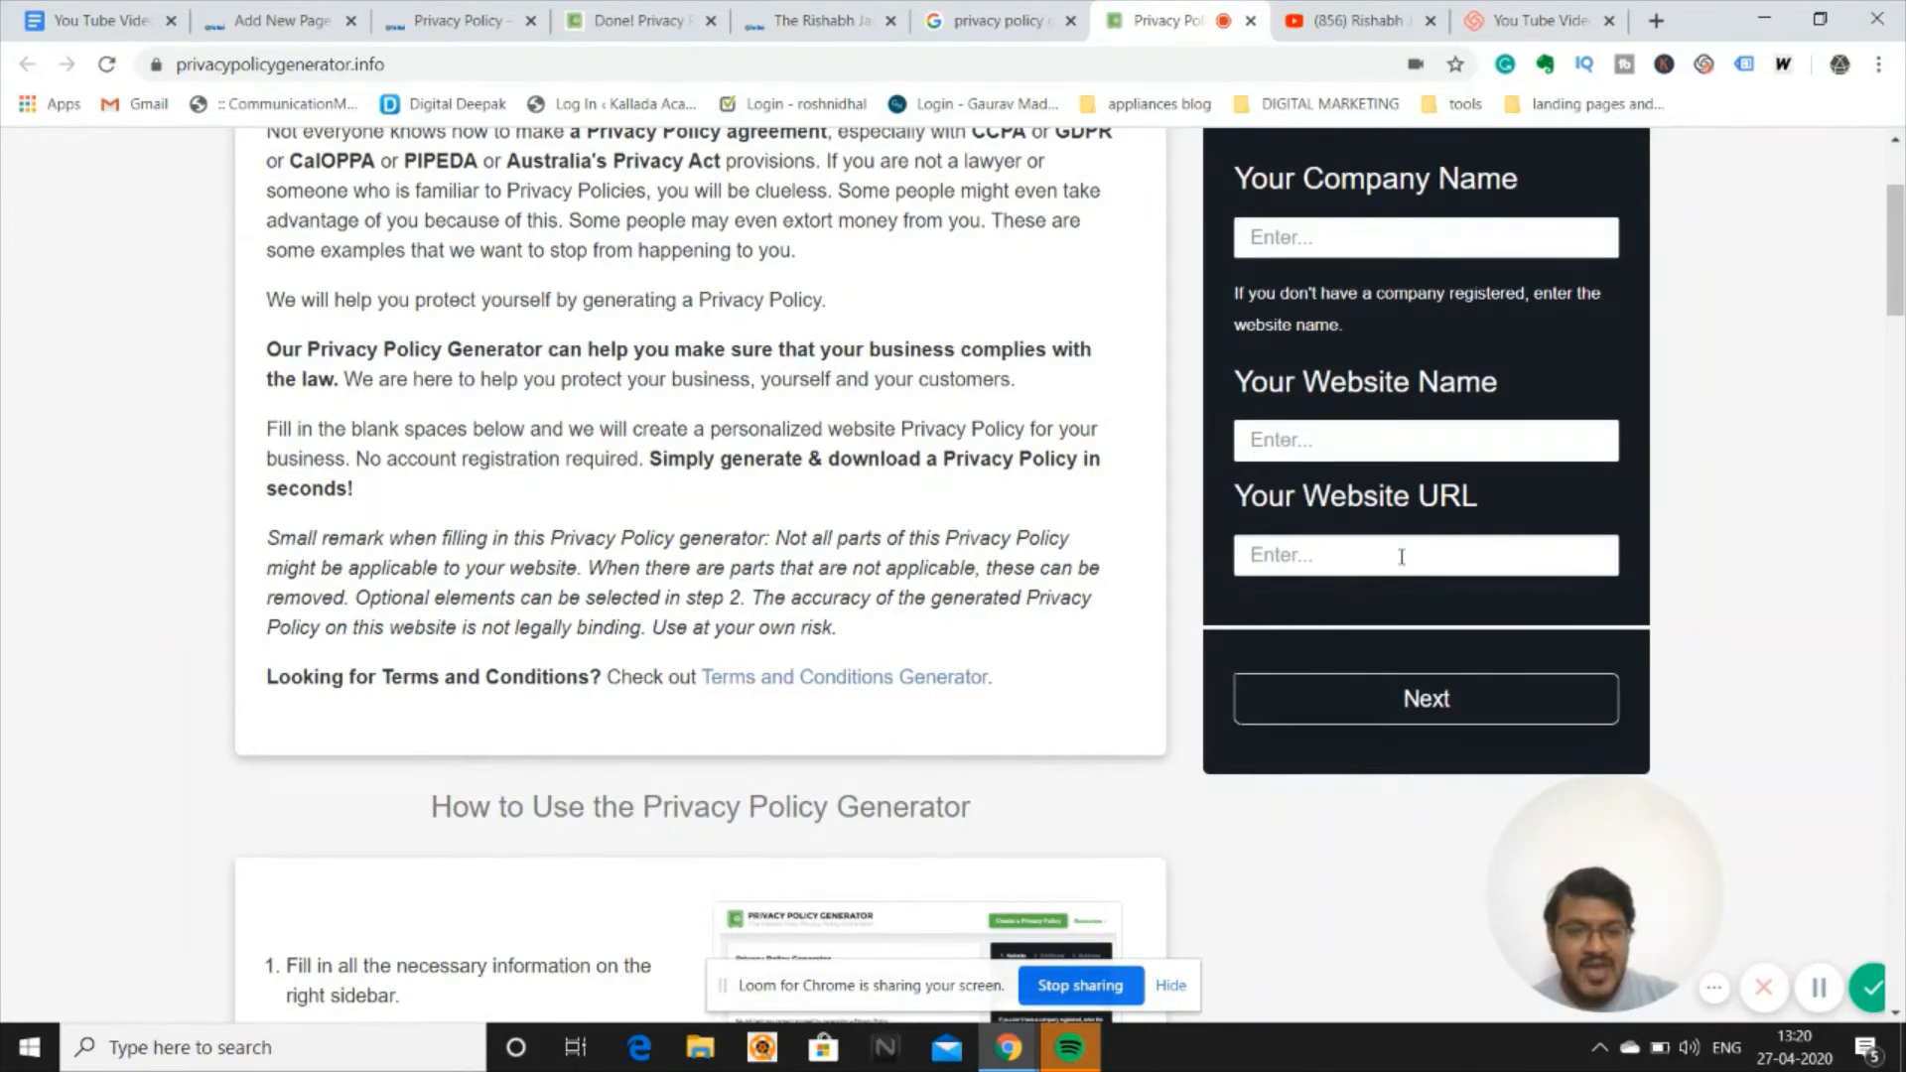
scroll(1400, 556, "up", 2)
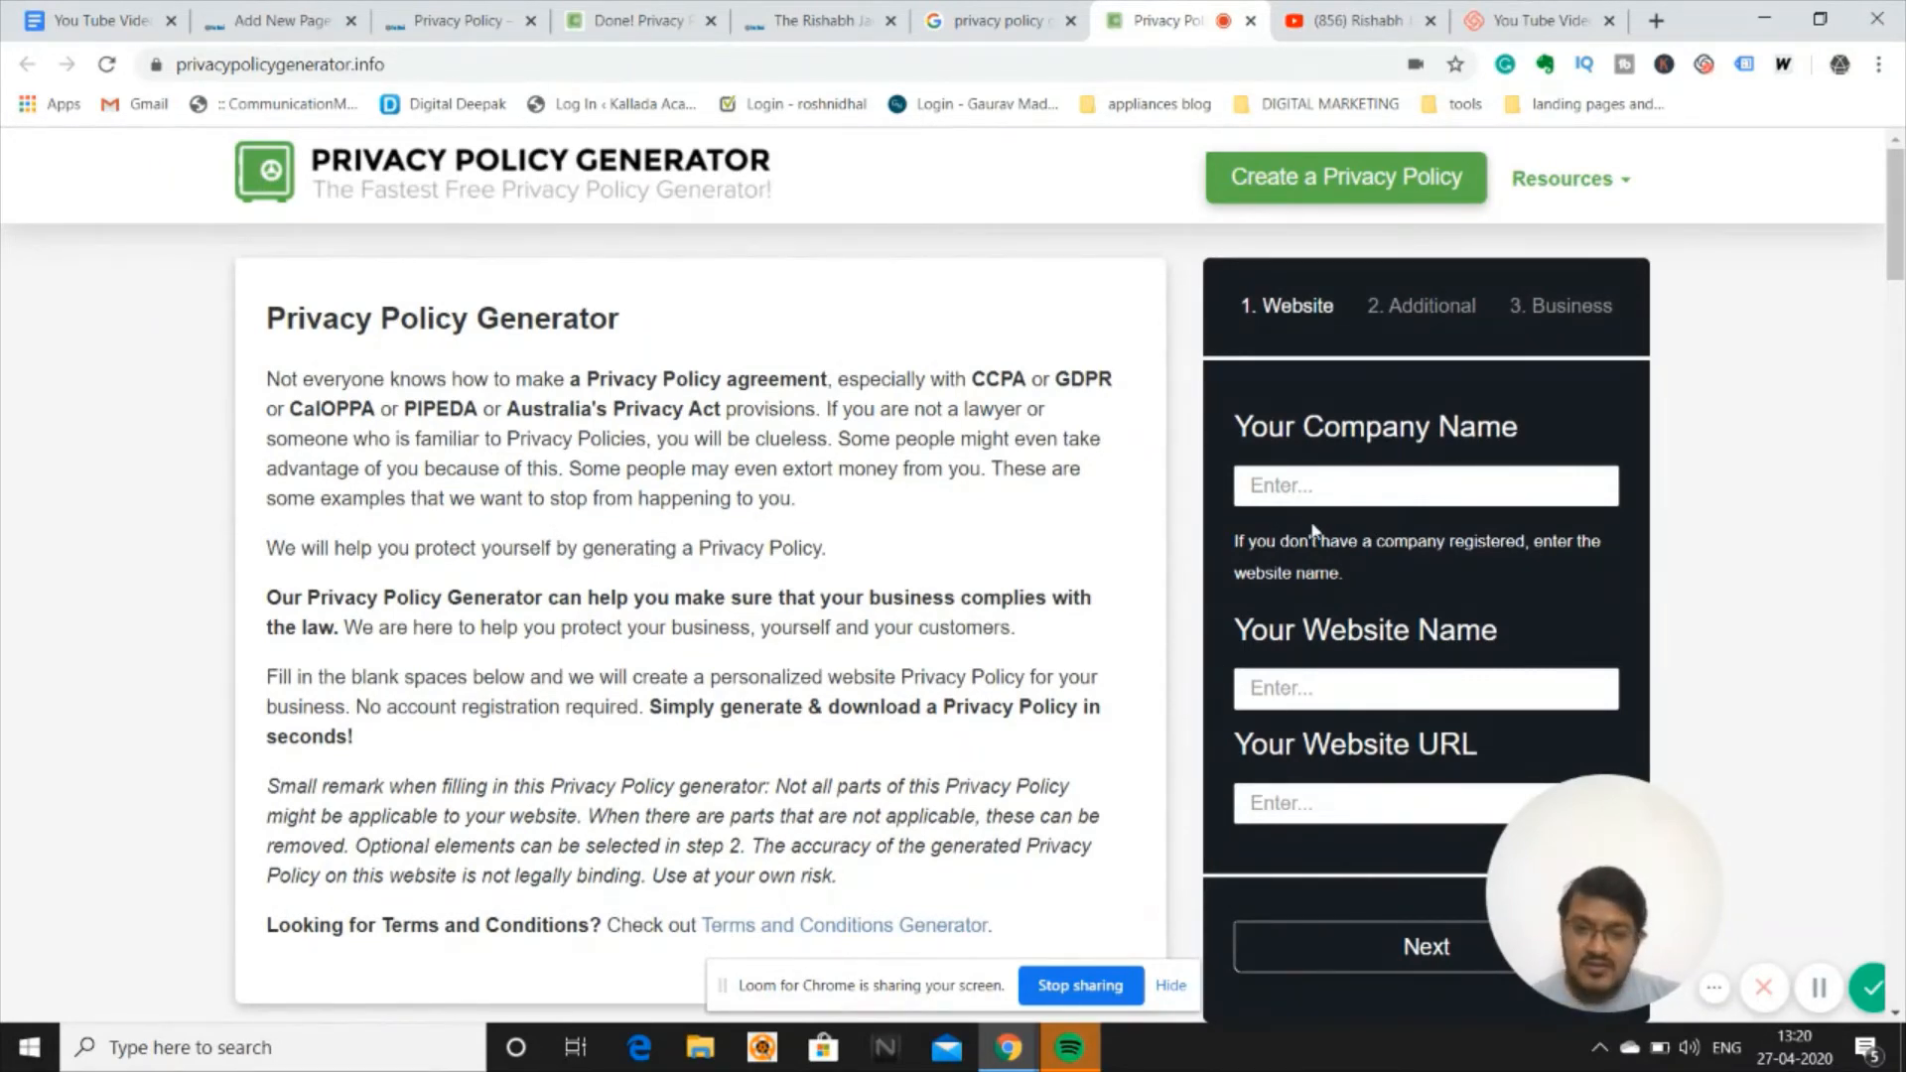
scroll(1286, 590, "down", 3)
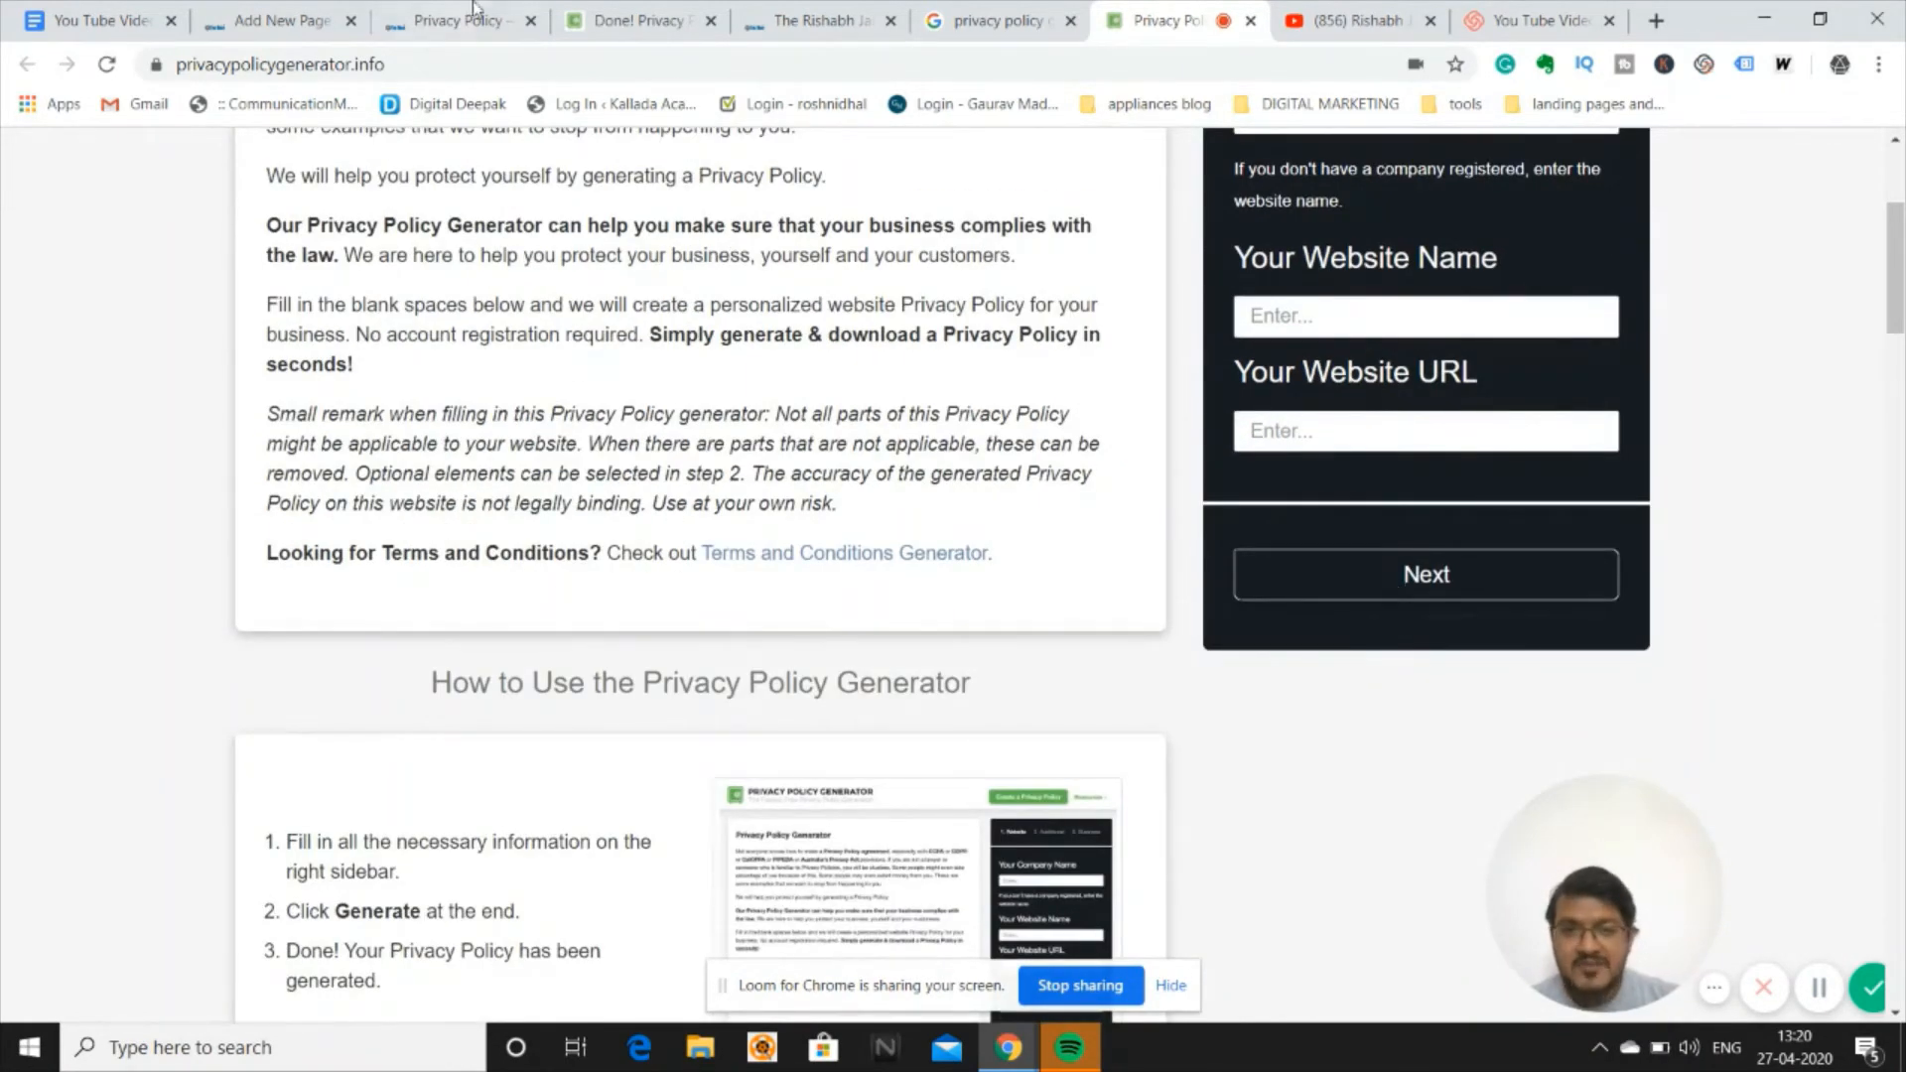
Copy the generated policy text below its heading, through the Children's Information section, and paste it into the WordPress Privacy Policy page body.
left_click(615, 19)
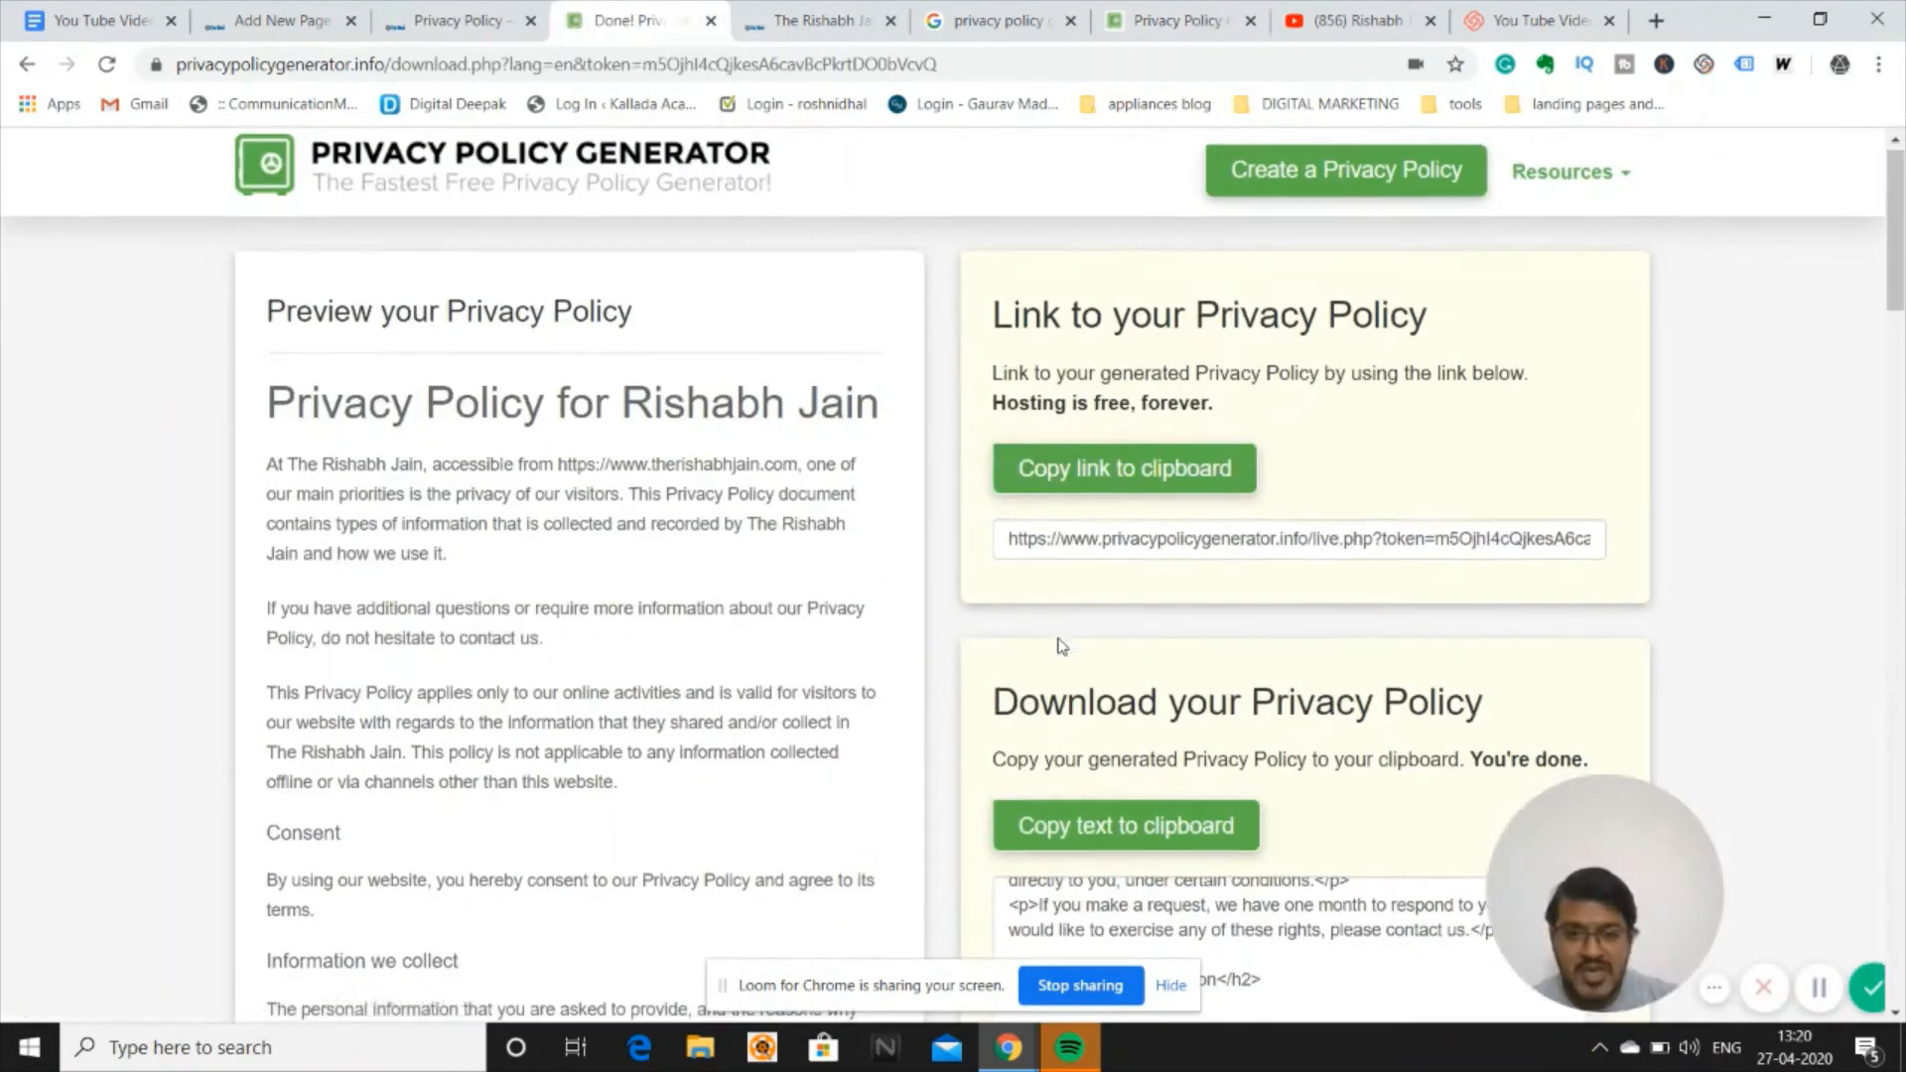
scroll(1061, 646, "down", 6)
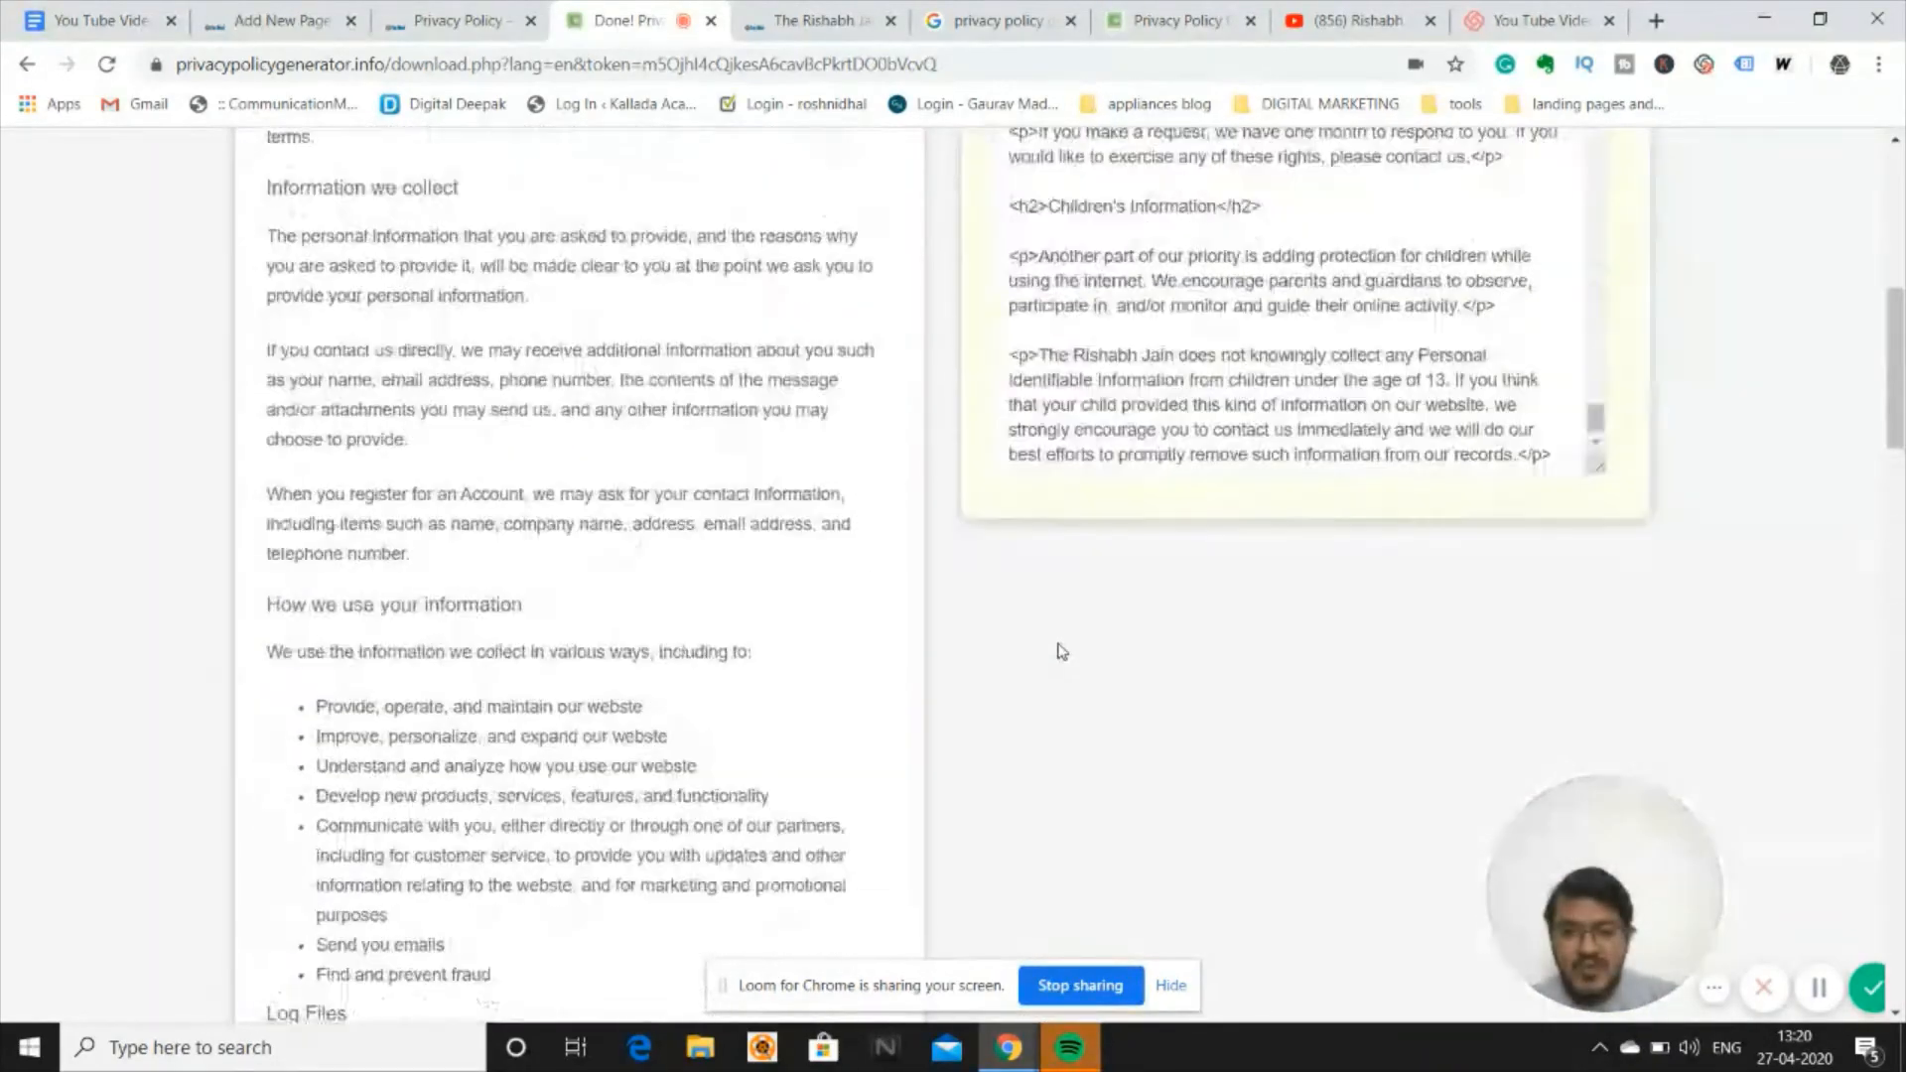
scroll(1061, 651, "up", 6)
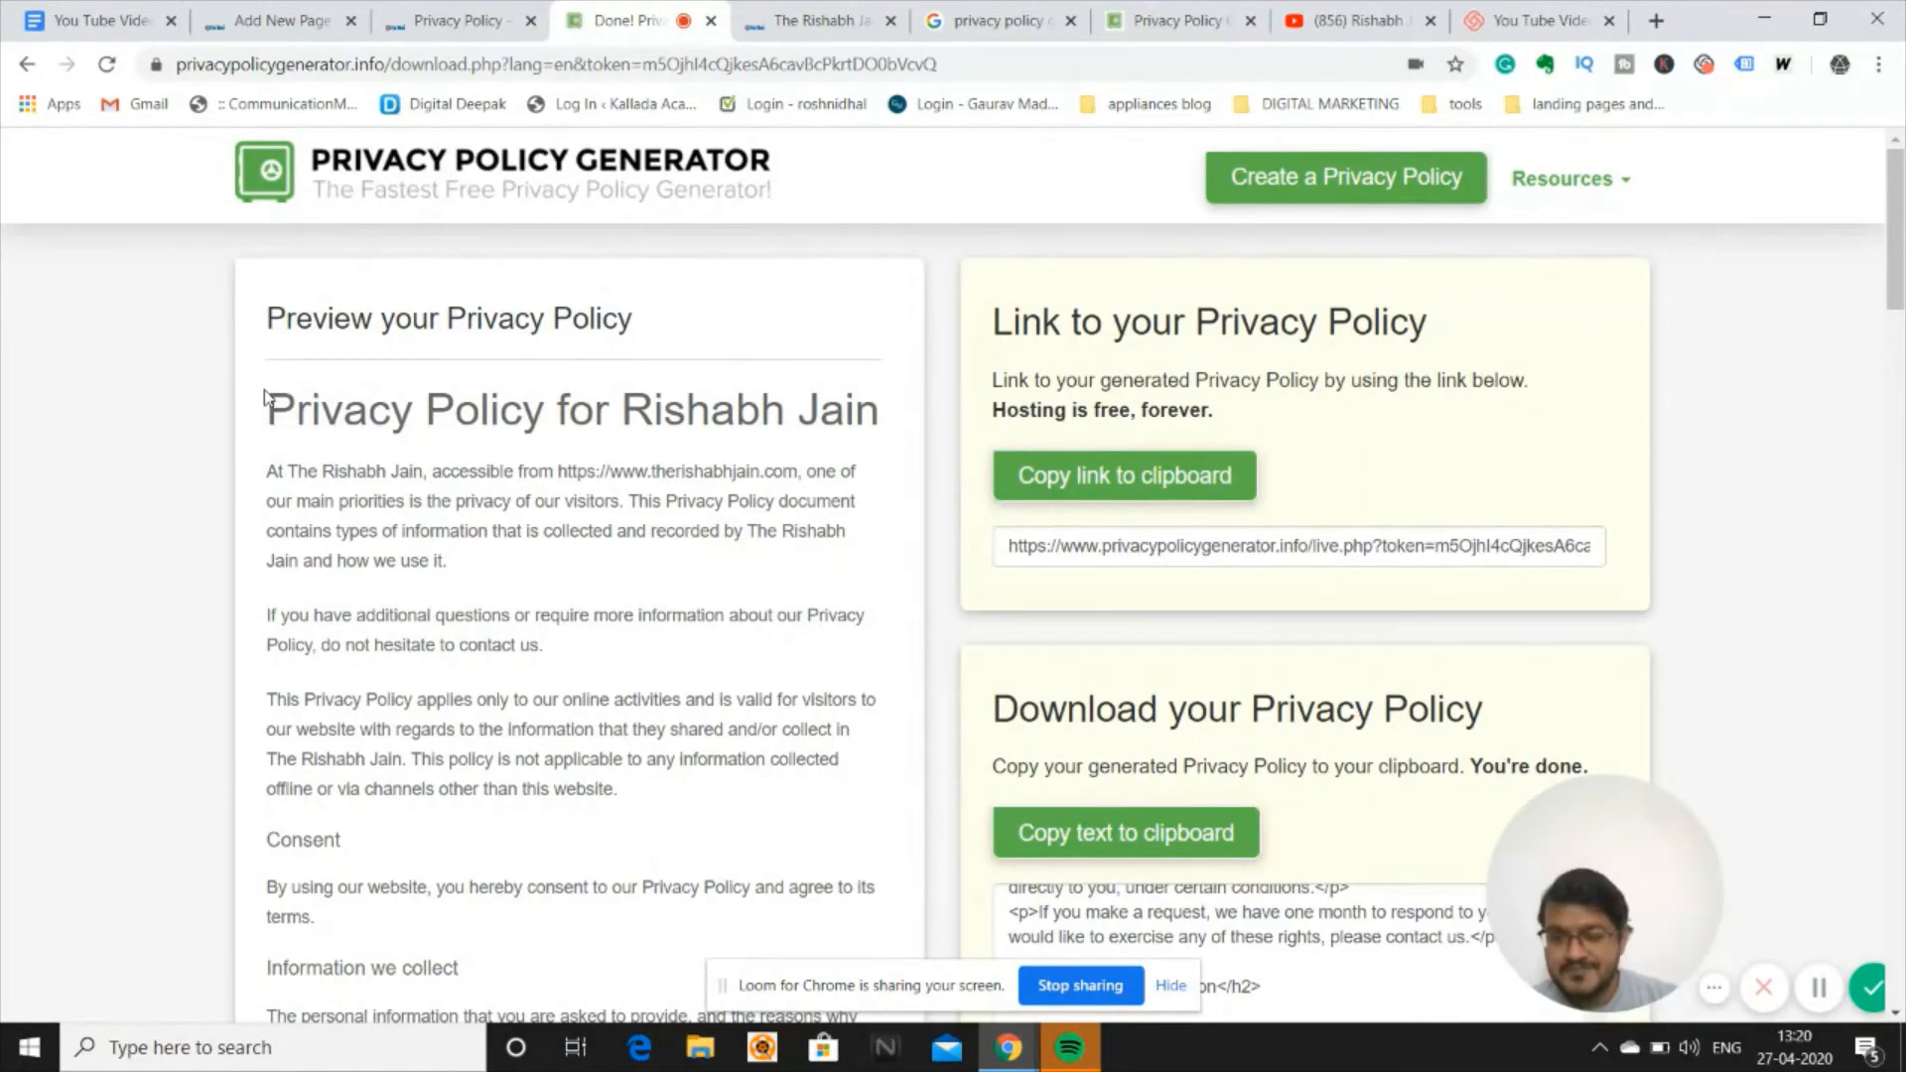
left_click_drag(269, 474, 695, 1012)
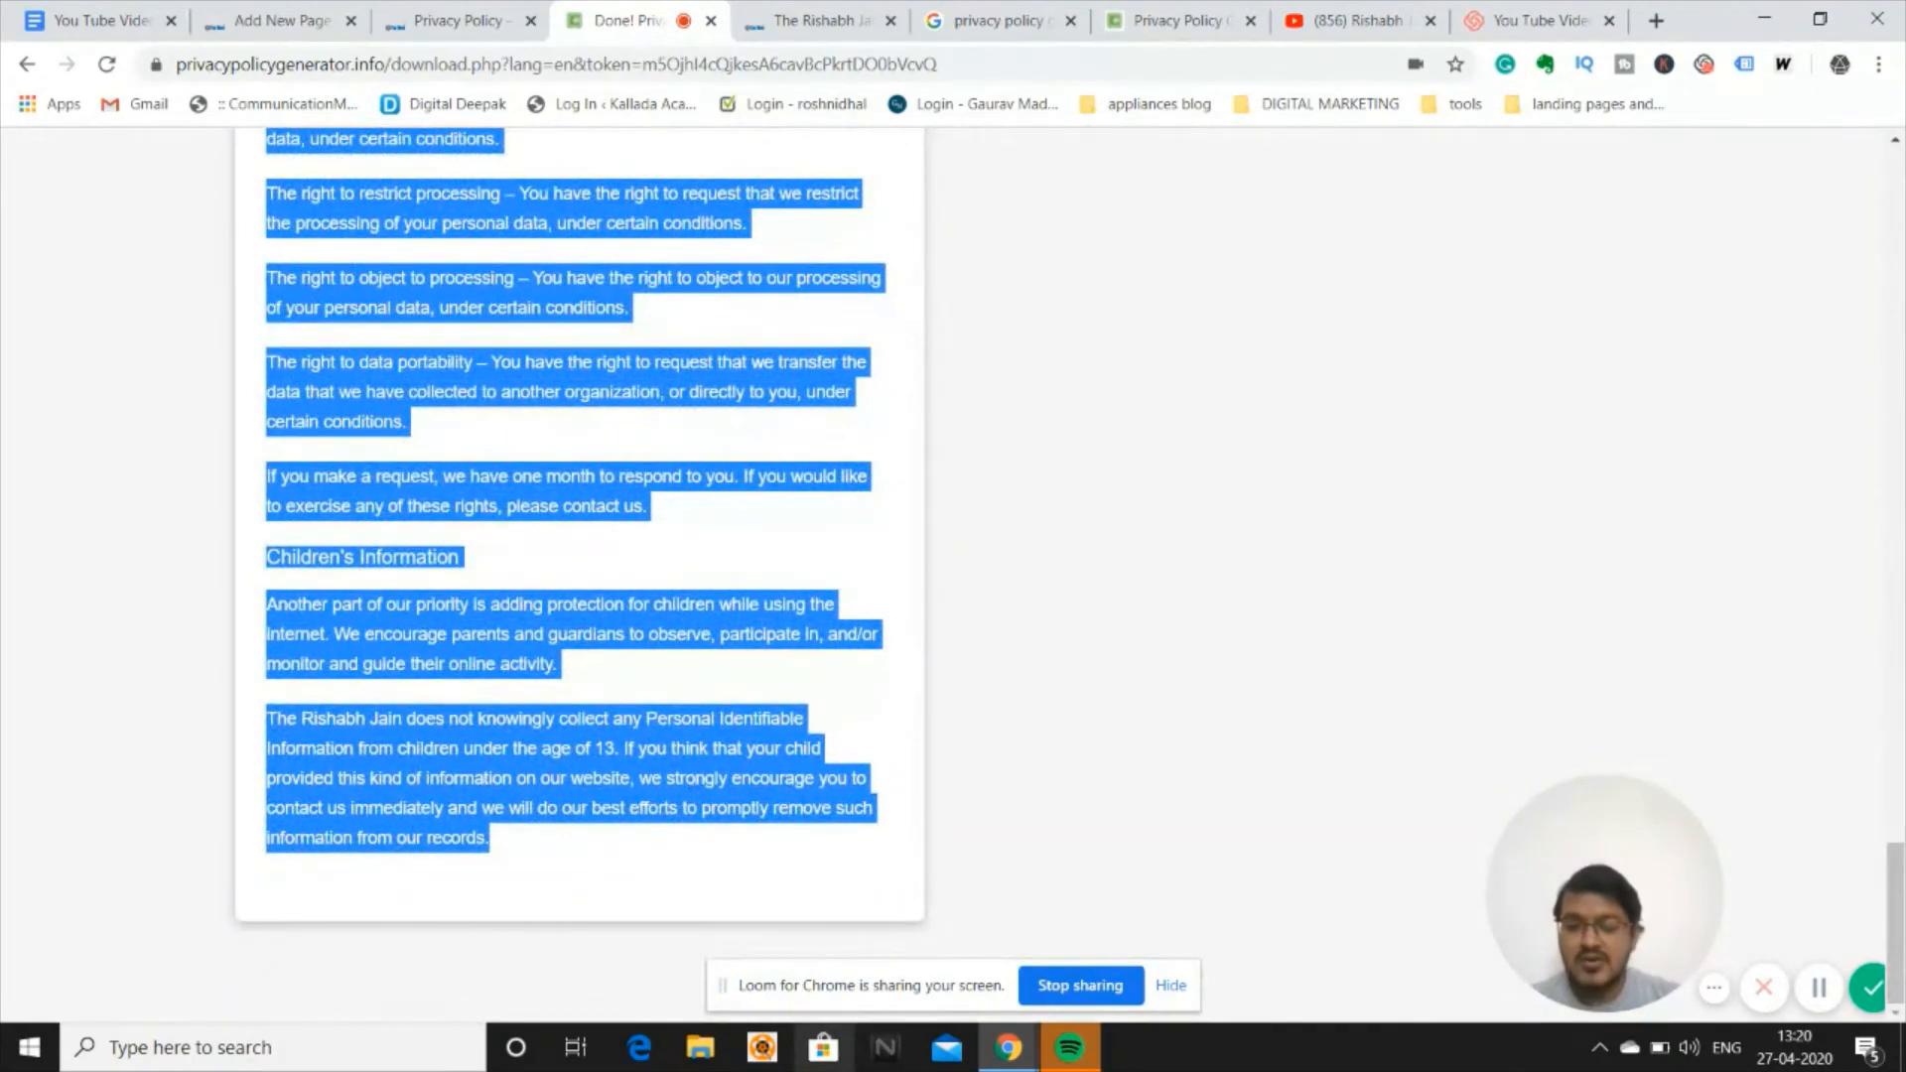
left_click(379, 14)
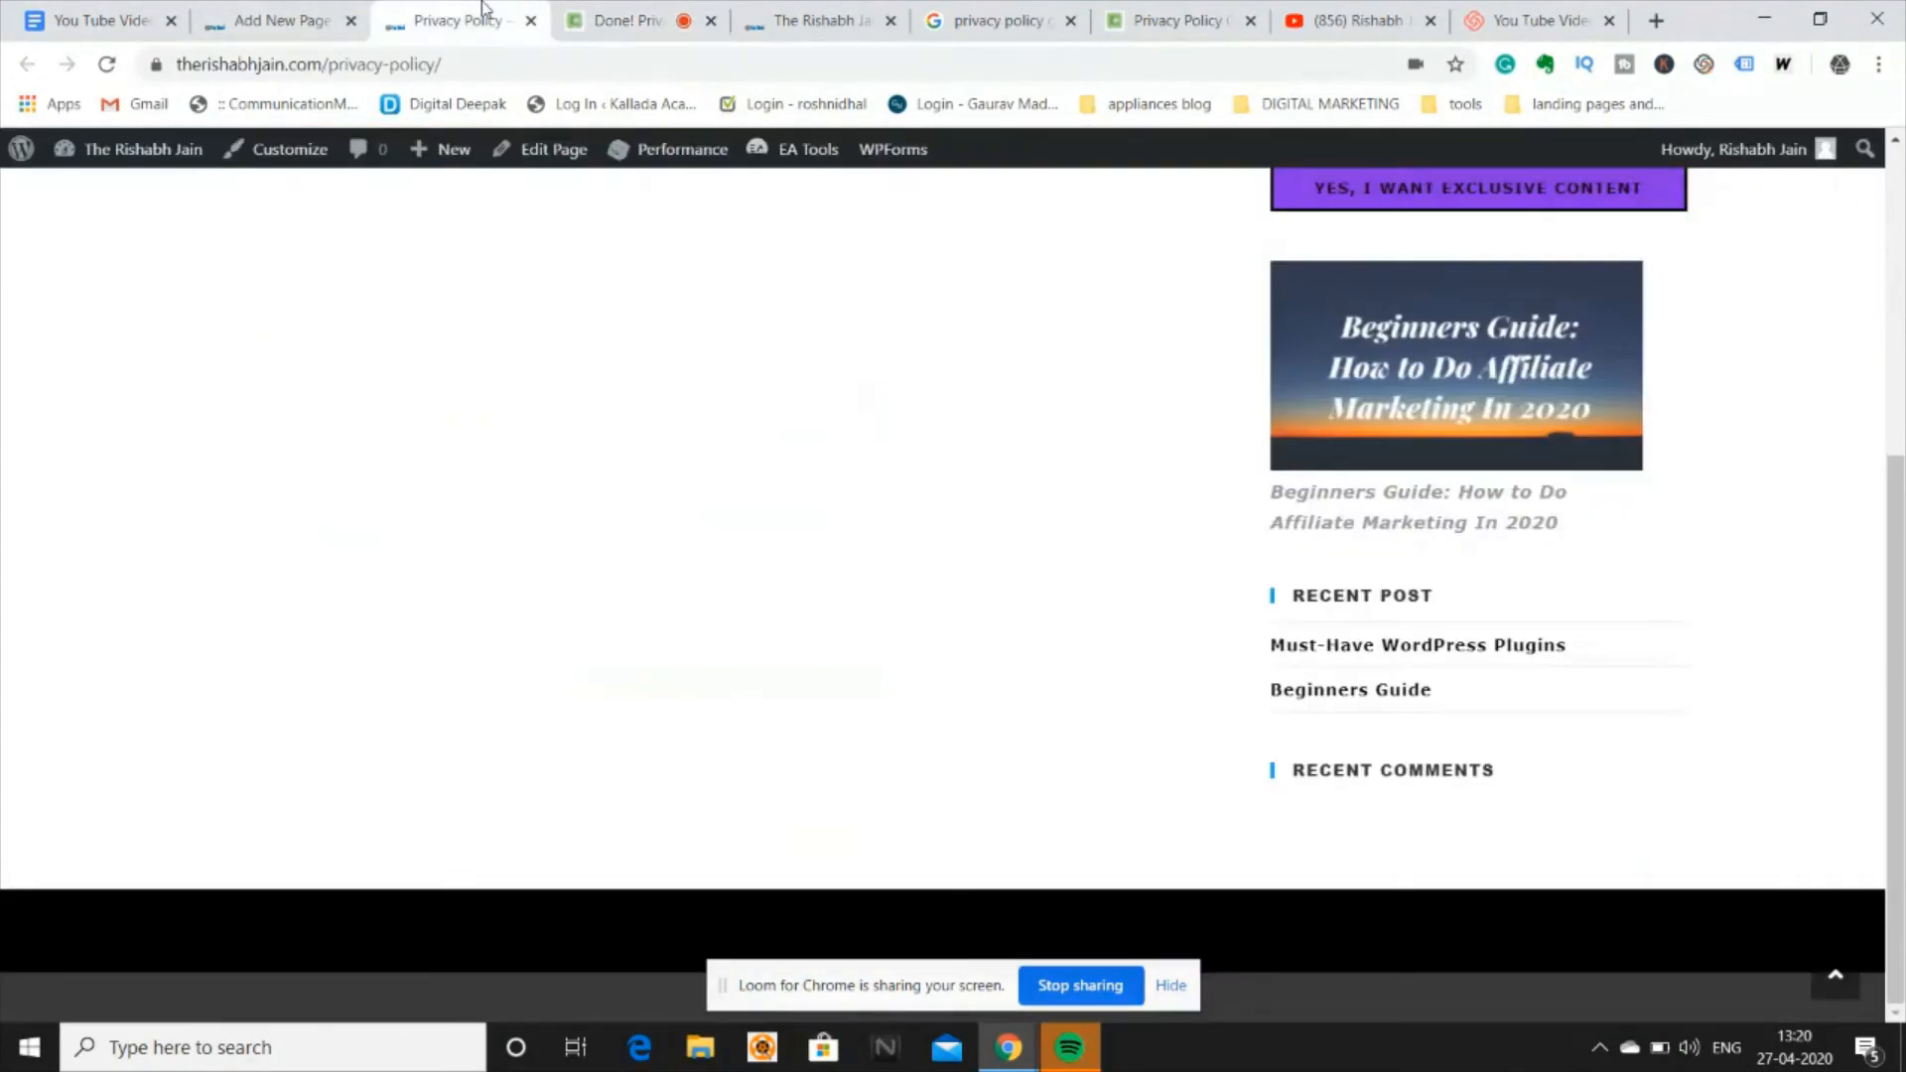
left_click(363, 14)
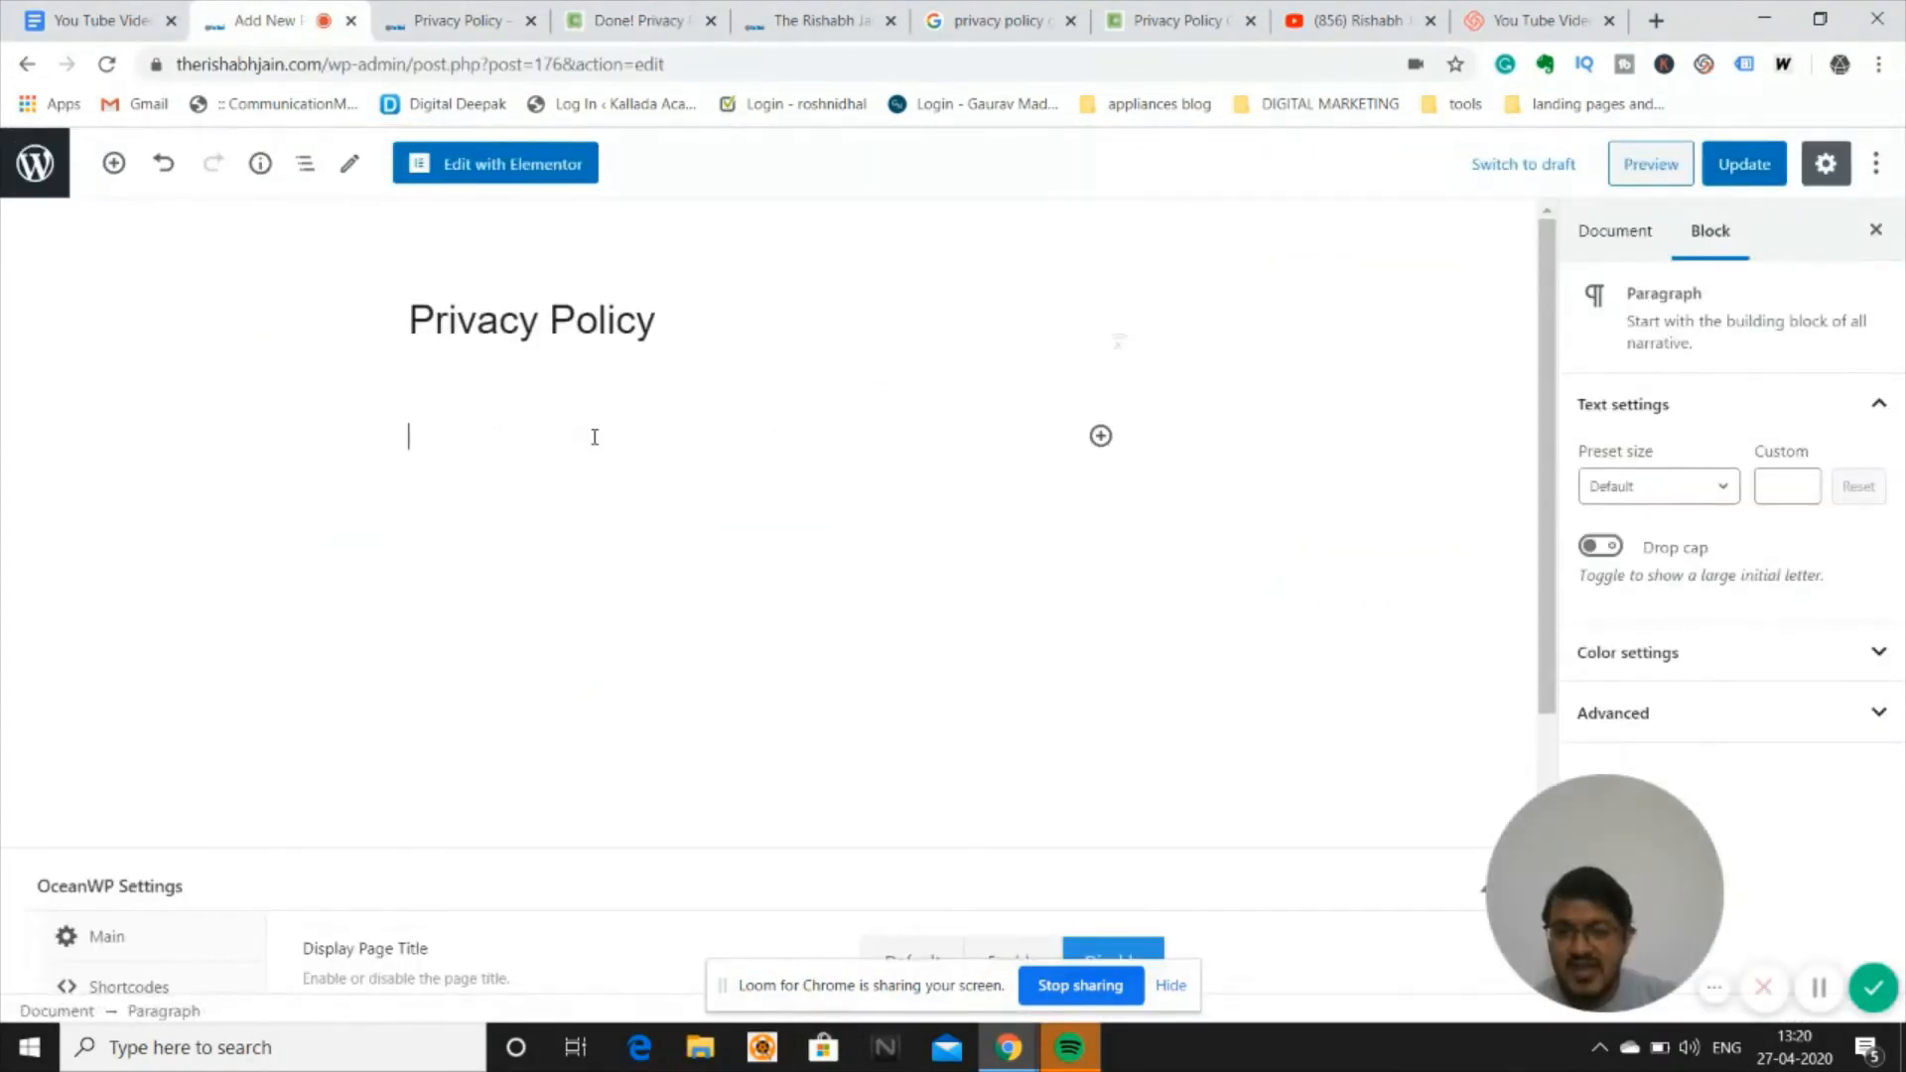
key("ctrl+v")
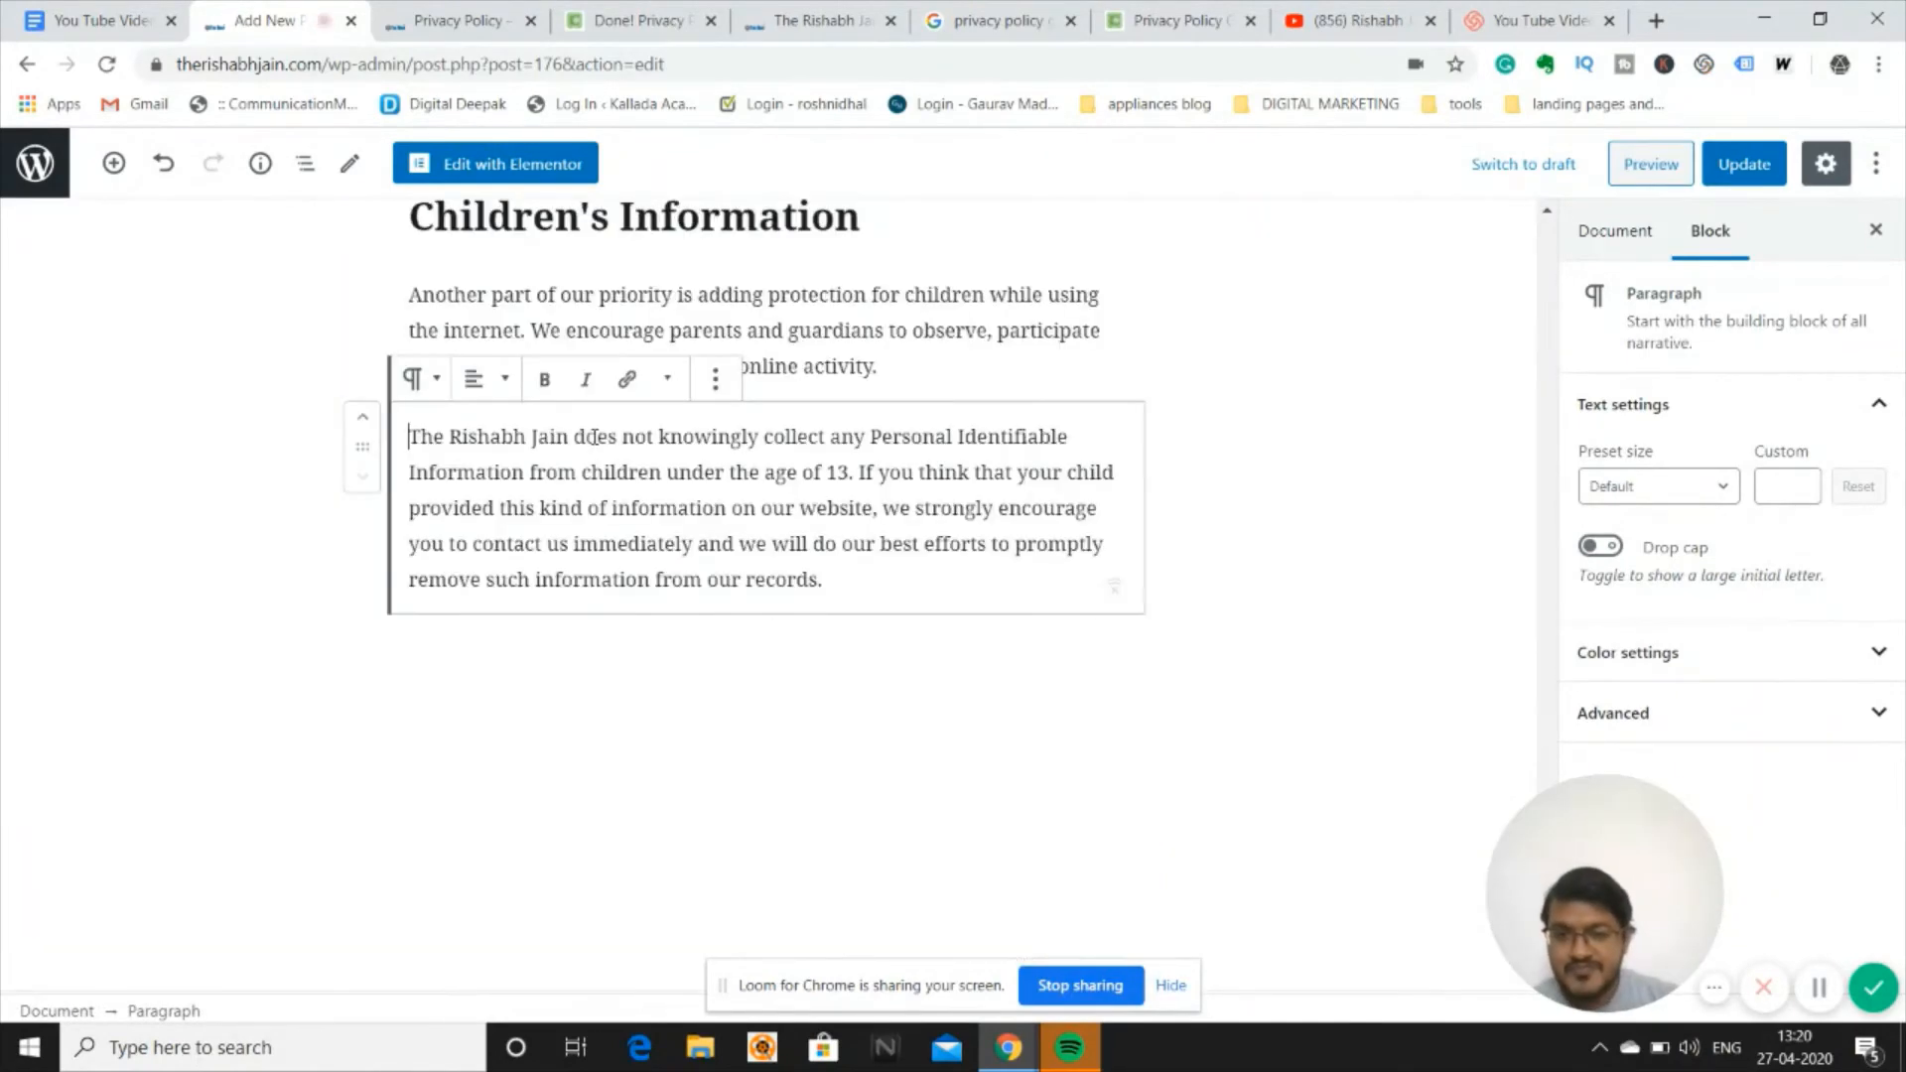
Check the pasted policy text back to its beginning and update the published Privacy Policy page.
scroll(663, 617, "up", 15)
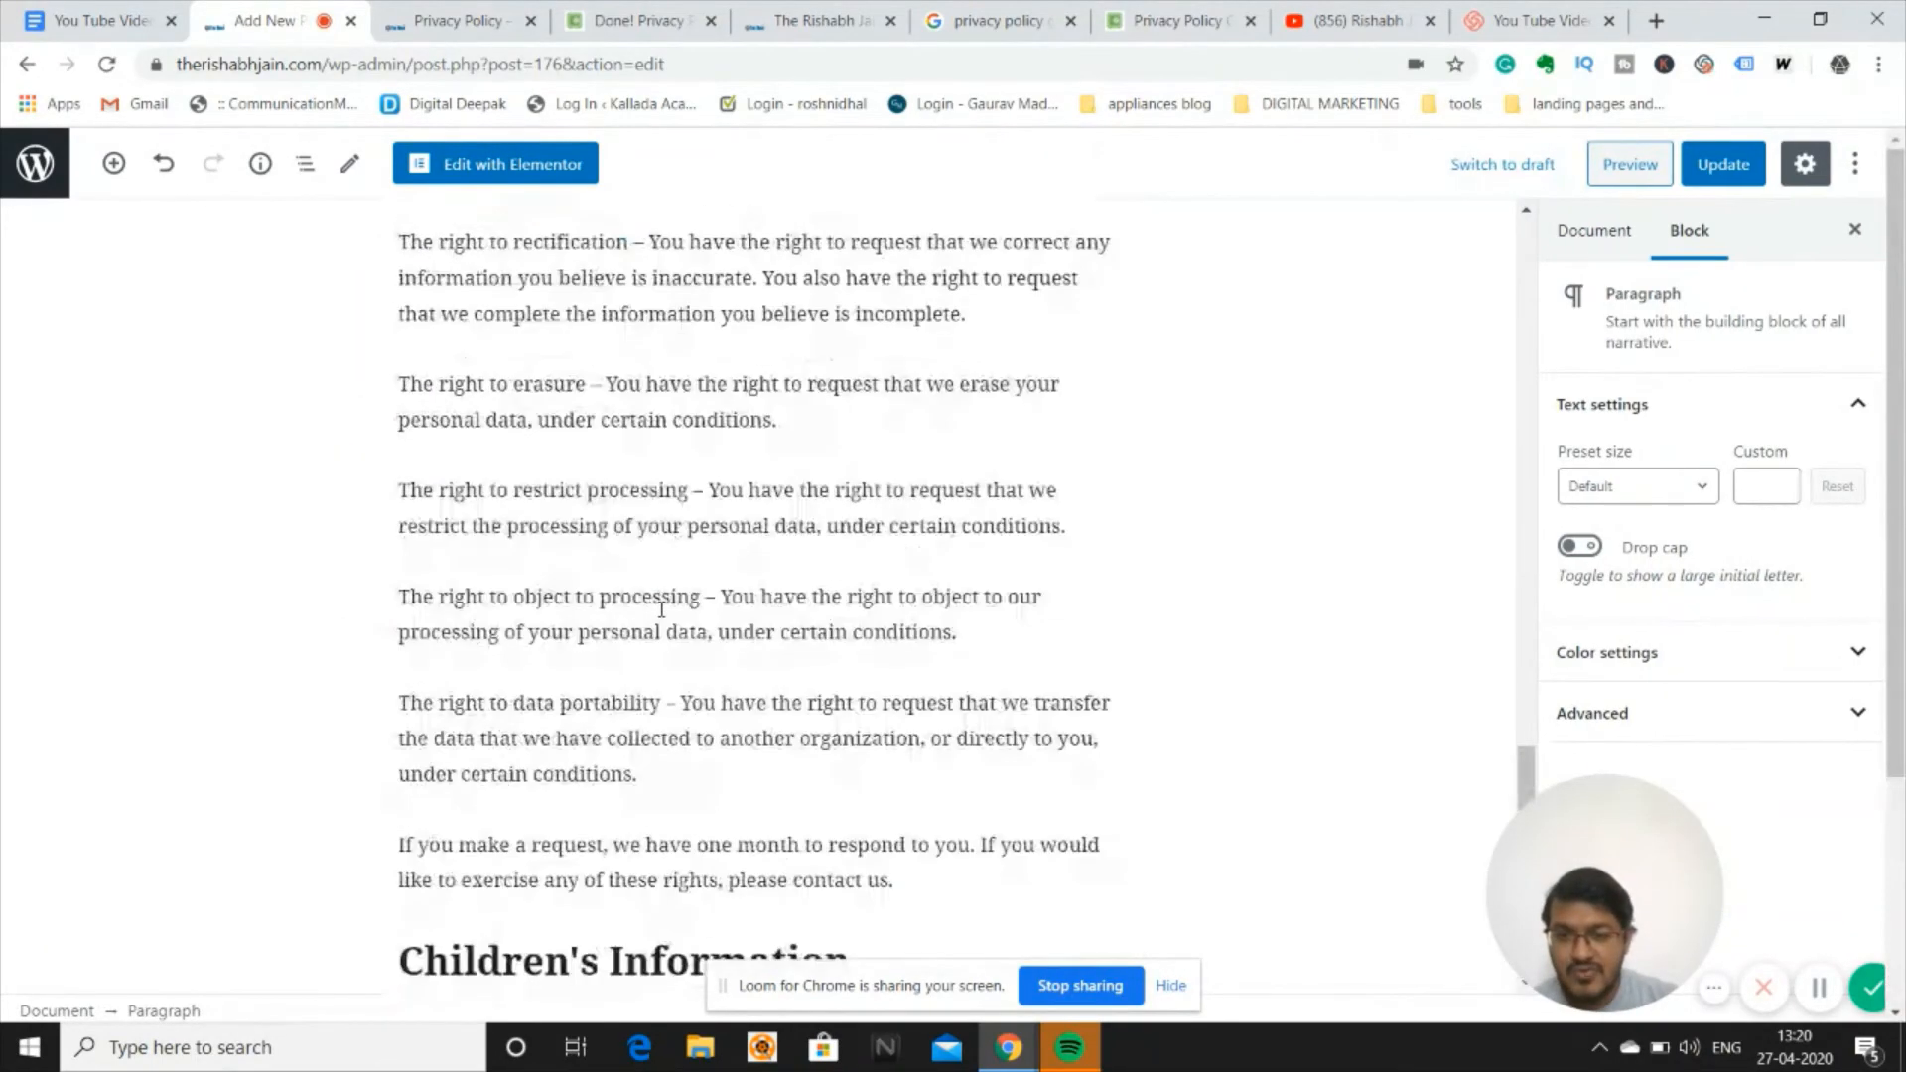
scroll(661, 610, "up", 15)
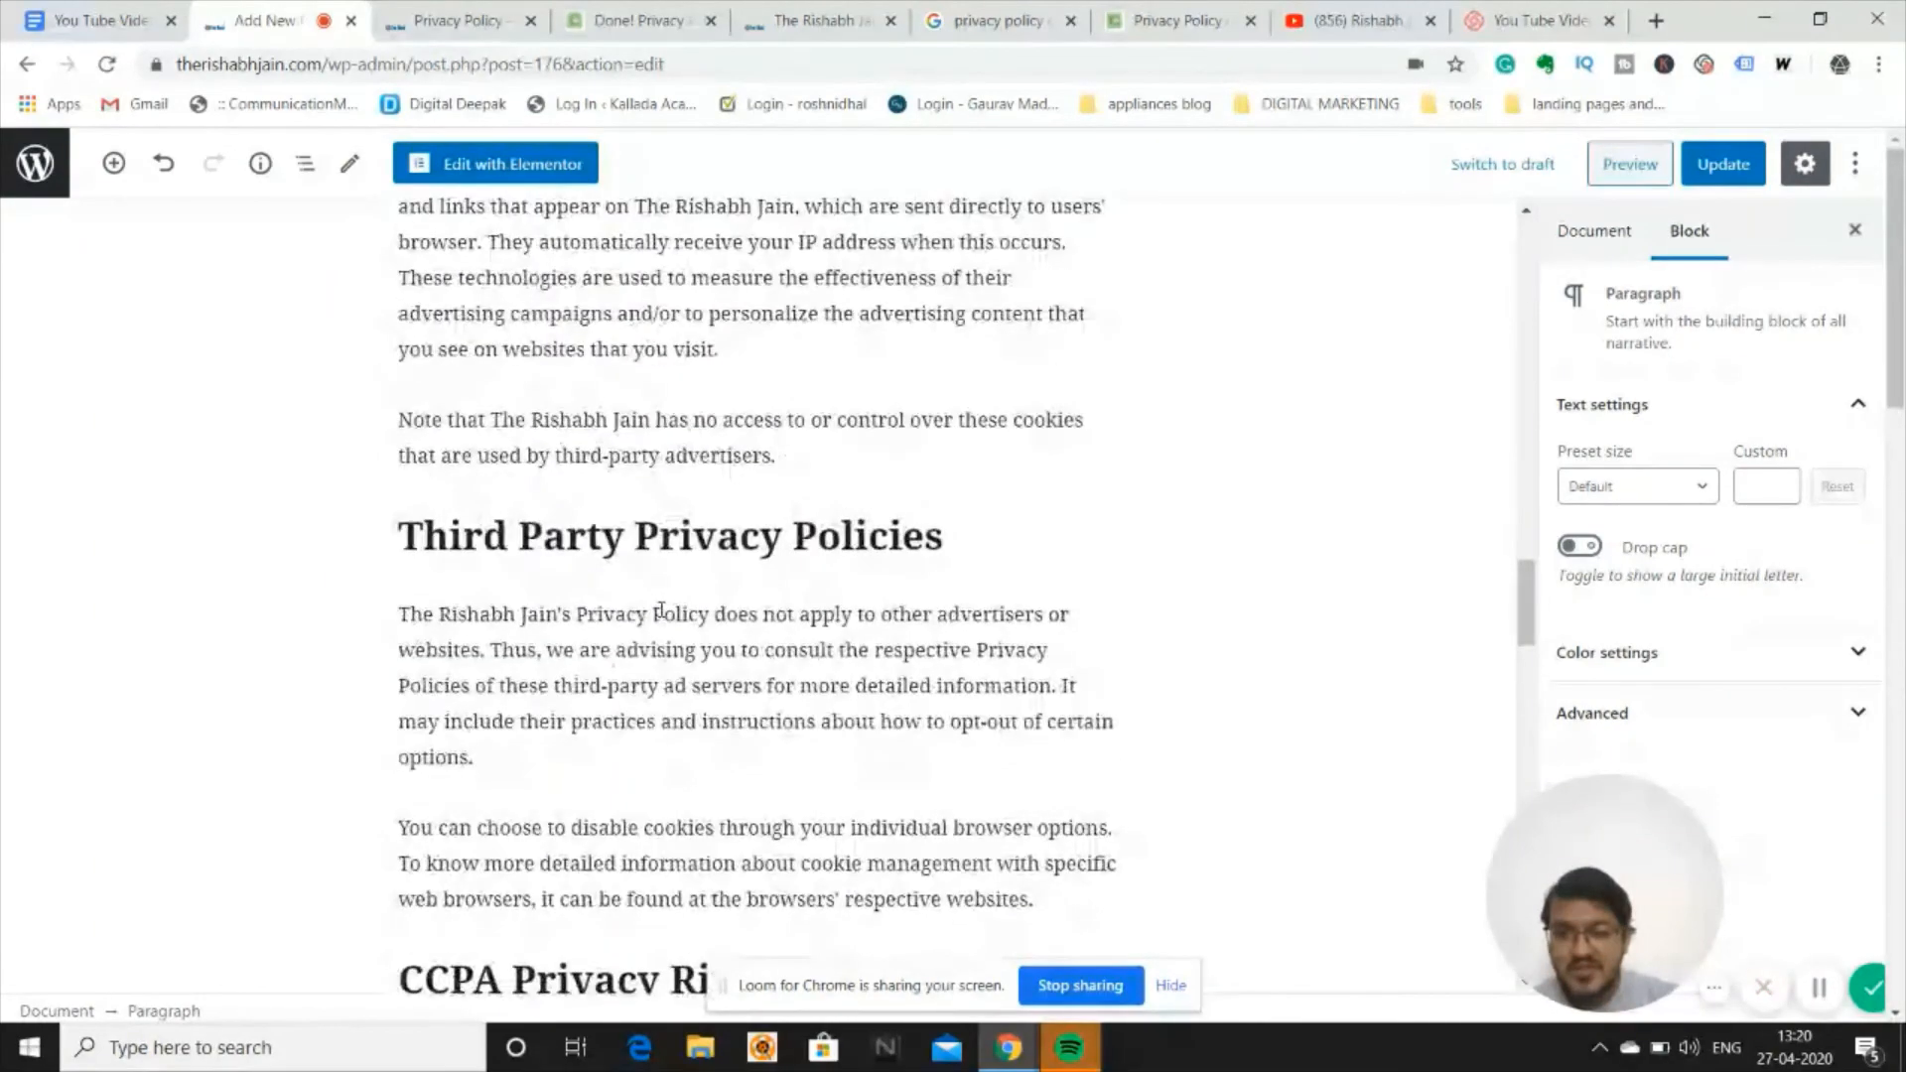
scroll(661, 610, "up", 15)
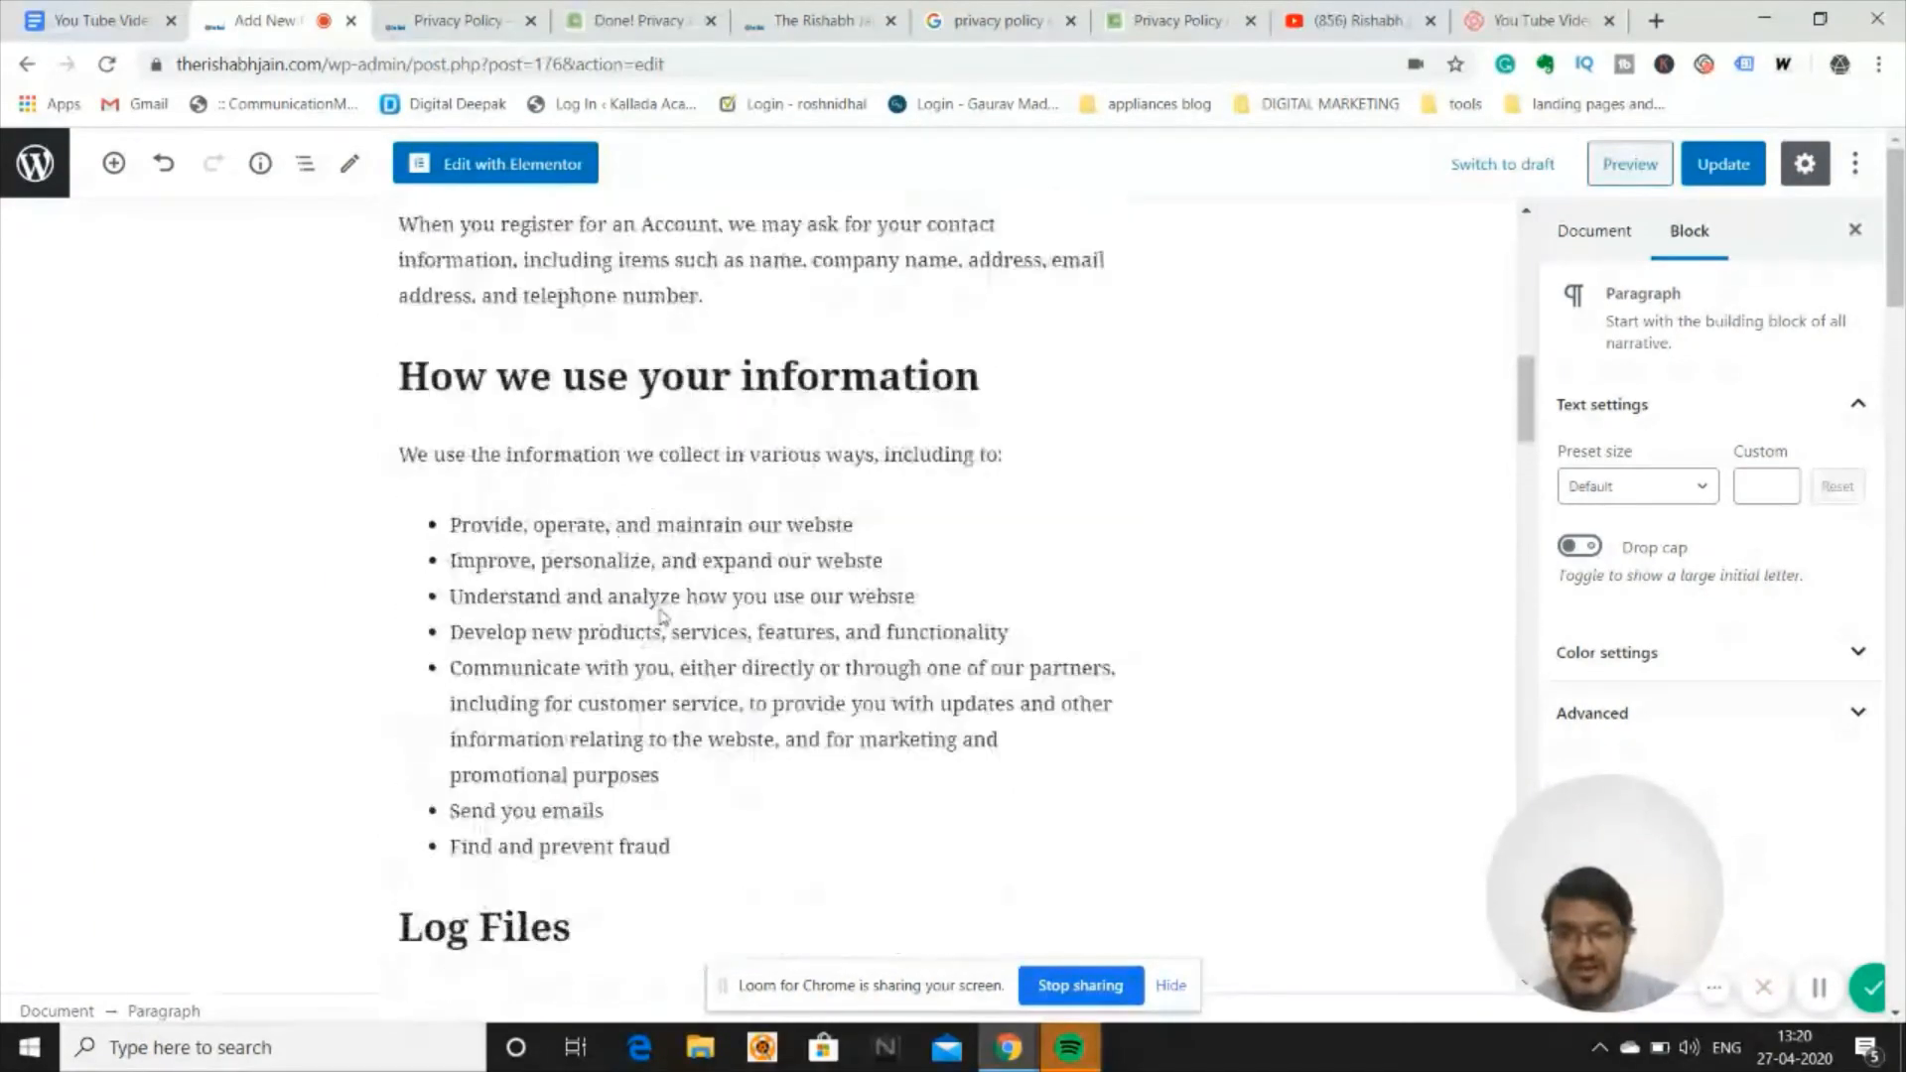
scroll(663, 617, "up", 7)
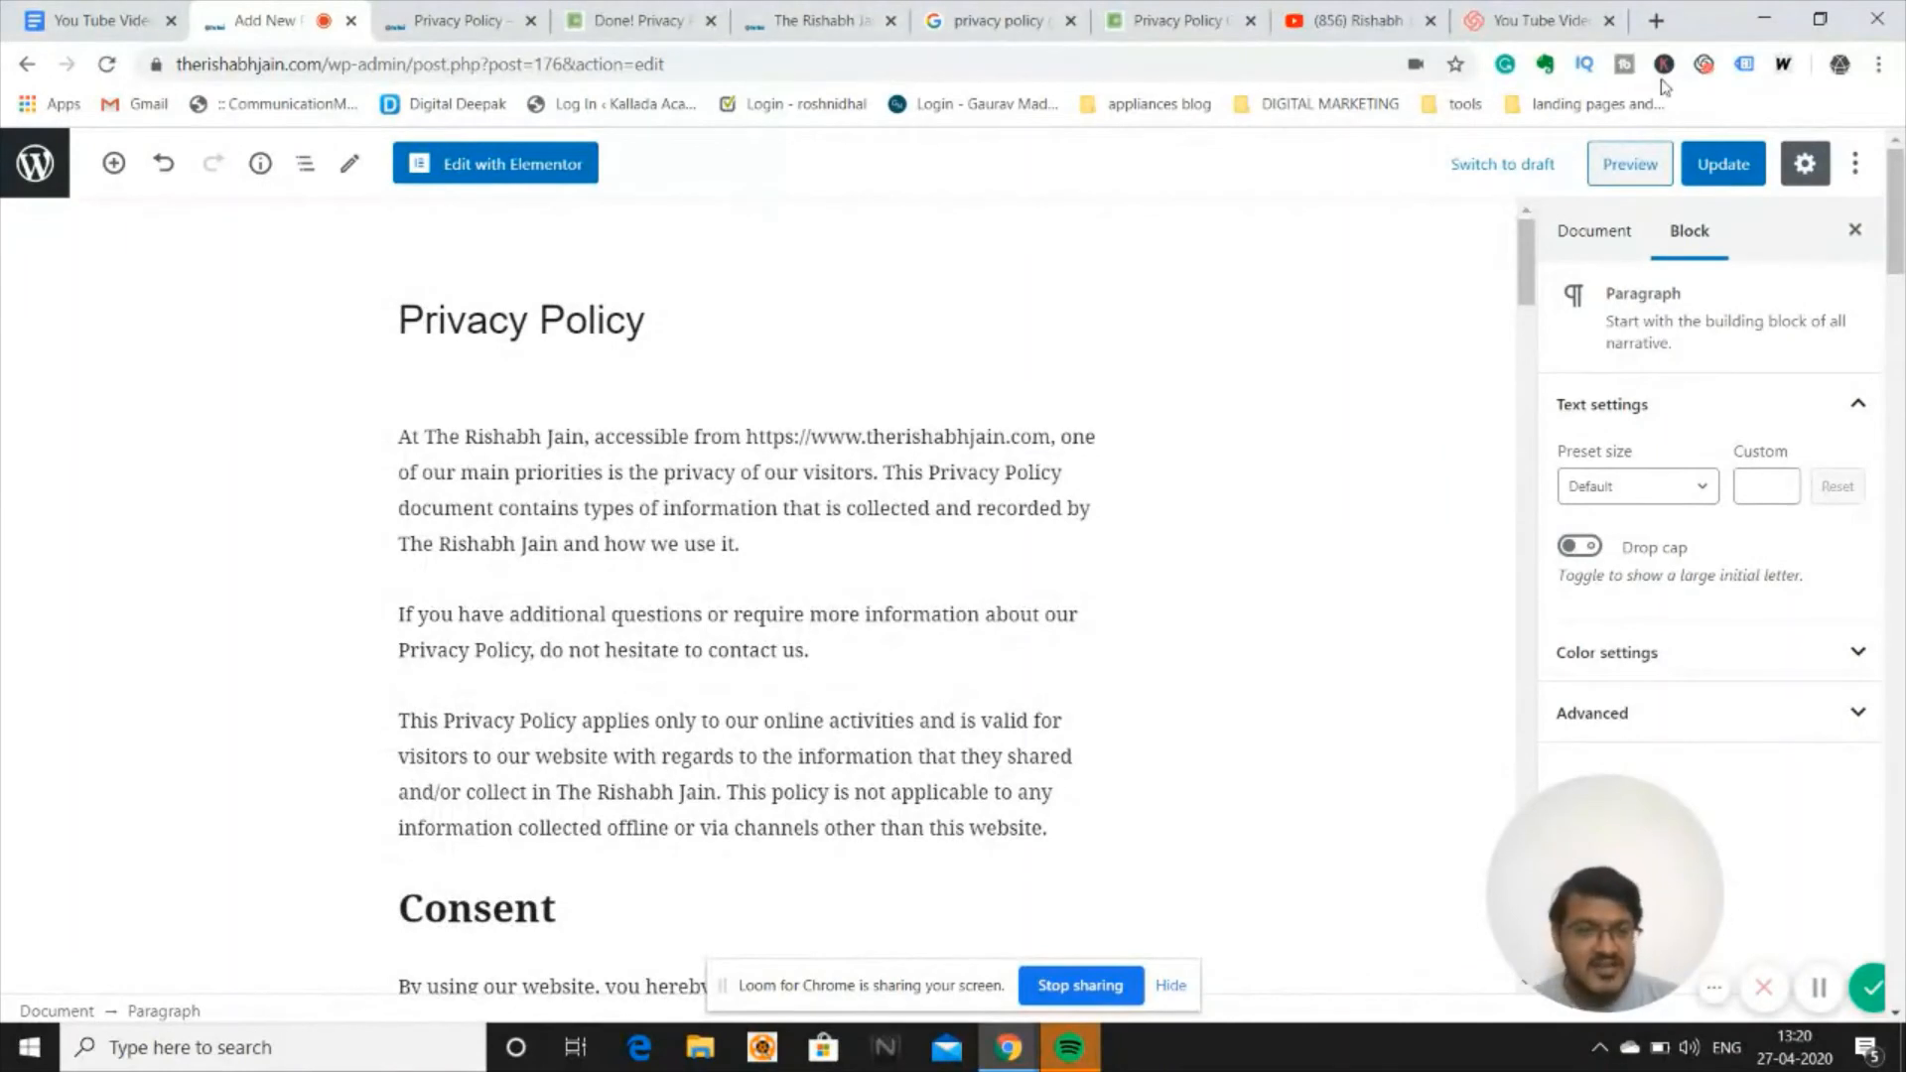
left_click(1722, 162)
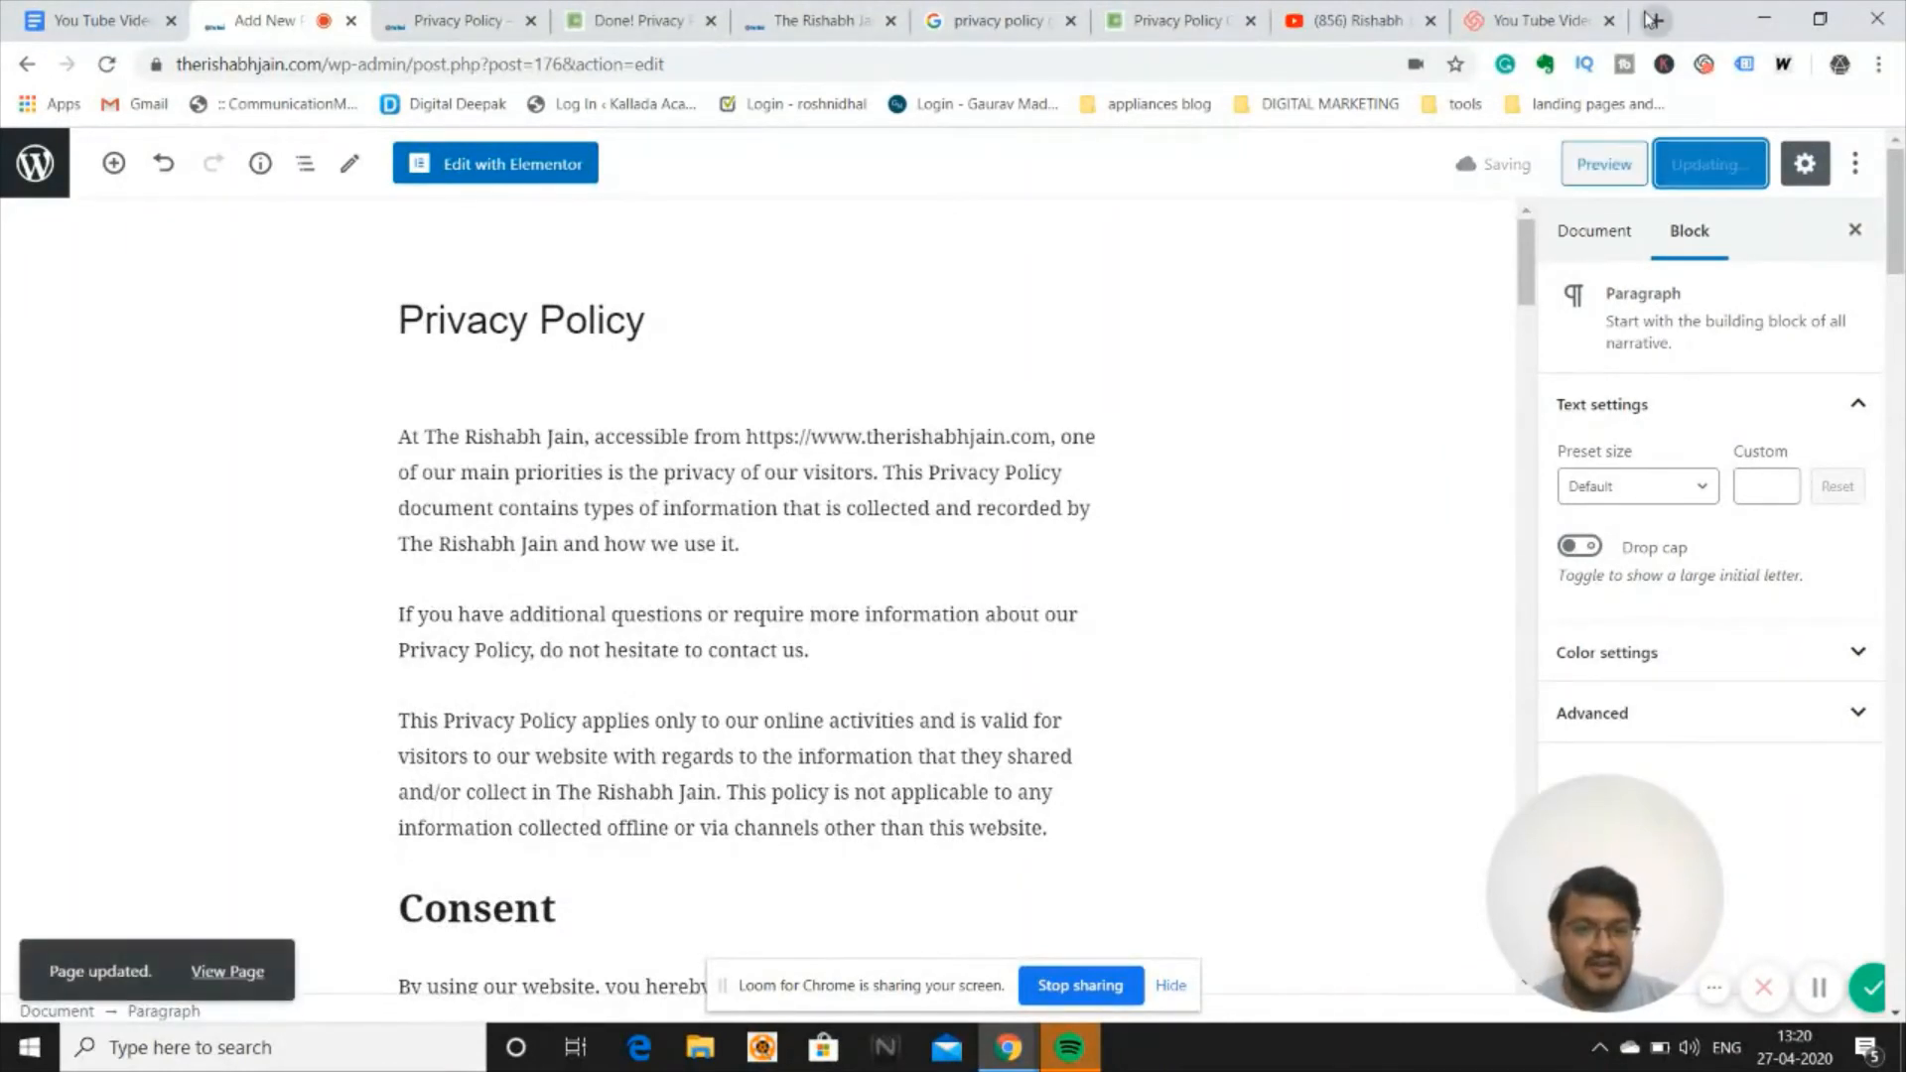
Reload the live Privacy Policy page and review the policy text from the introduction to the Children's Information section.
left_click(227, 970)
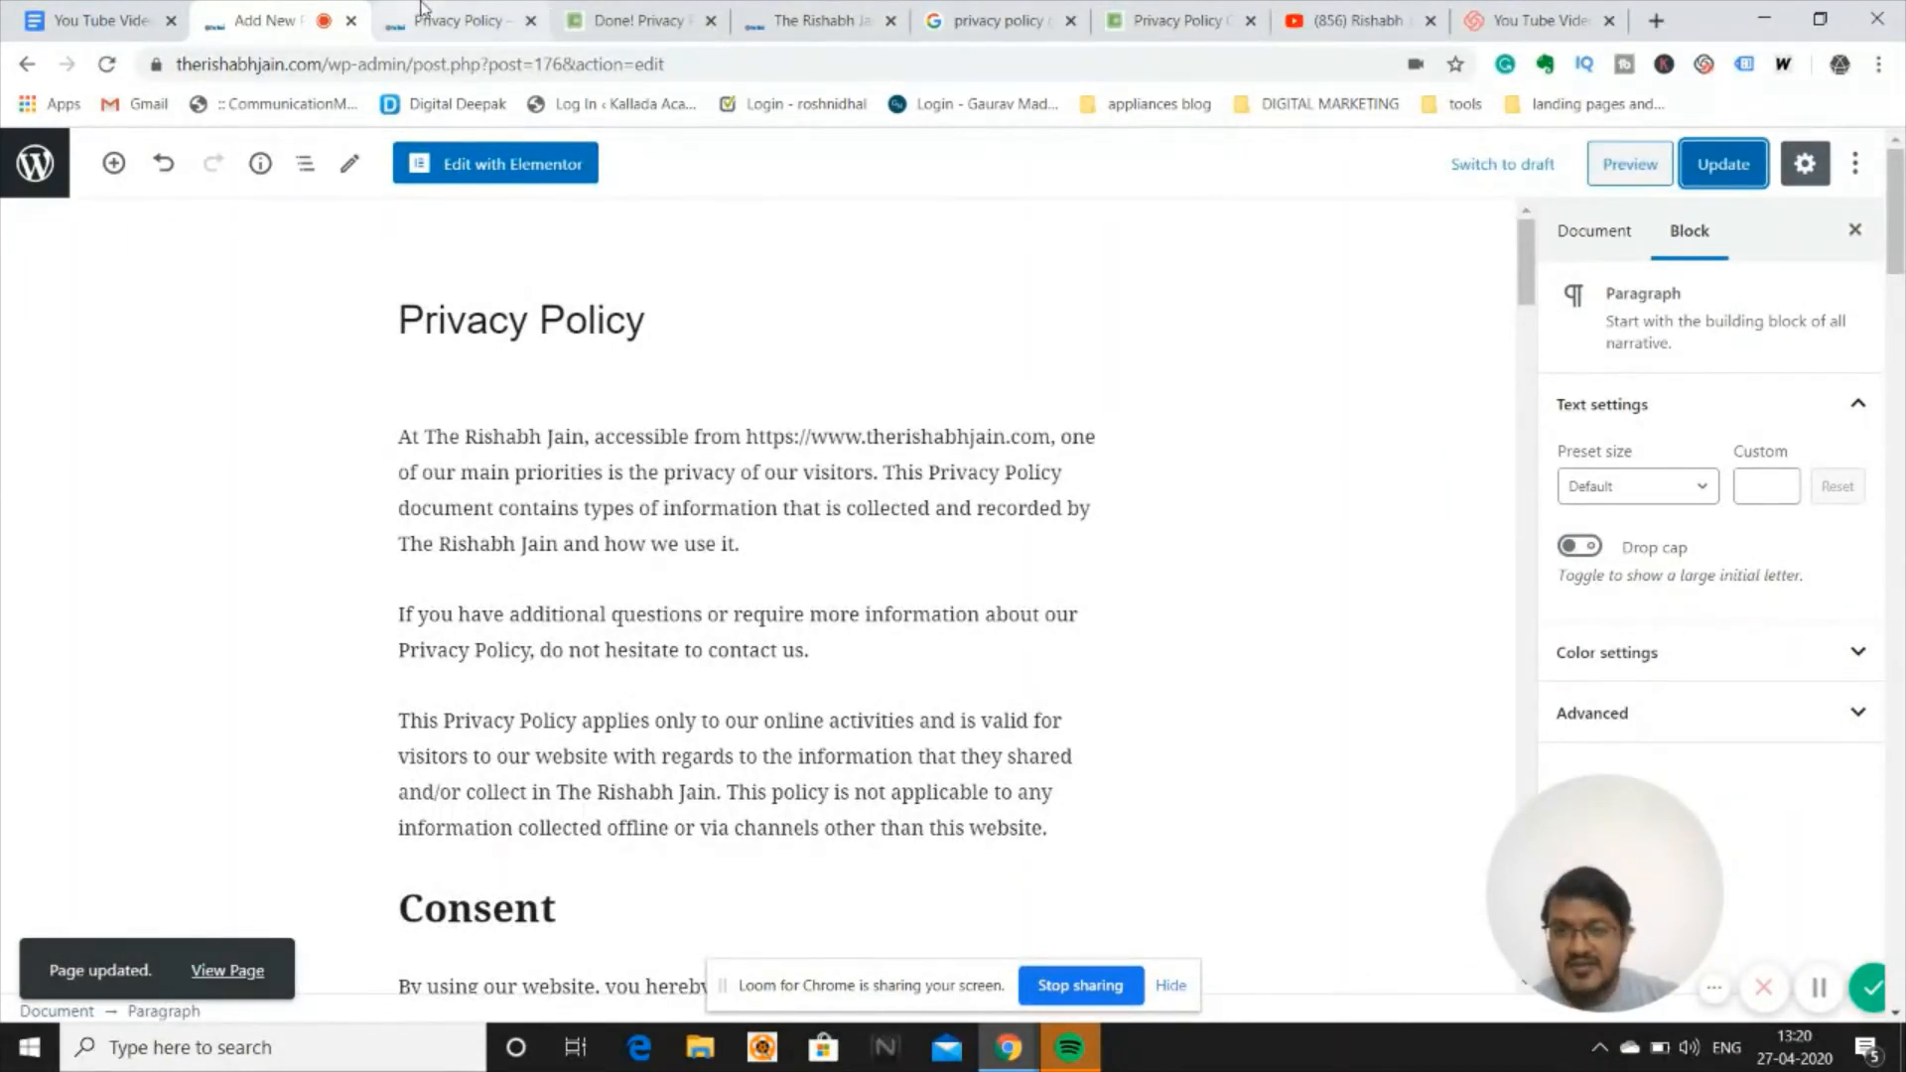
left_click(106, 64)
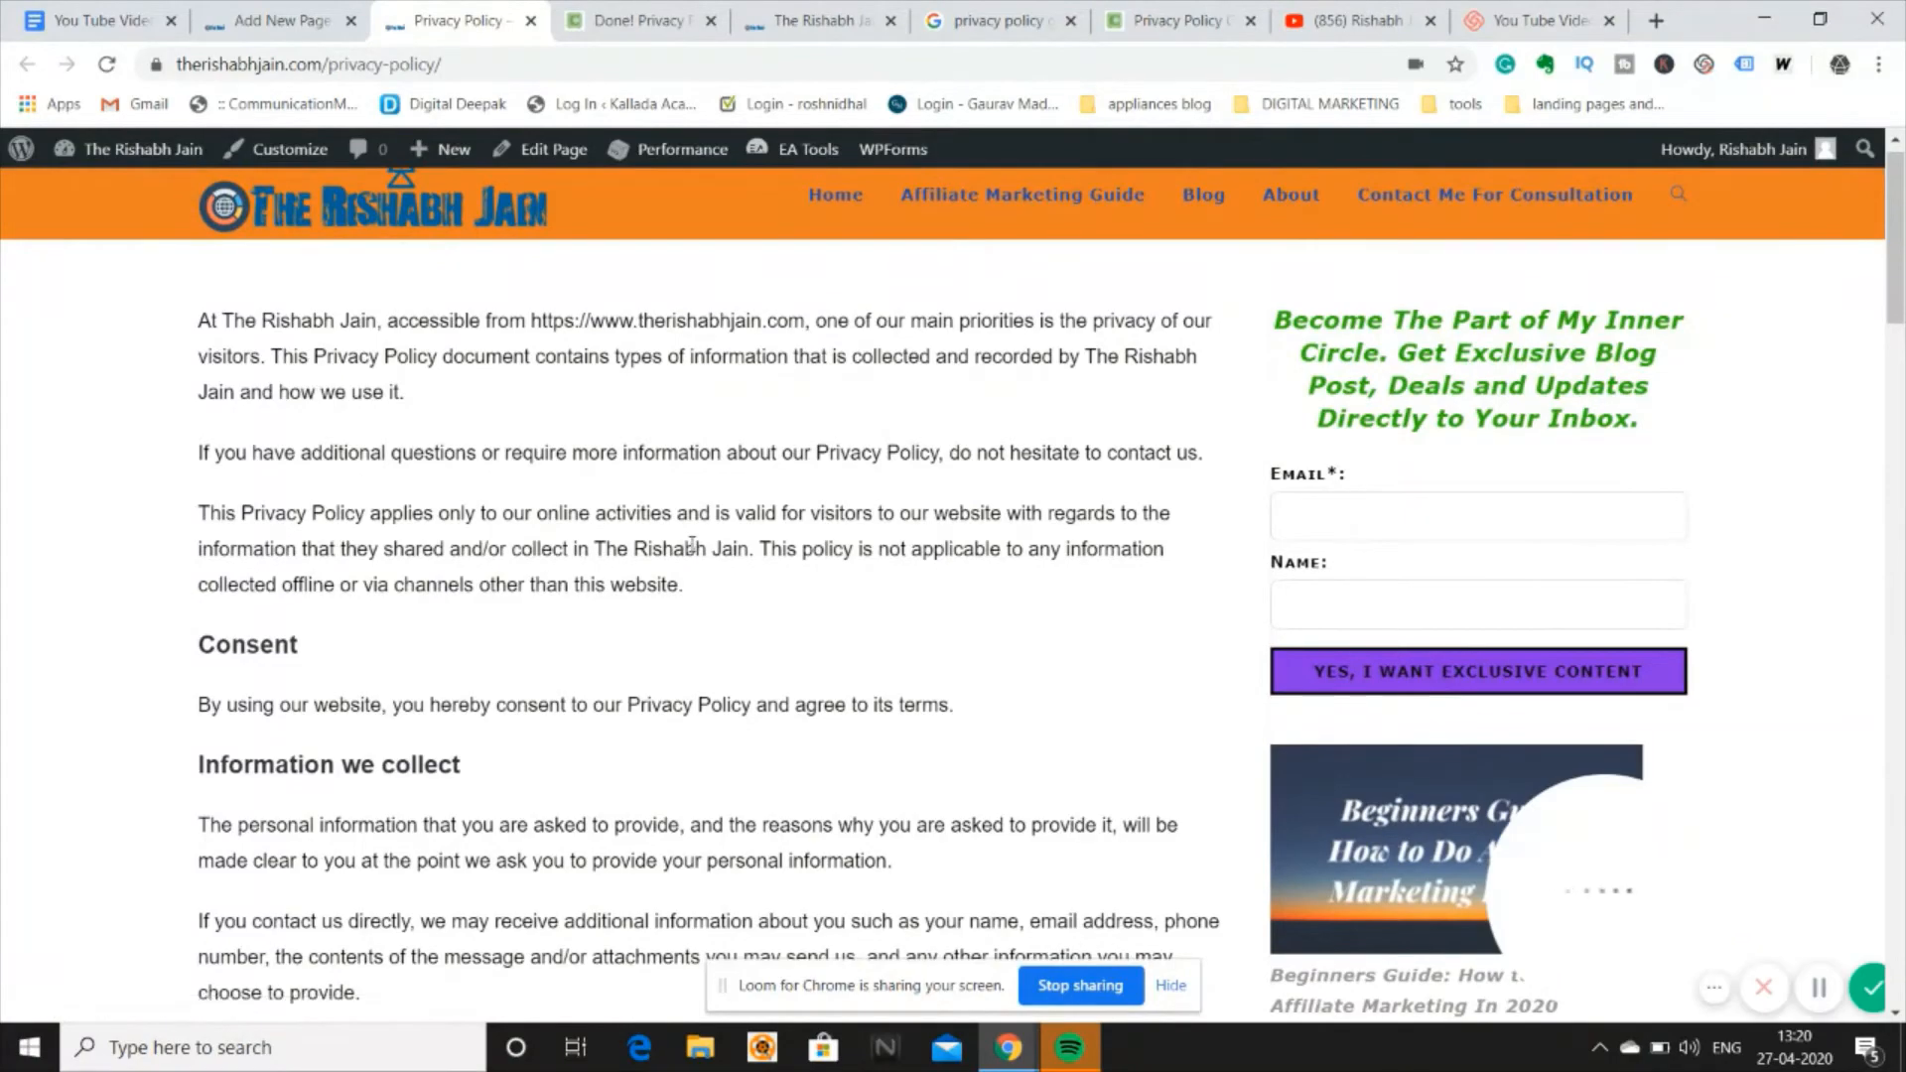
scroll(692, 546, "down", 6)
scroll(692, 551, "down", 13)
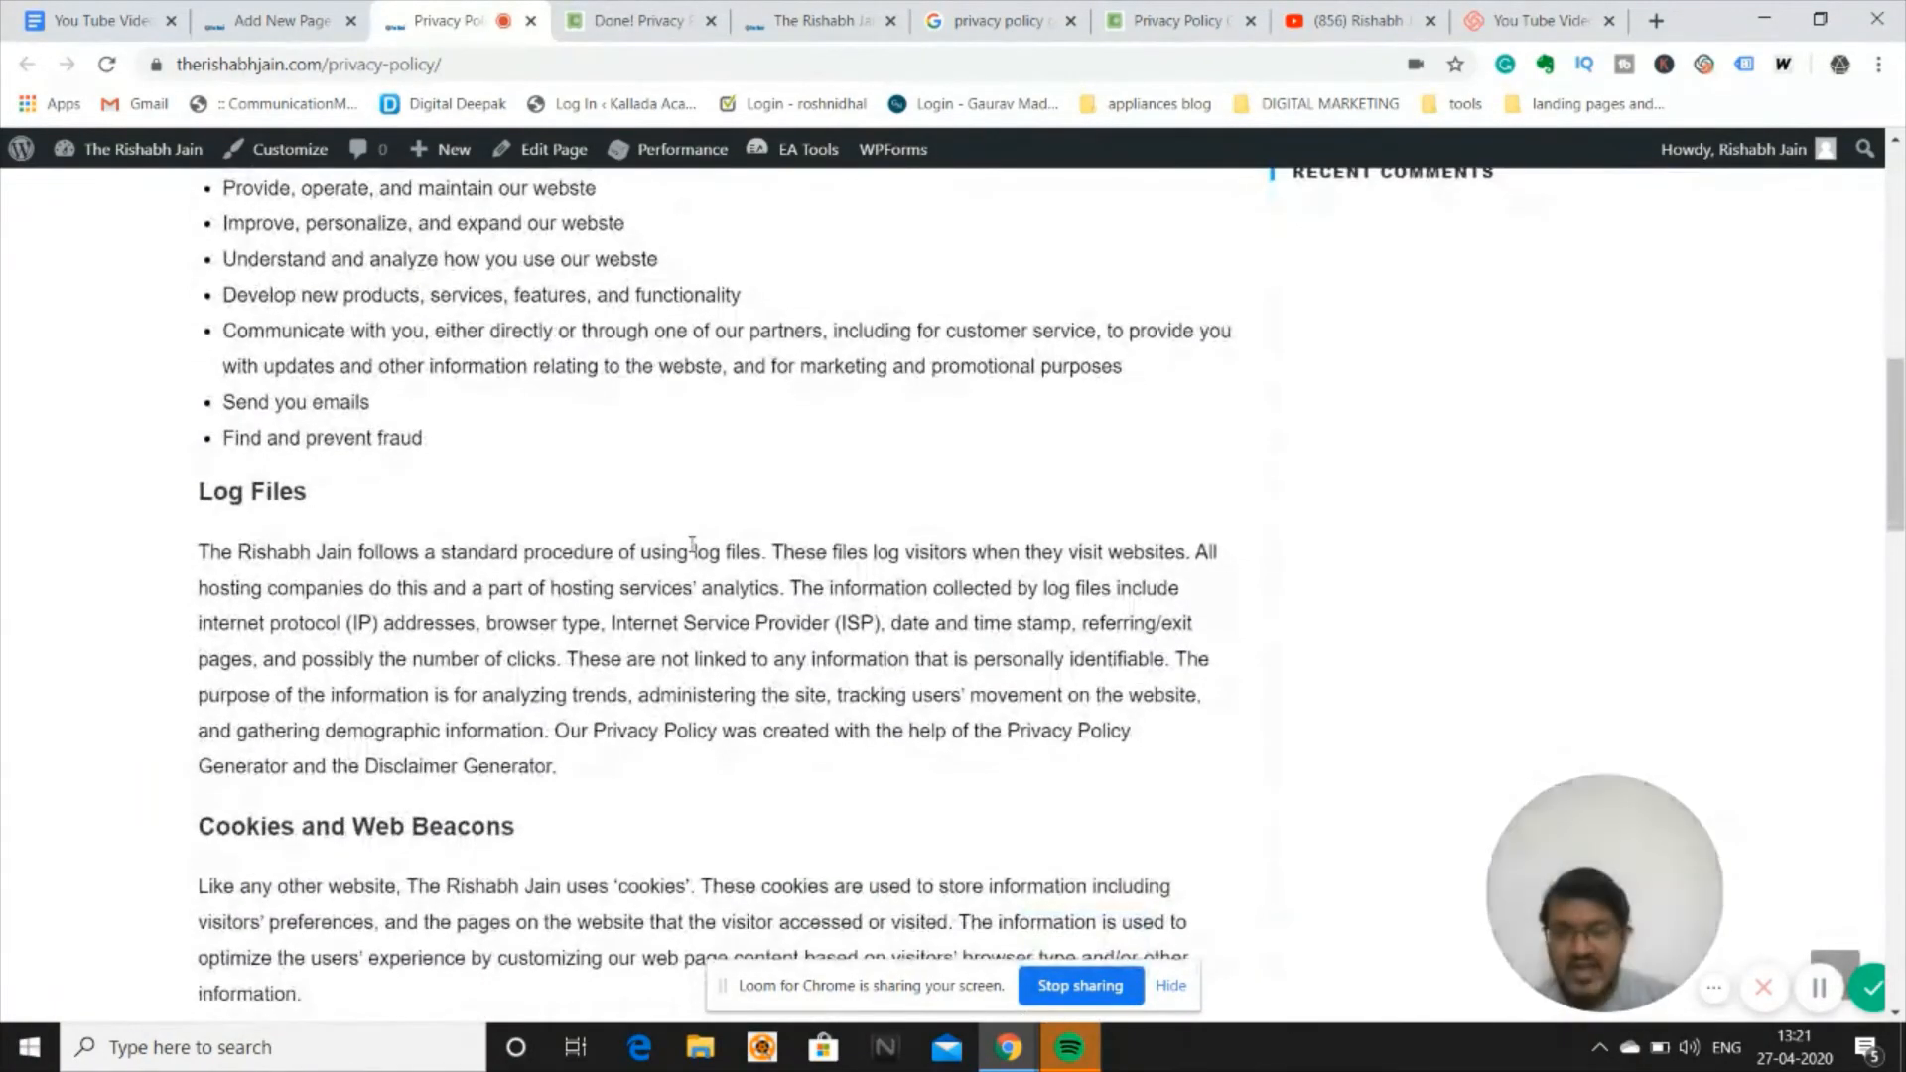
scroll(691, 549, "down", 10)
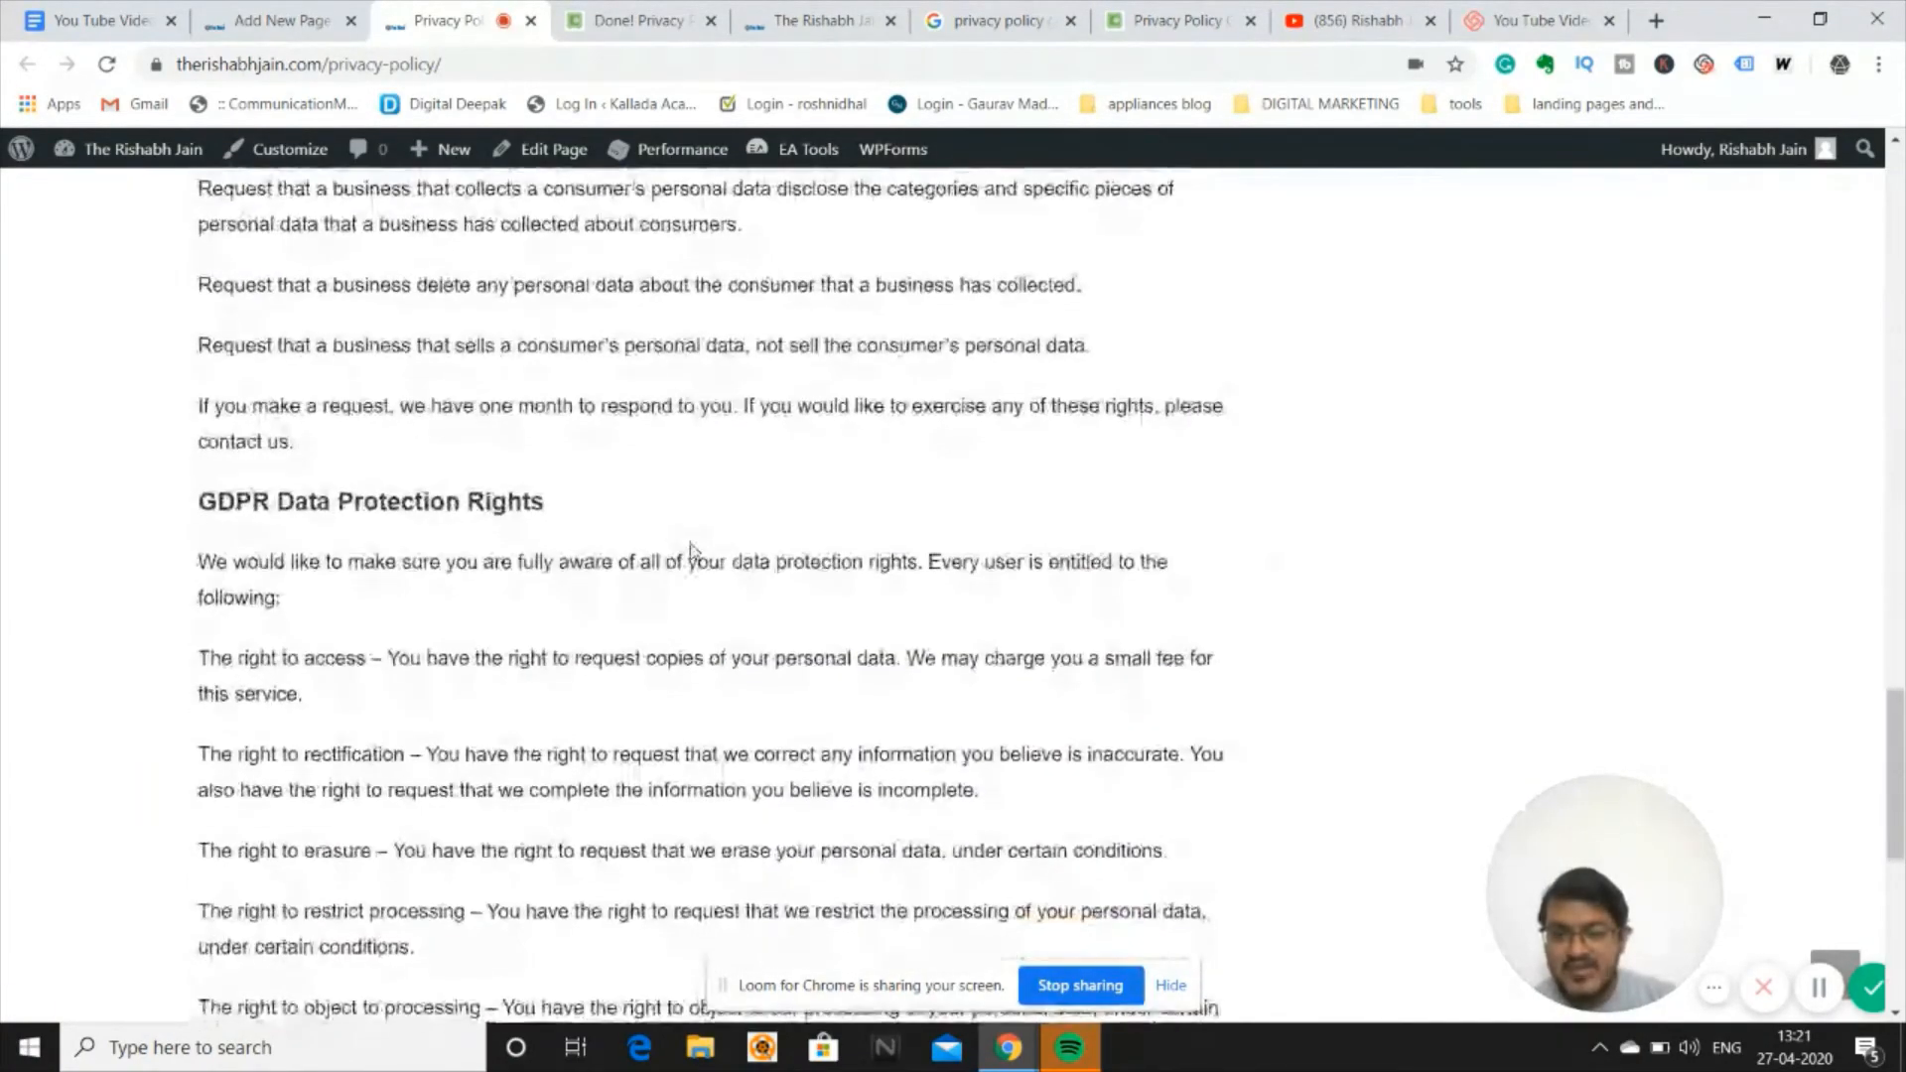
scroll(692, 551, "up", 20)
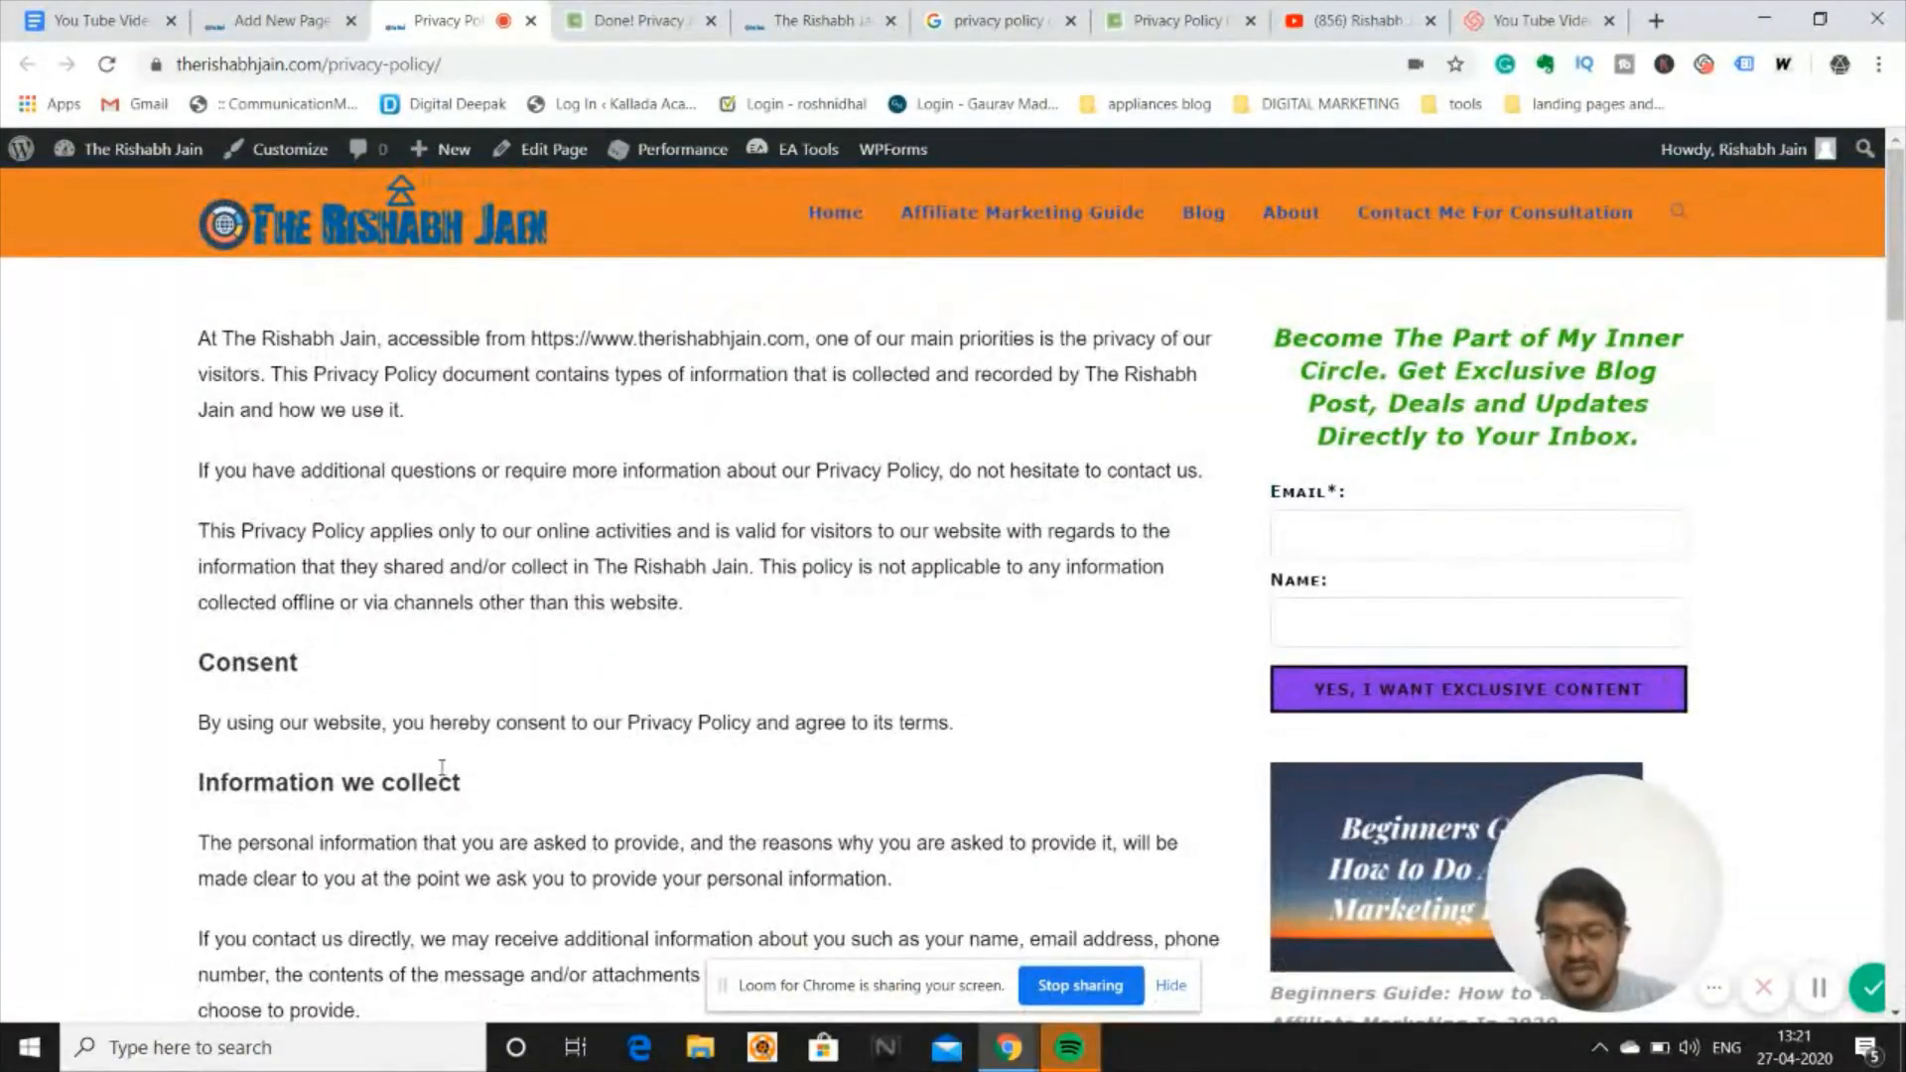
scroll(442, 768, "down", 20)
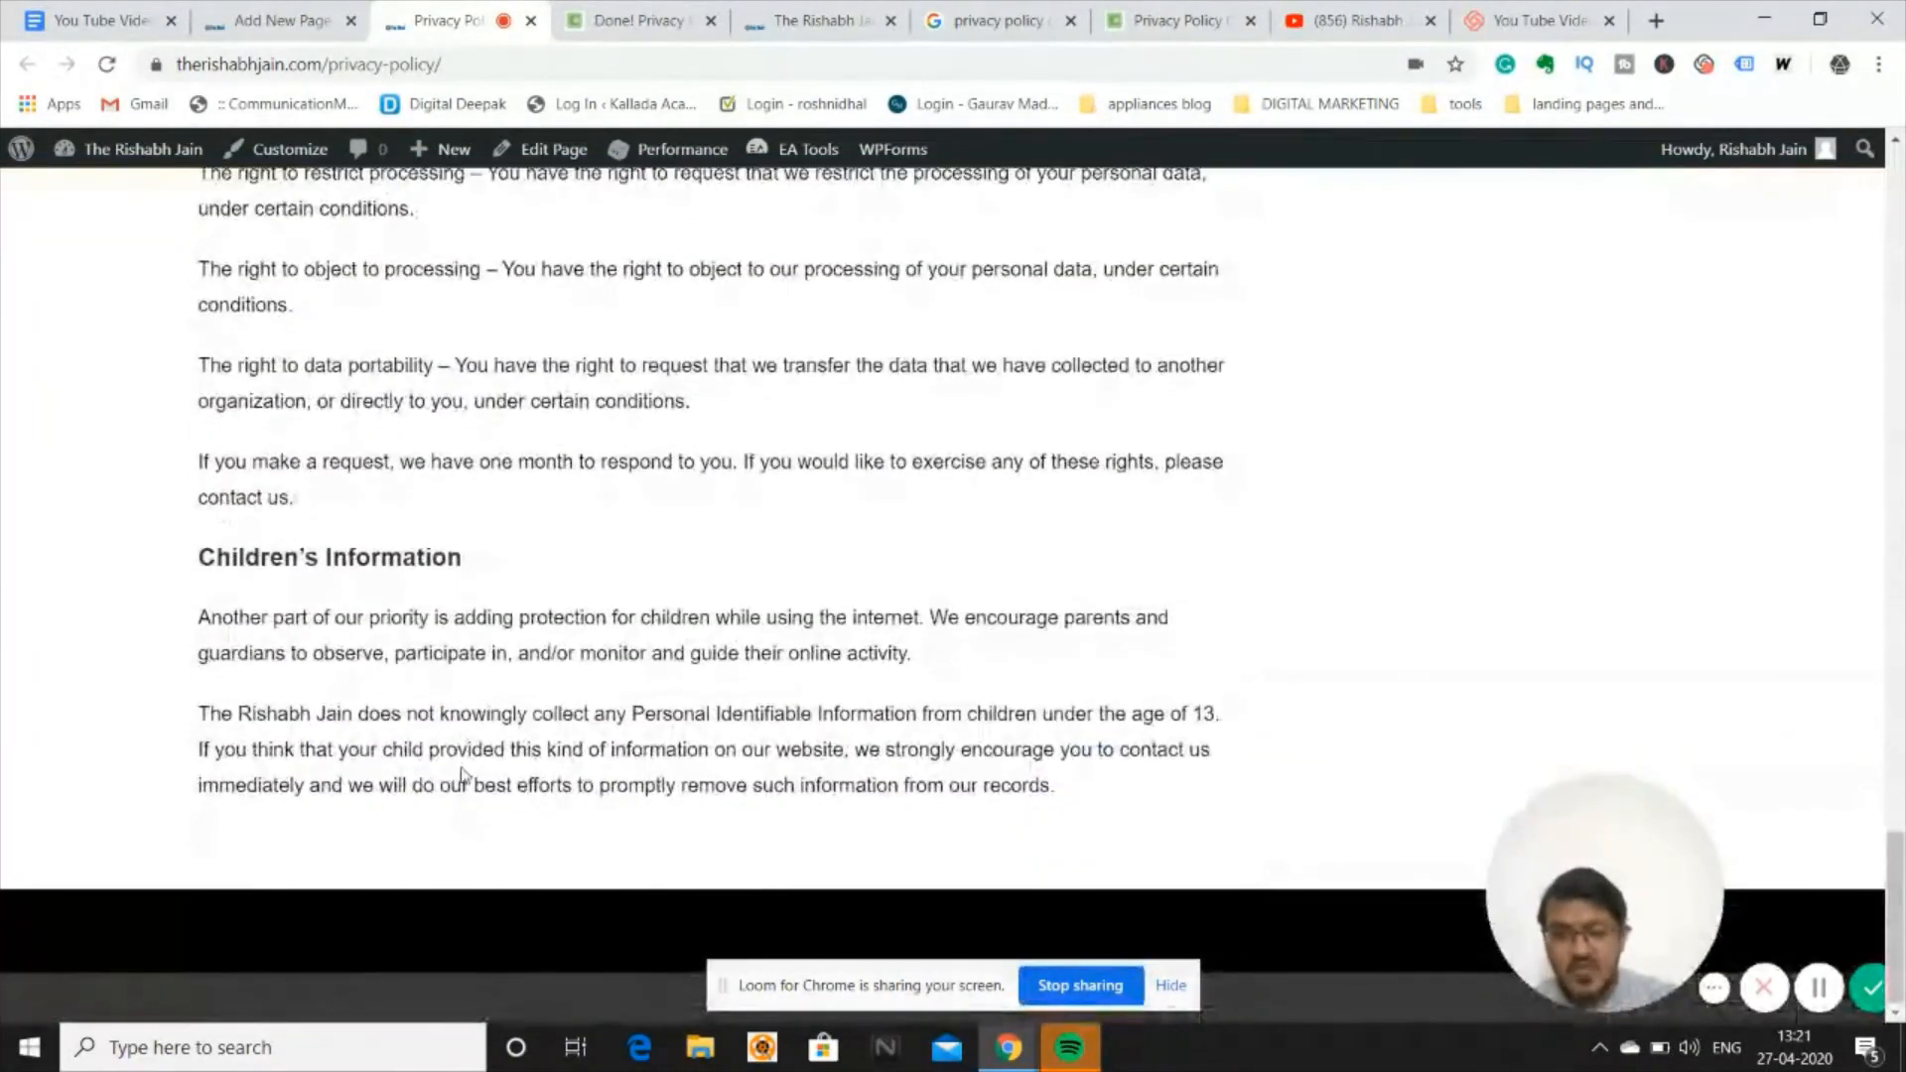
scroll(461, 773, "up", 20)
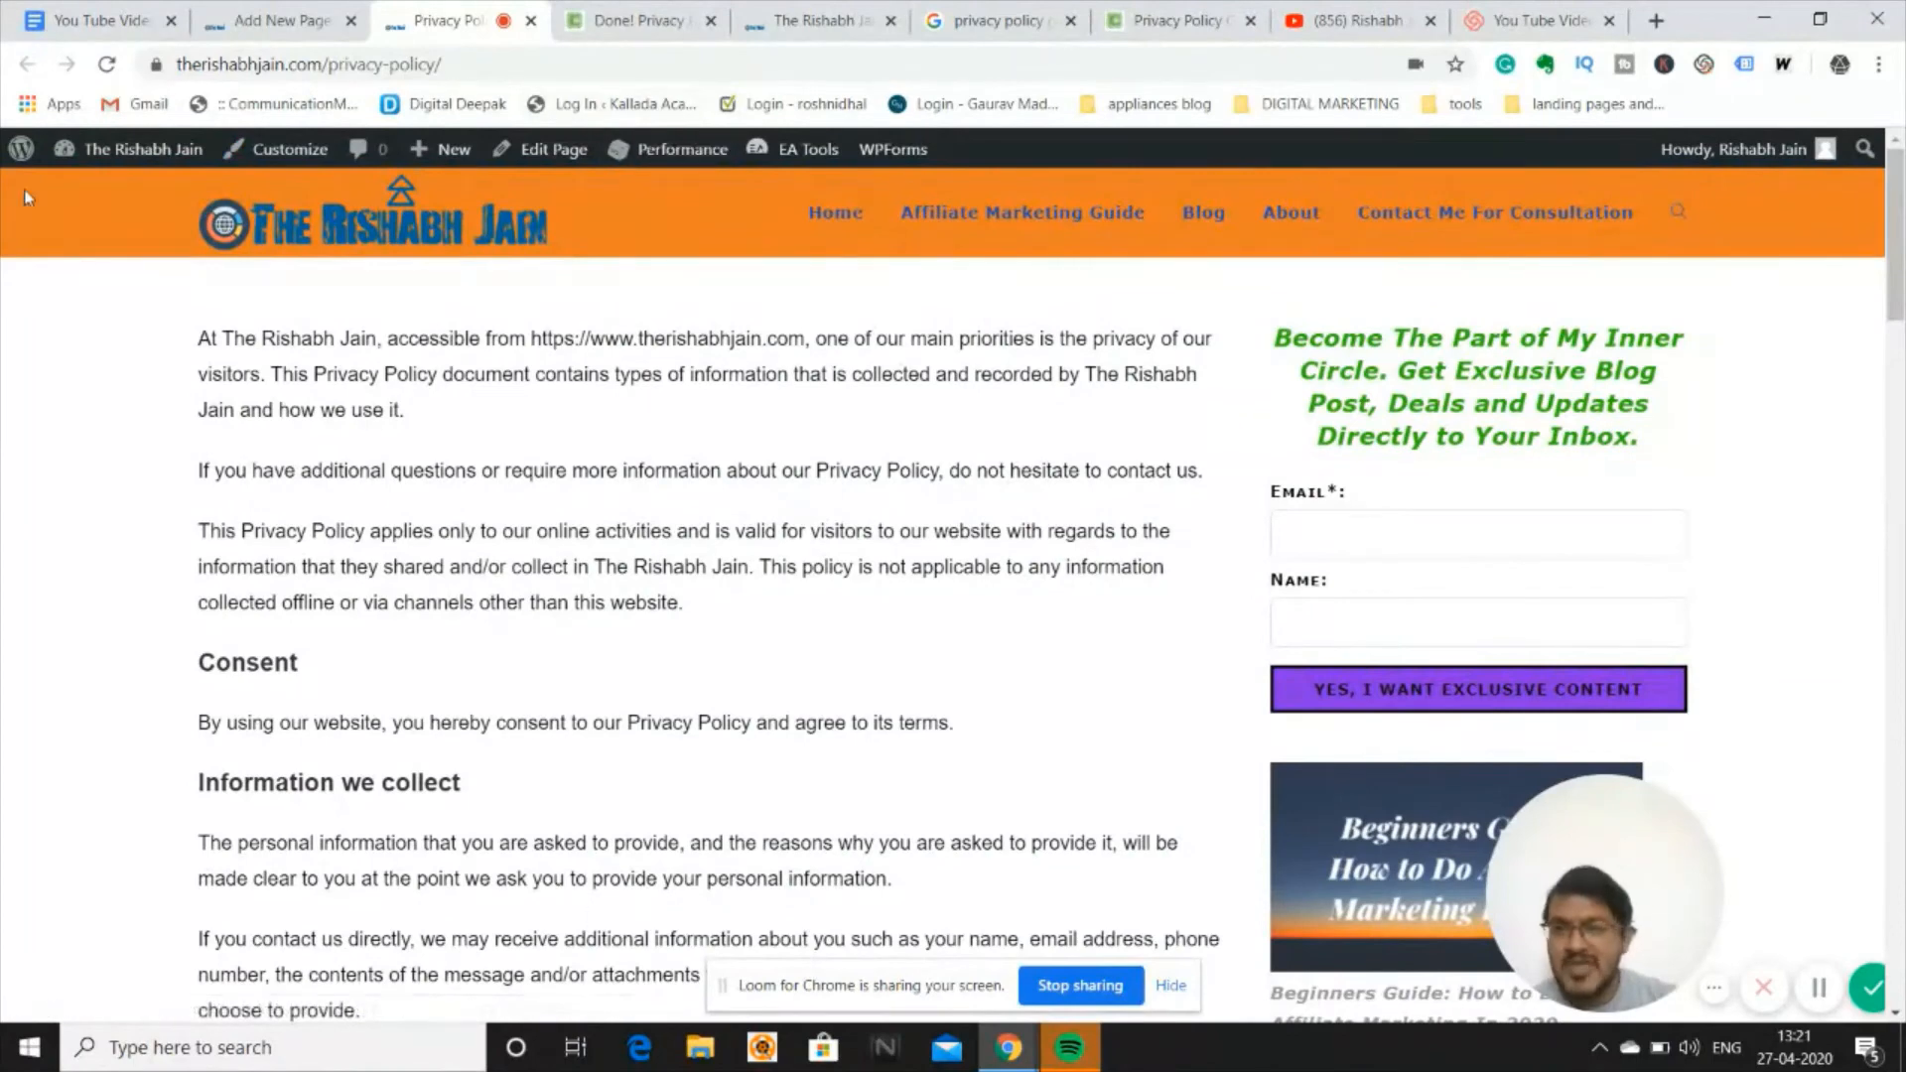
Leave the Privacy Policy page editor in WordPress and open the site's Privacy settings.
left_click(281, 20)
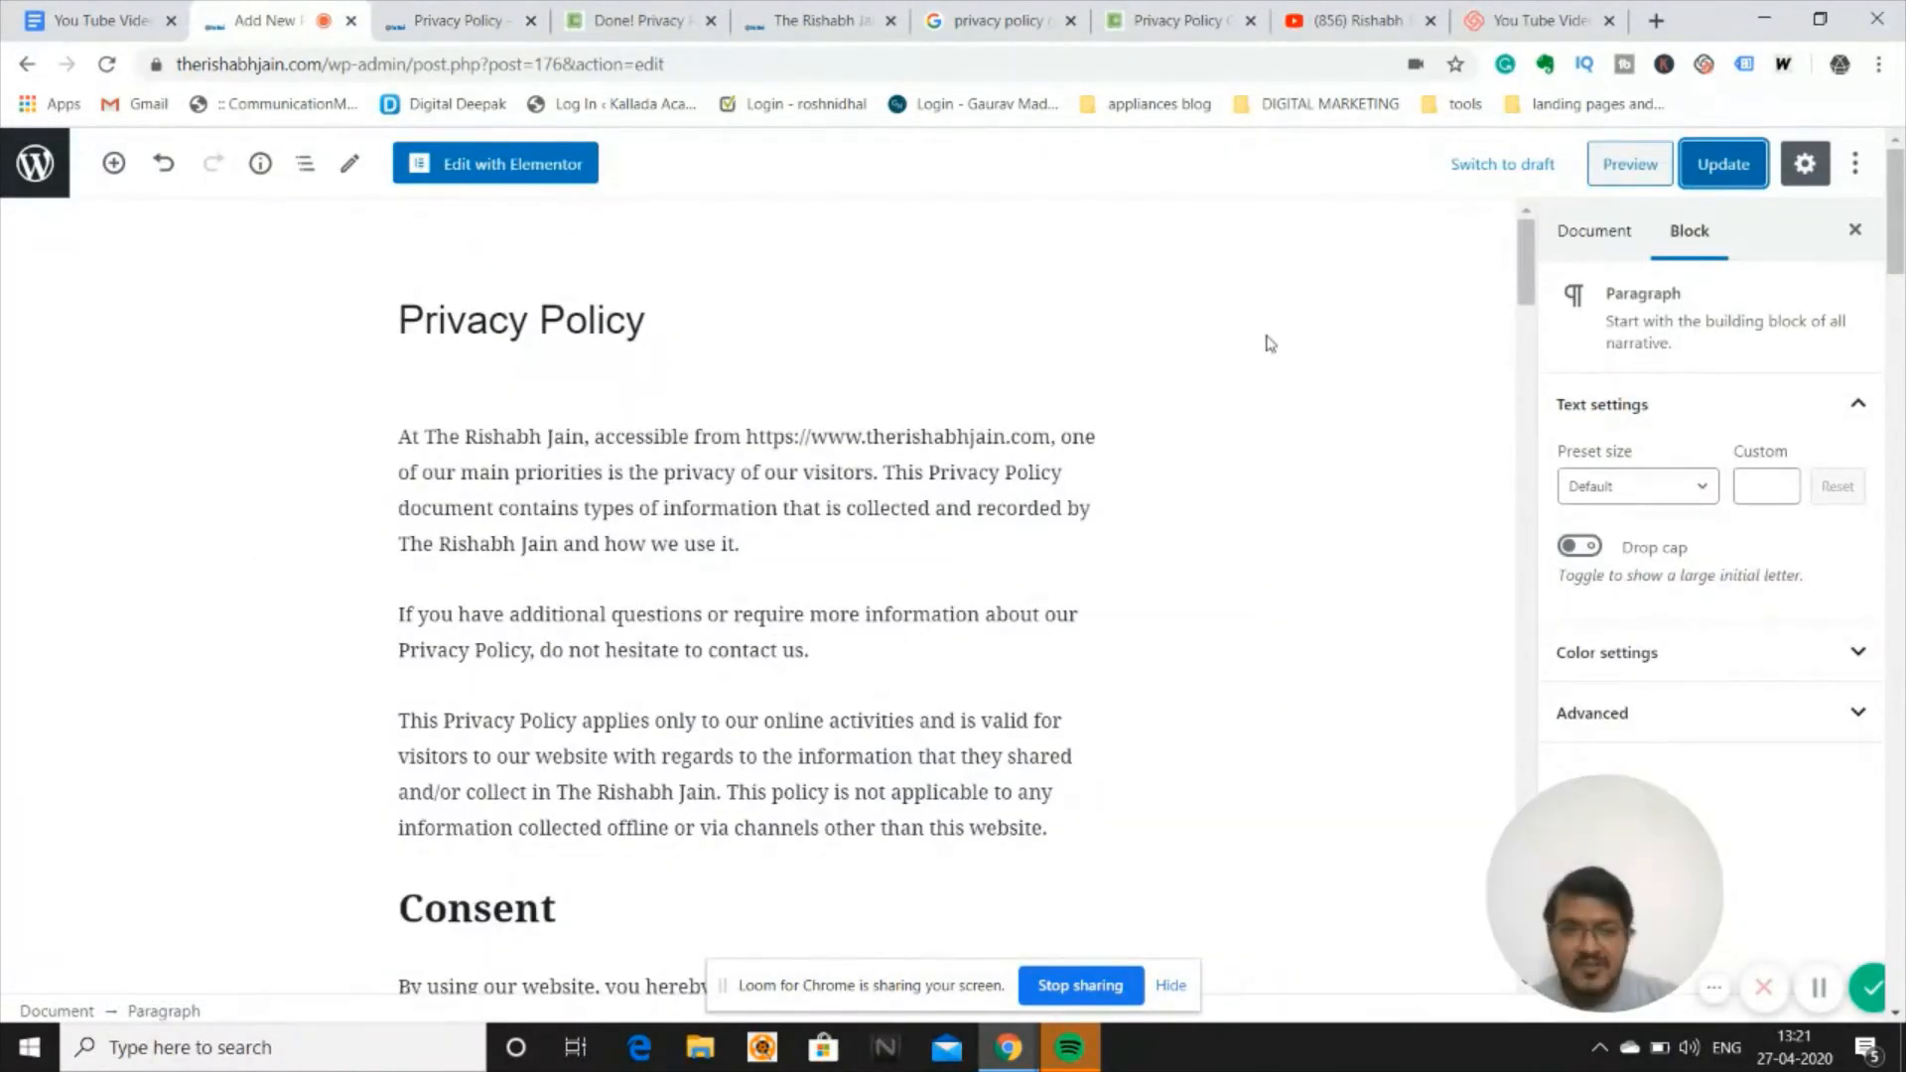
left_click(35, 163)
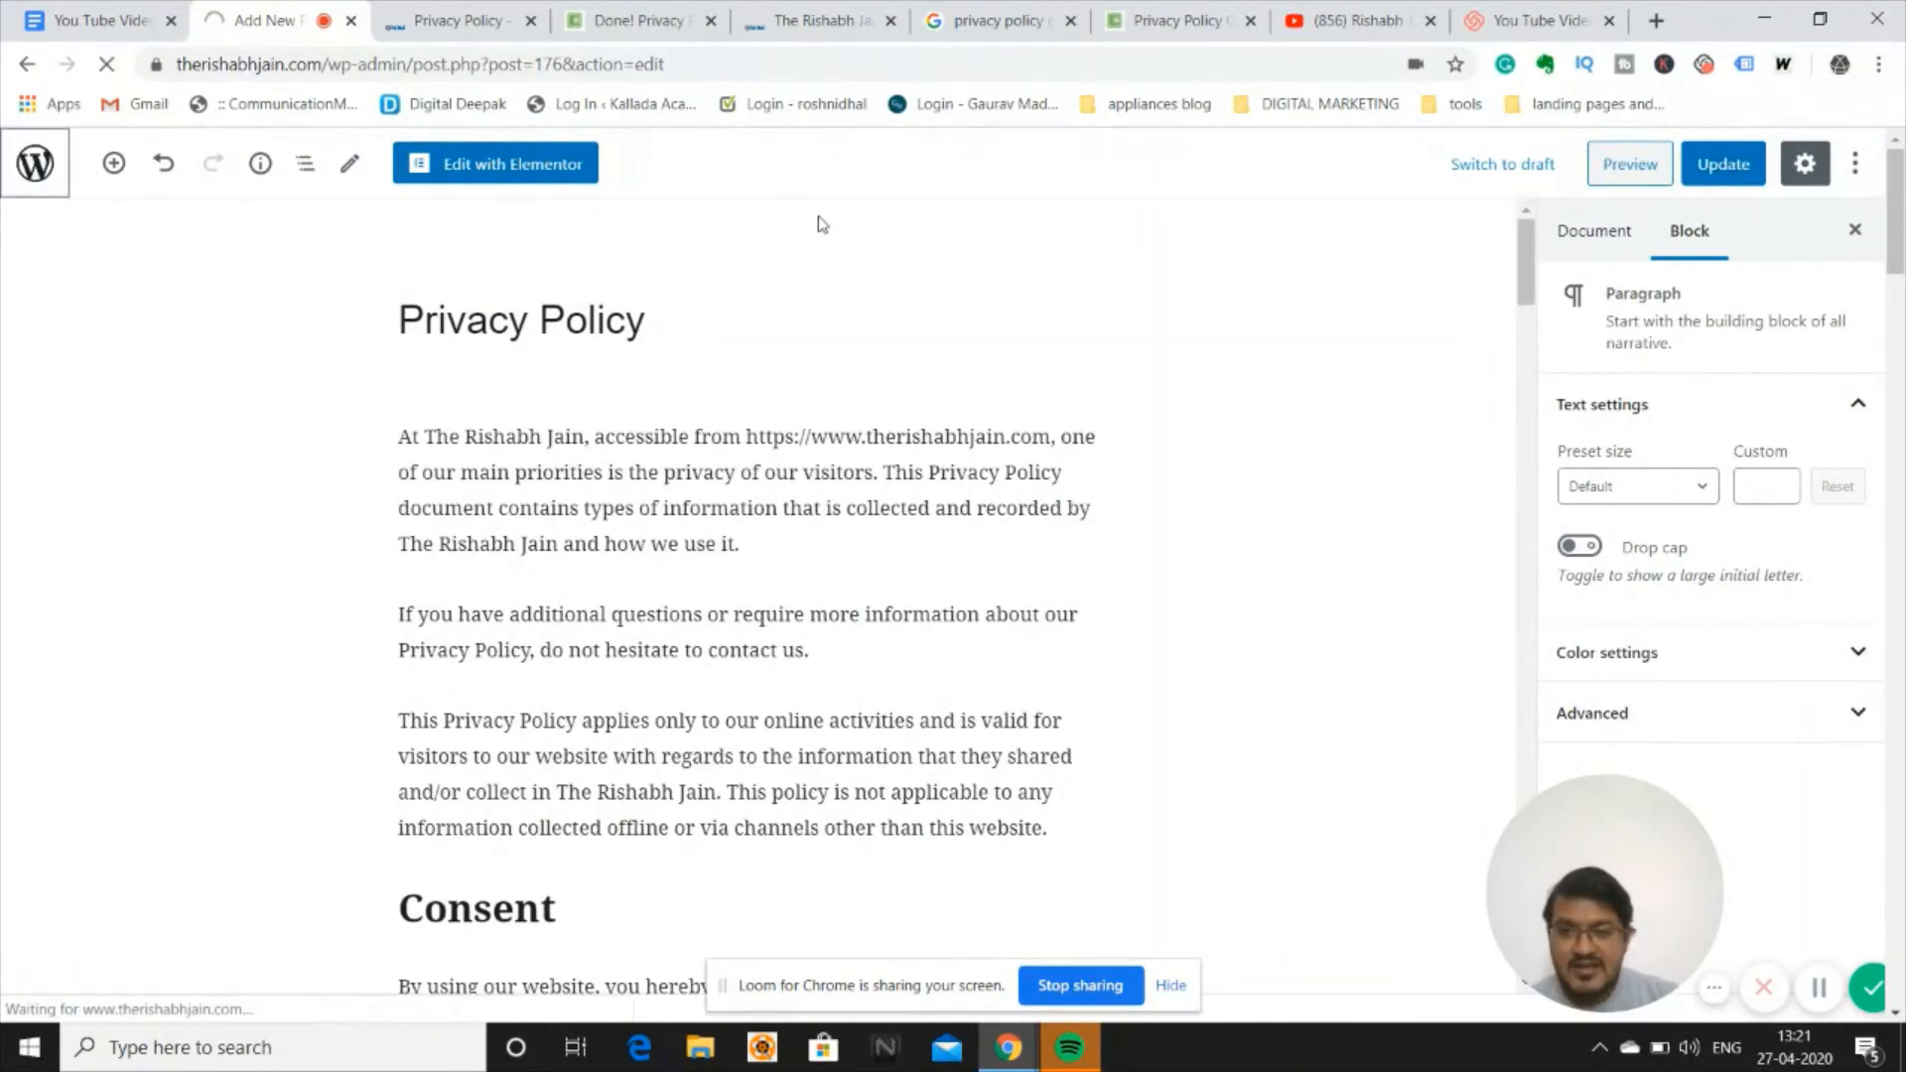
scroll(56, 851, "down", 2)
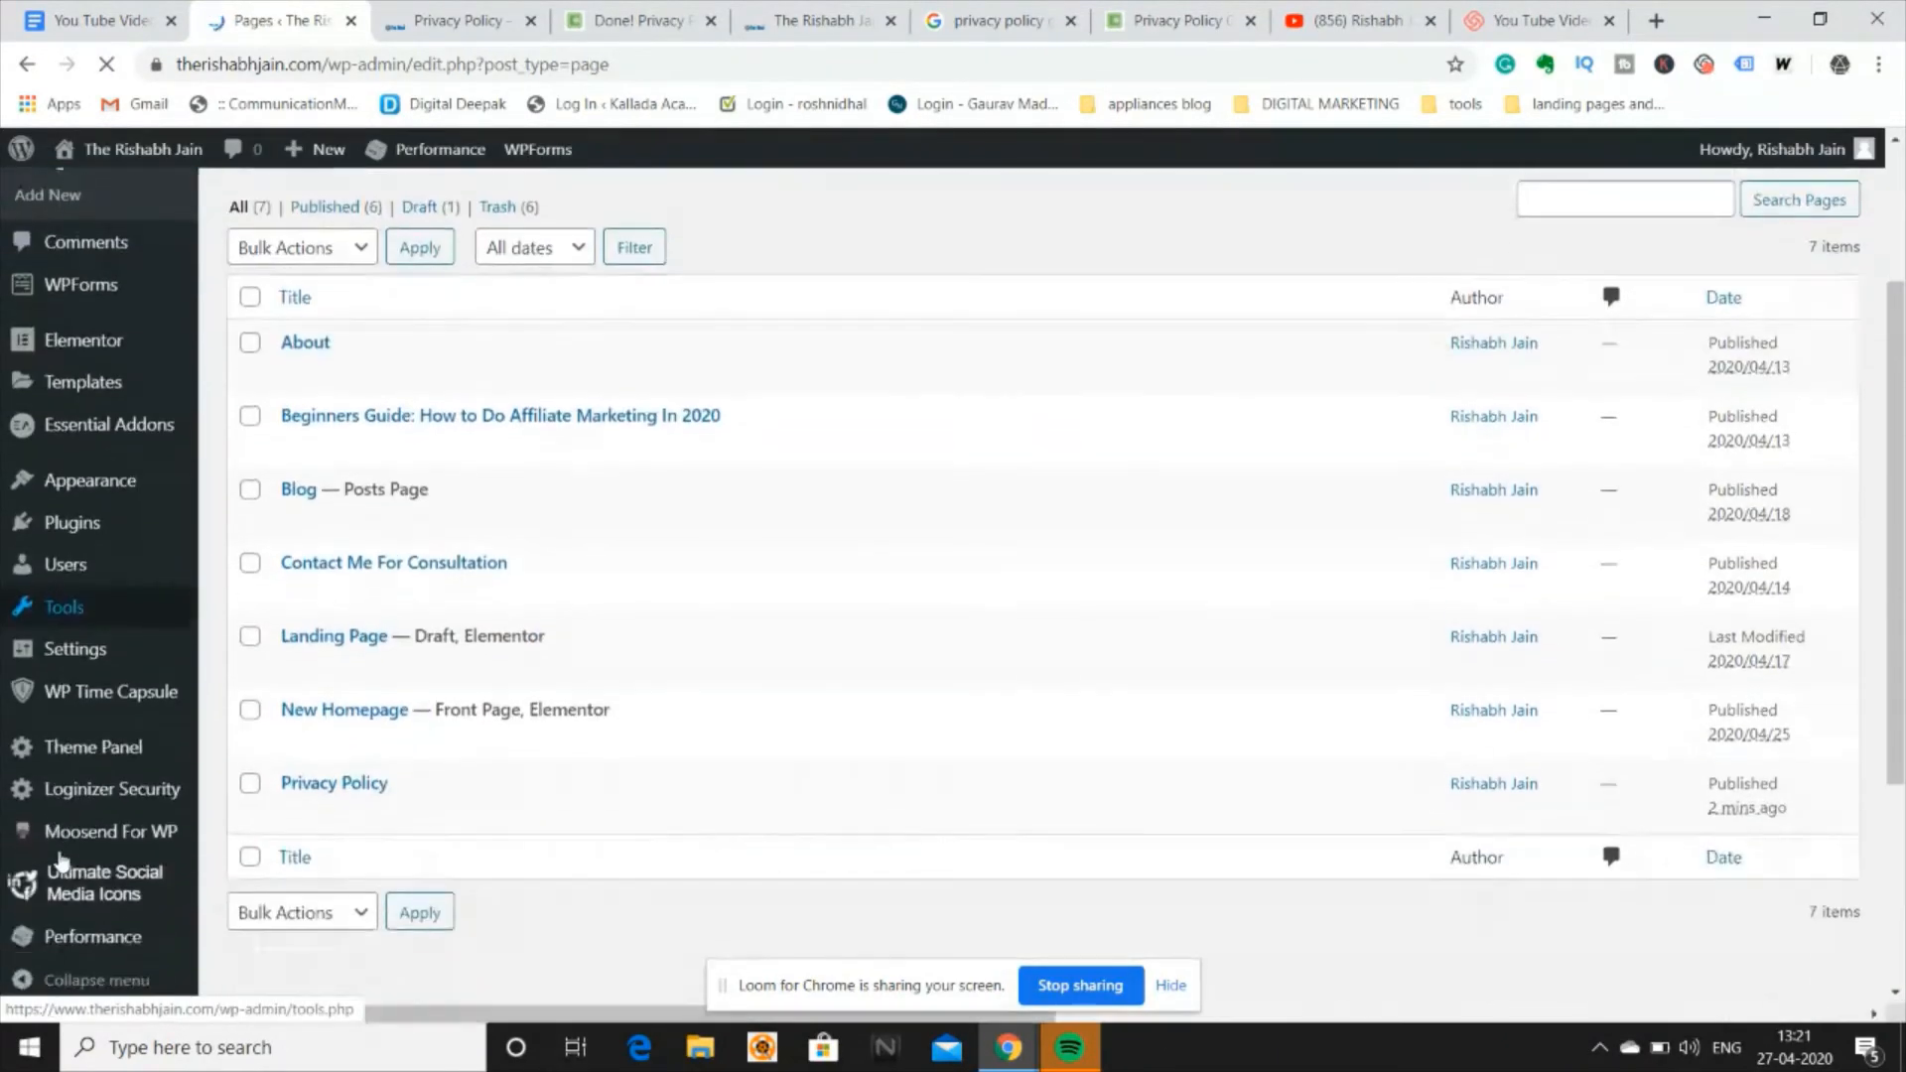
mouse_move(85, 640)
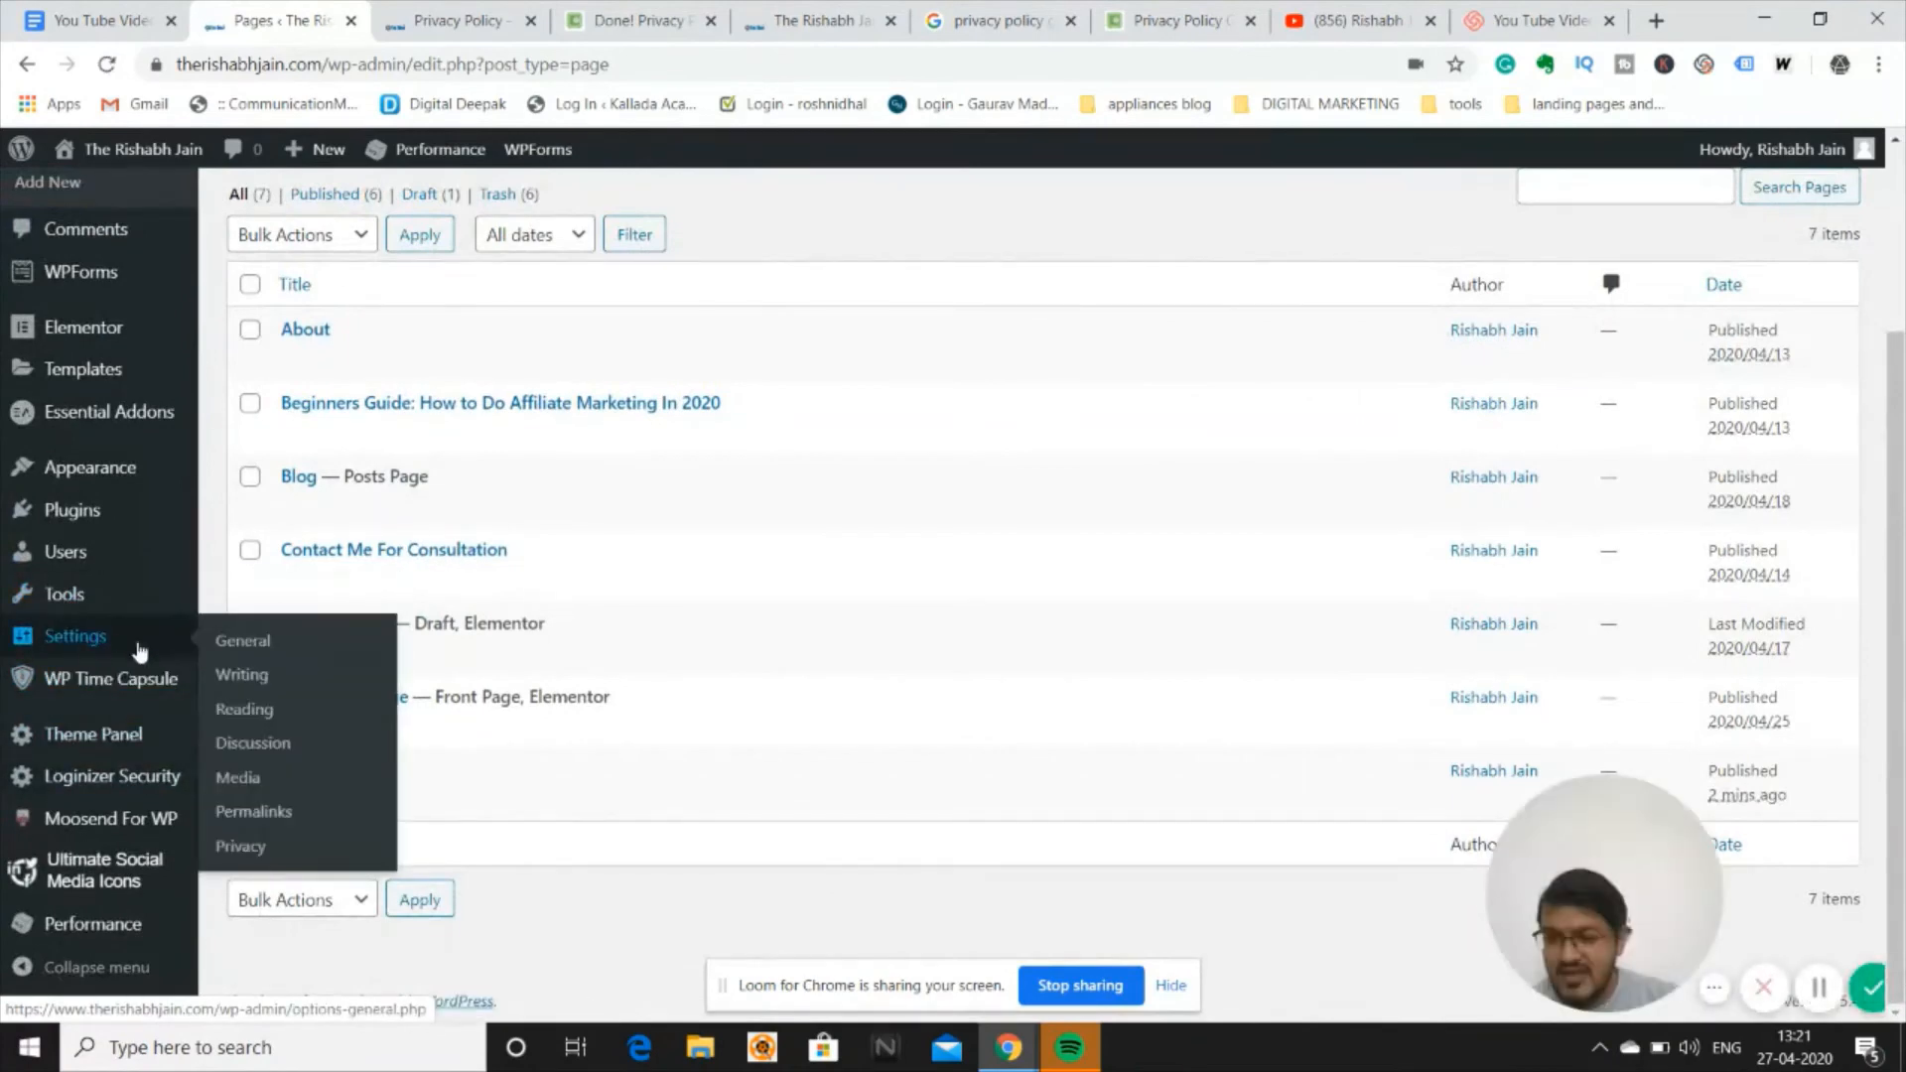
left_click(231, 851)
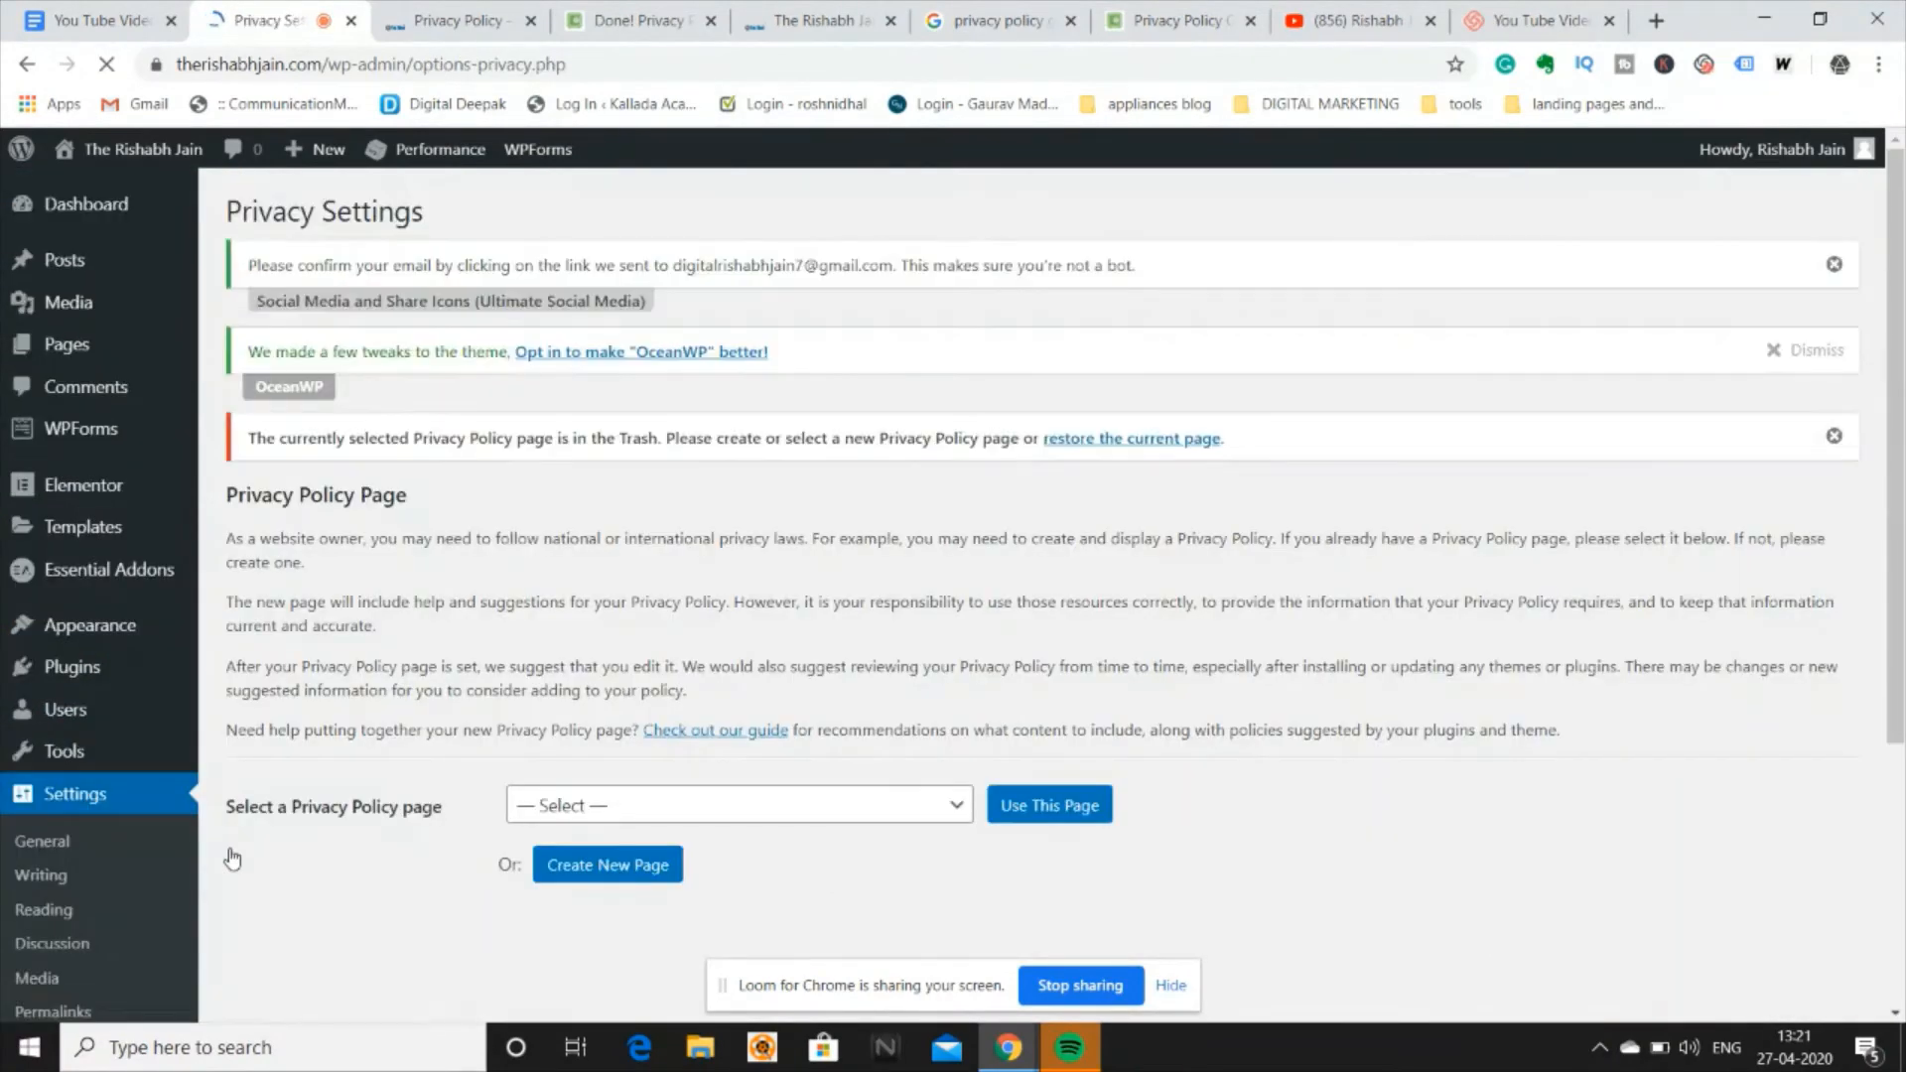
Assign the Privacy Policy page as the site's privacy policy page.
scroll(883, 749, "down", 3)
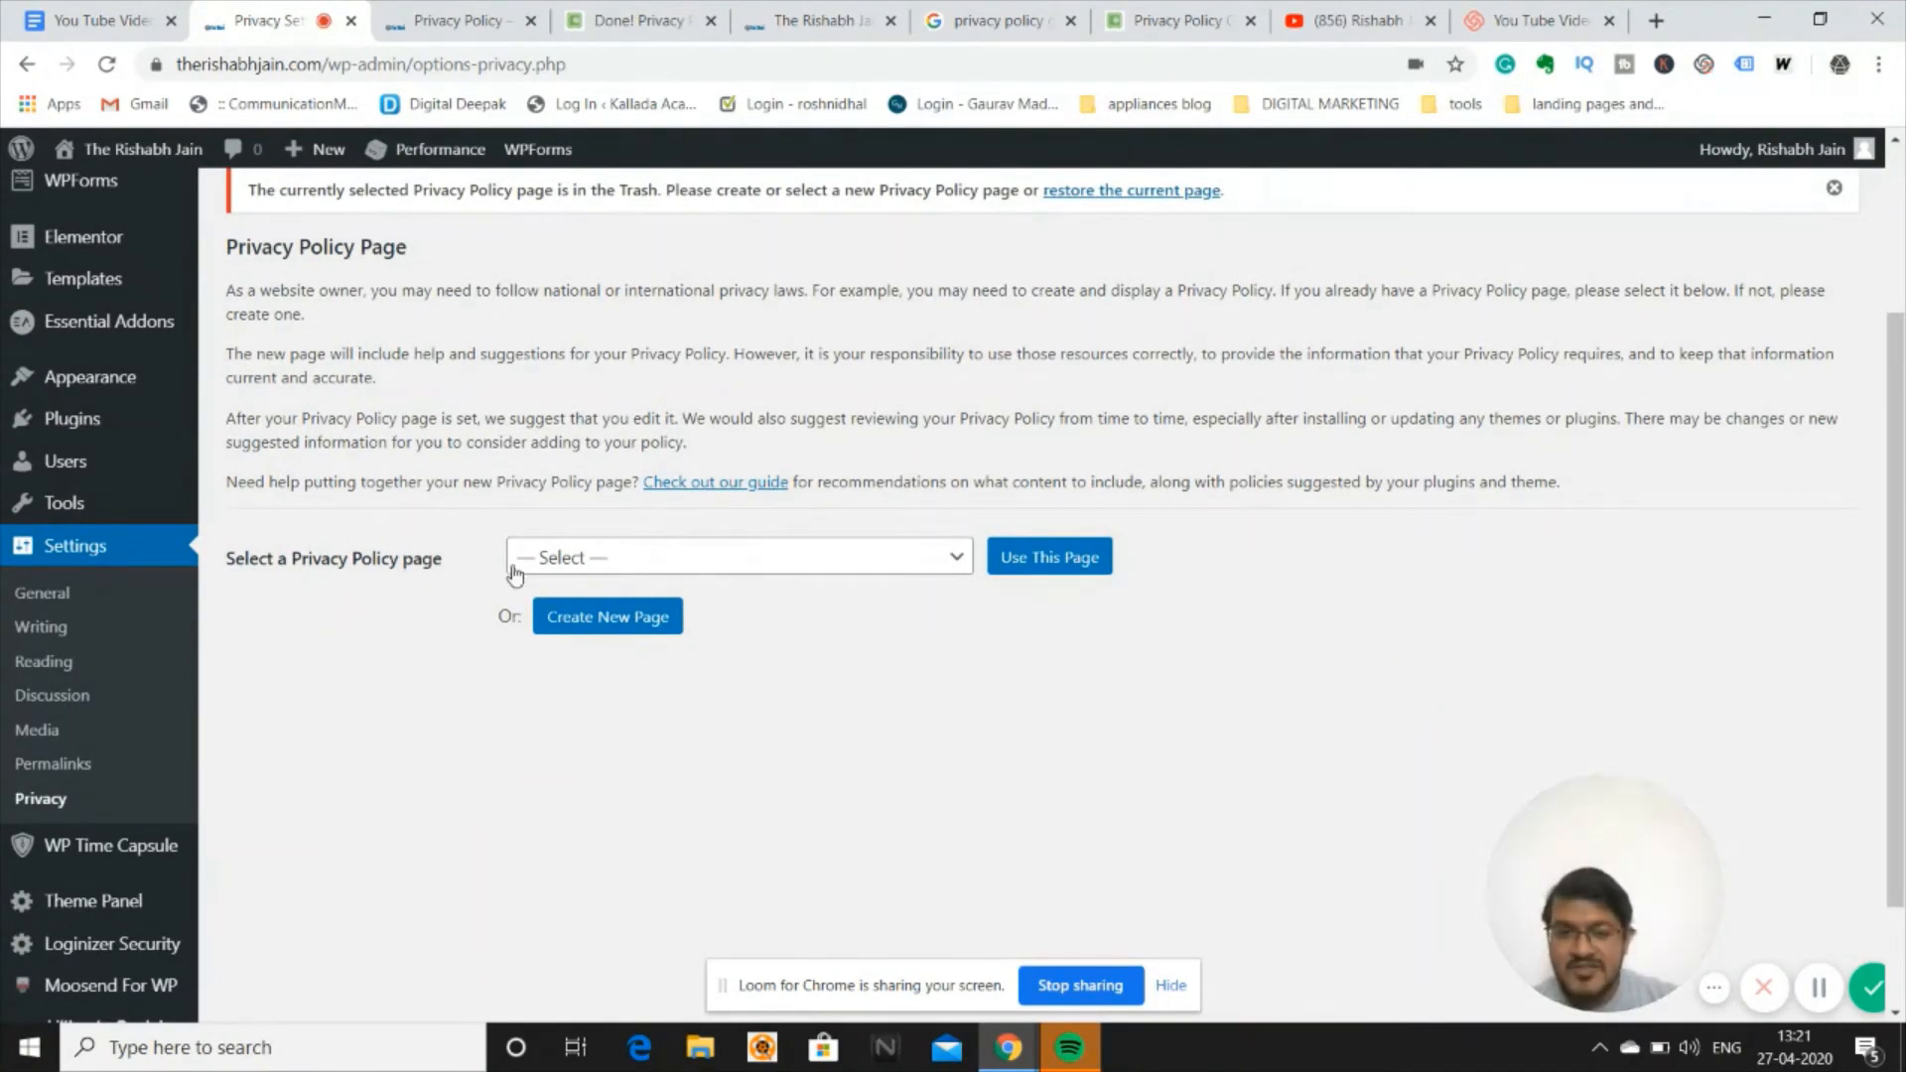
left_click(684, 574)
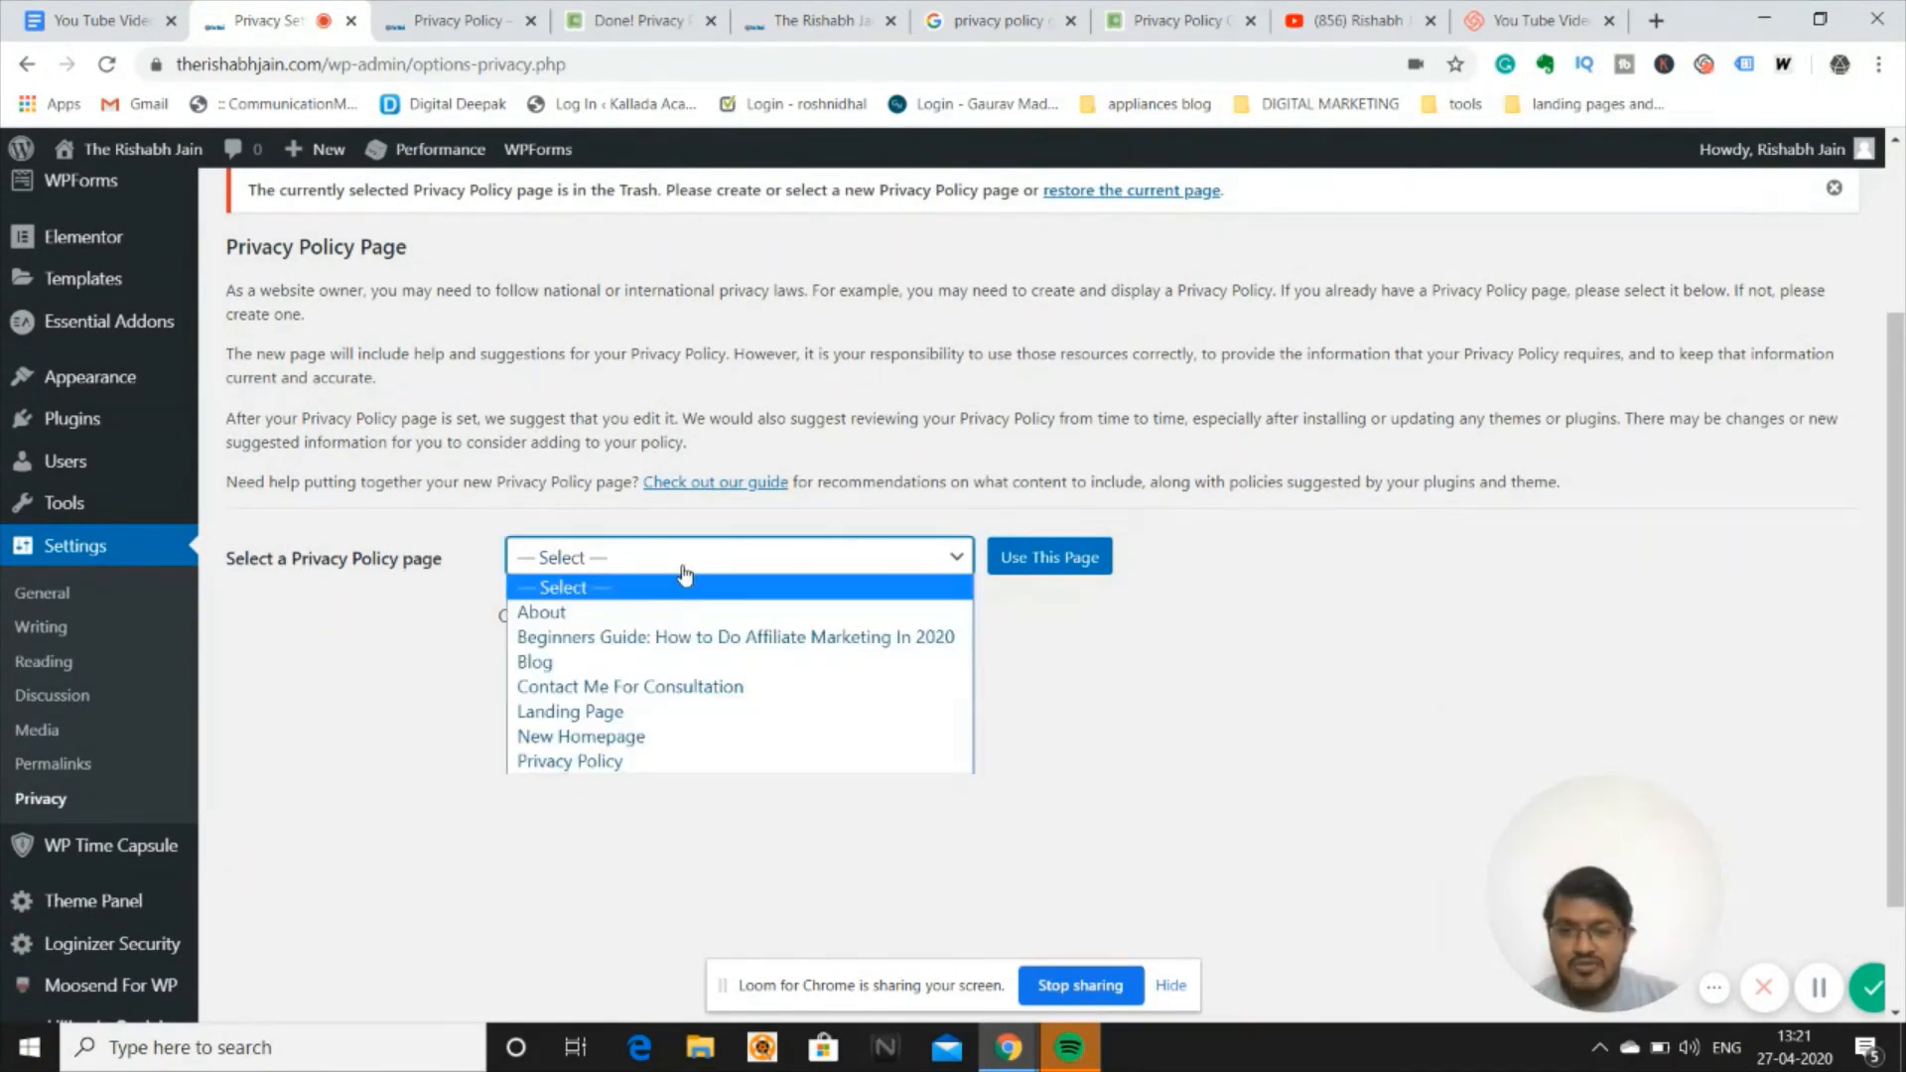
left_click(621, 762)
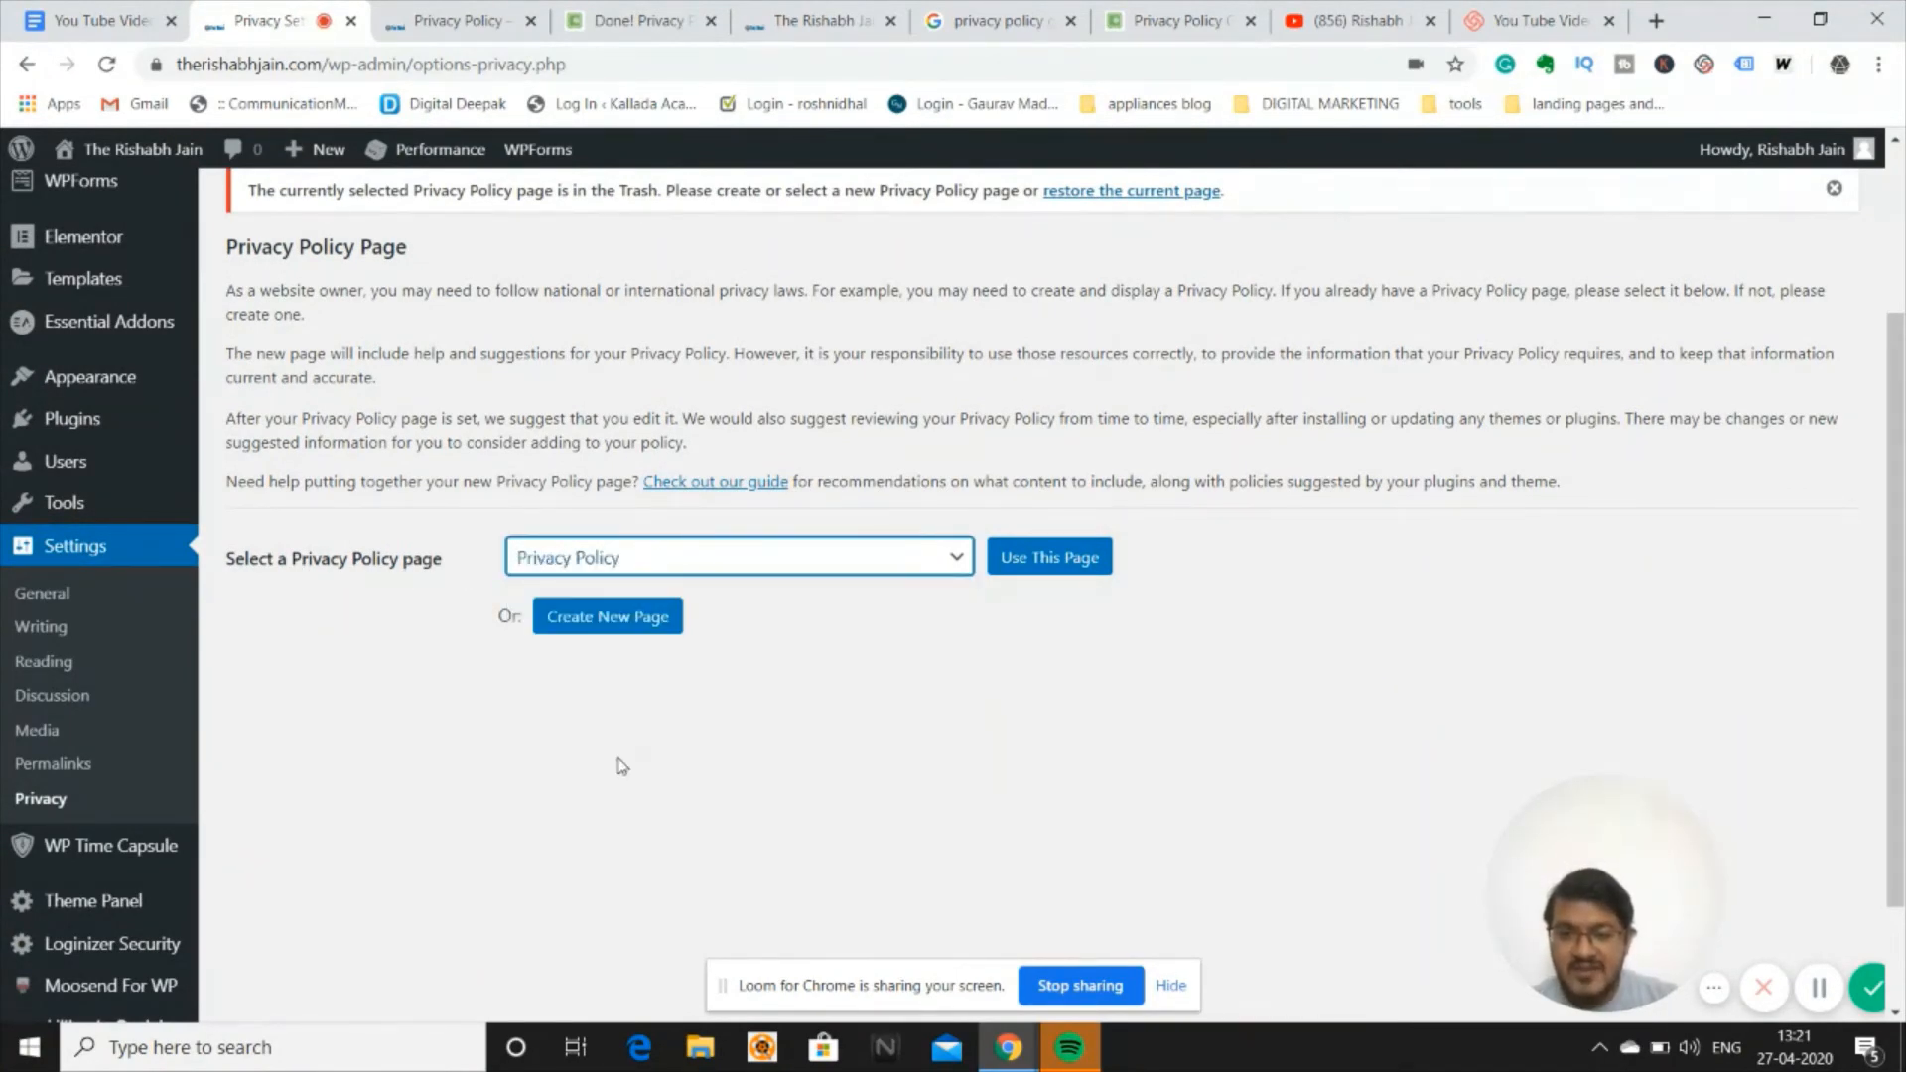
left_click(1056, 555)
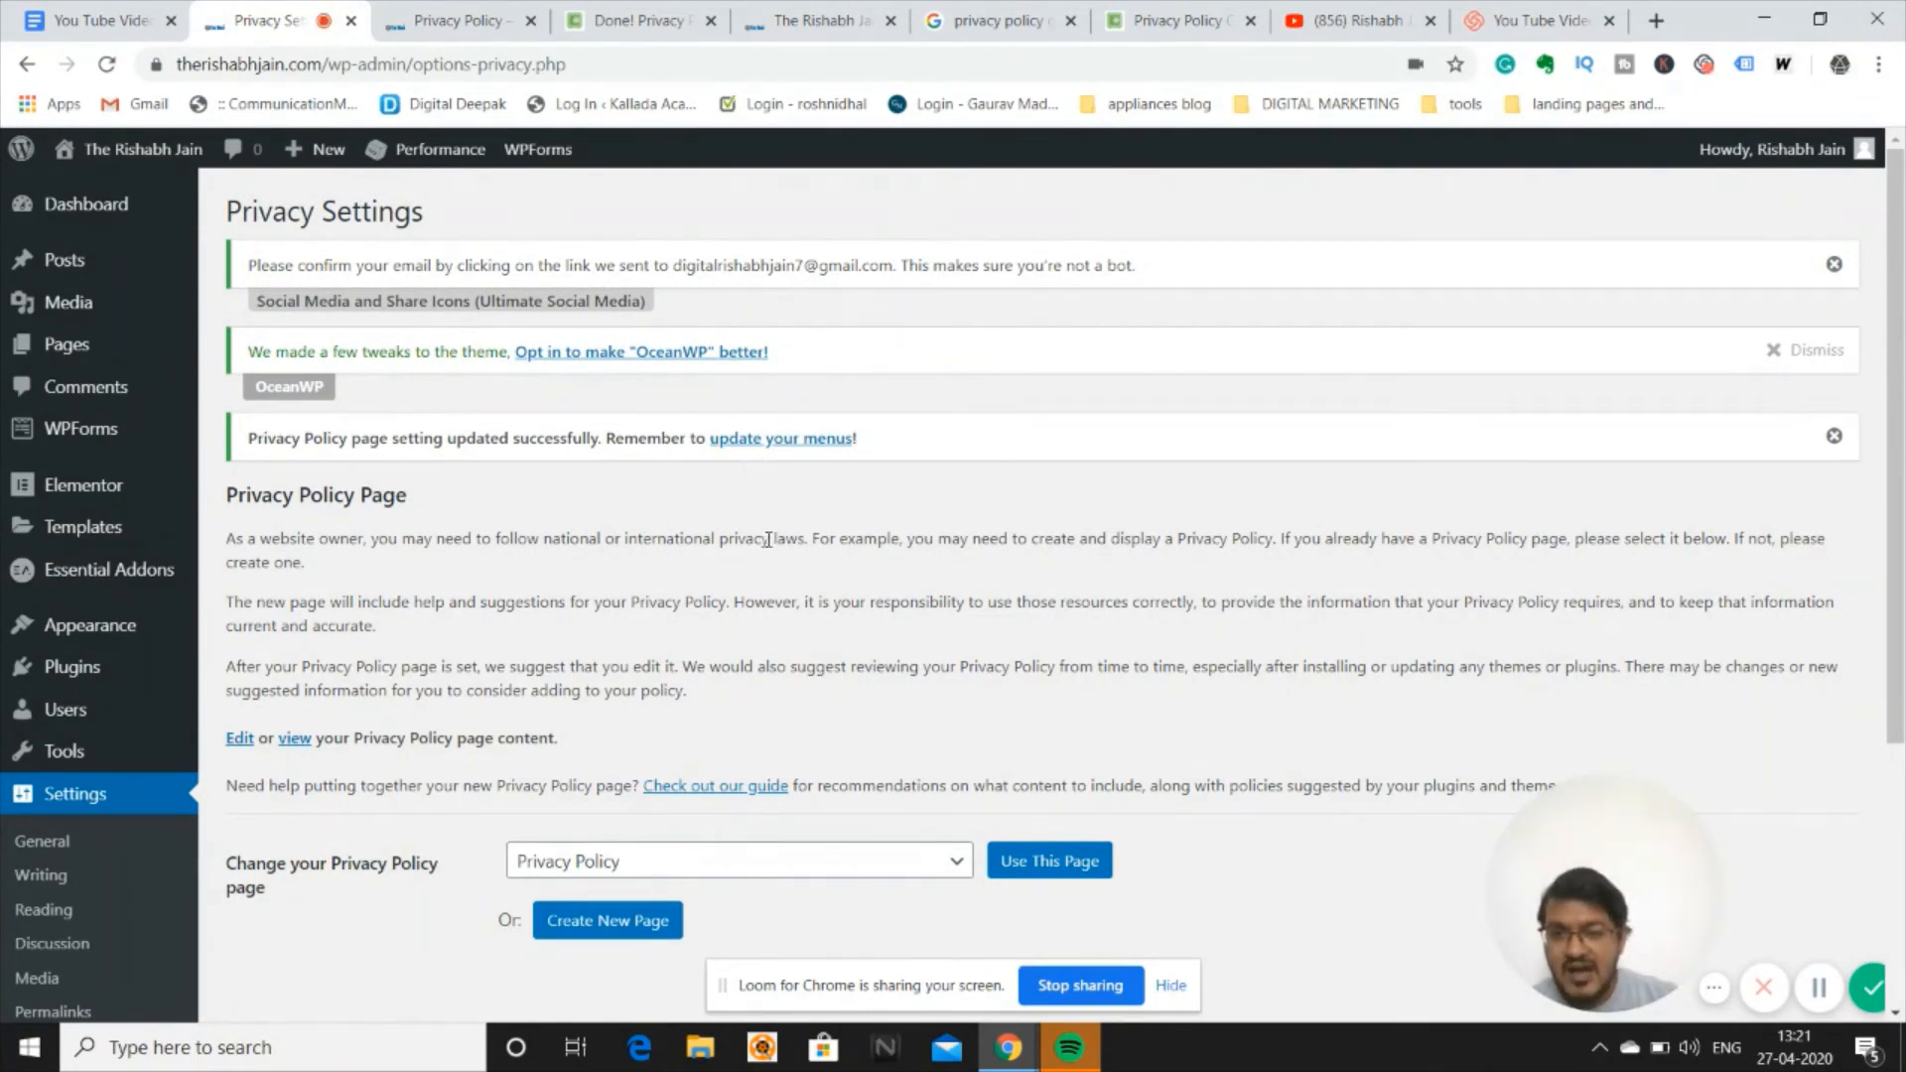
scroll(751, 610, "down", 4)
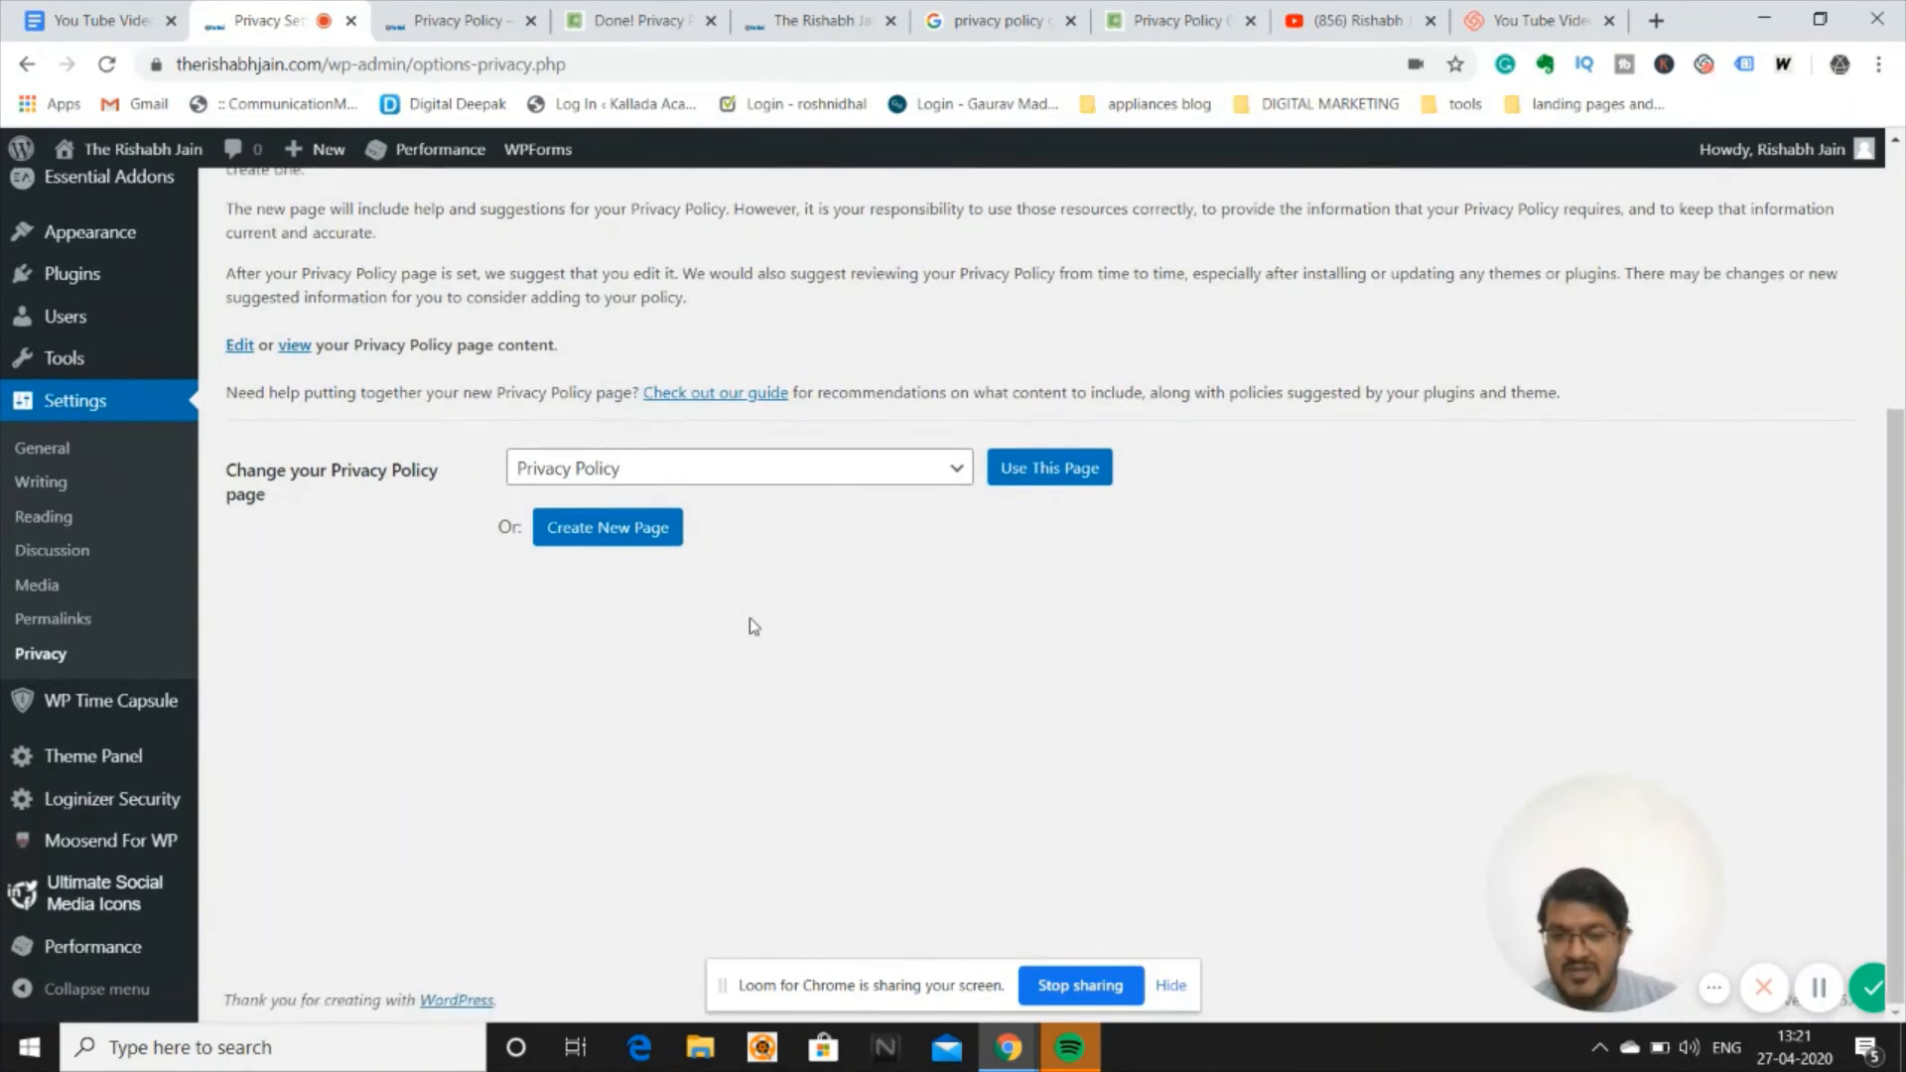
scroll(748, 617, "up", 4)
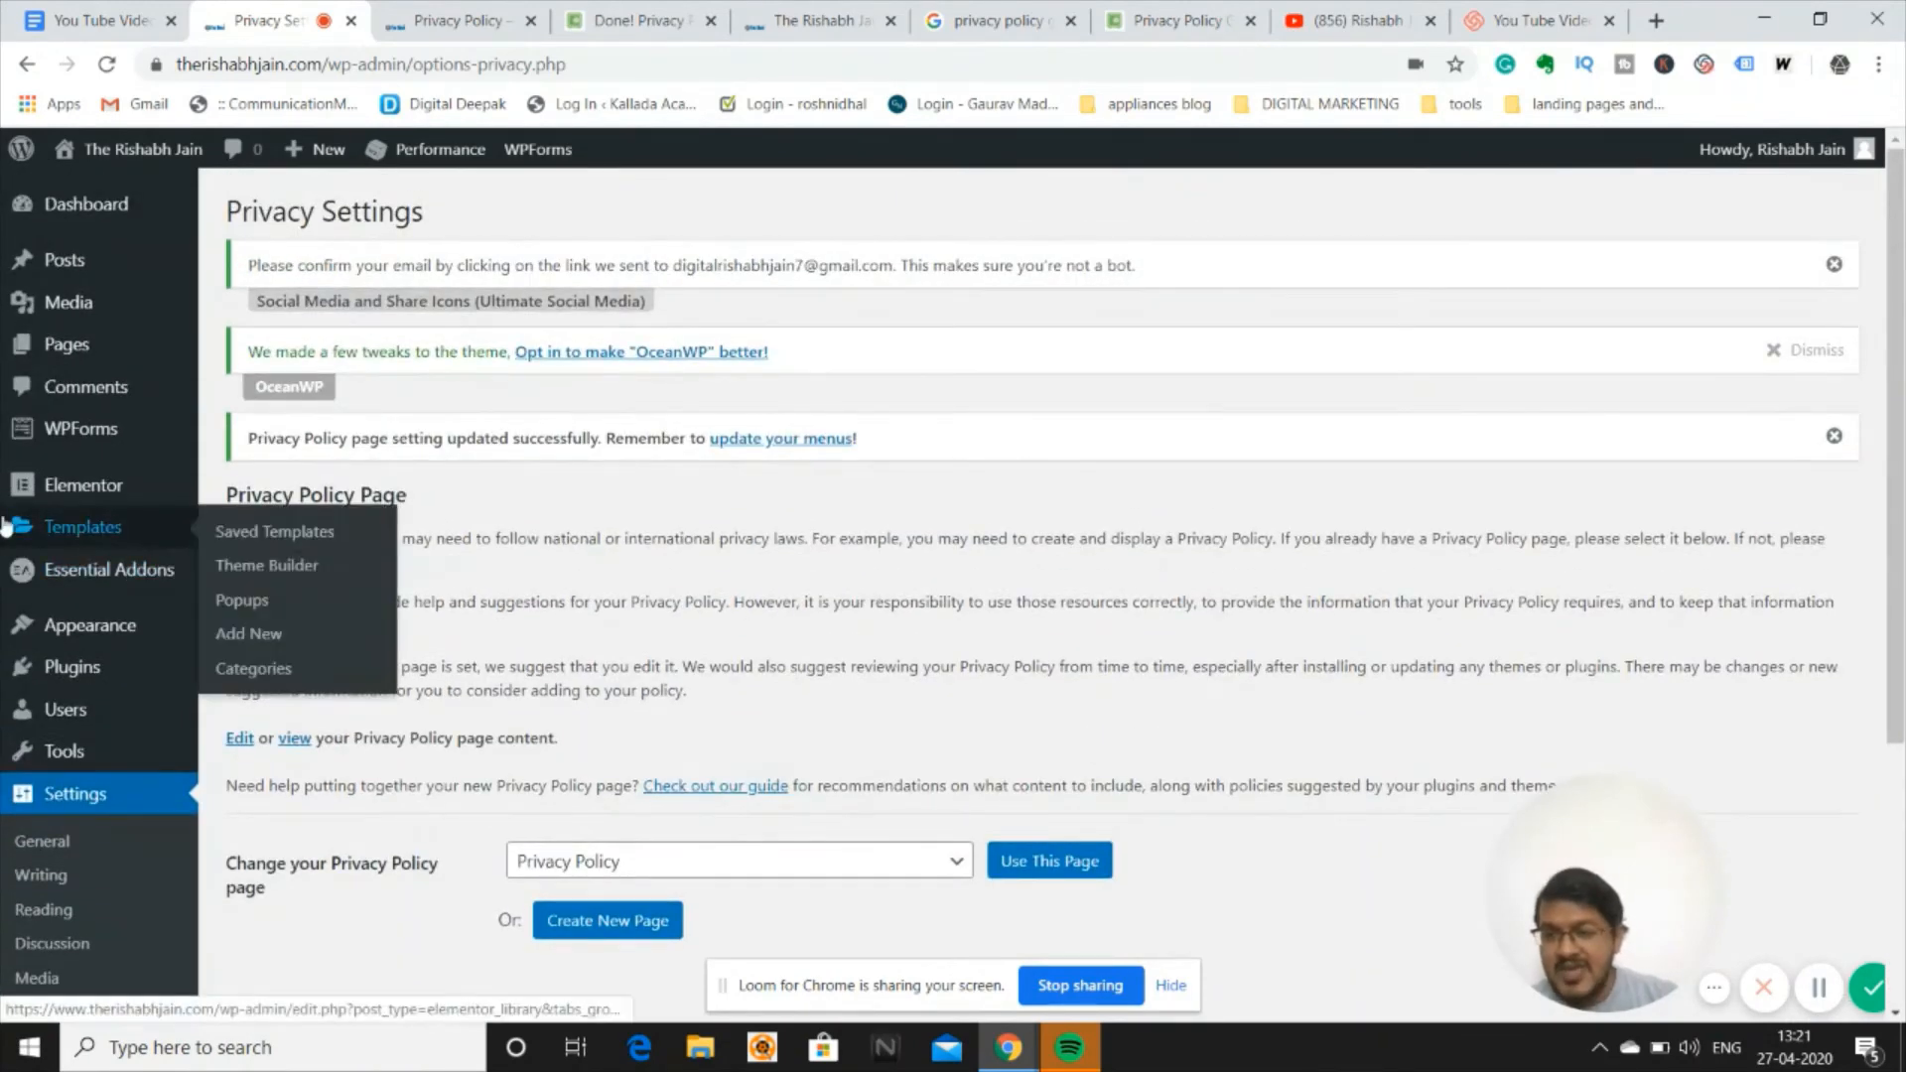
Reload the live Privacy Policy page, check down to its footer, and return to the WordPress Privacy settings.
key("ctrl+Tab")
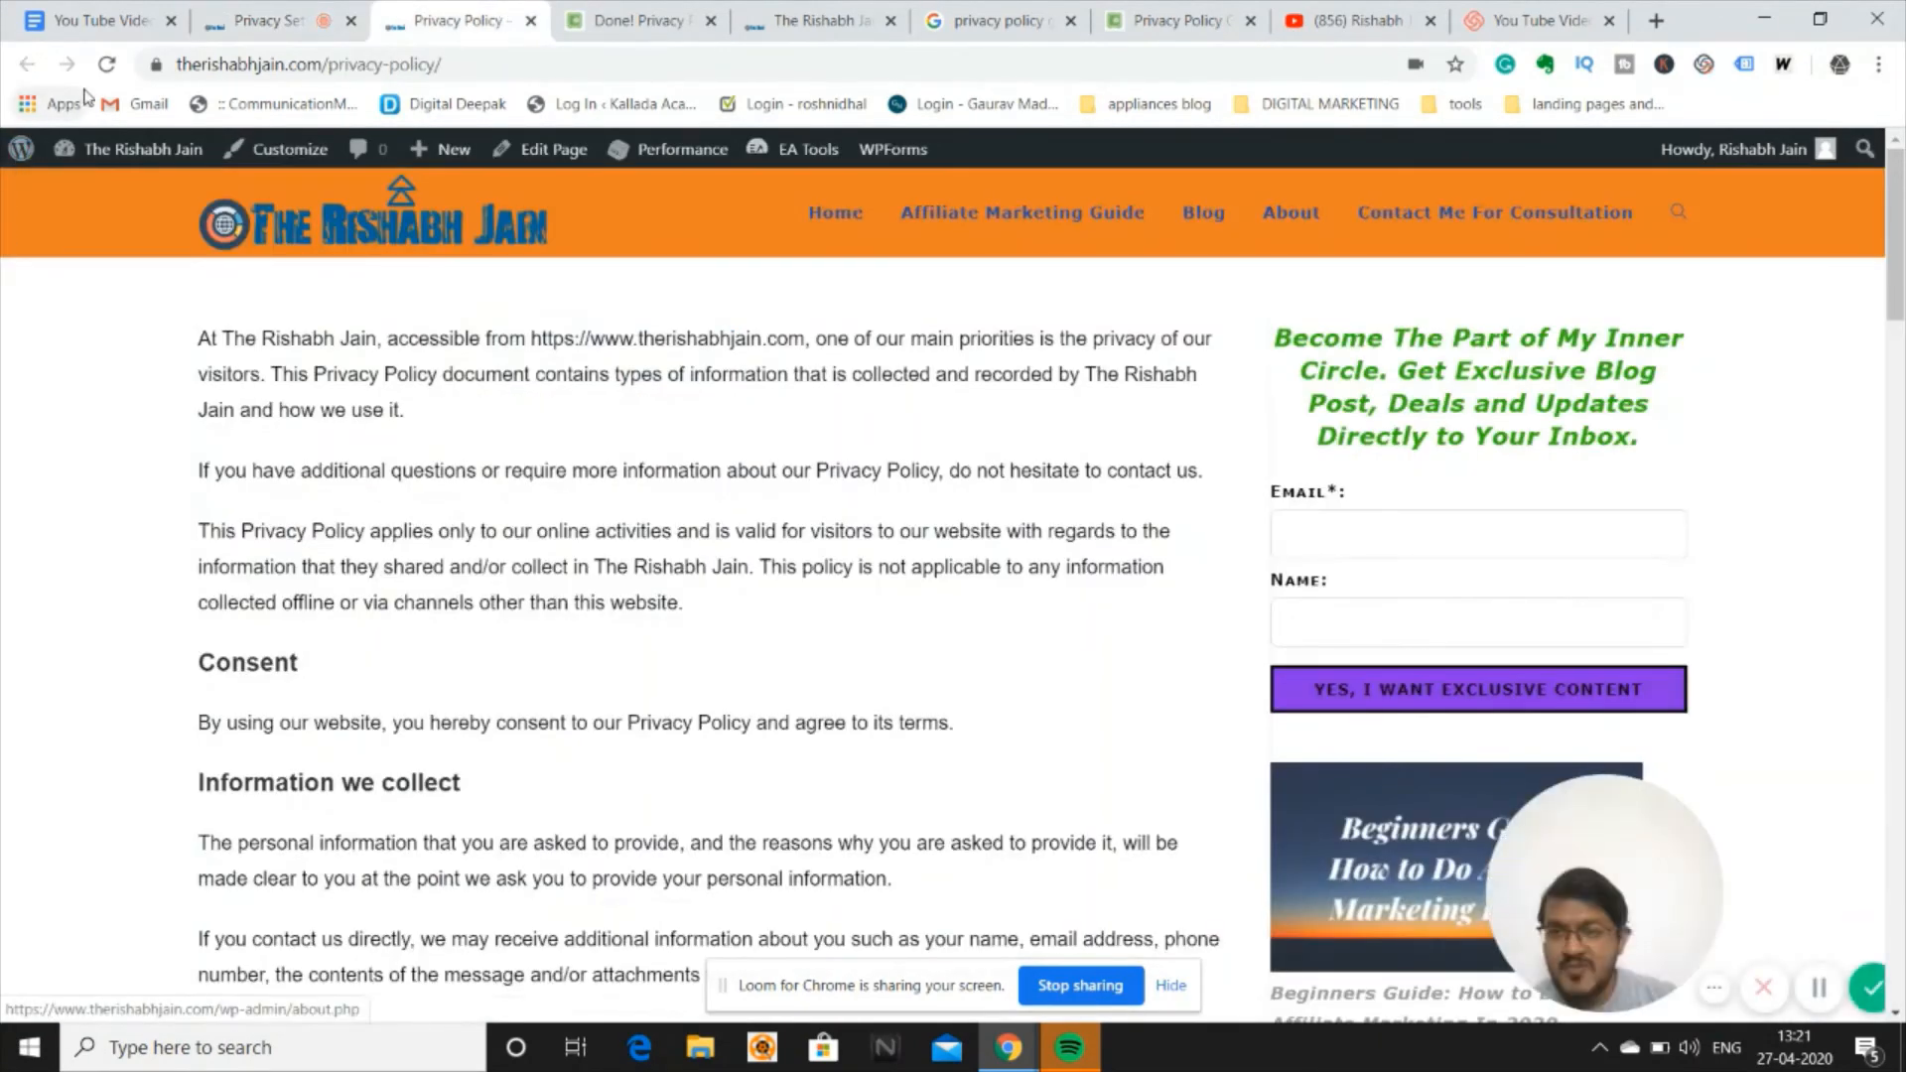
left_click(109, 66)
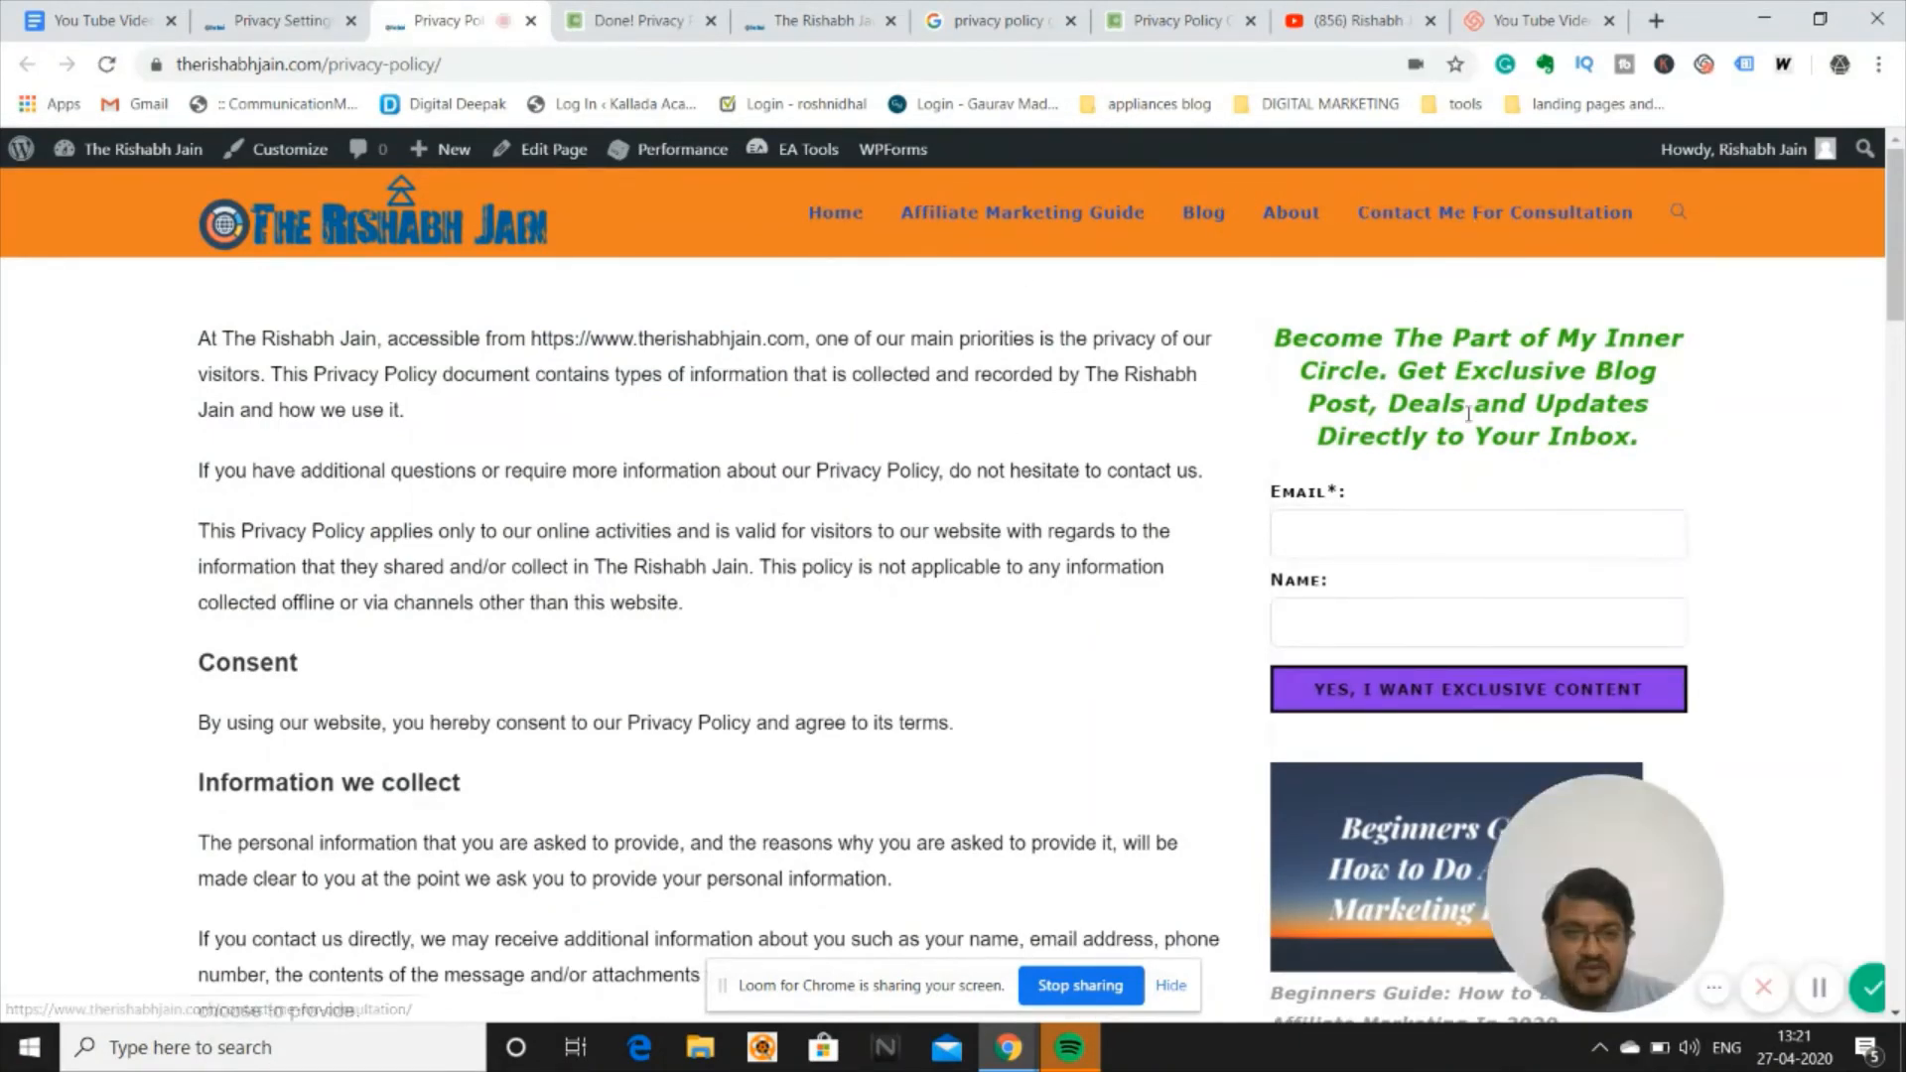
scroll(1344, 659, "down", 20)
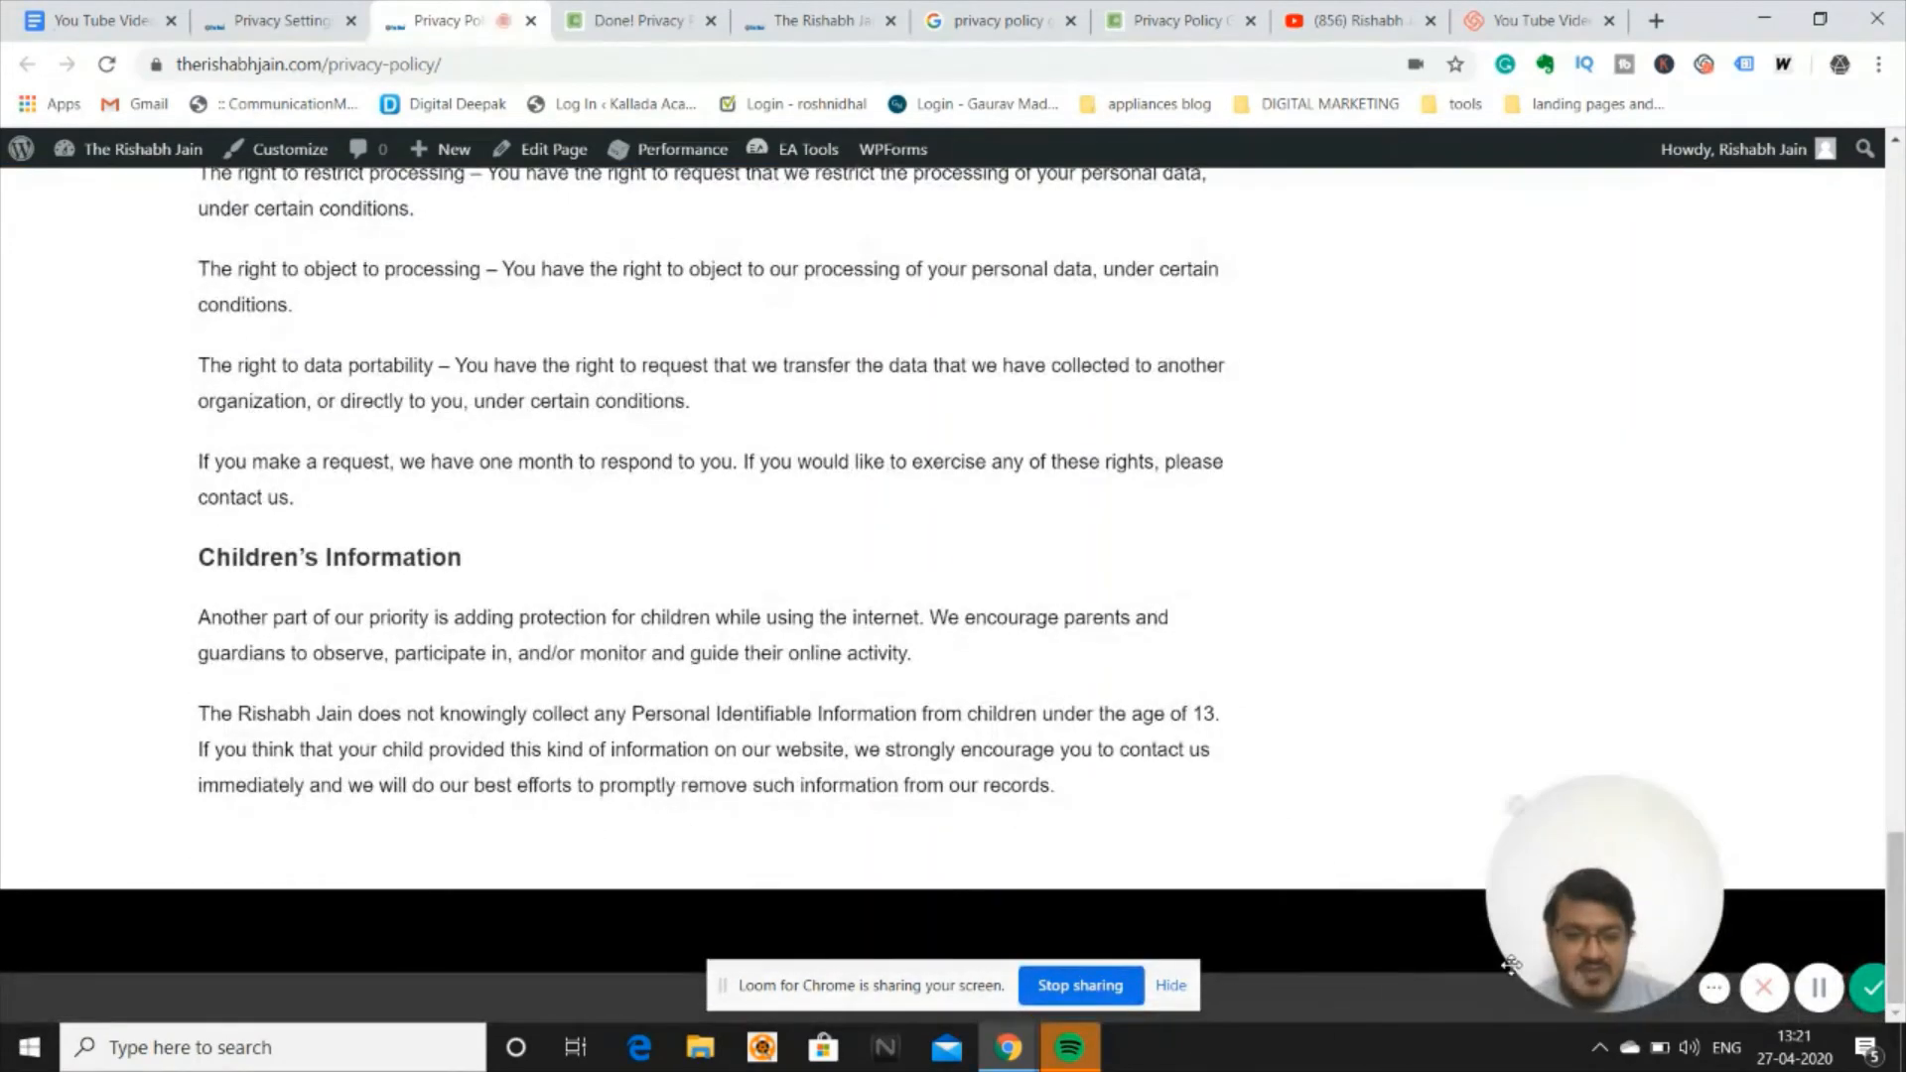
left_click(268, 20)
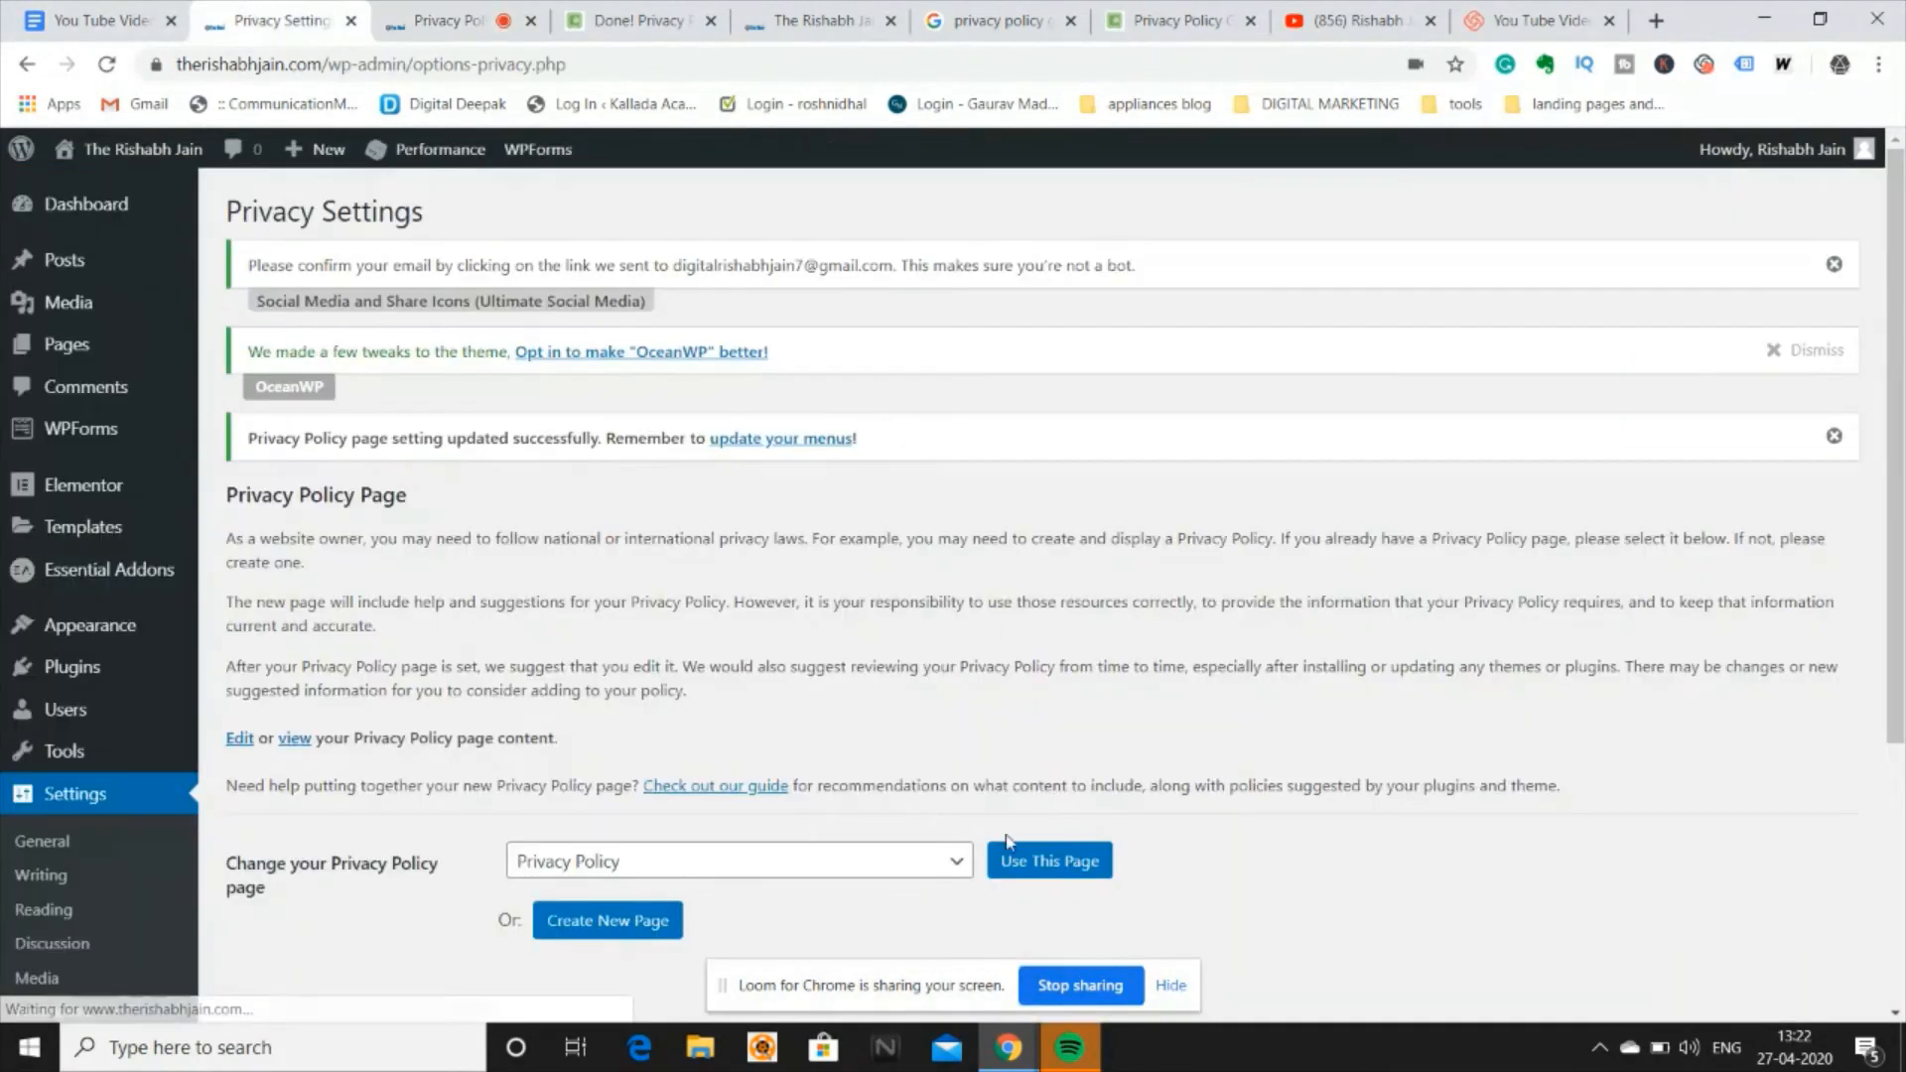
scroll(1053, 855, "down", 1)
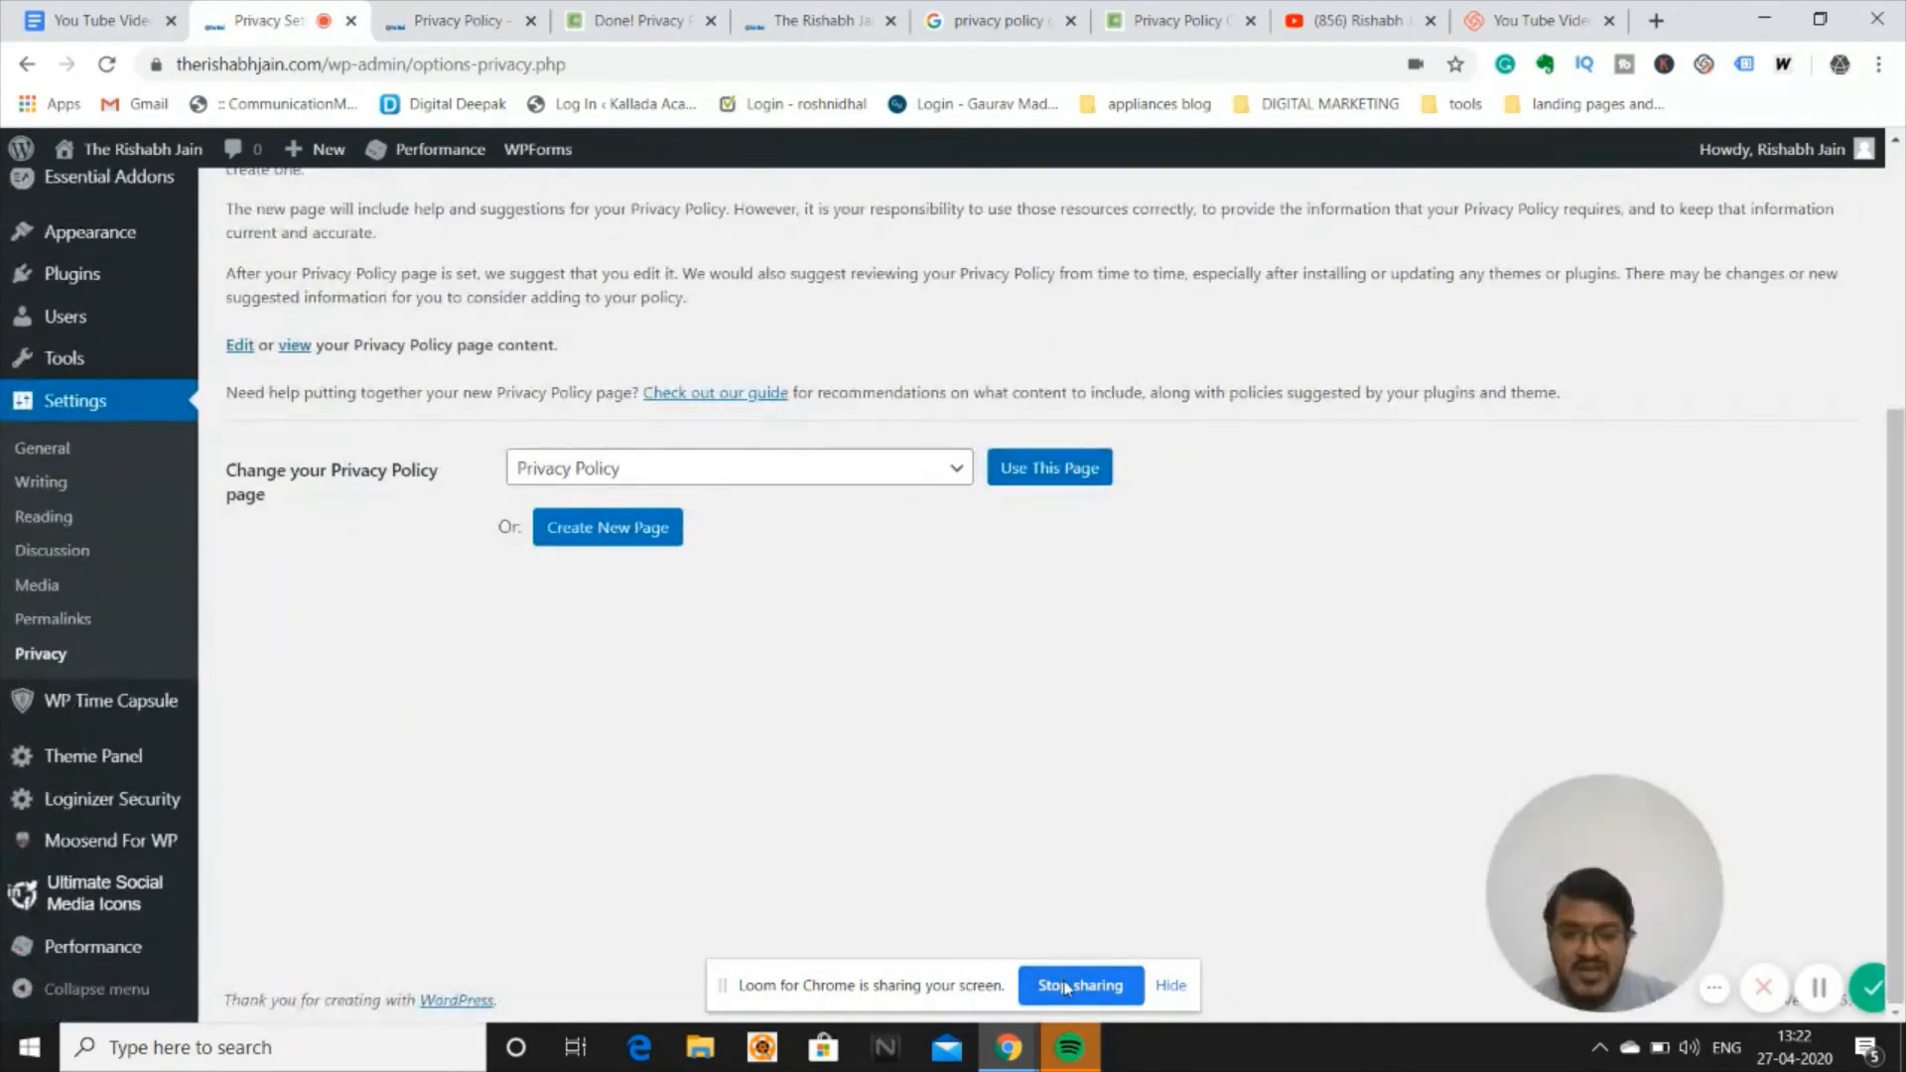
left_click(109, 8)
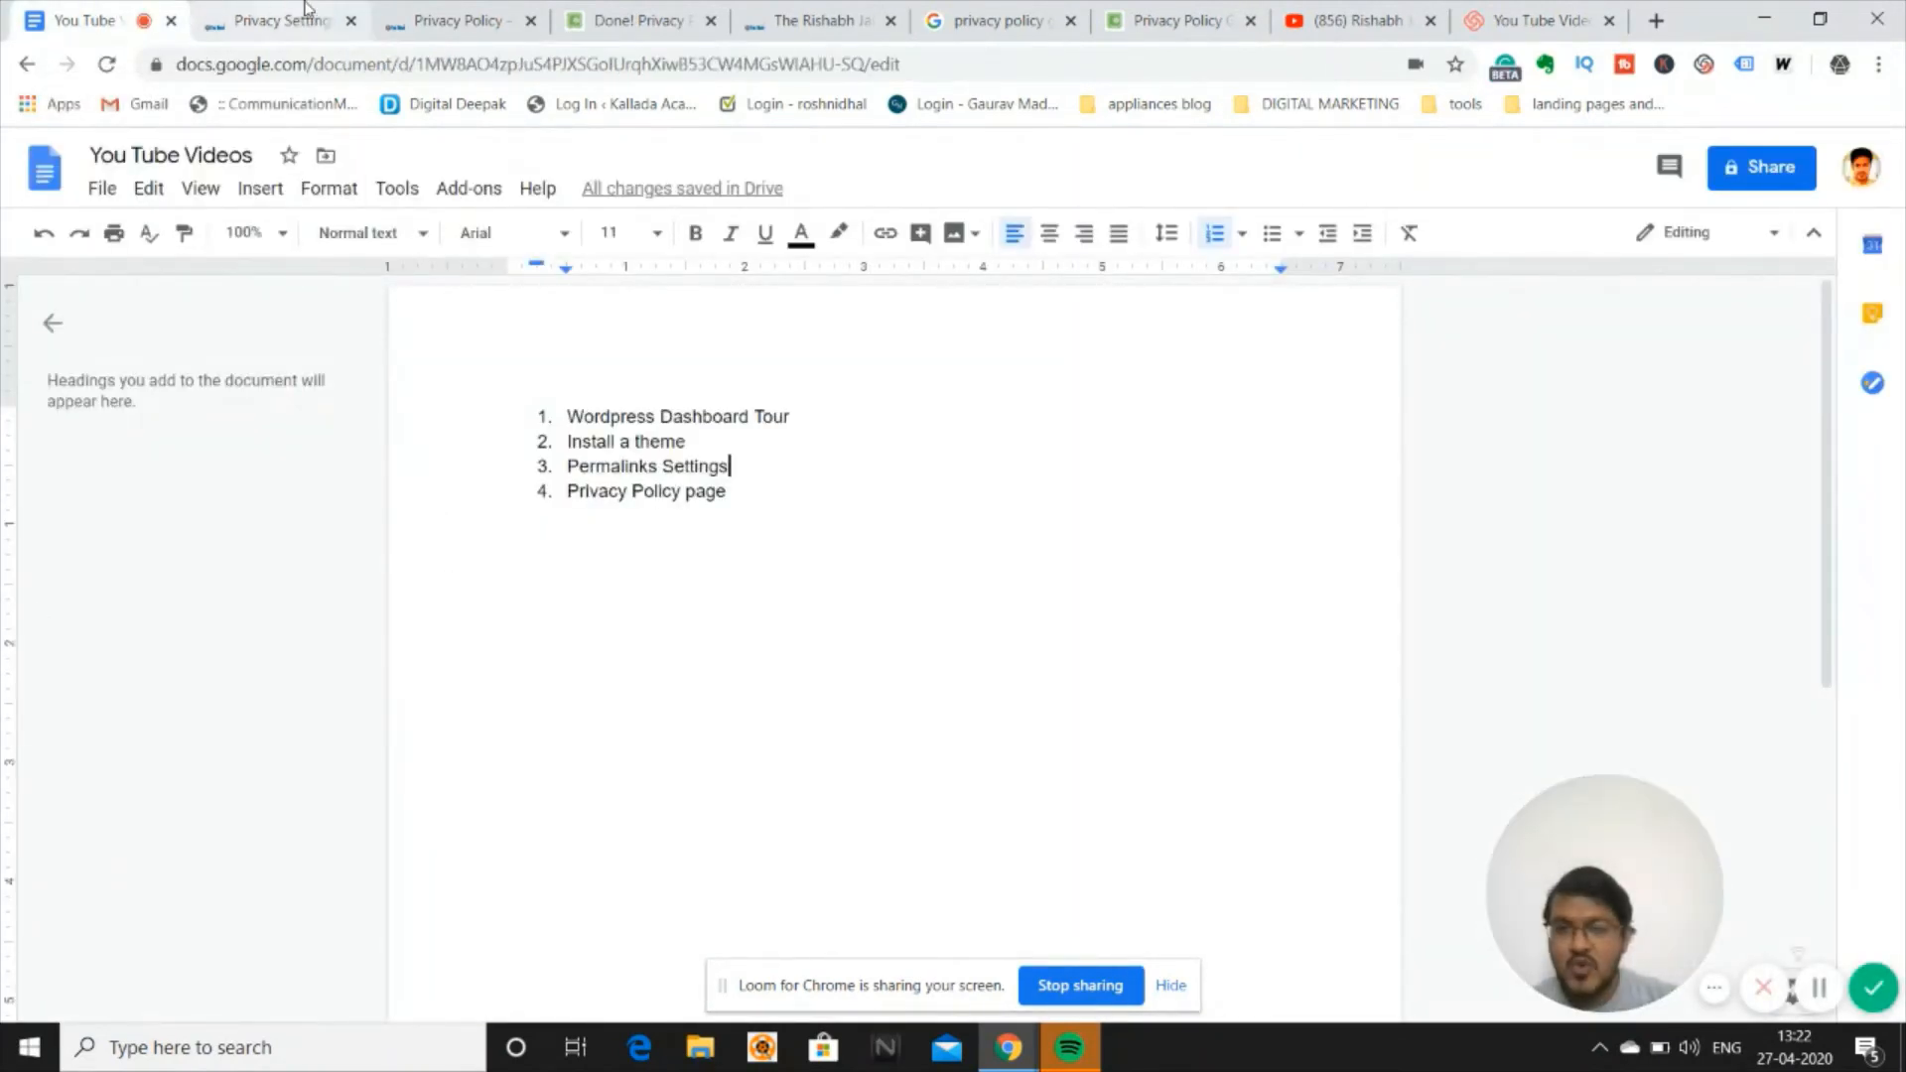
left_click(434, 10)
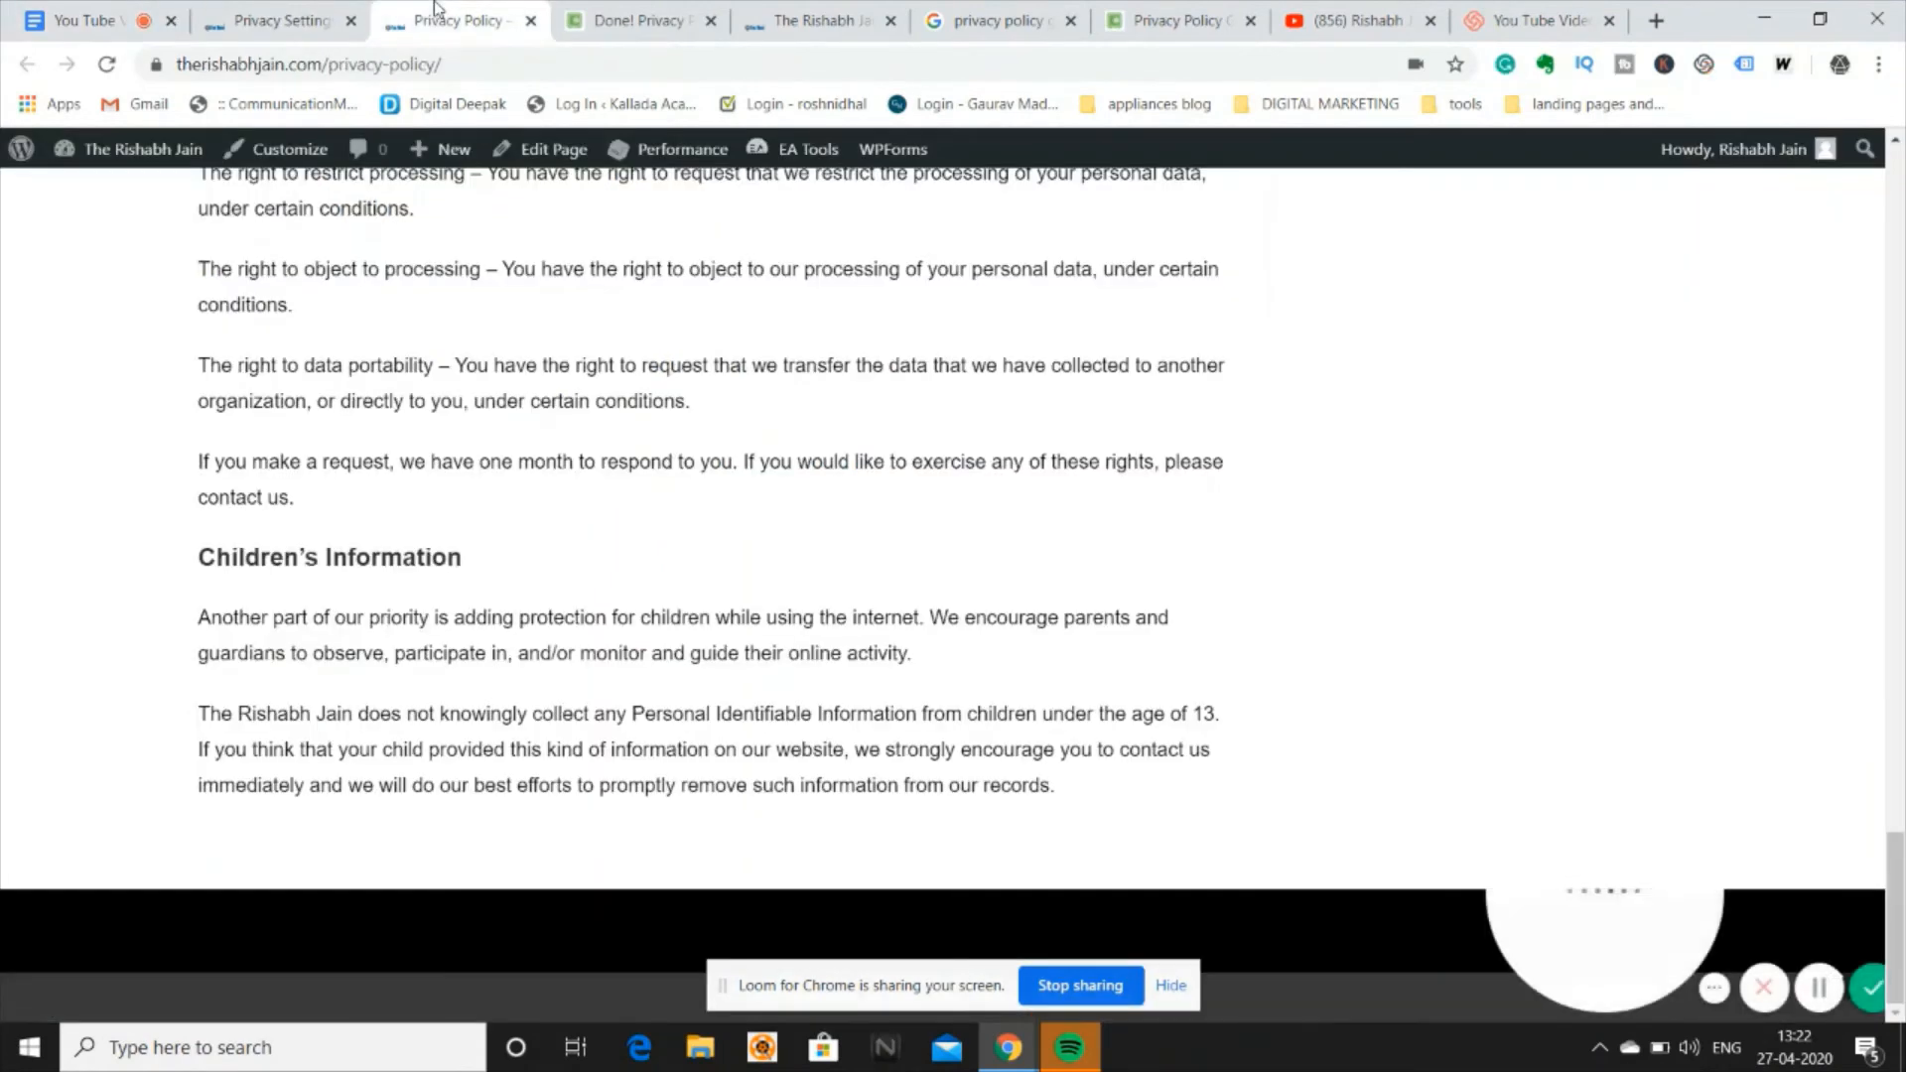
left_click(271, 10)
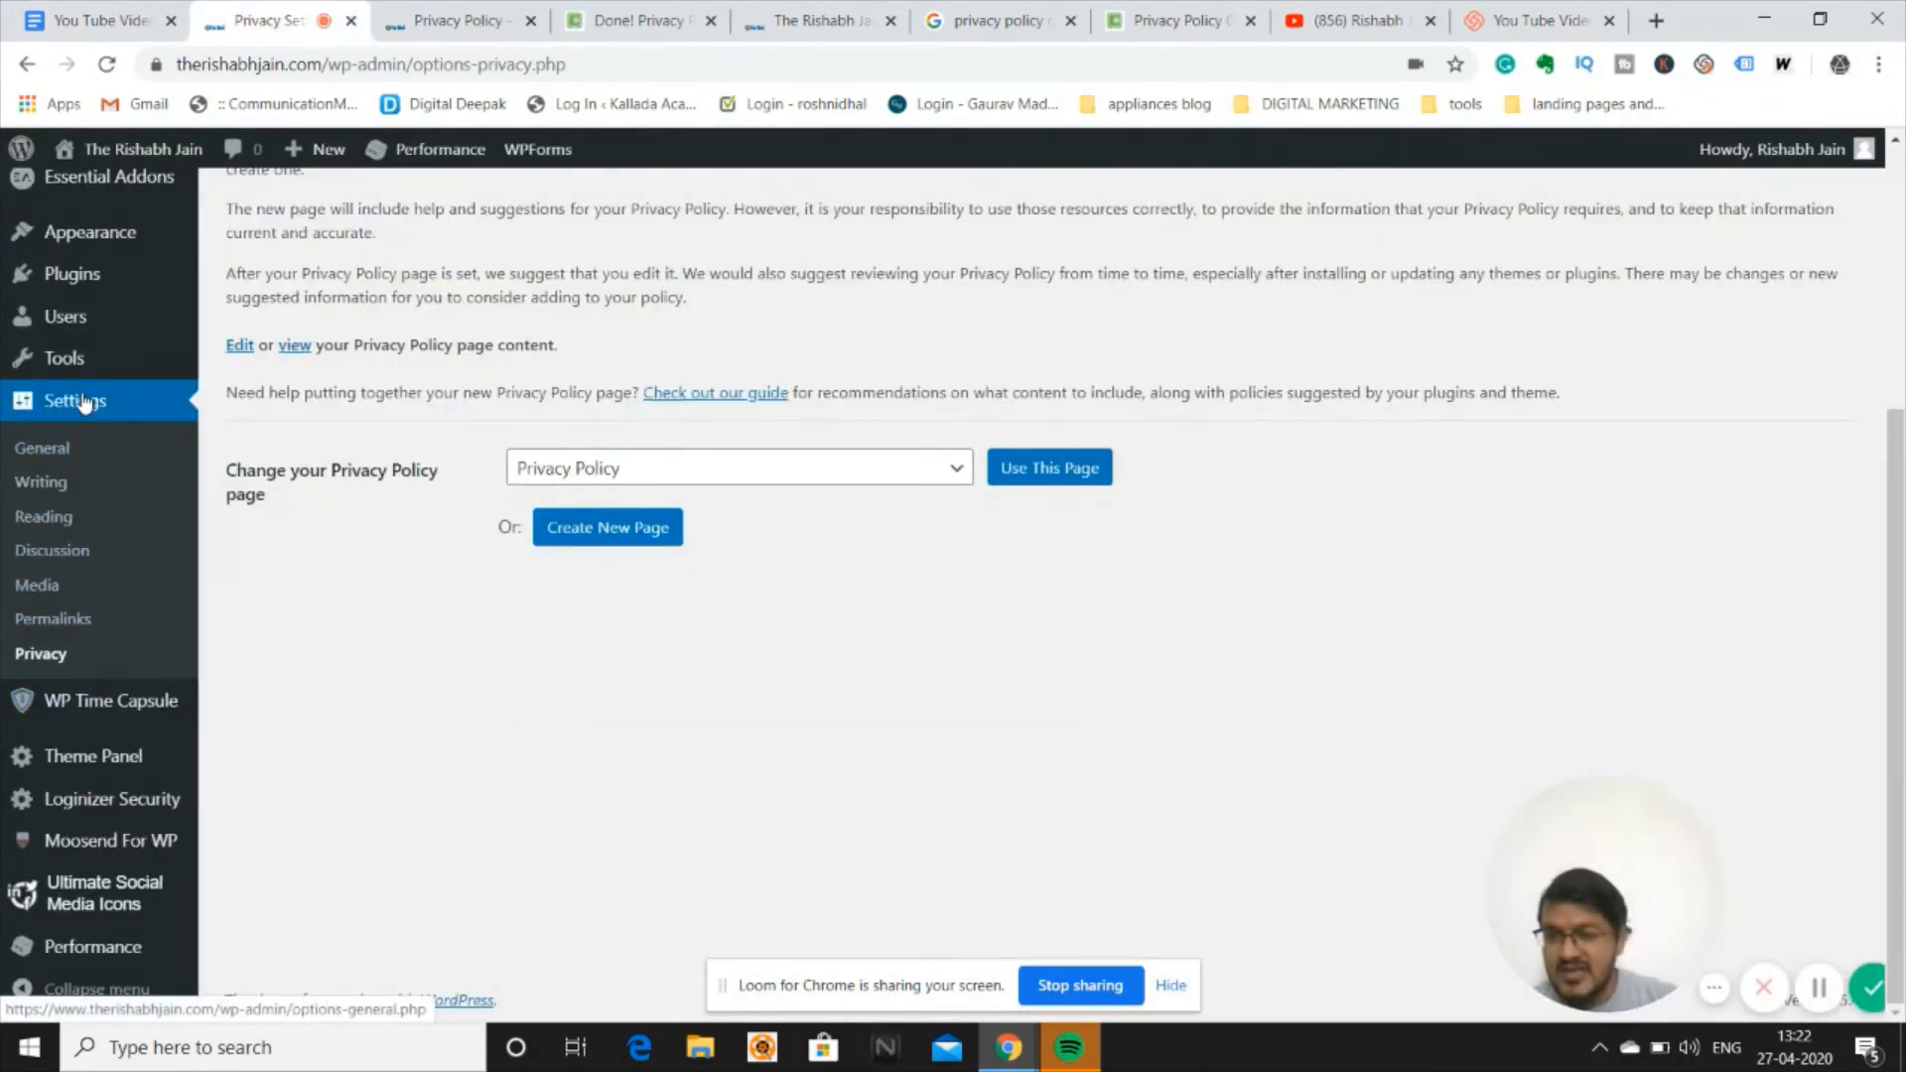
Open the WordPress menu editor and review the items and display location of Header Menu1.
mouse_move(92, 246)
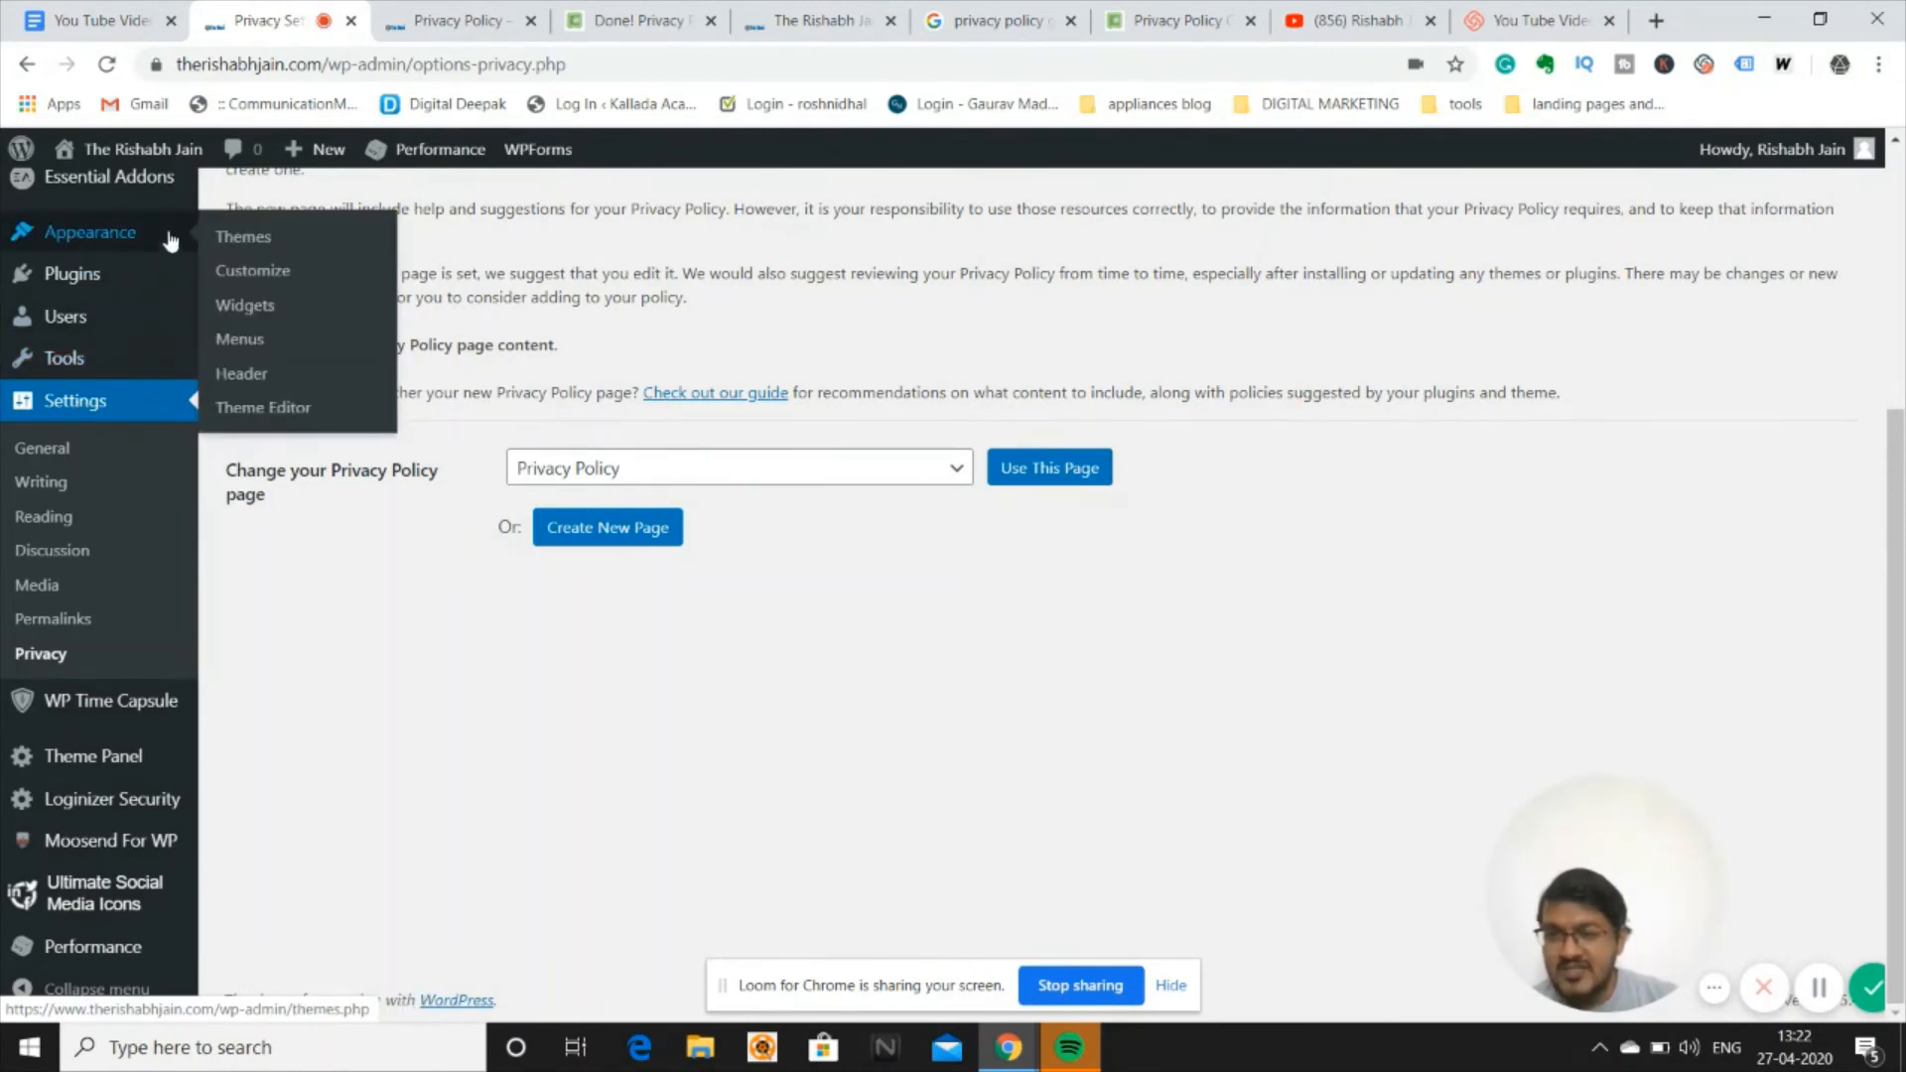
left_click(241, 340)
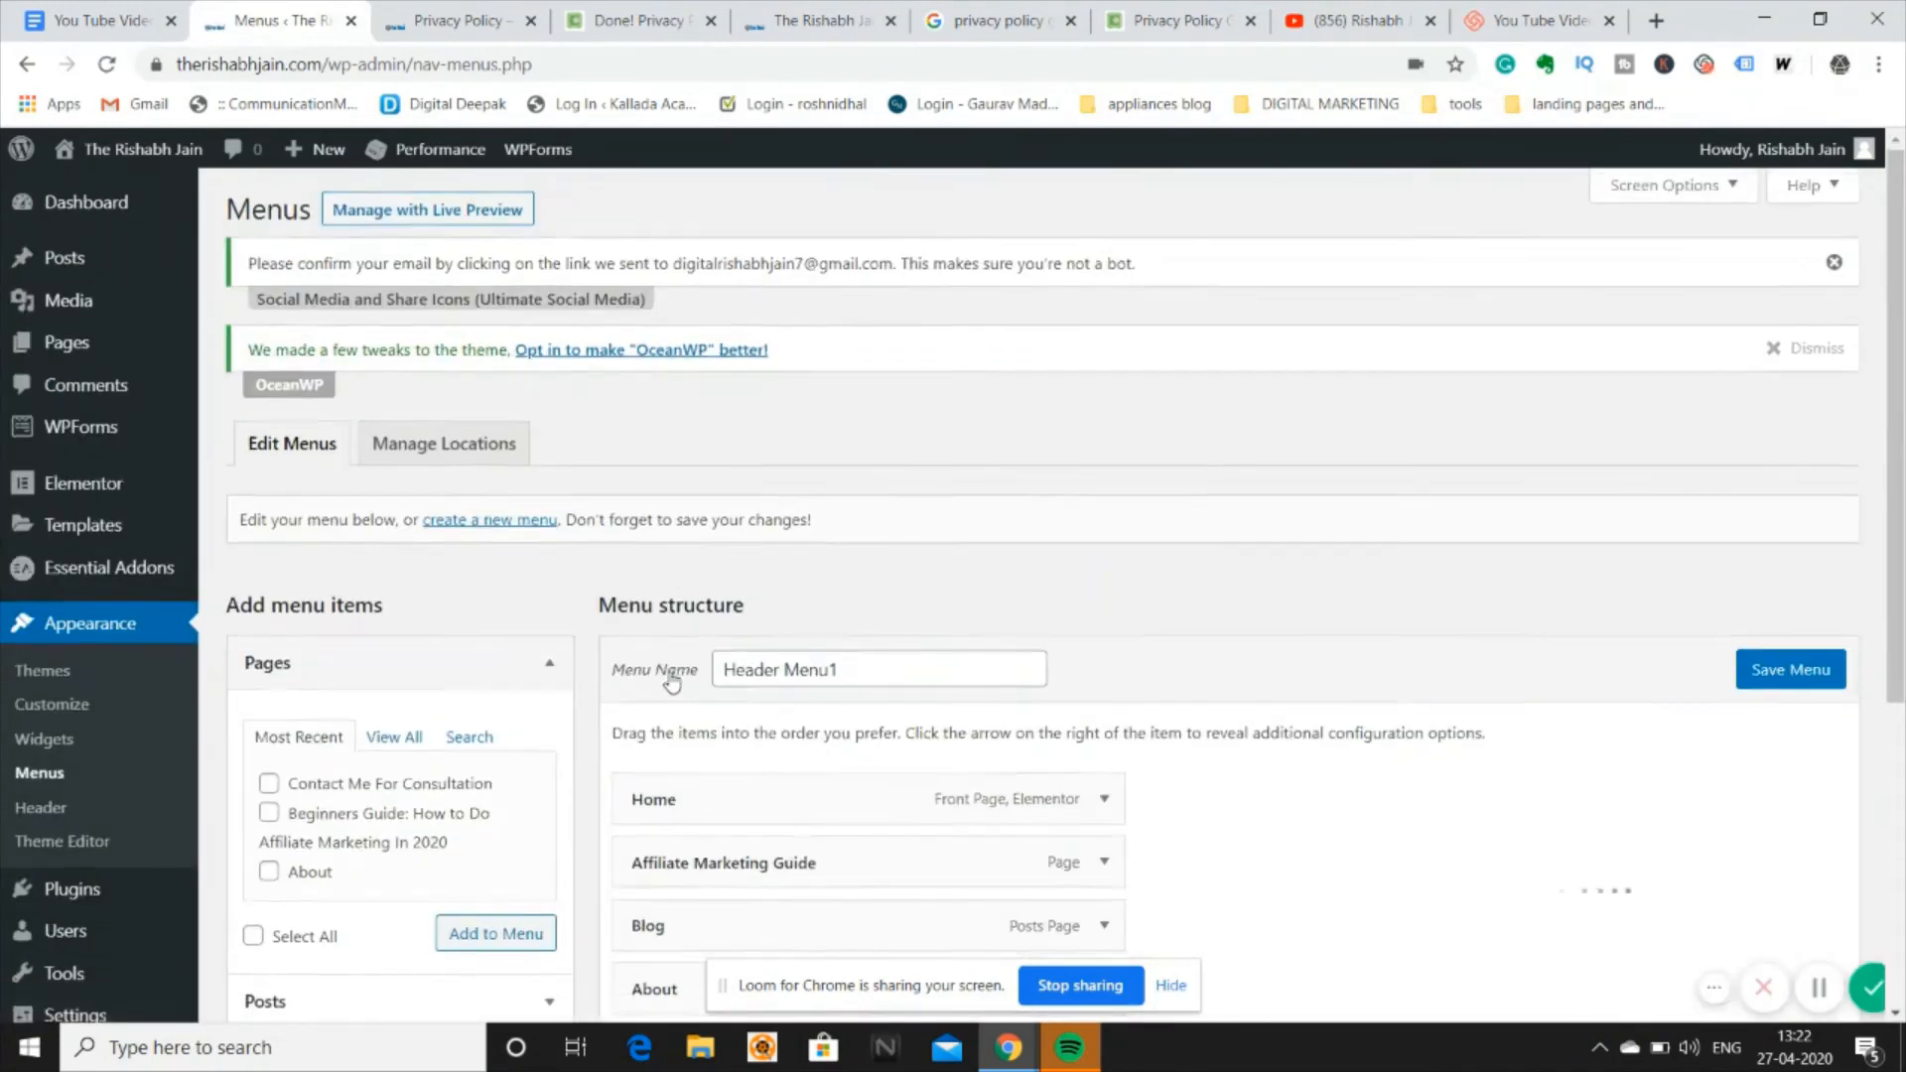
scroll(493, 673, "down", 5)
scroll(859, 512, "up", 4)
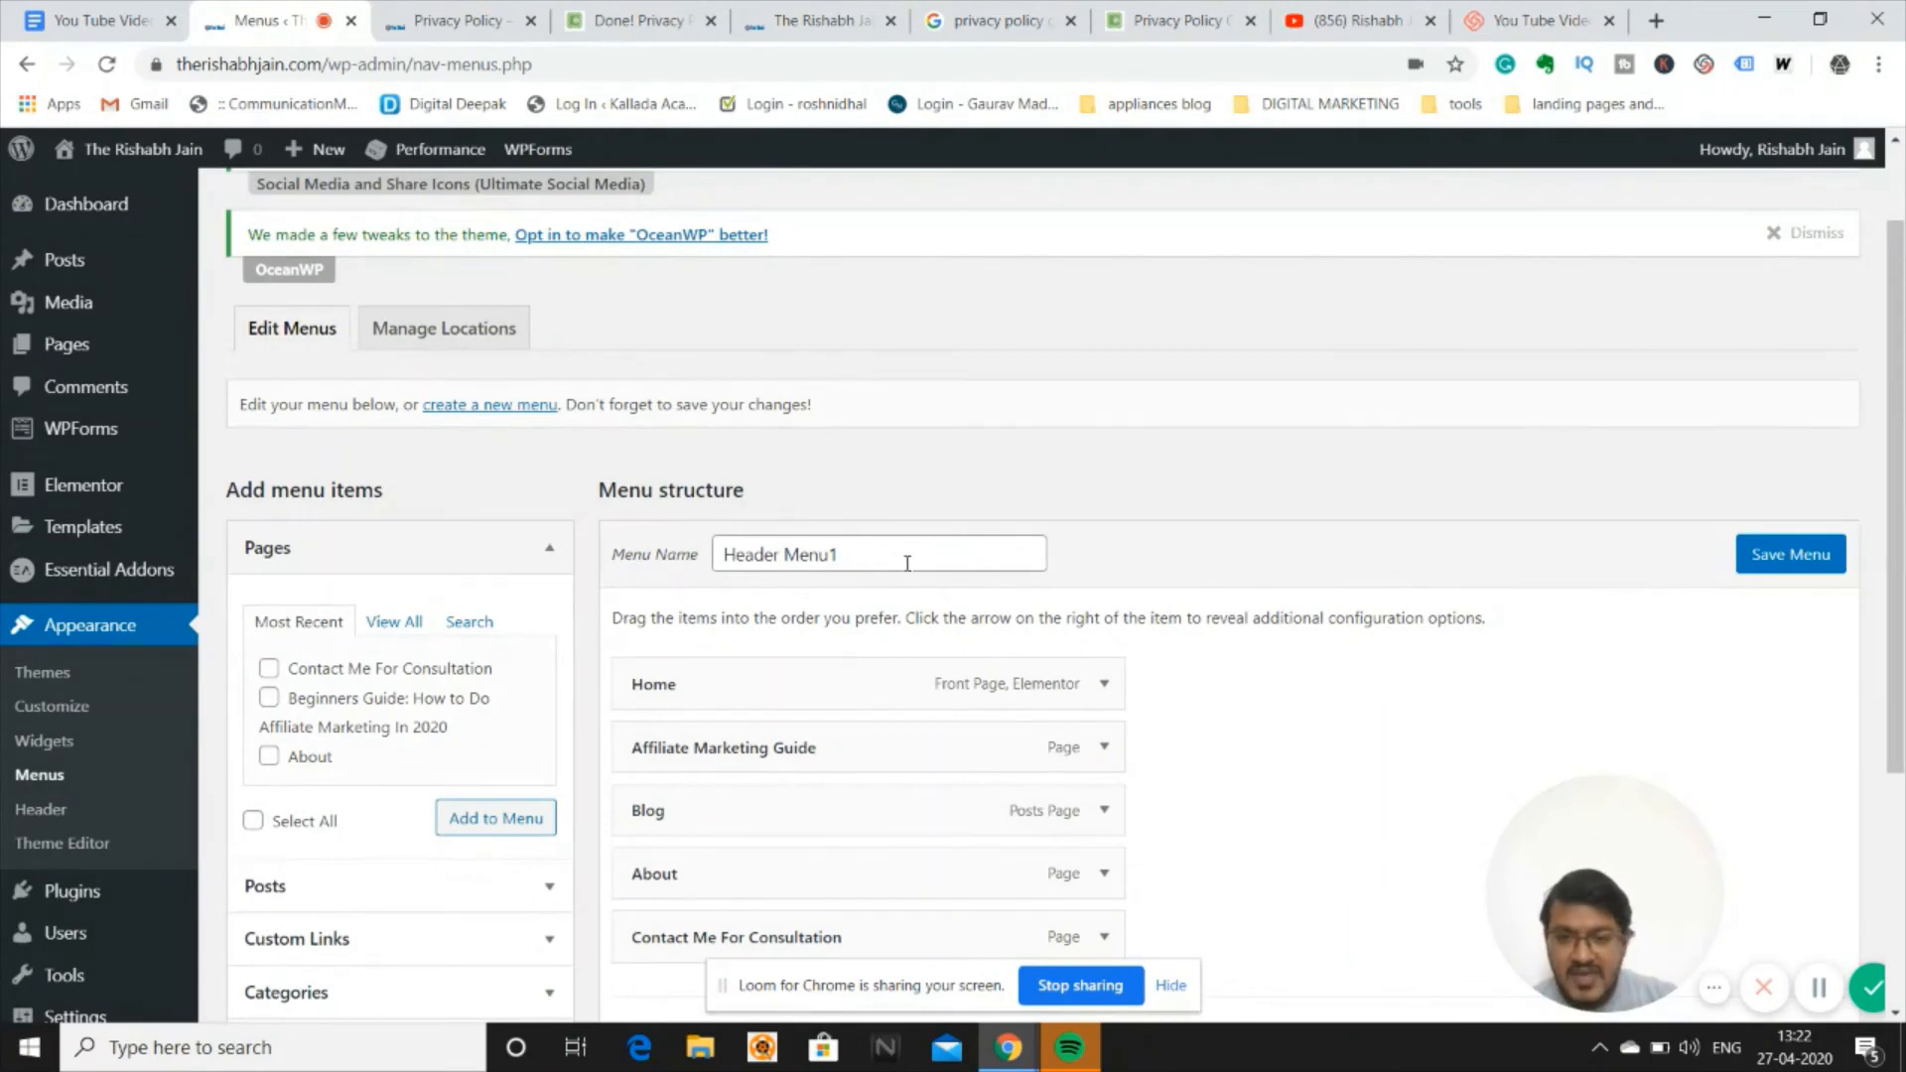
scroll(905, 564, "down", 3)
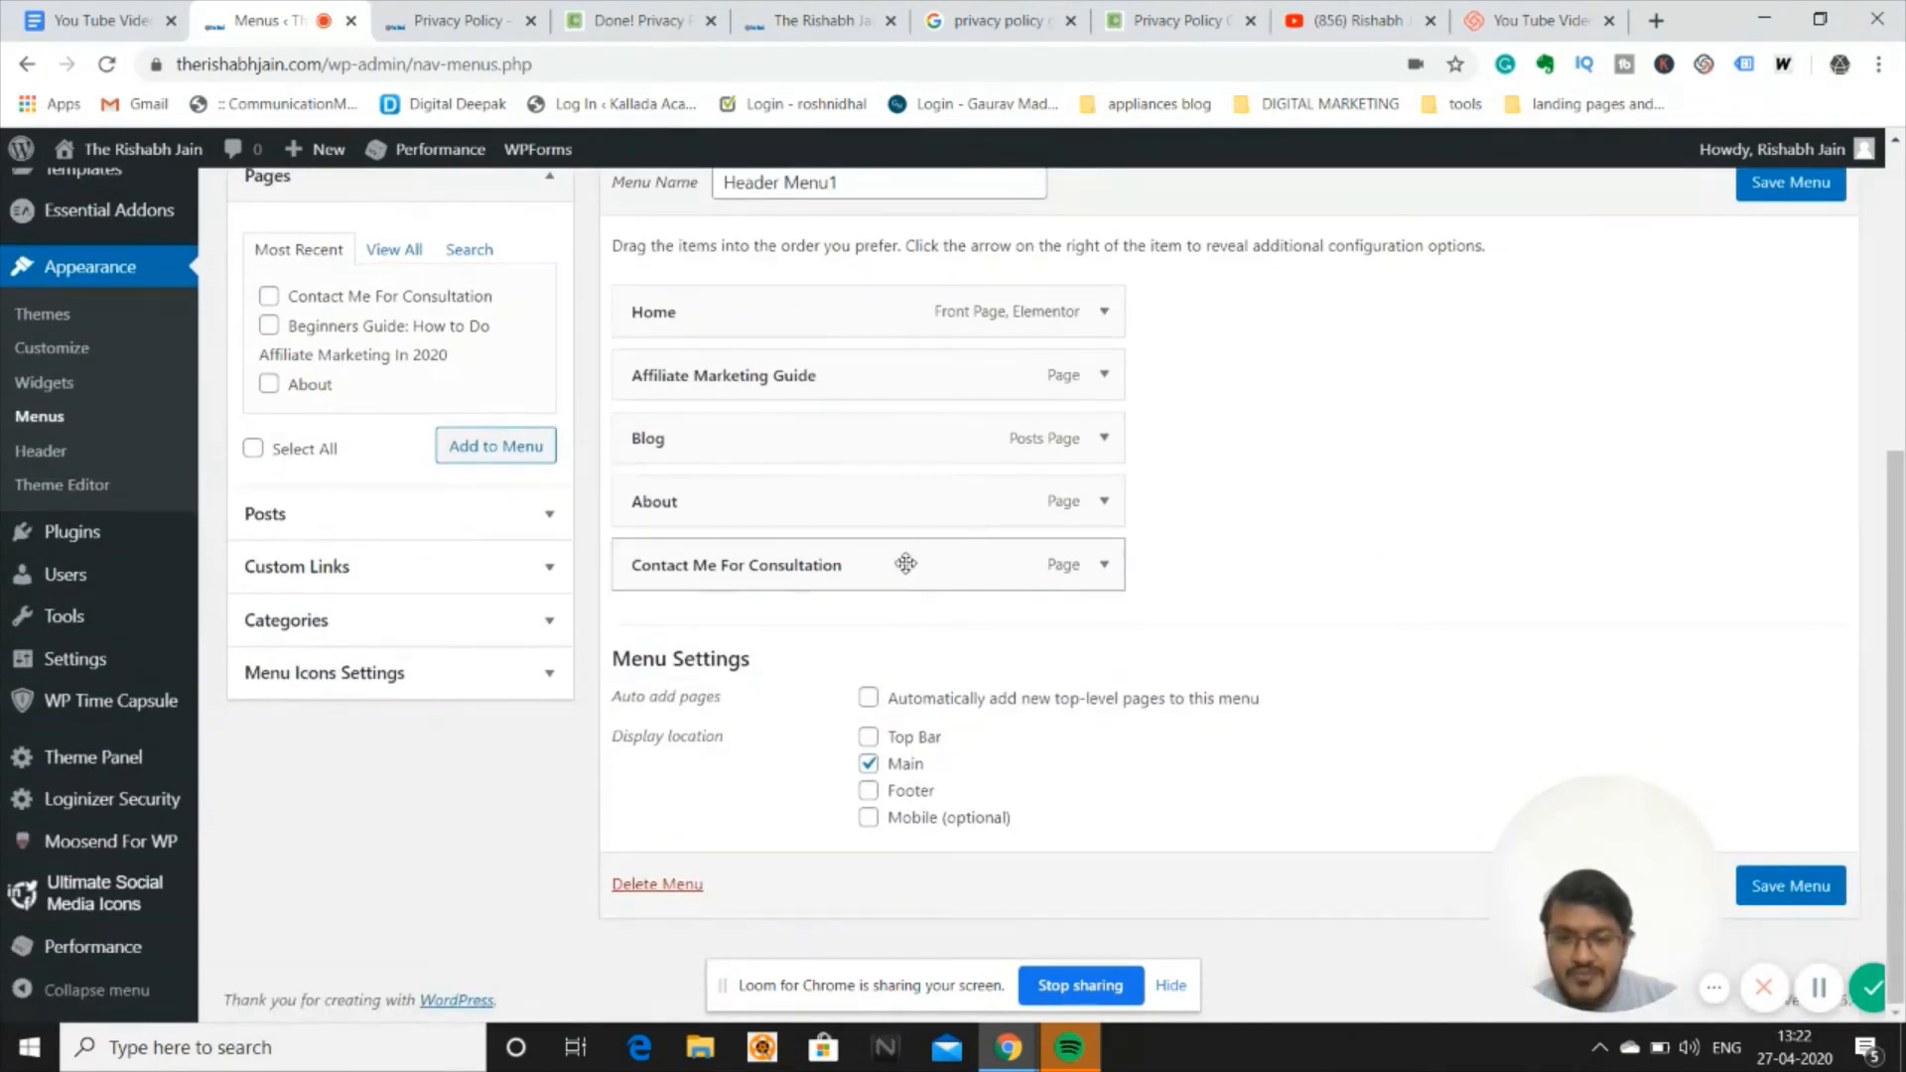
scroll(907, 565, "up", 5)
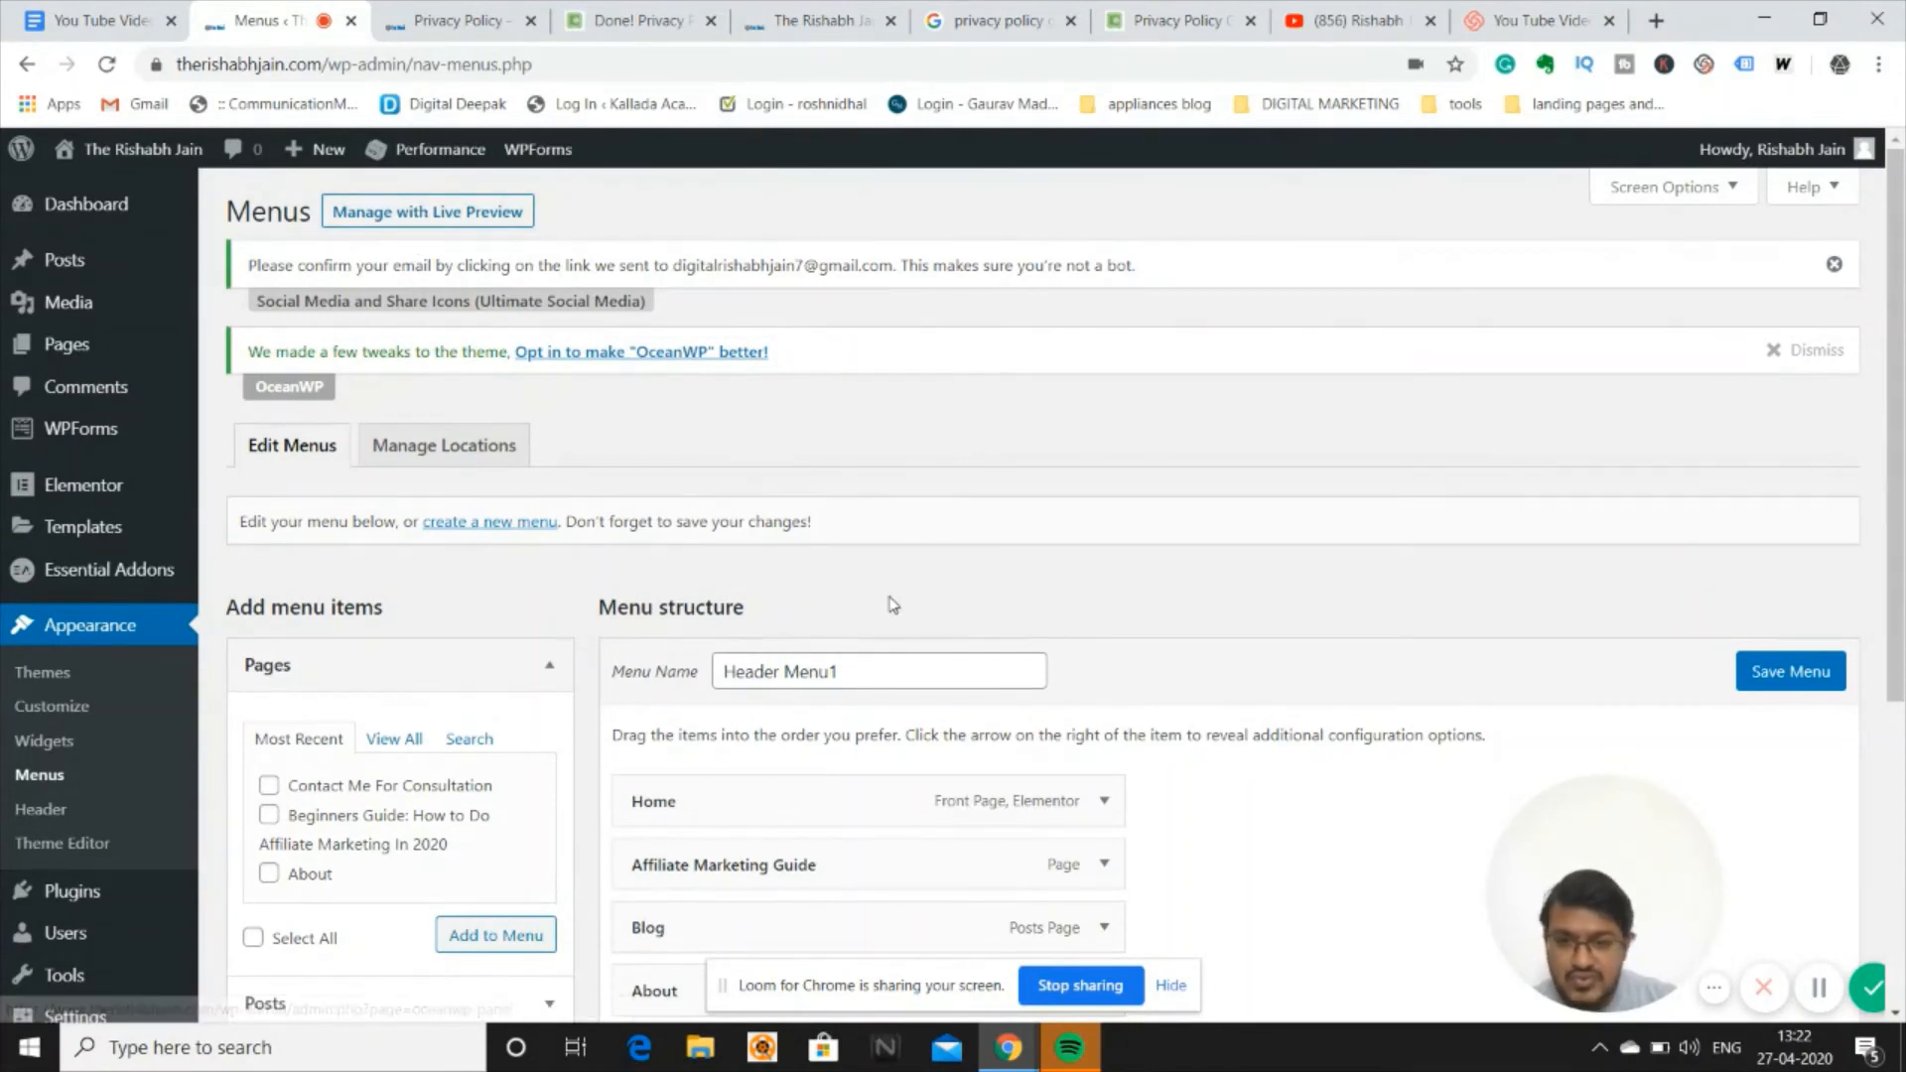
Create a new navigation menu named "footer menu".
left_click(519, 532)
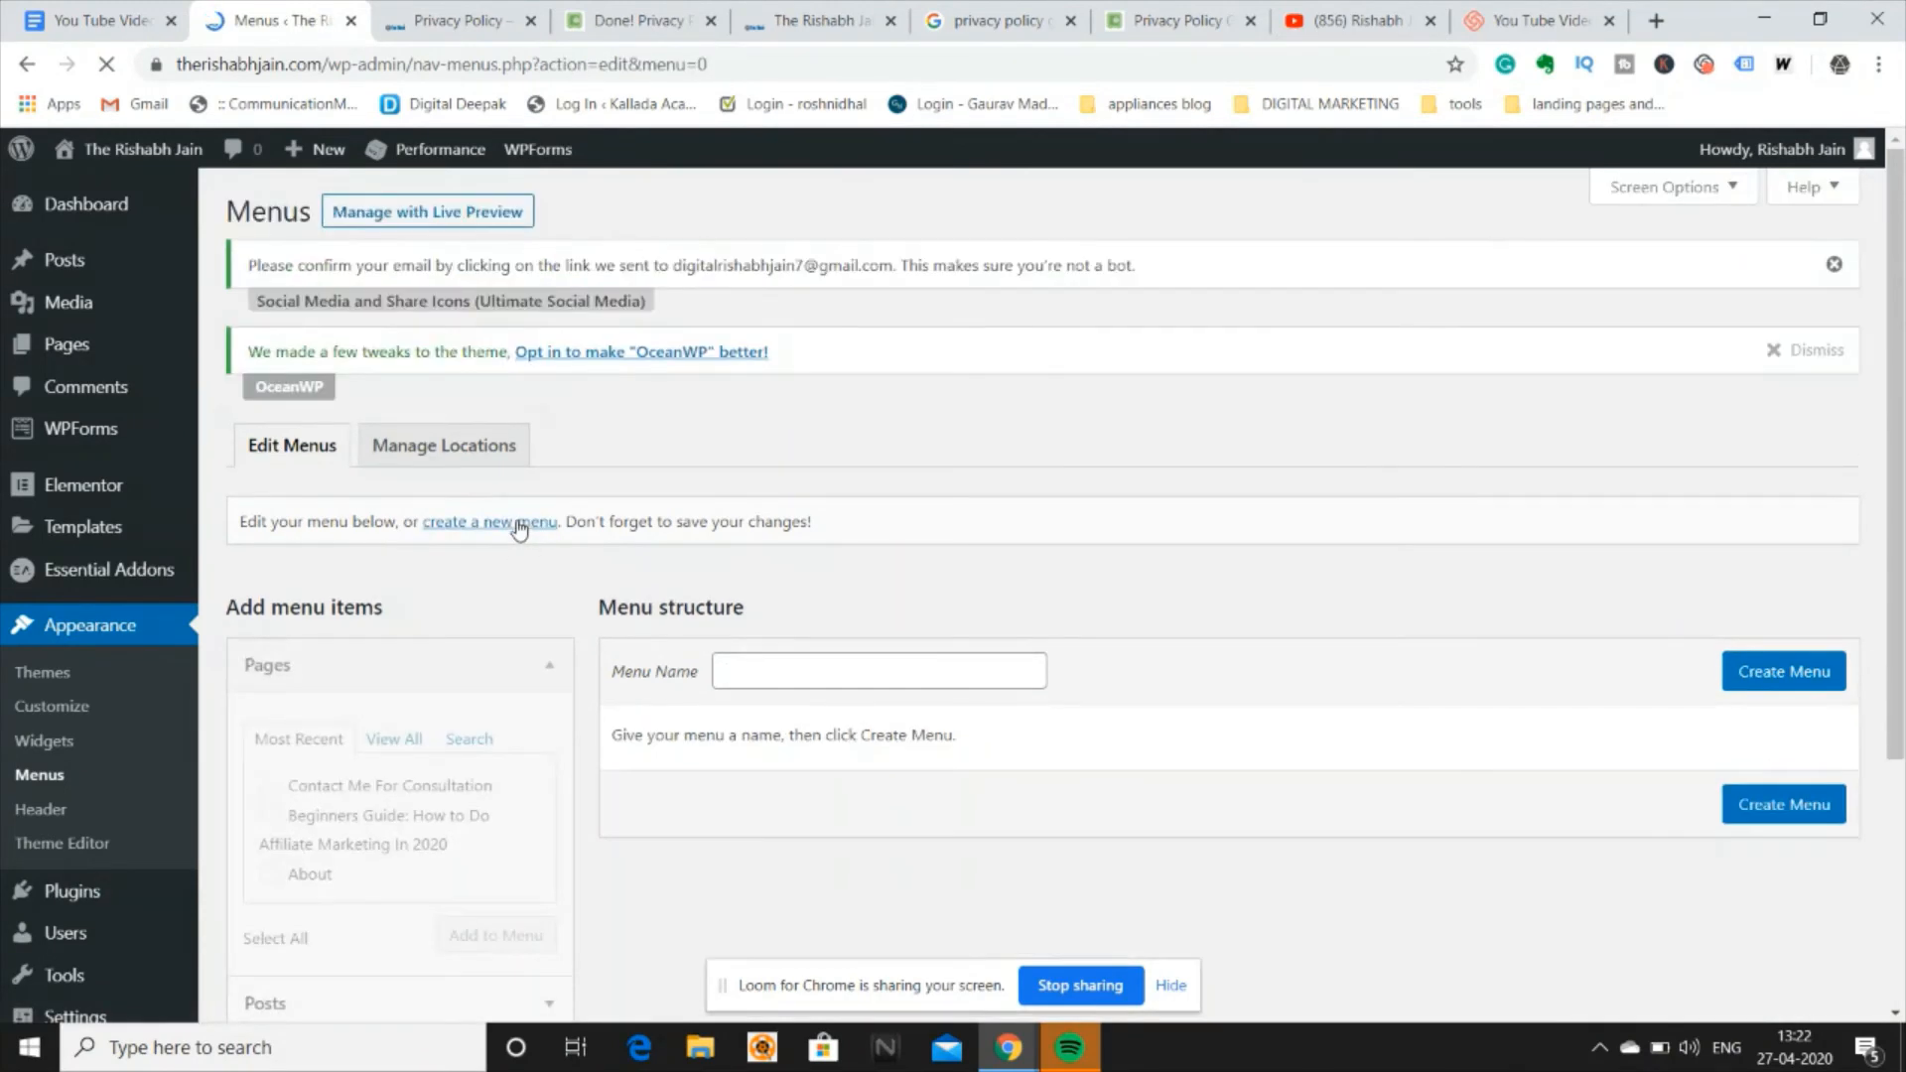
left_click(765, 668)
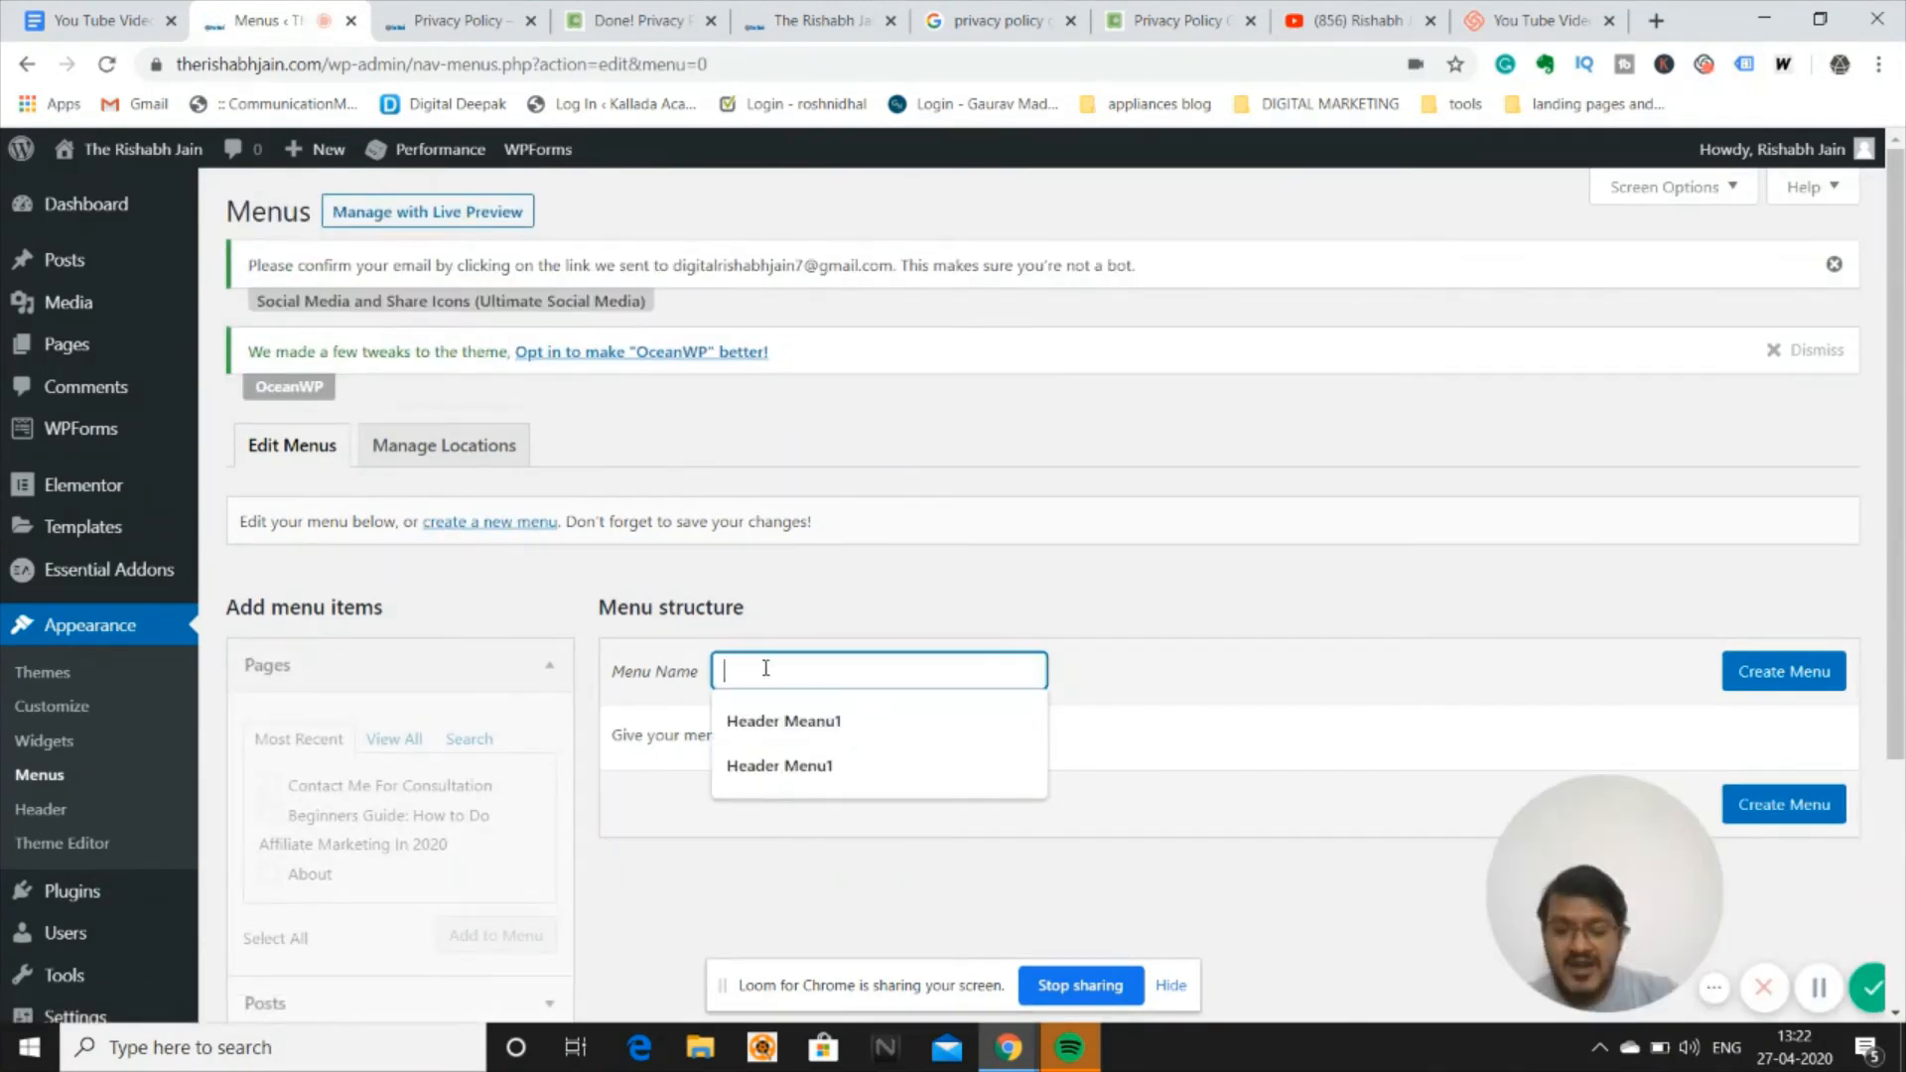
type("footer menu")
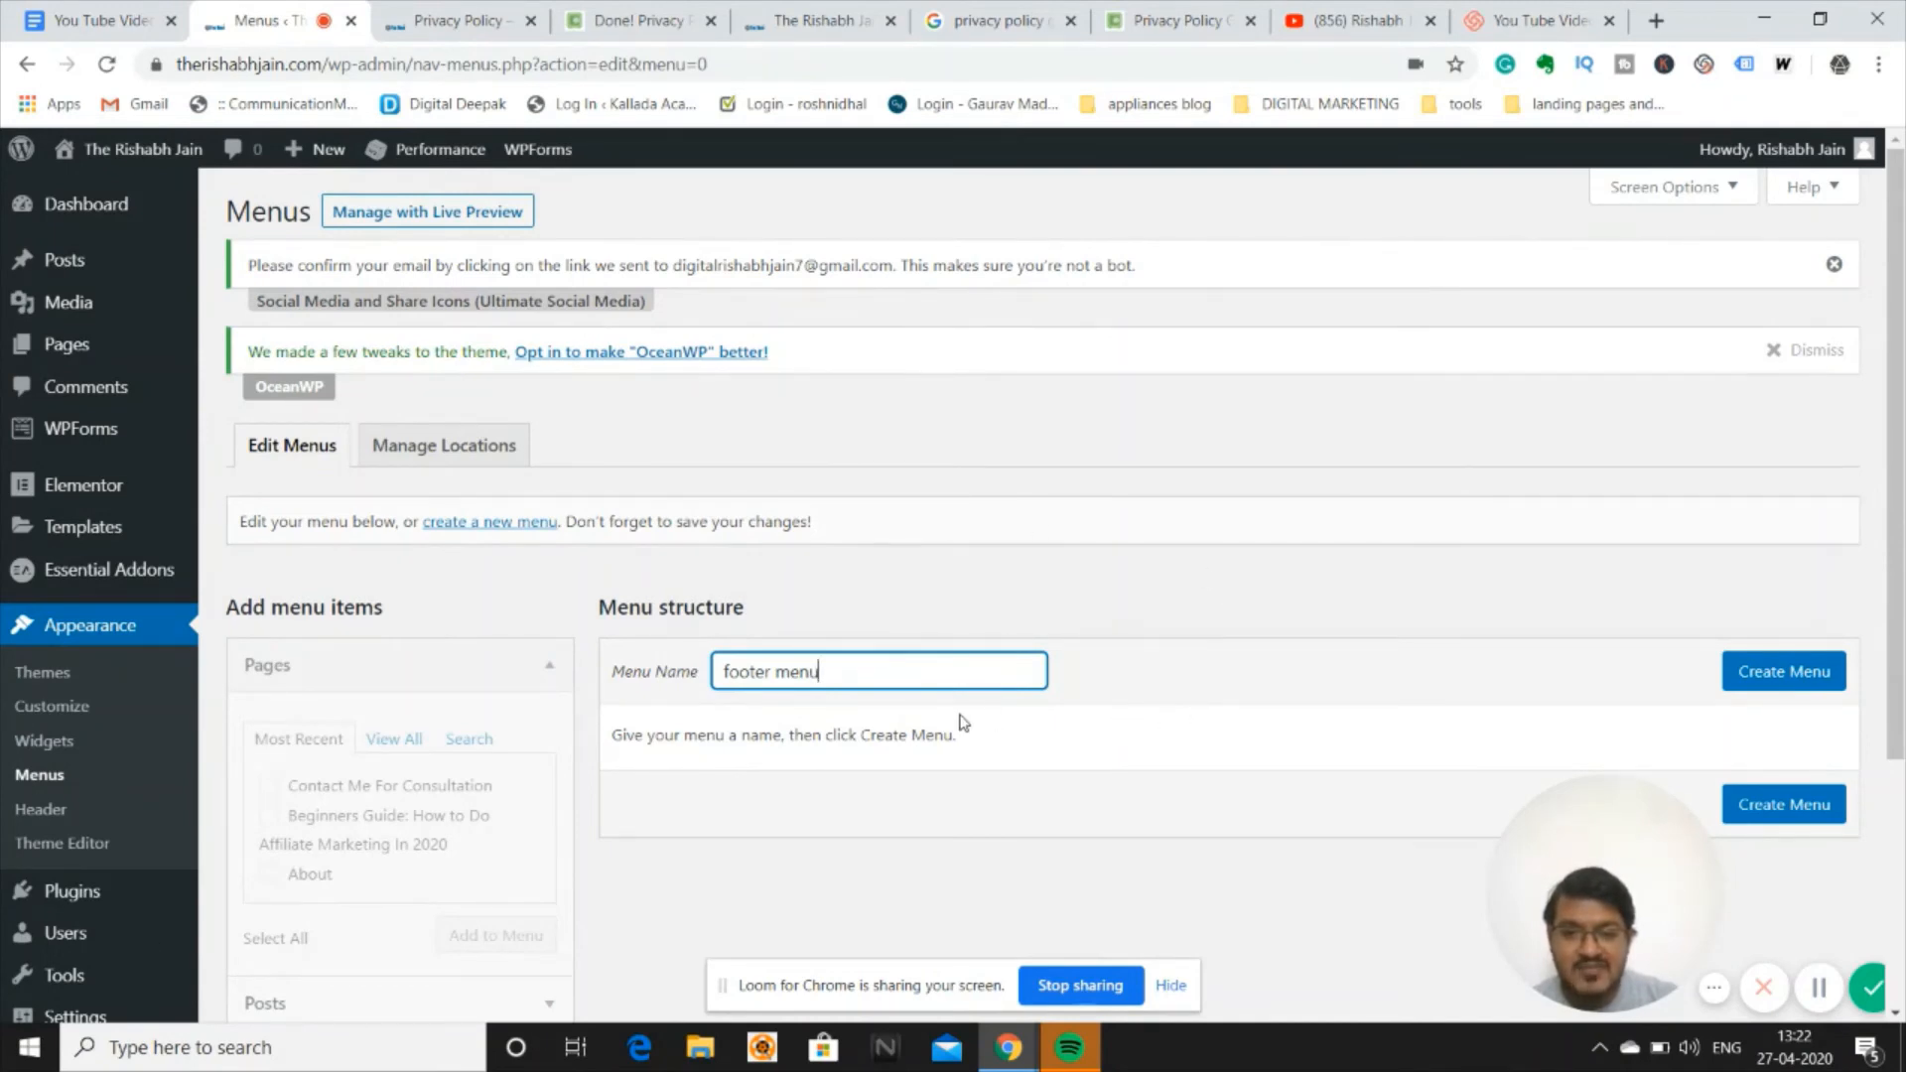
scroll(959, 717, "down", 2)
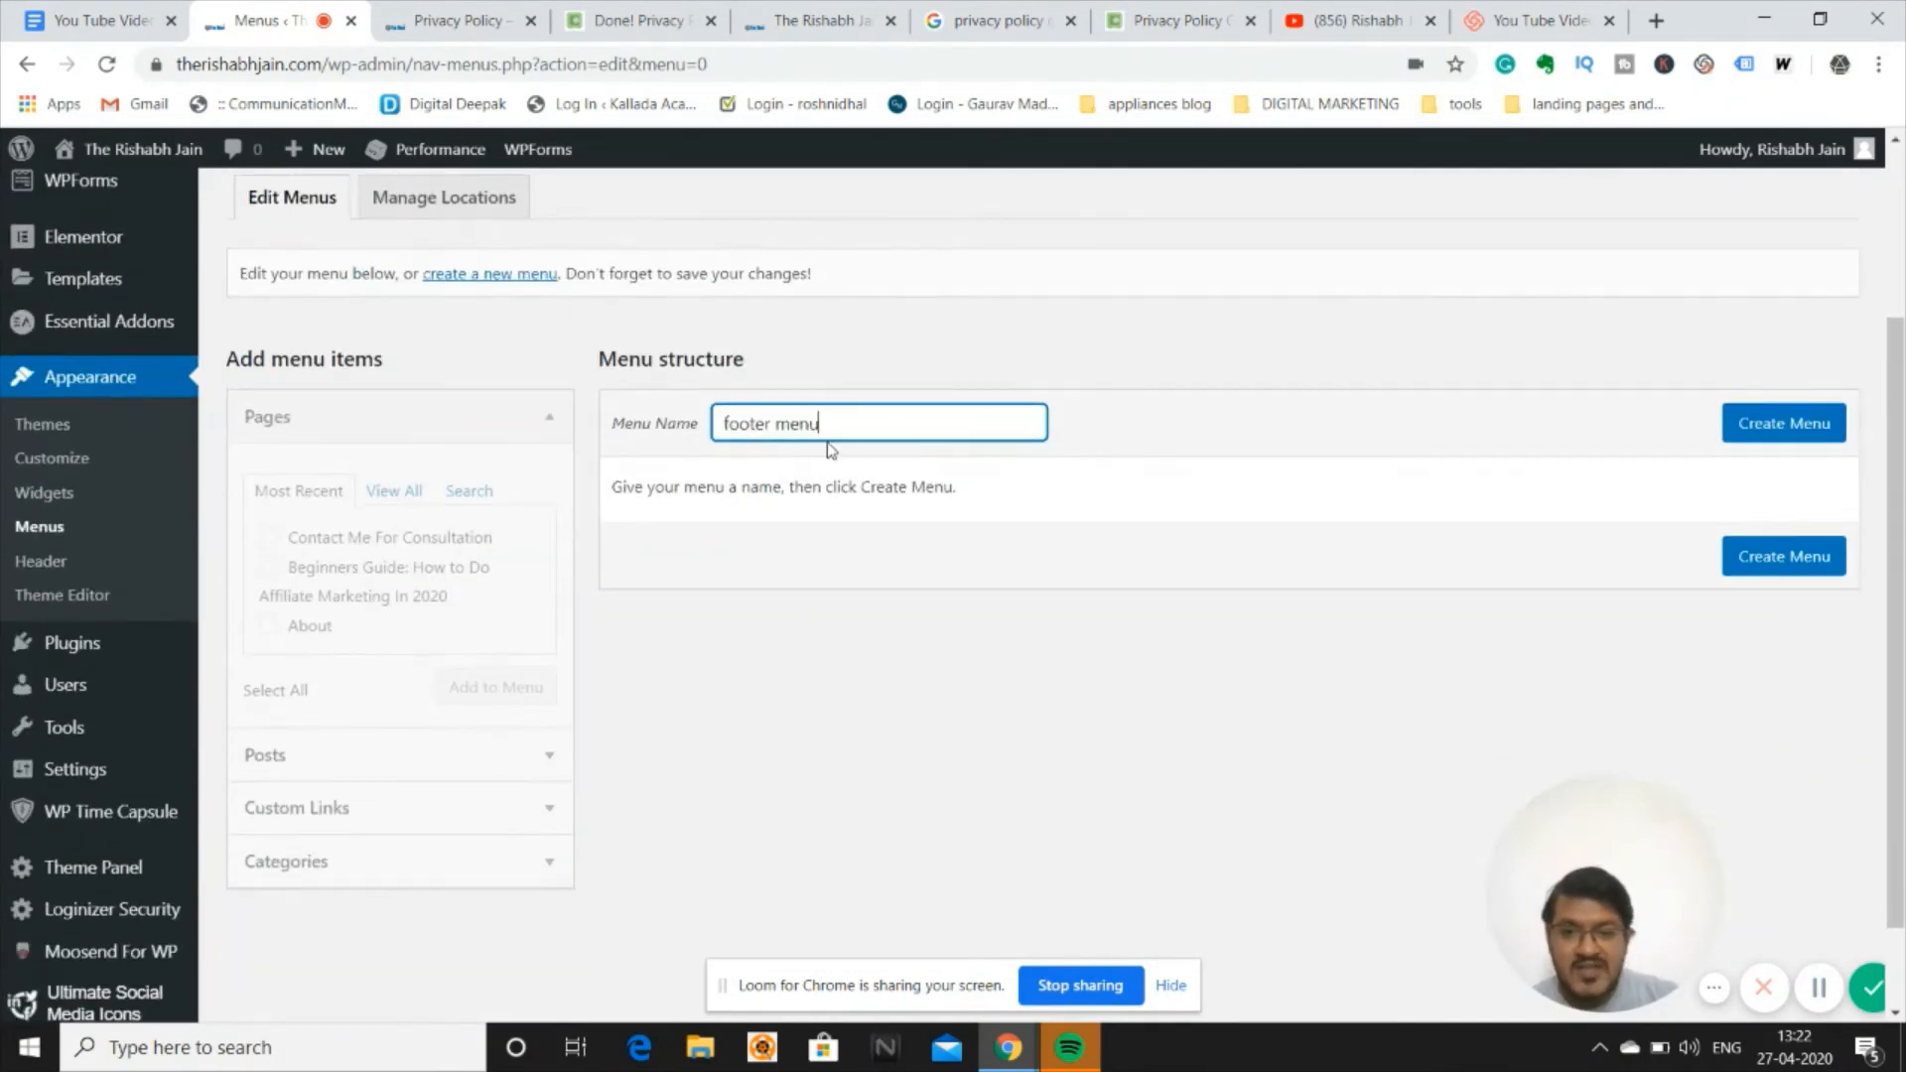
left_click(1757, 430)
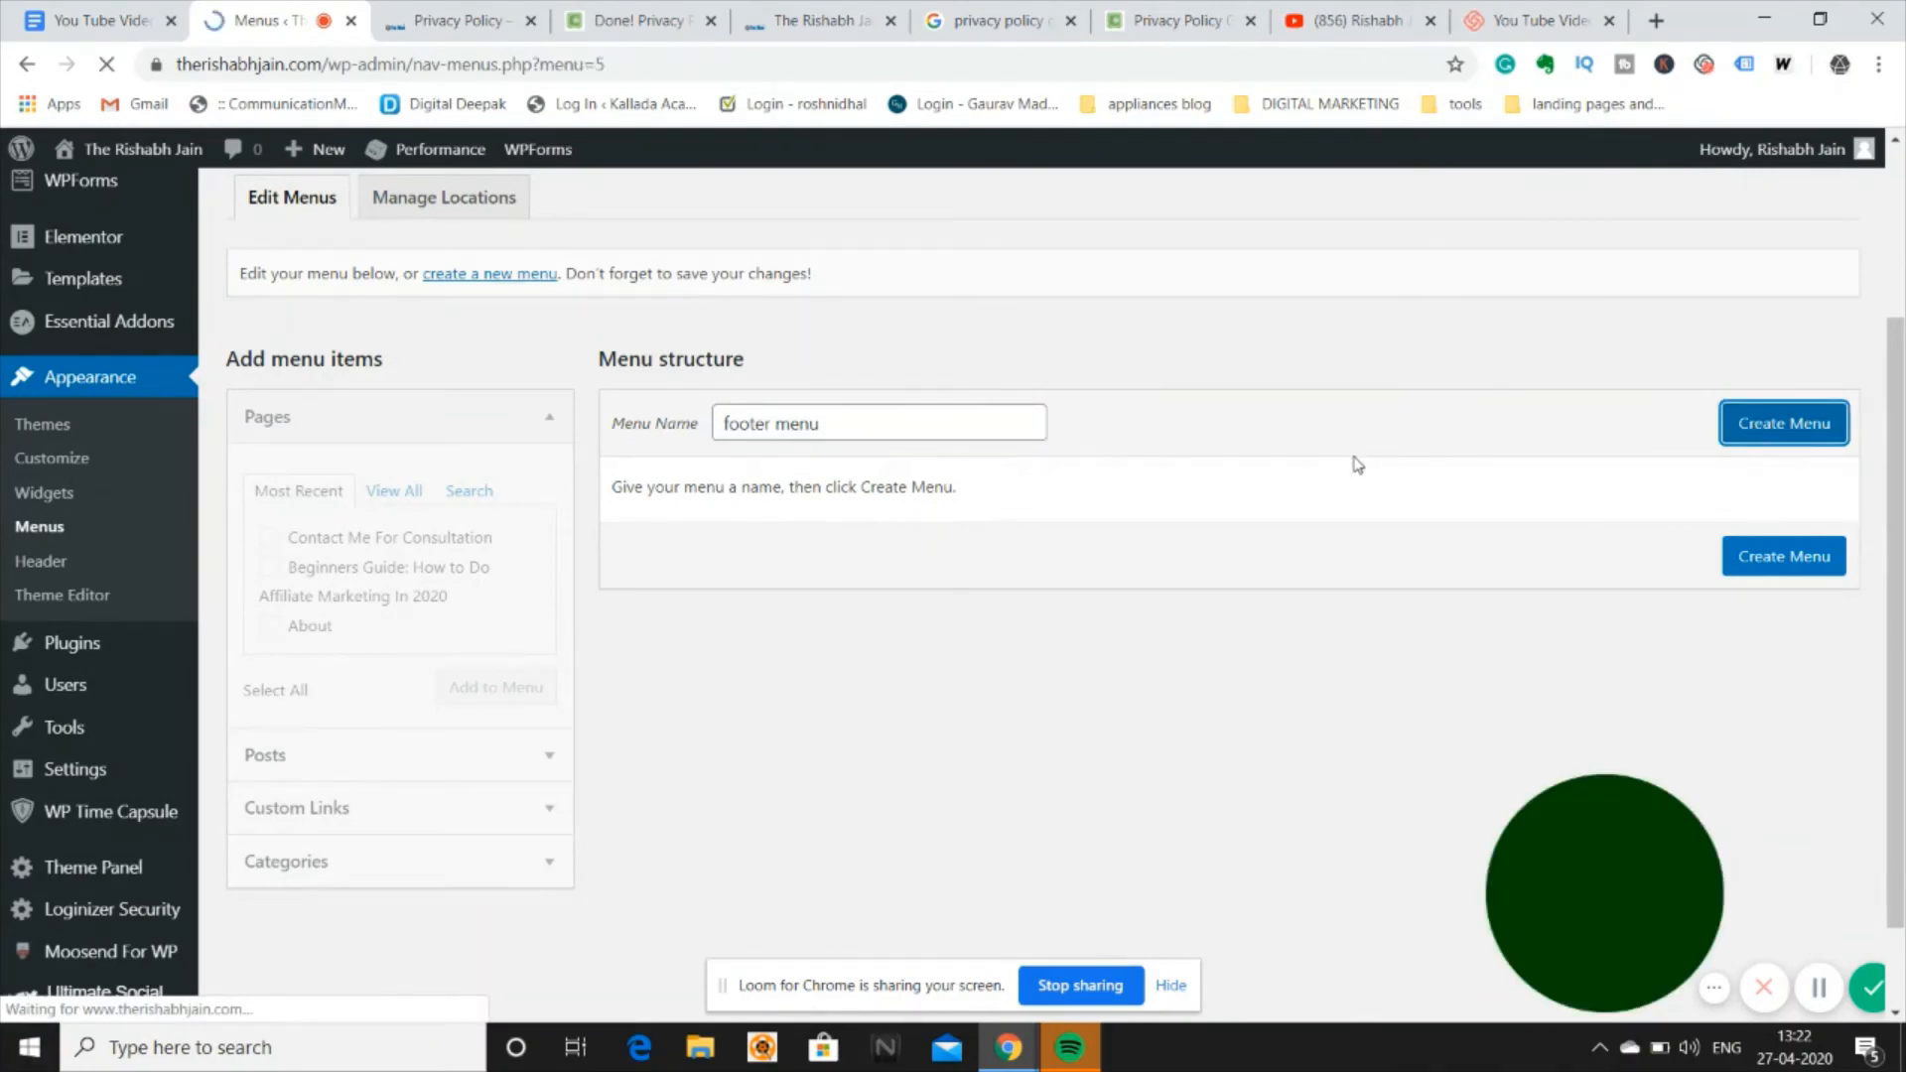
Add the Privacy Policy page to the footer menu and save the menu with Footer as its display location.
scroll(895, 749, "down", 3)
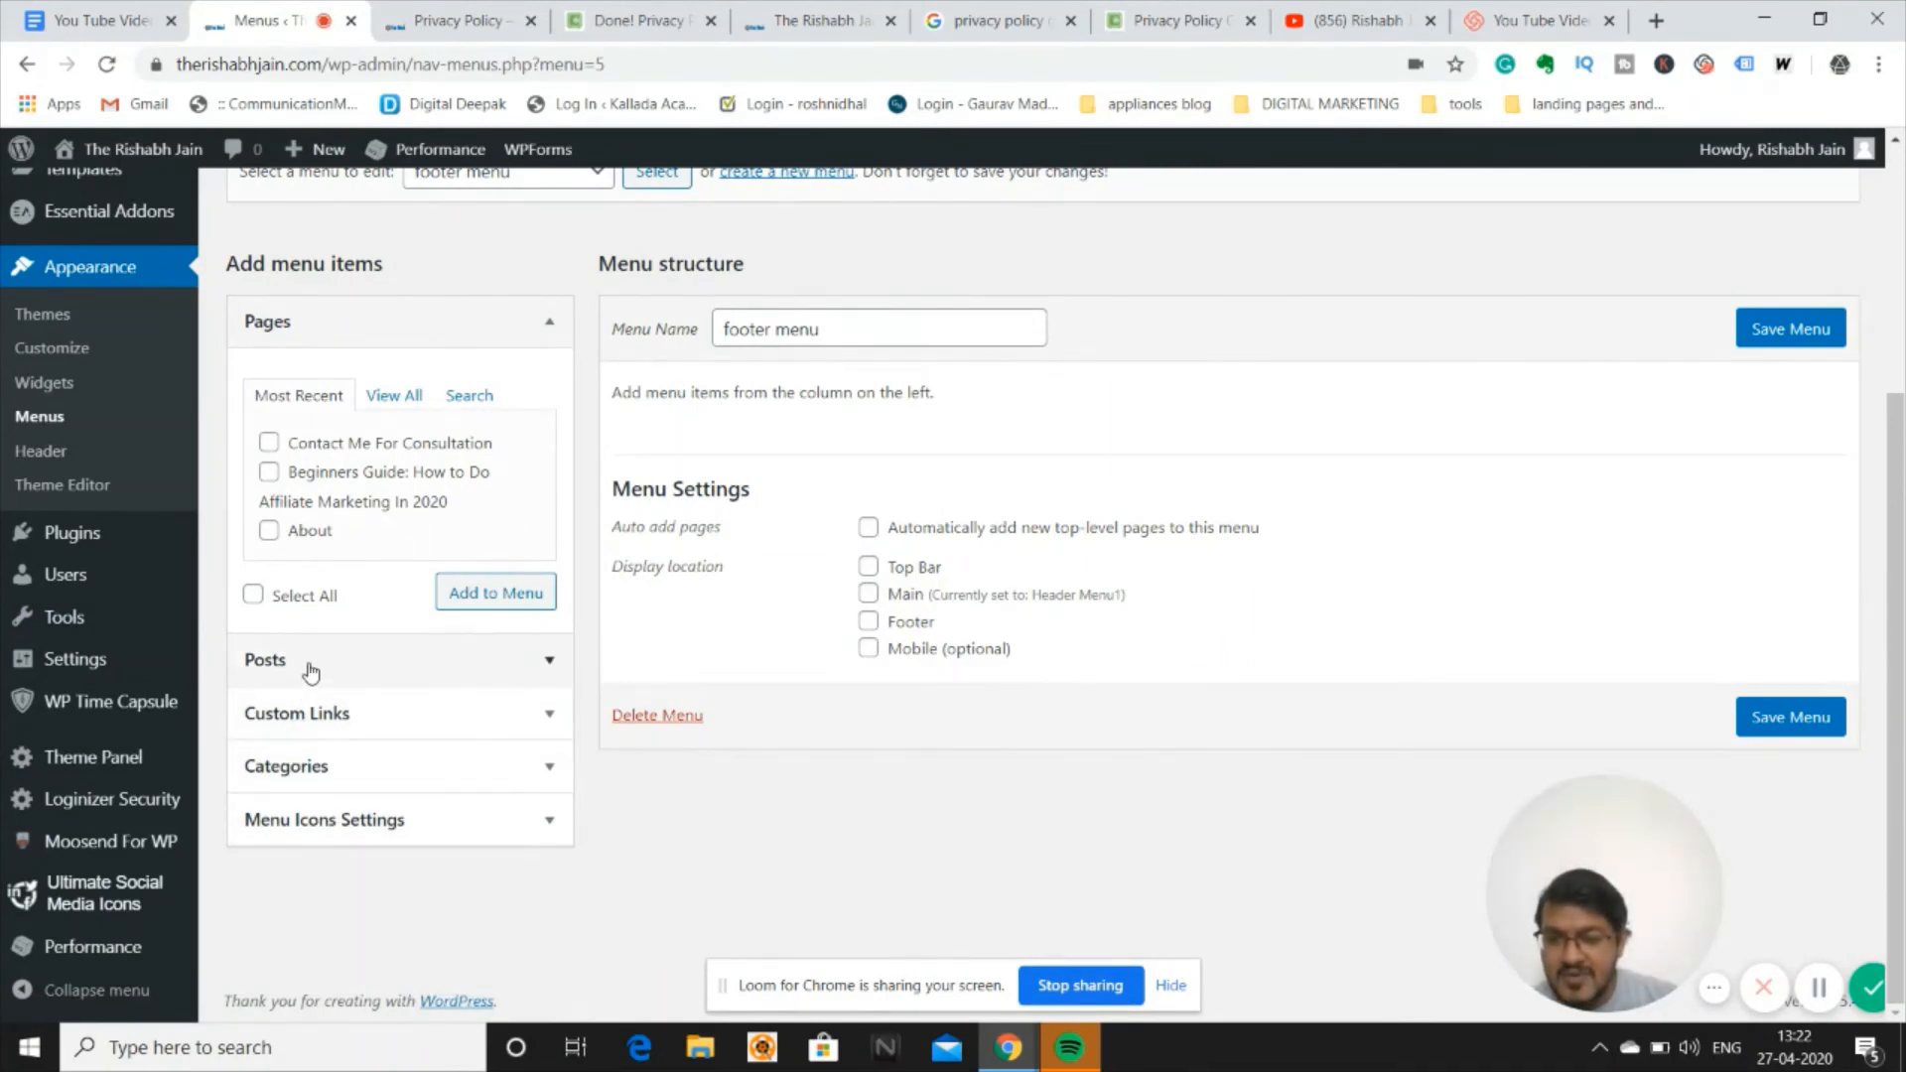
left_click(394, 397)
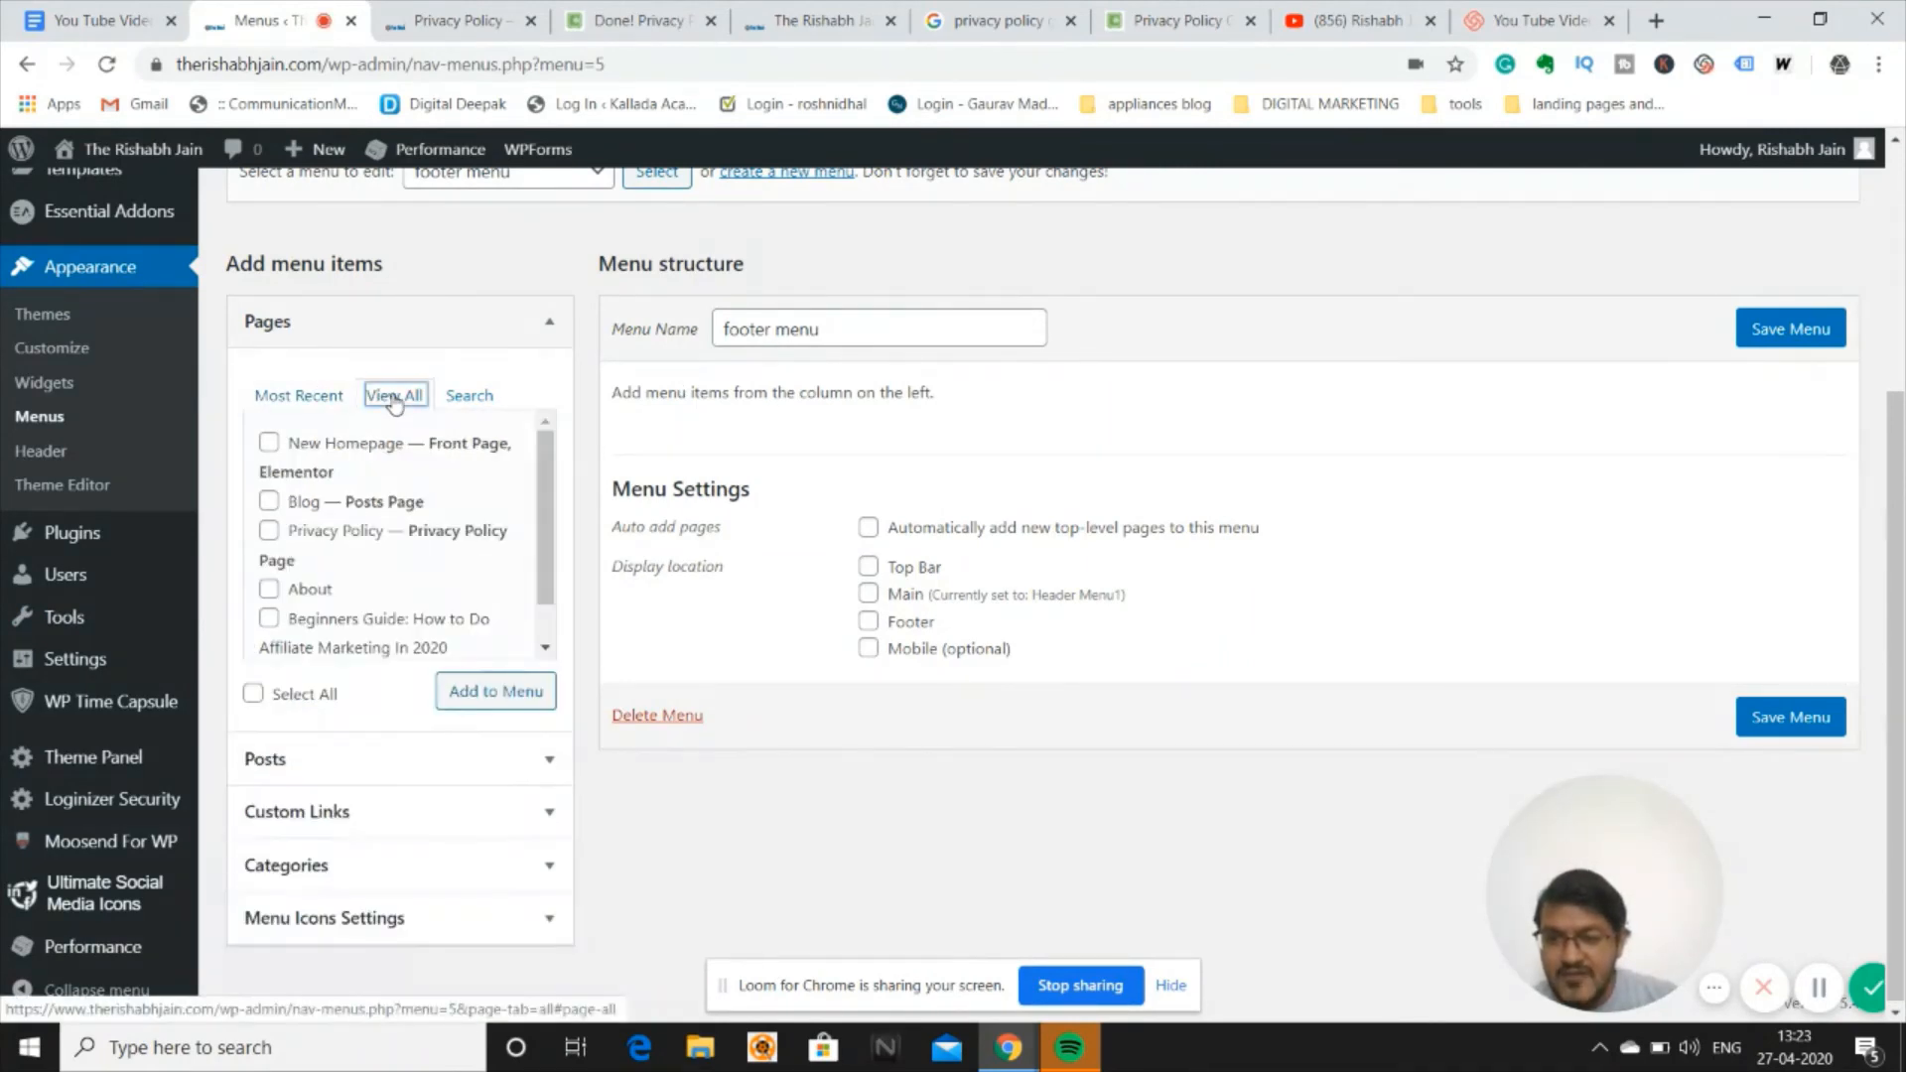
left_click(269, 533)
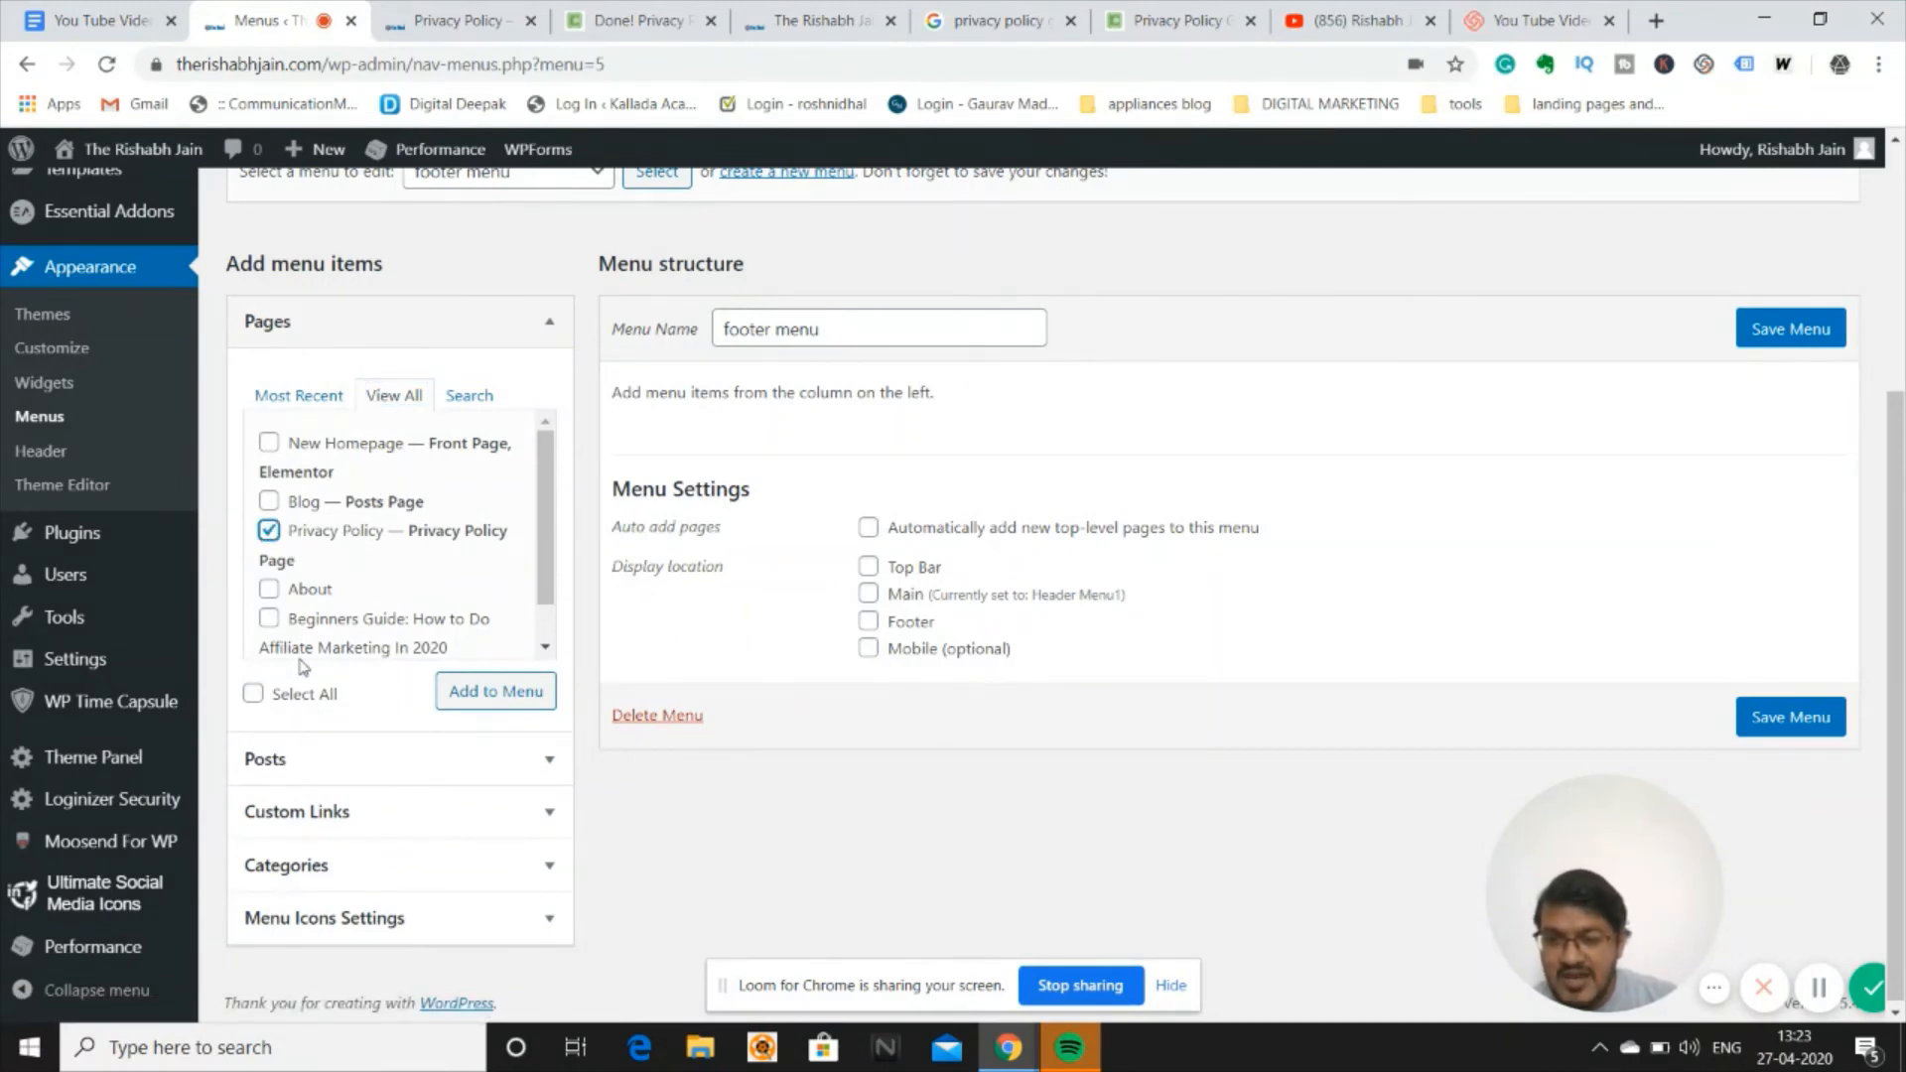
left_click(491, 691)
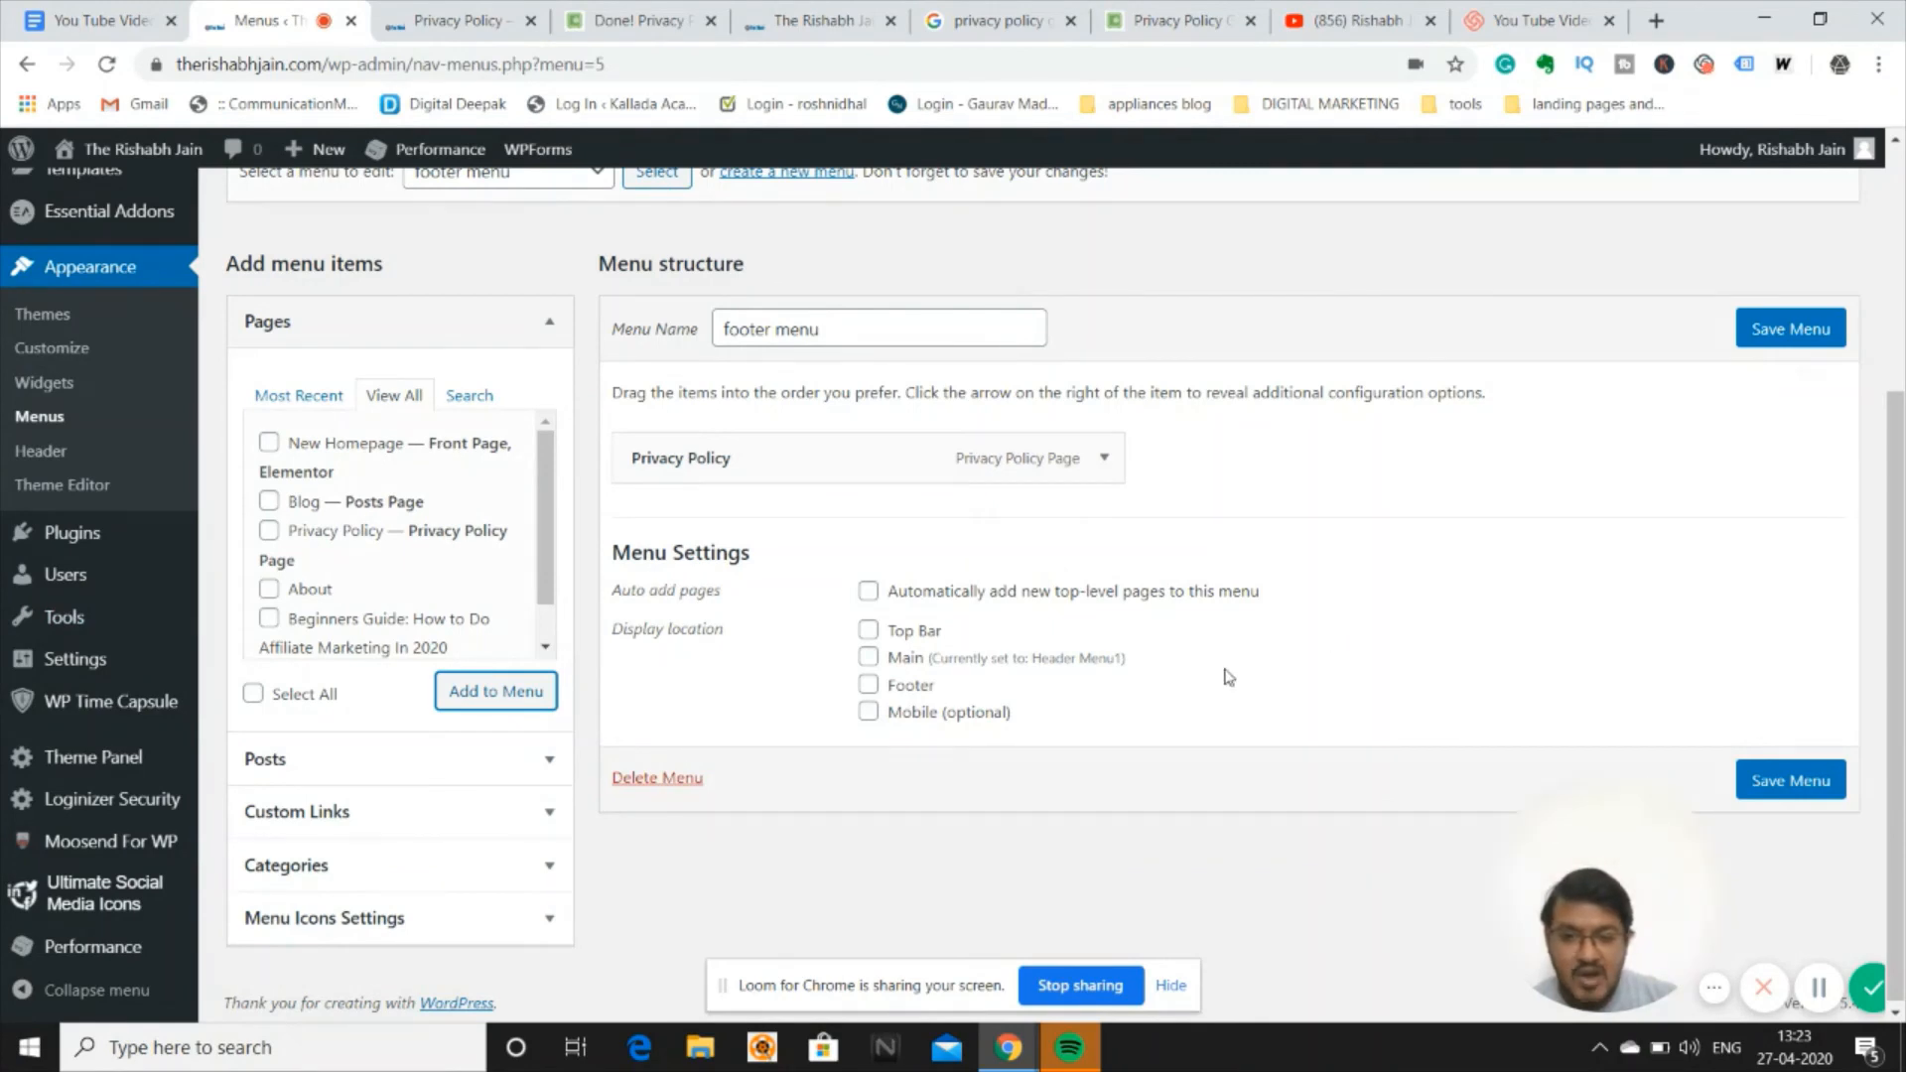
left_click(864, 684)
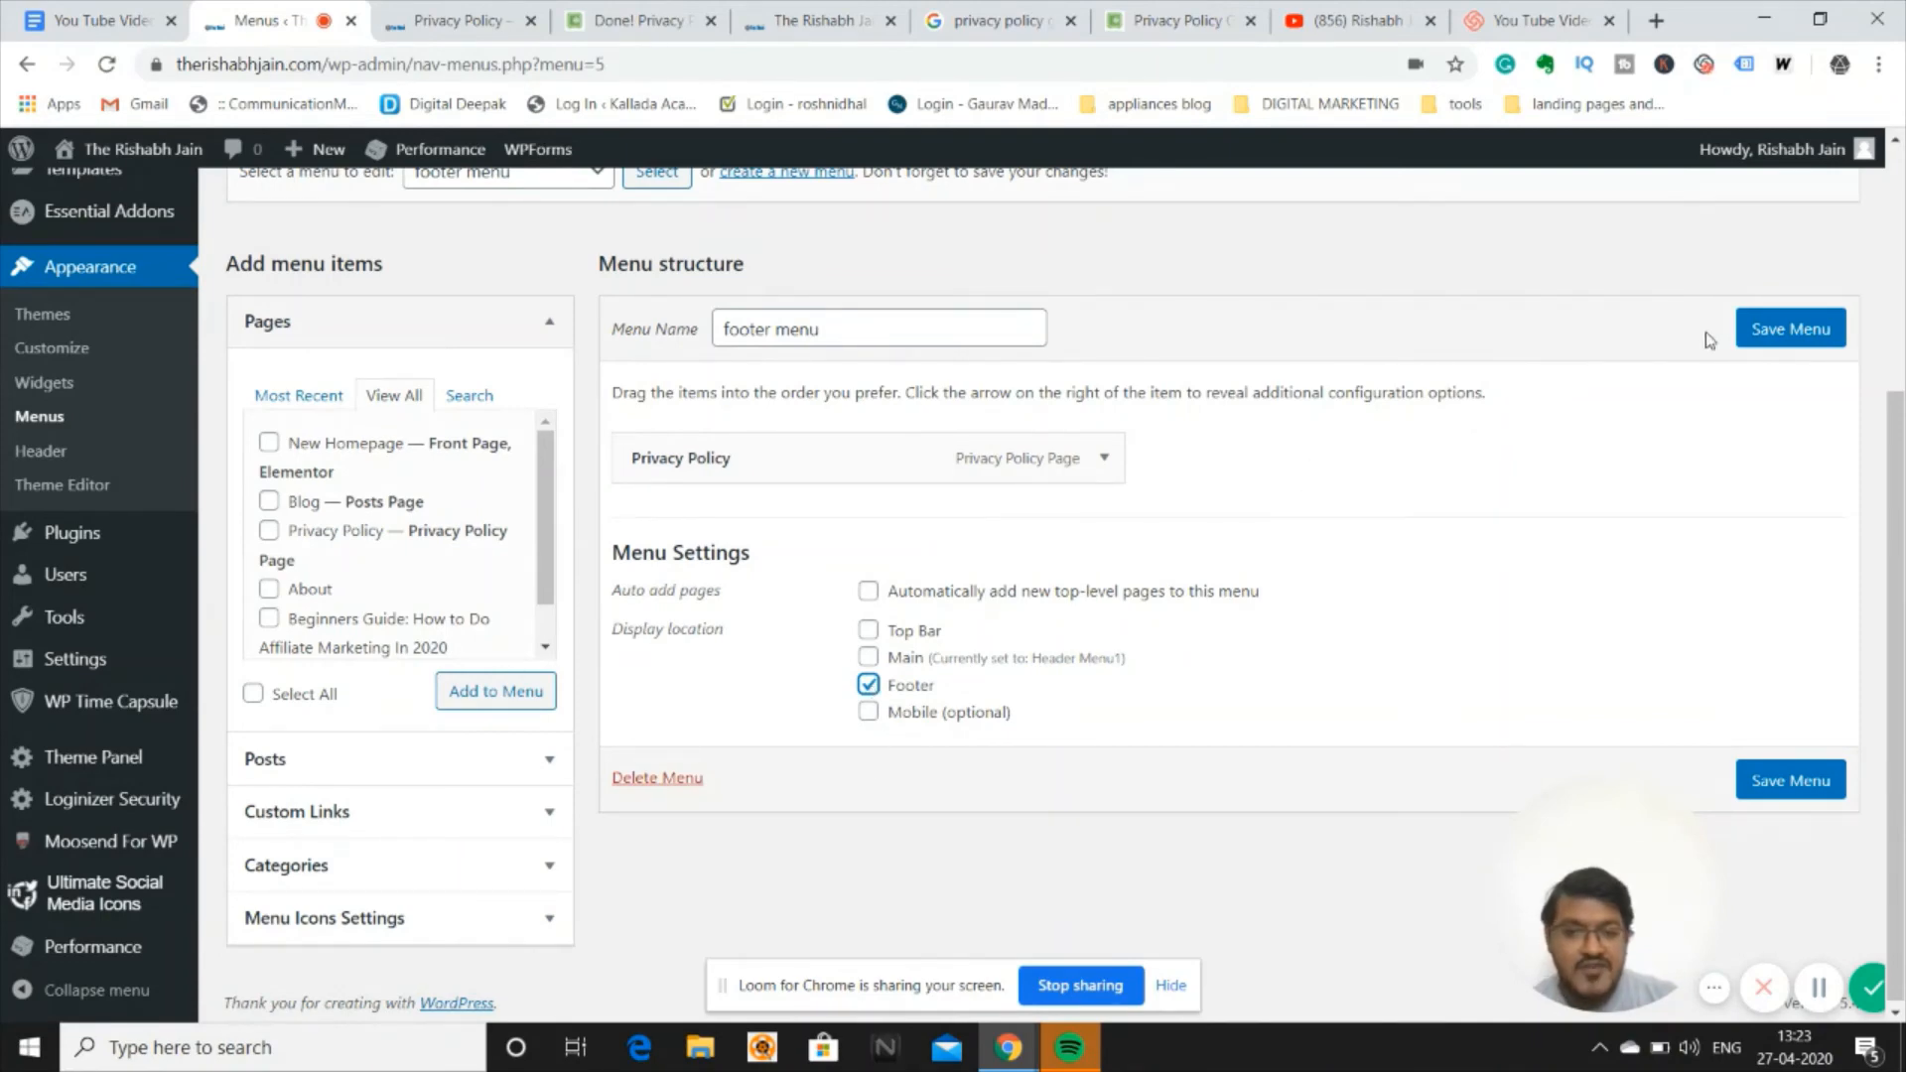
left_click(1783, 331)
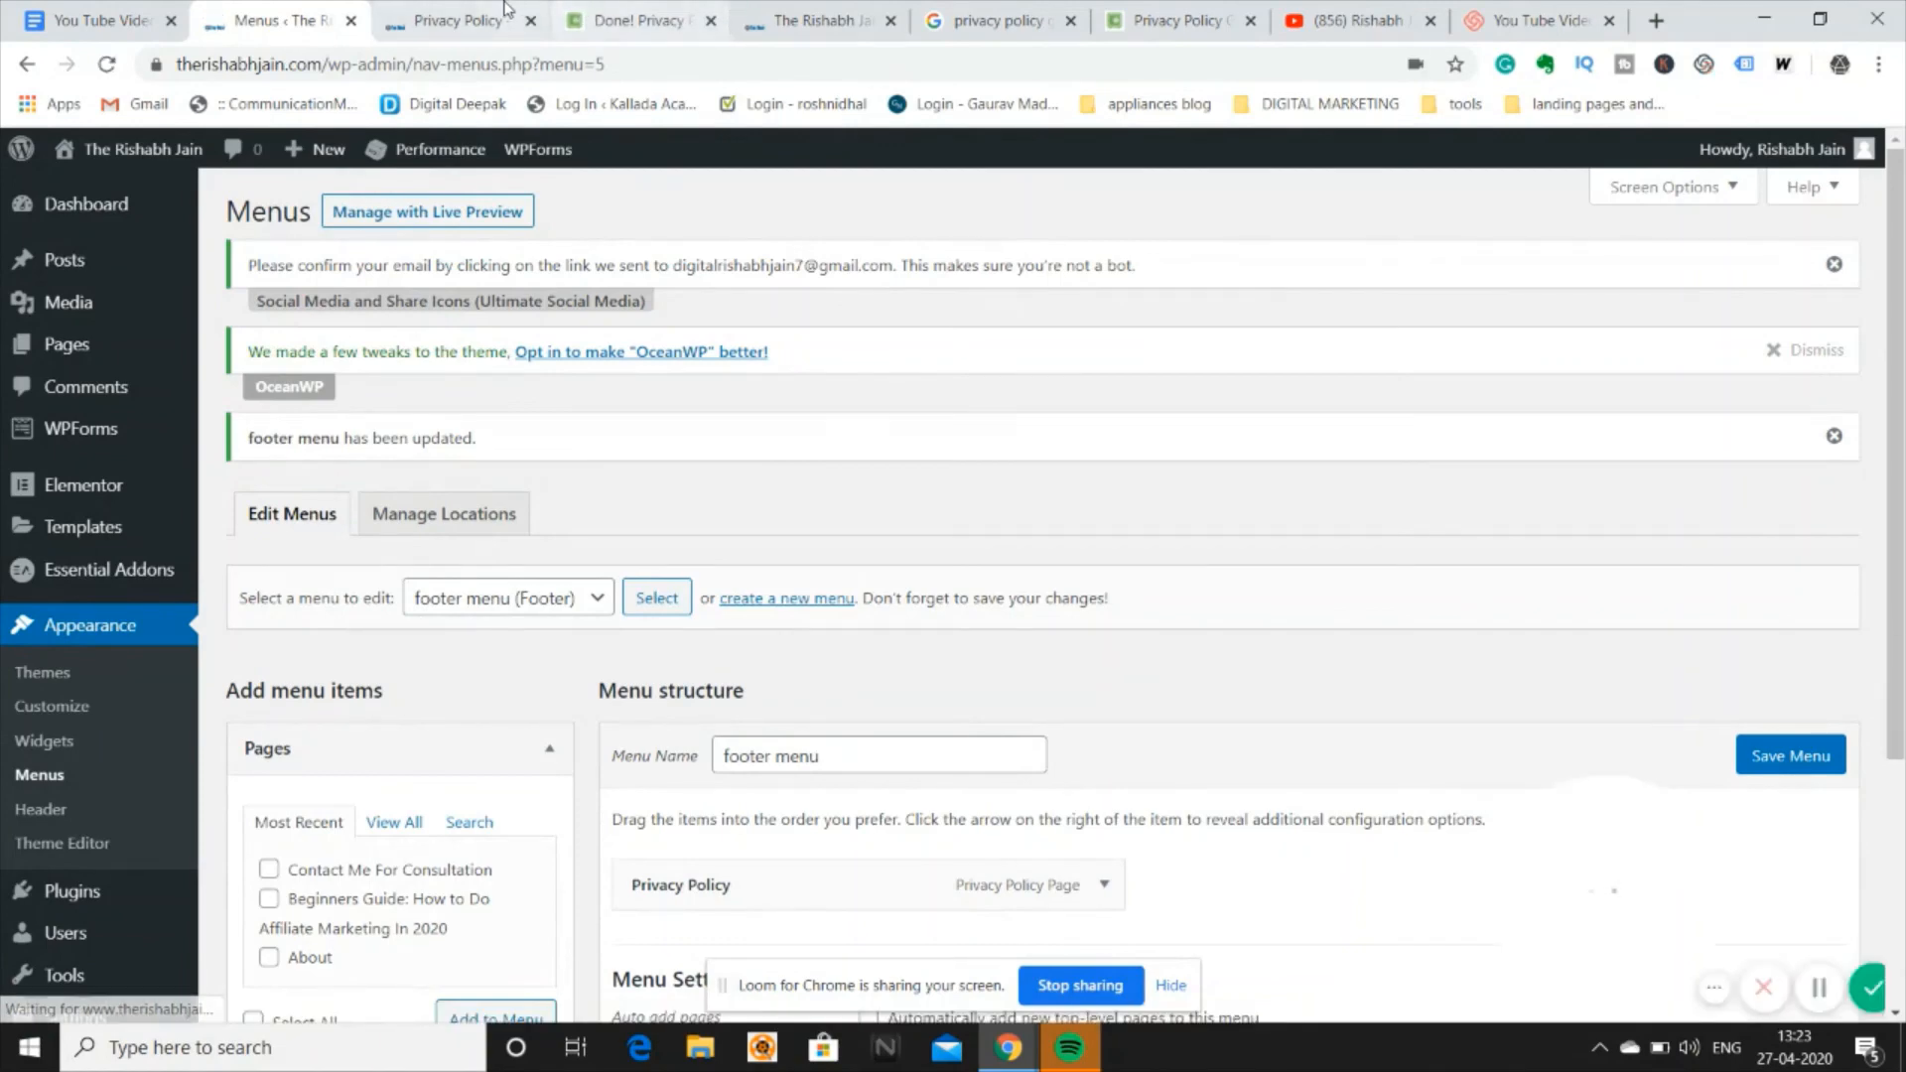
Reload the live Privacy Policy page, test its footer Privacy Policy link, and return to the video outline in Google Docs.
key("ctrl+Tab")
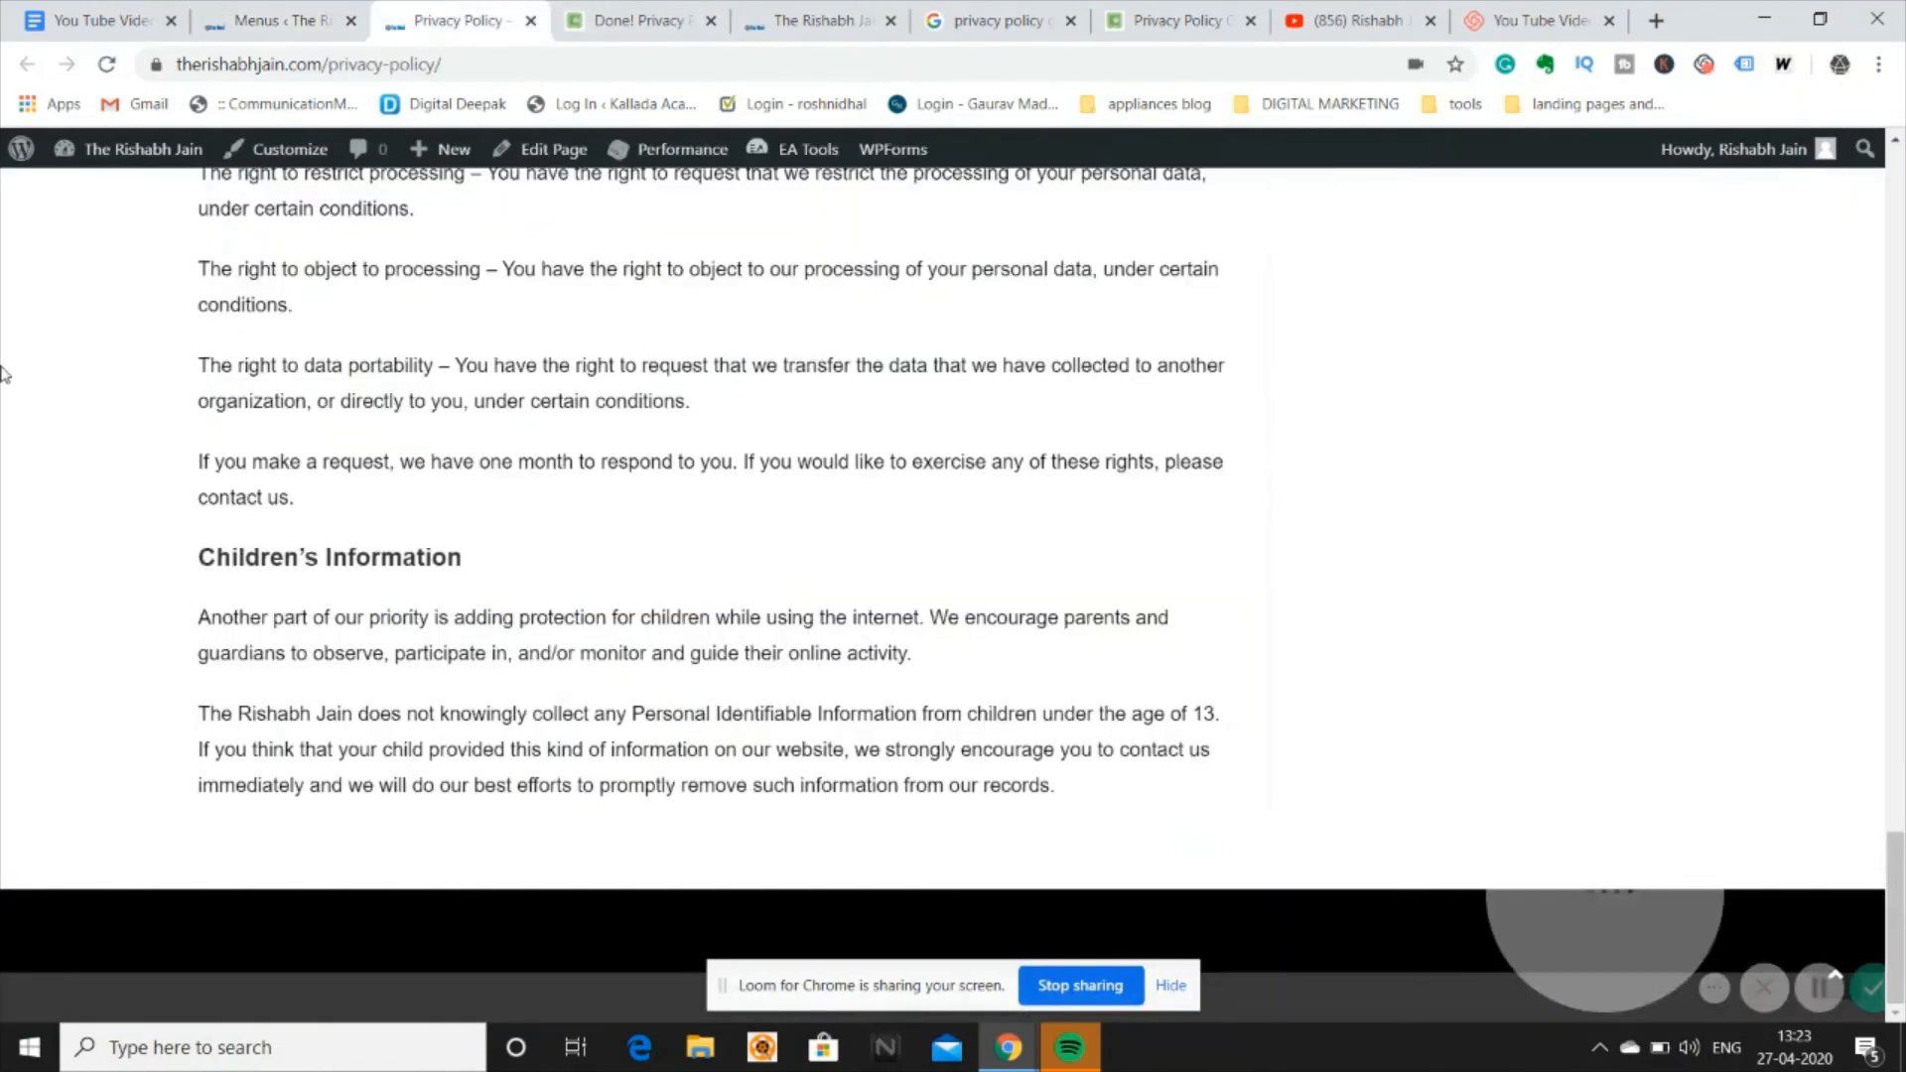
left_click(107, 63)
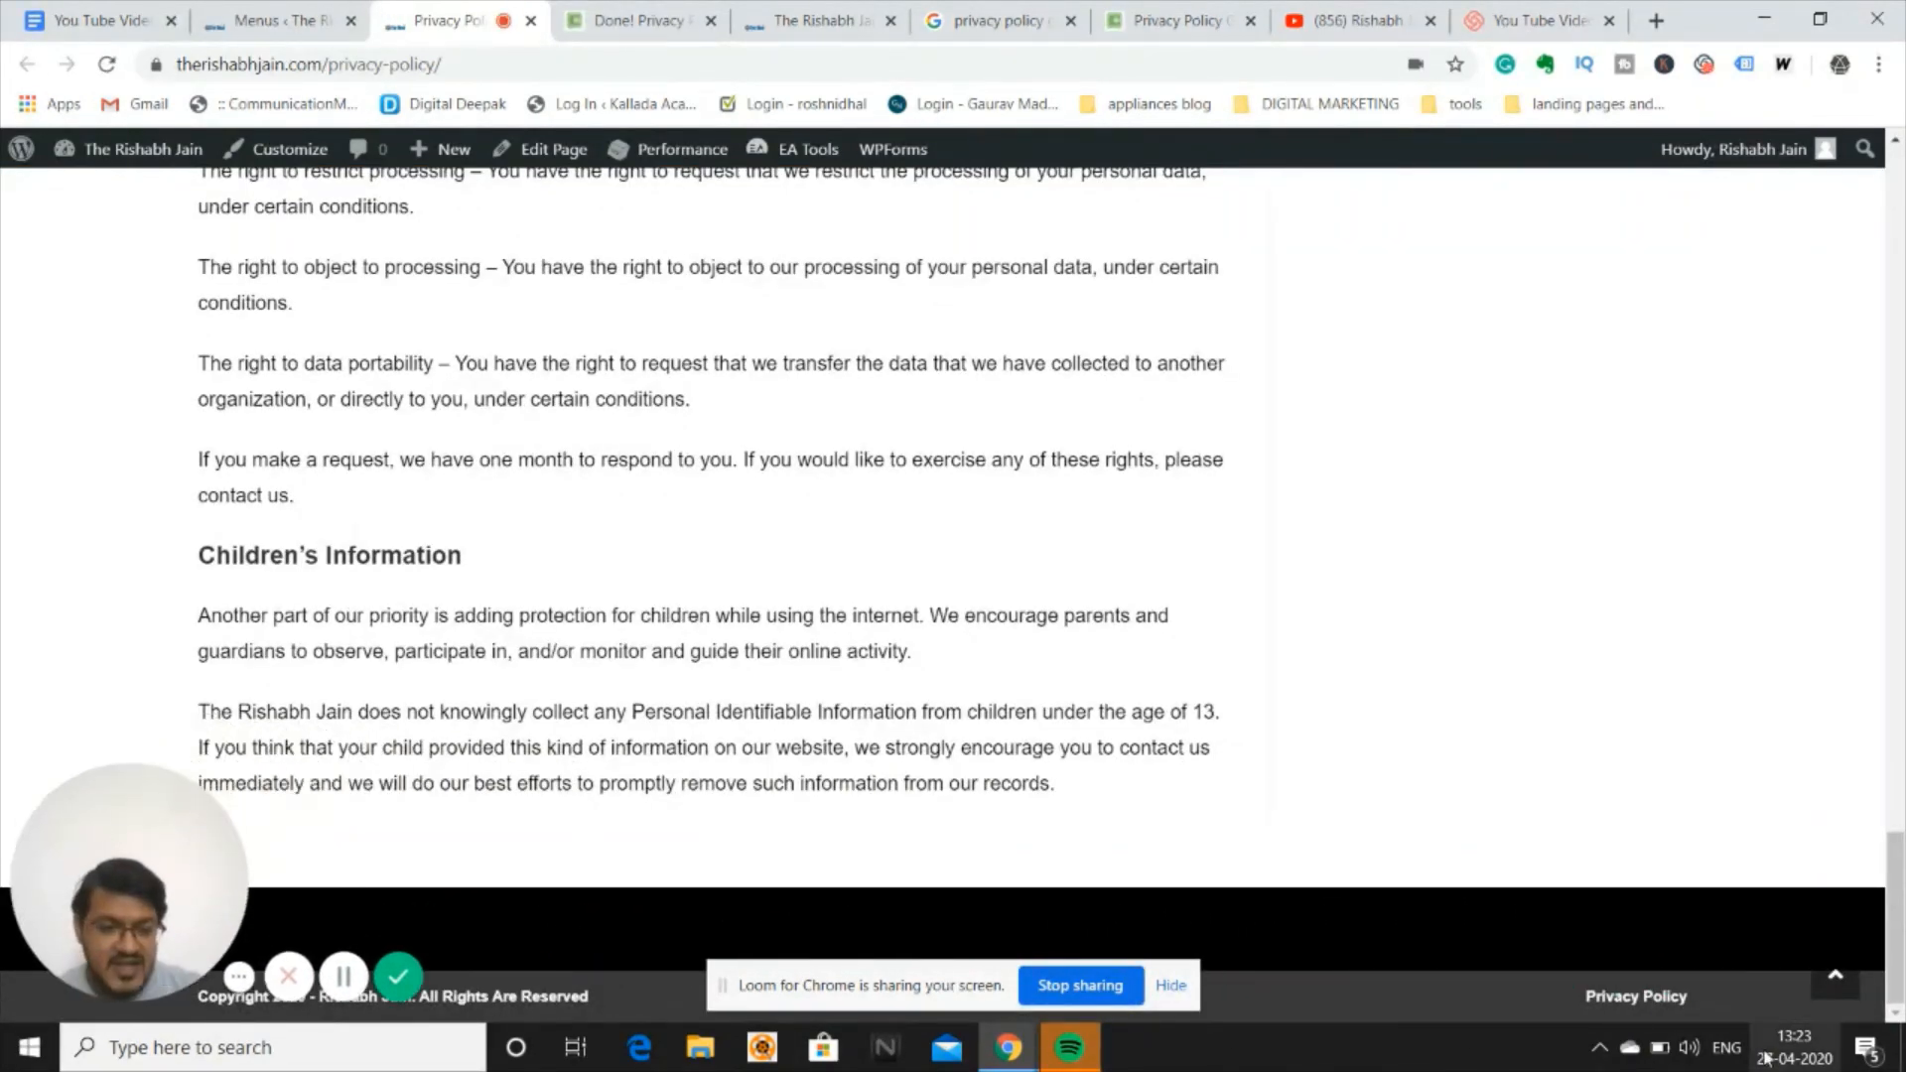
left_click(1625, 1001)
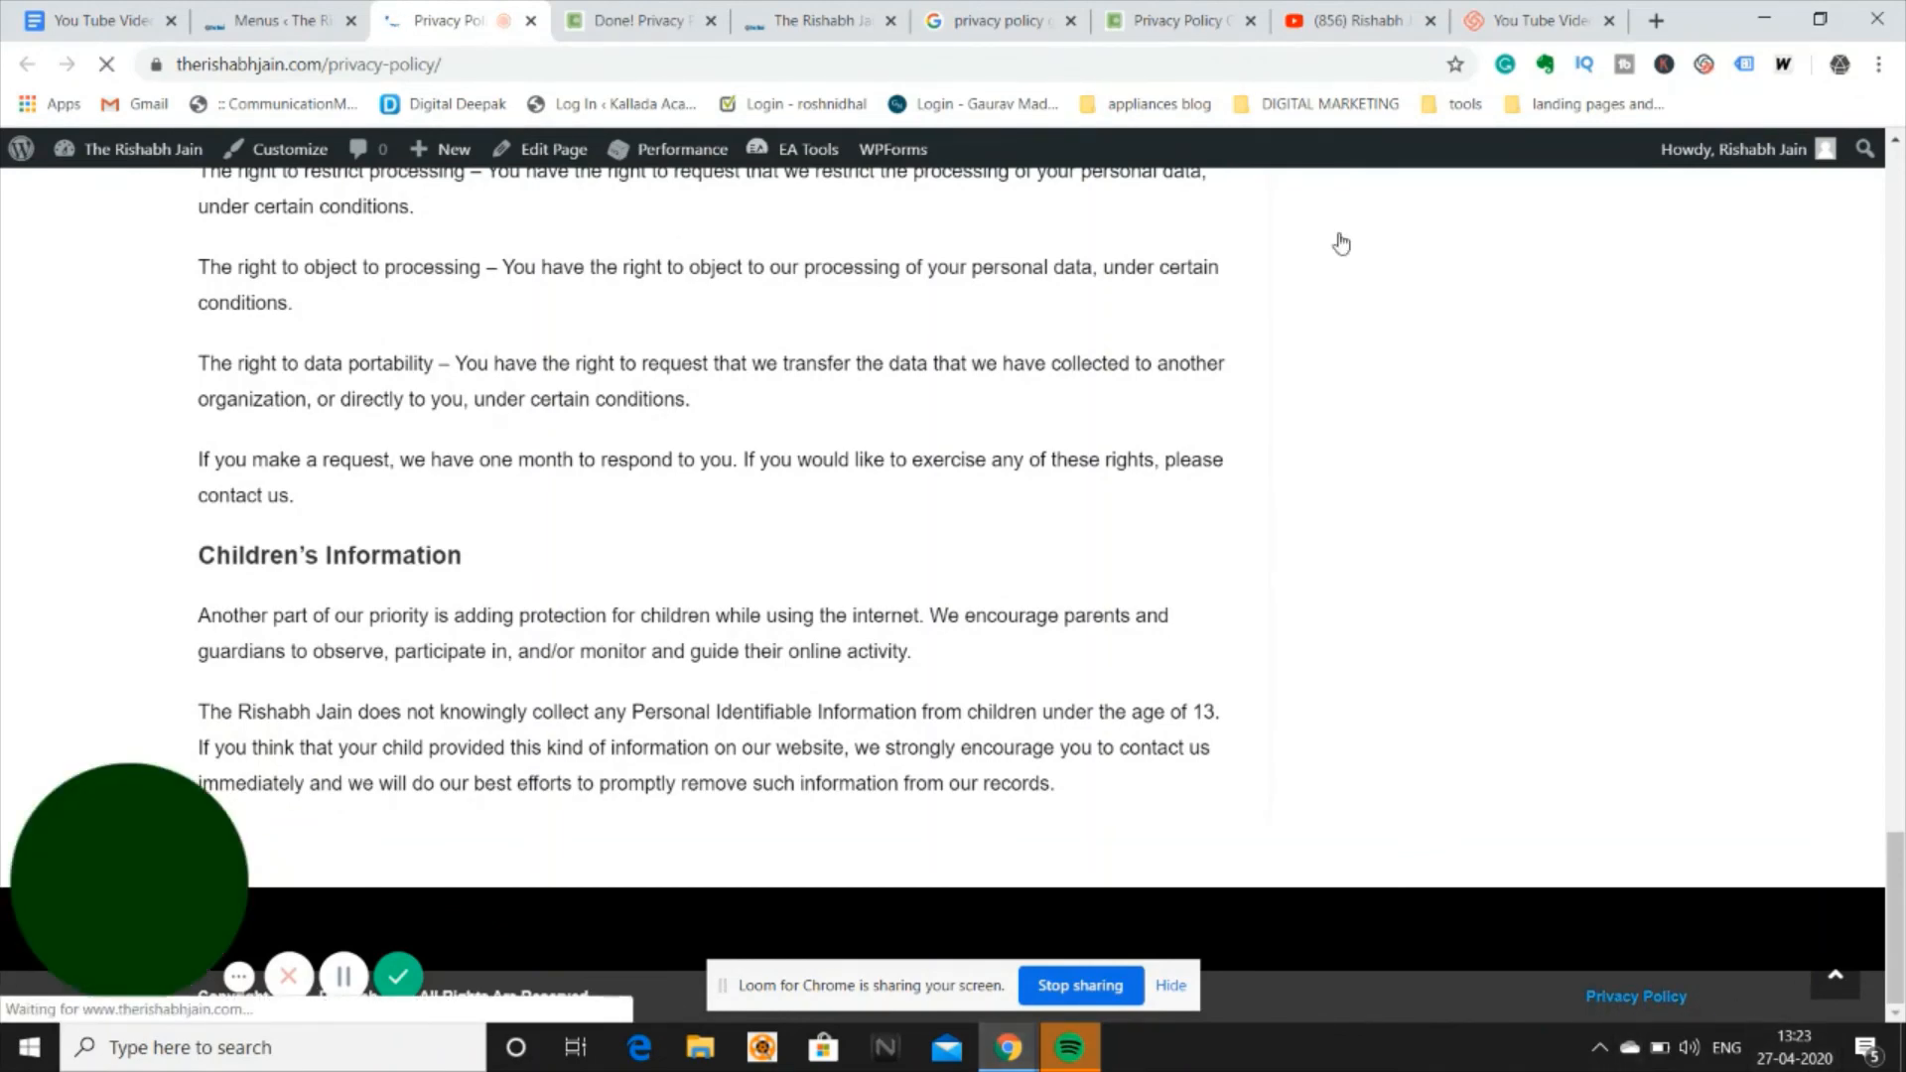
scroll(672, 610, "down", 10)
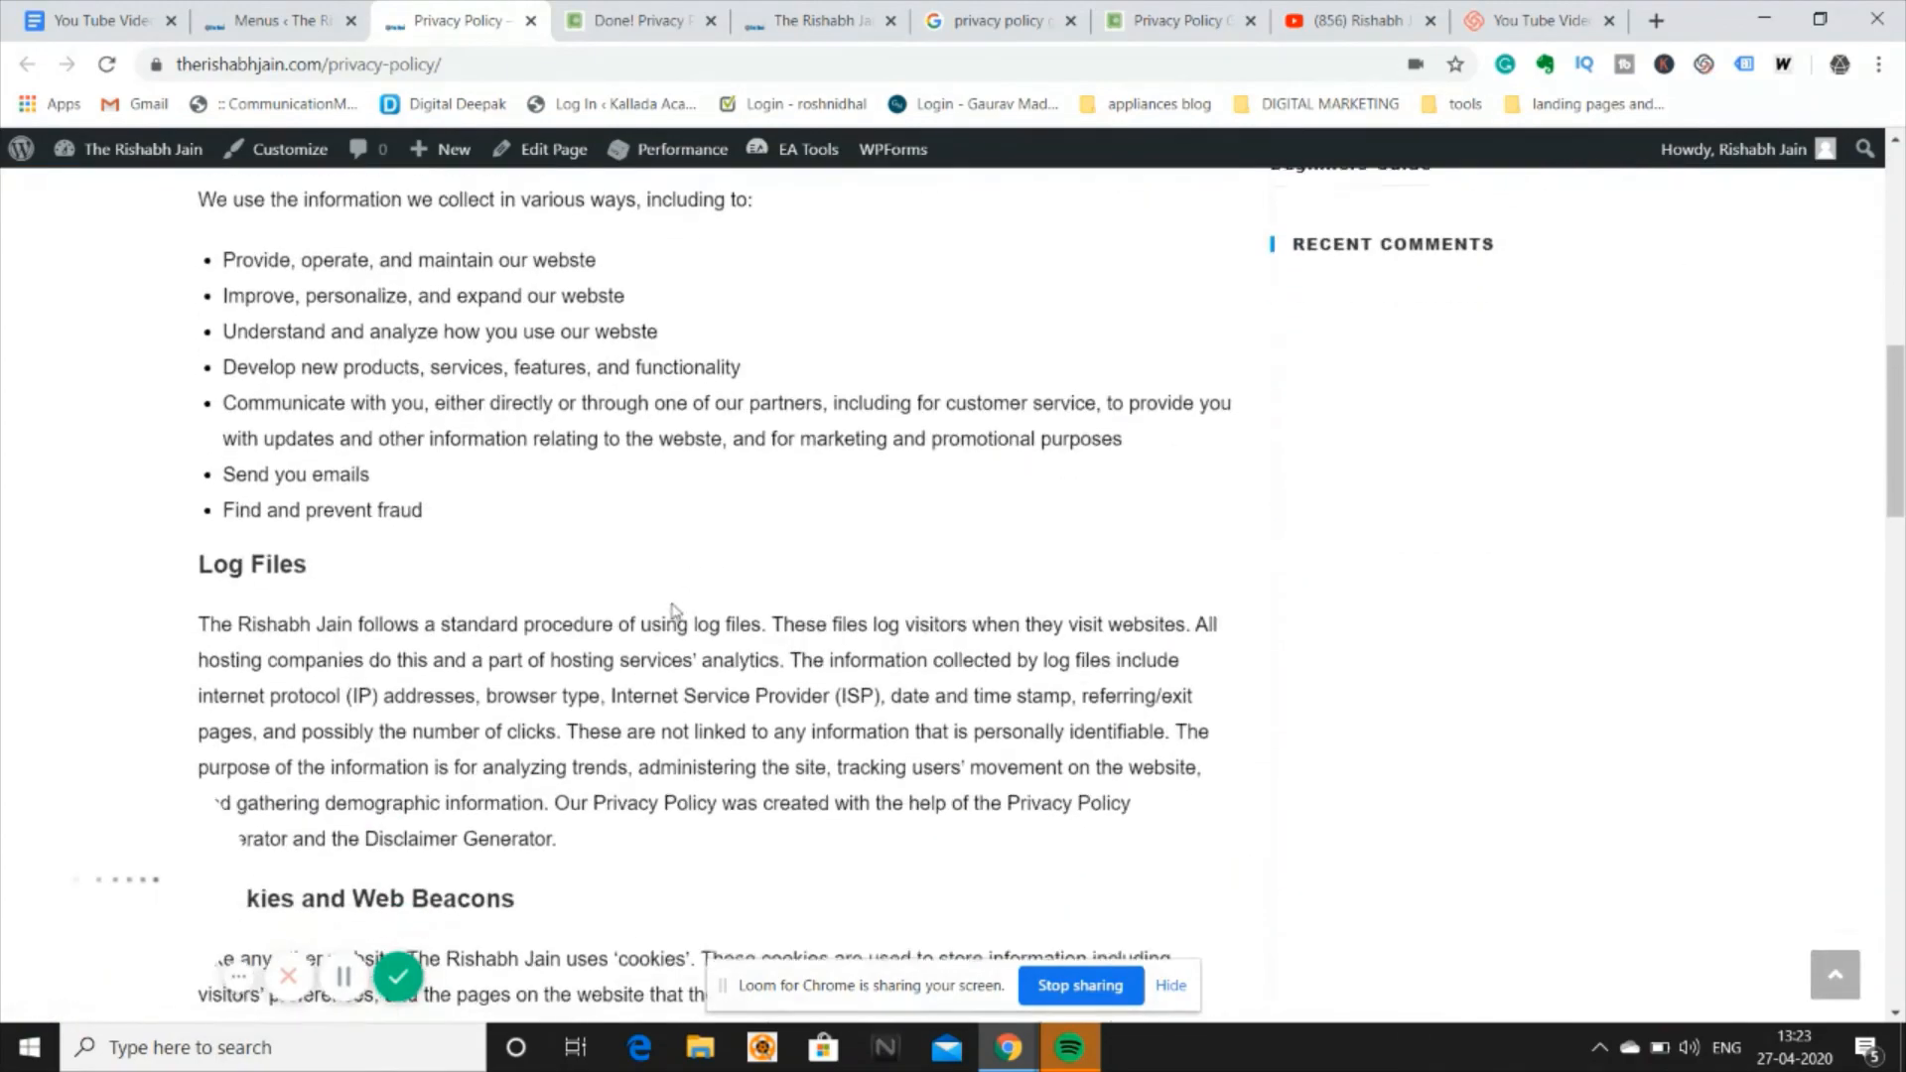
scroll(672, 611, "down", 15)
scroll(668, 663, "up", 20)
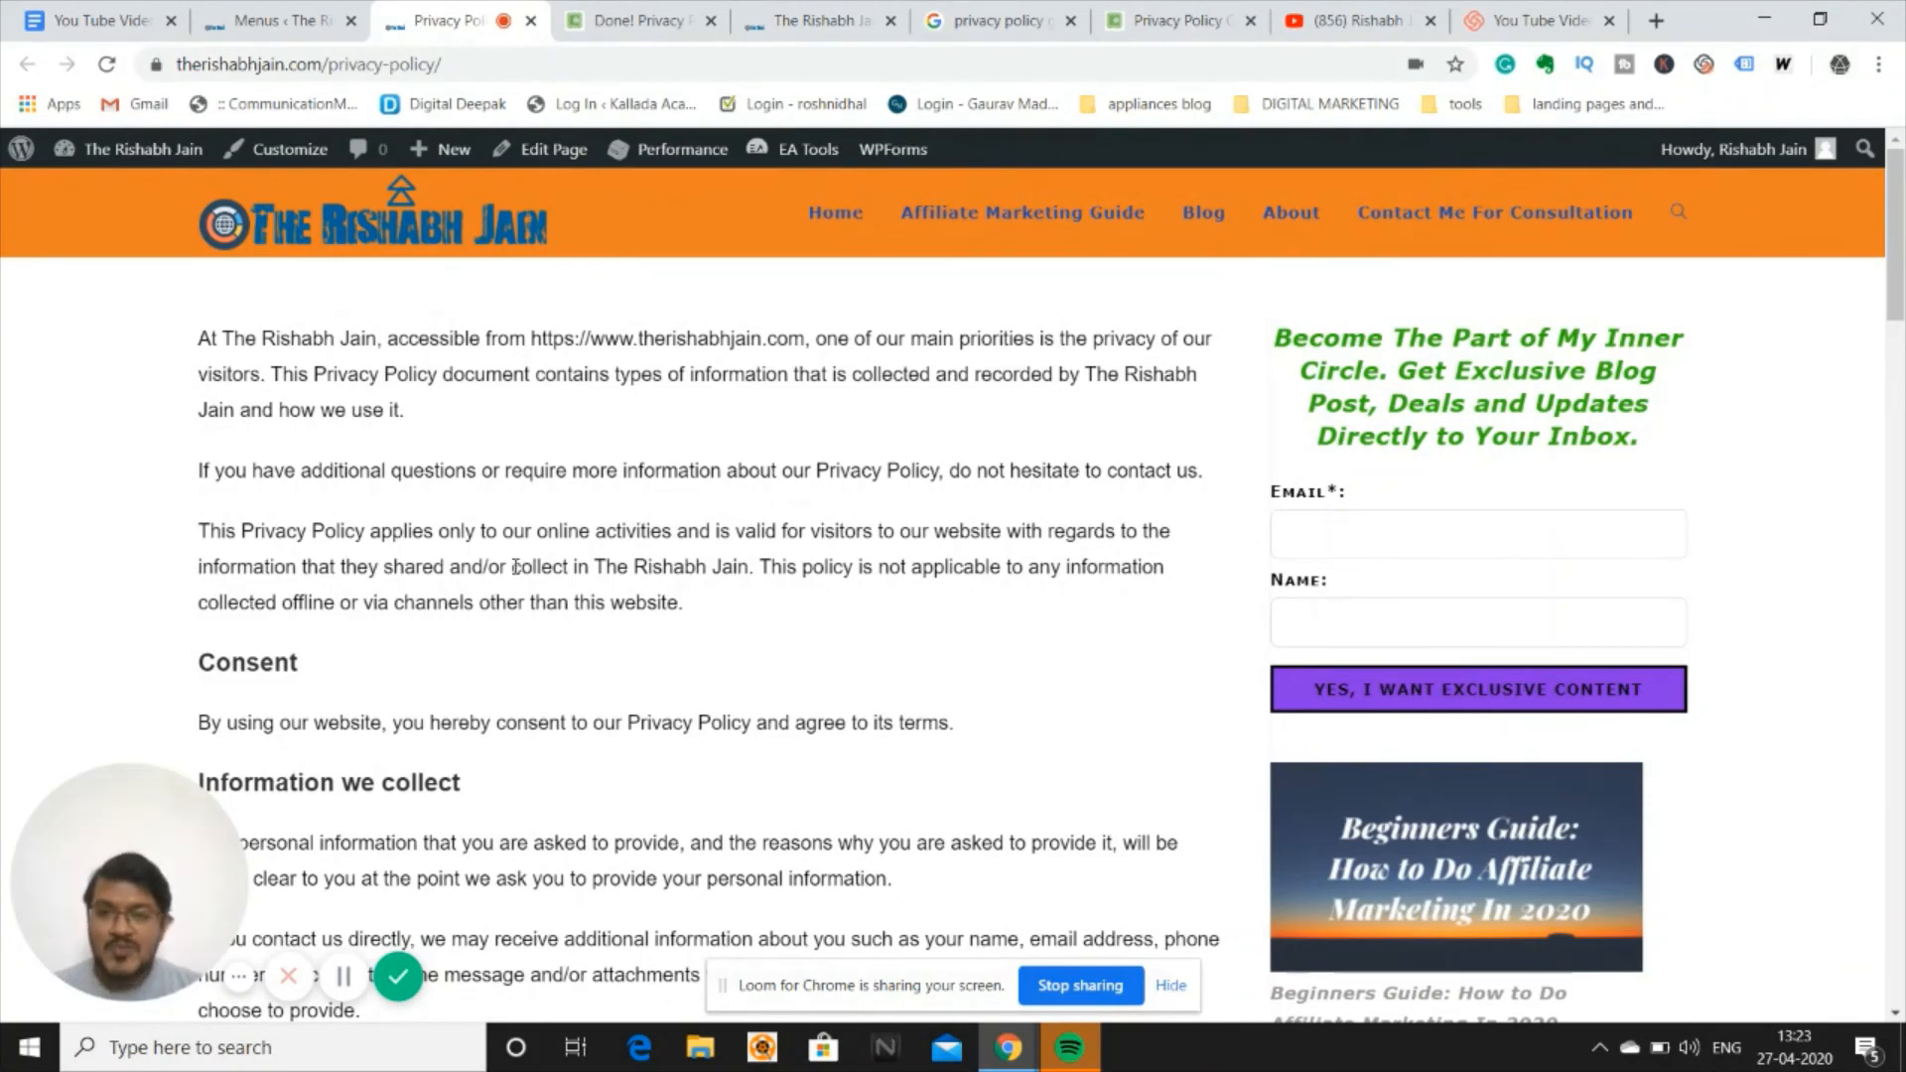
left_click(149, 10)
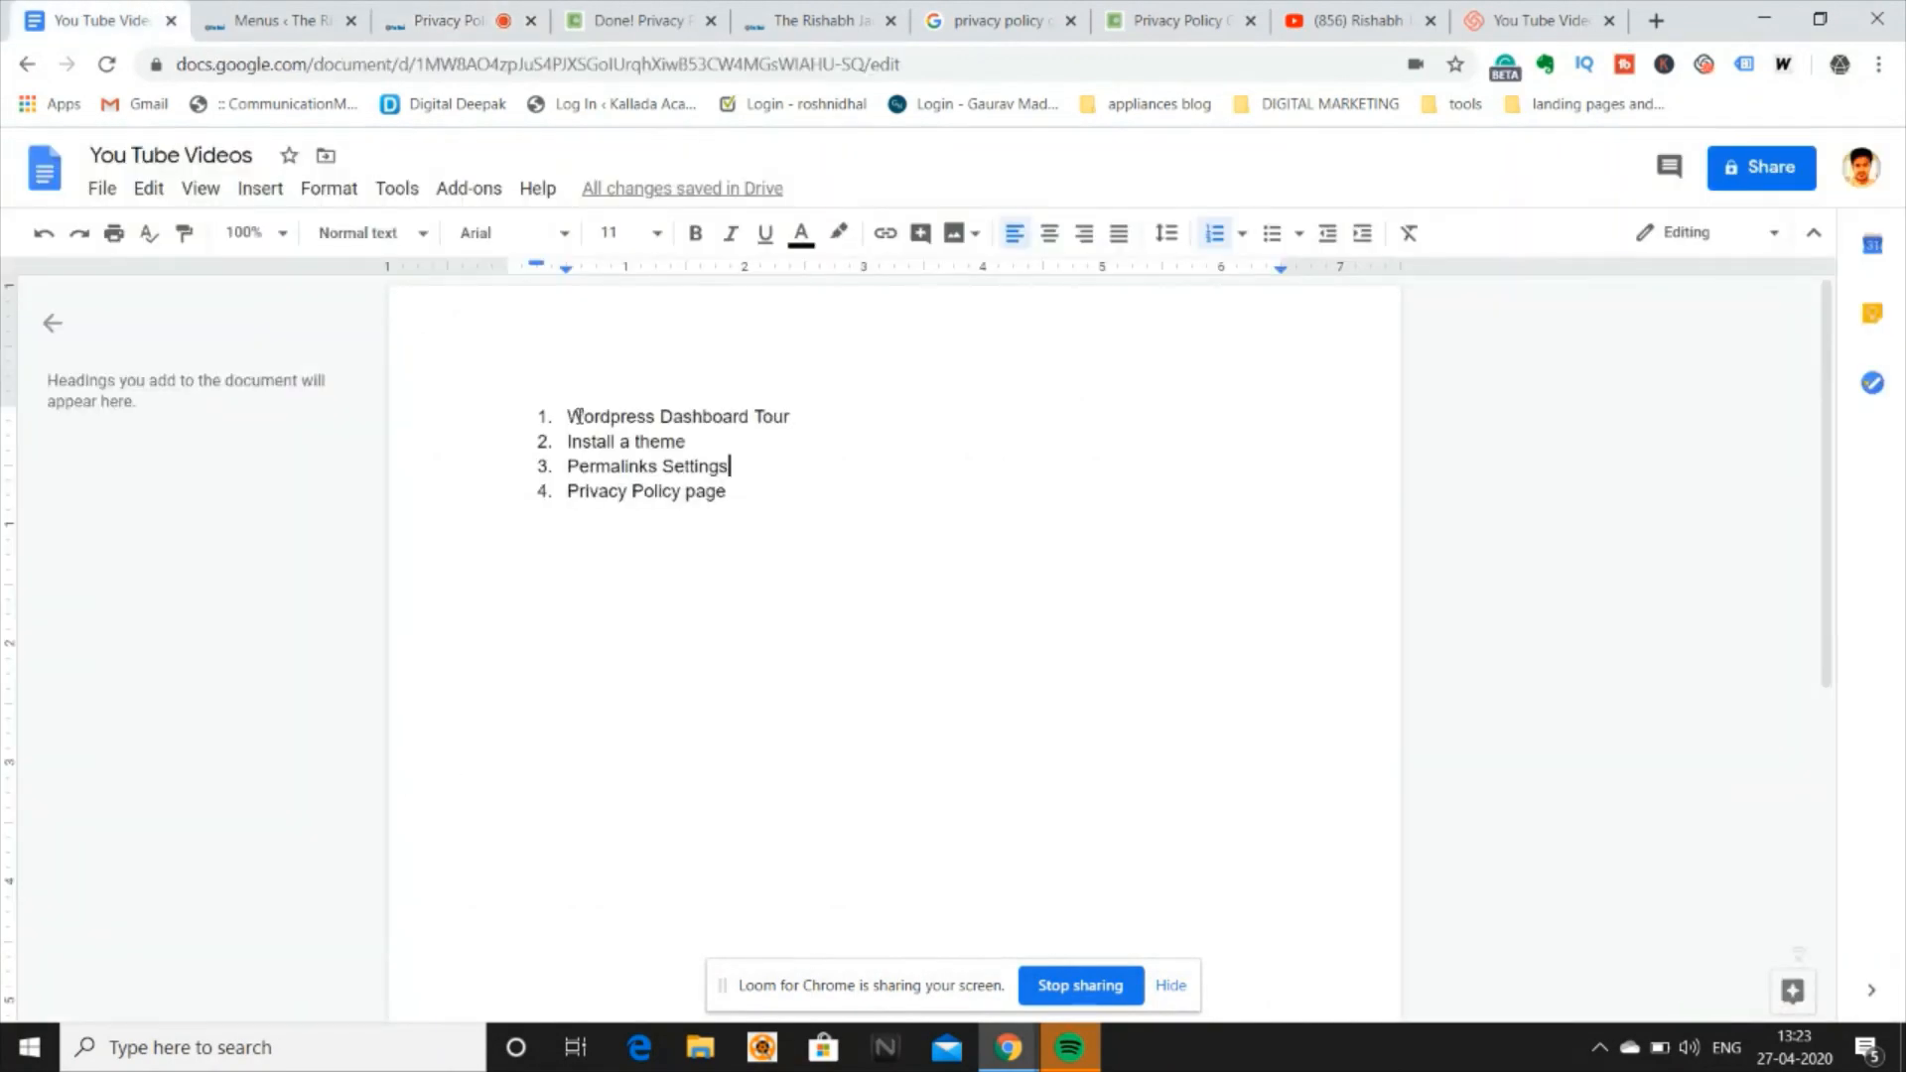